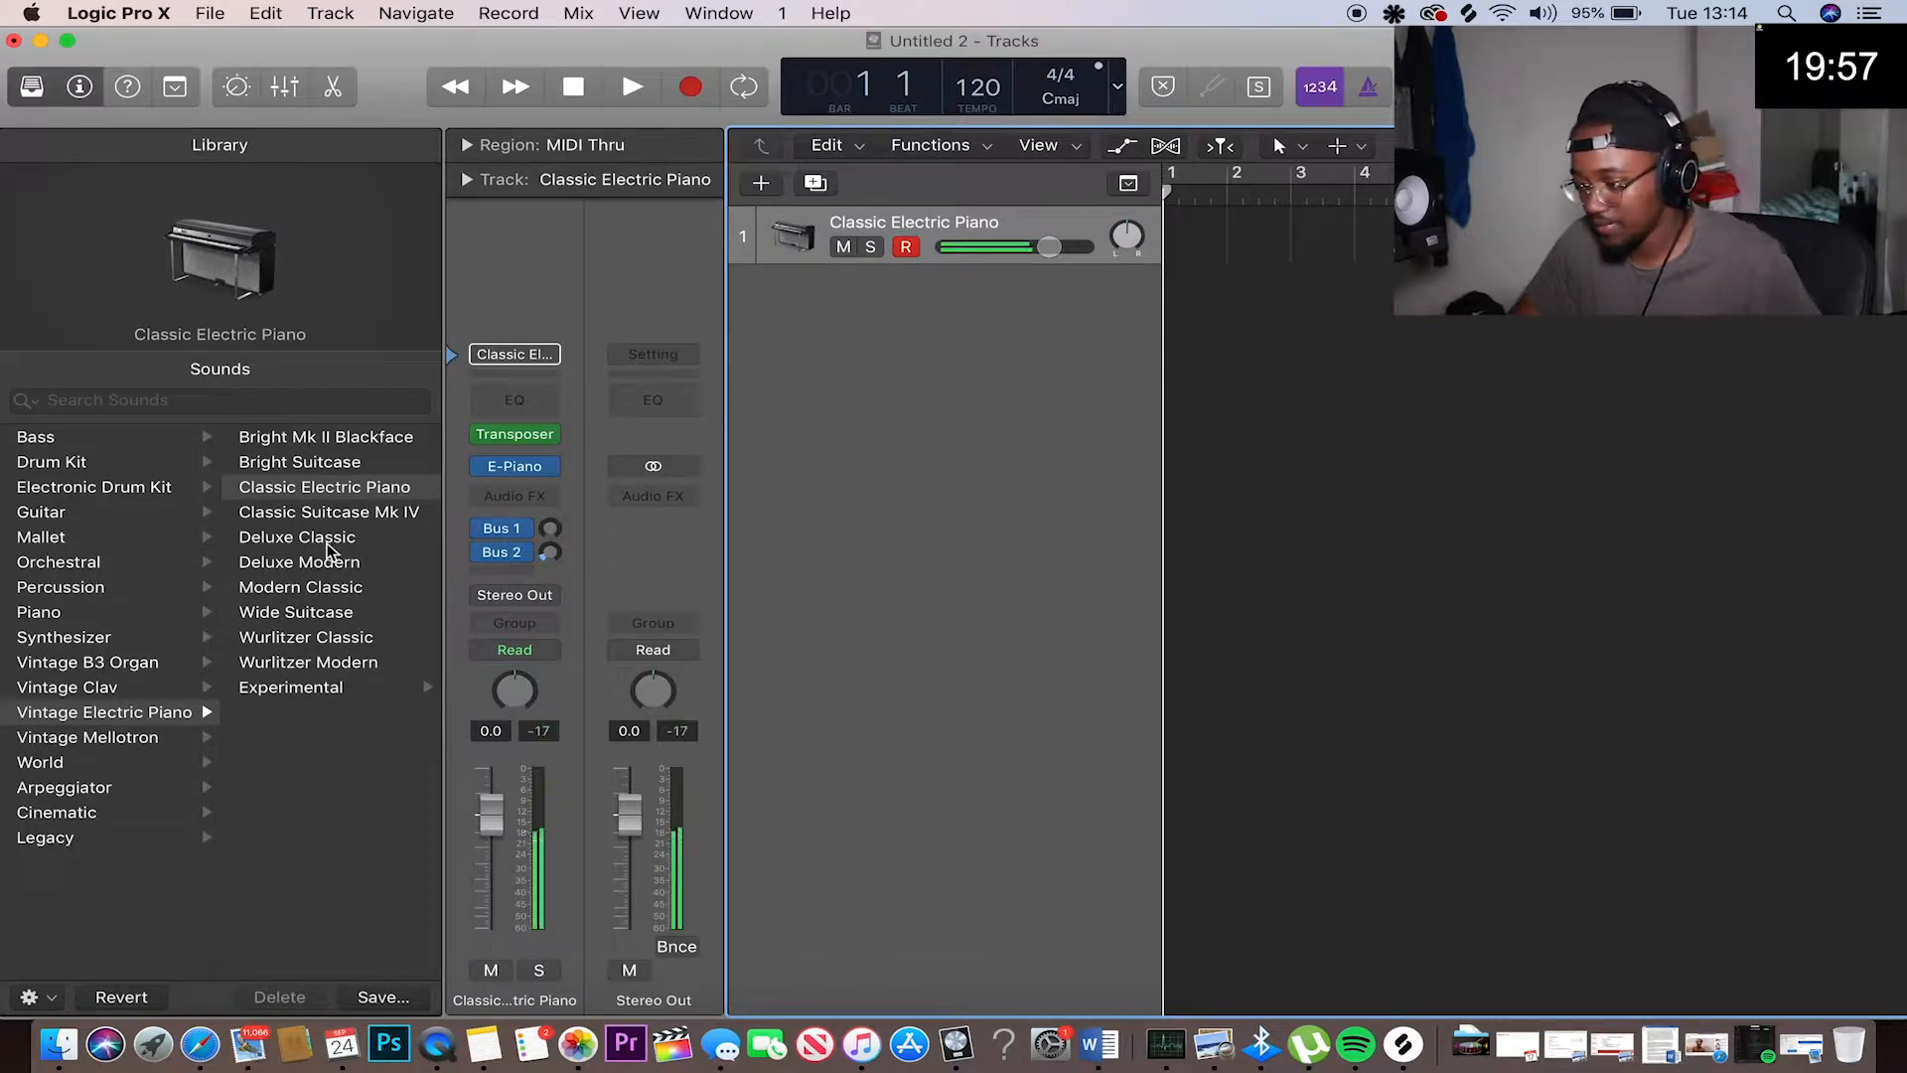
# Replace the electric piano instrument on the first track with a stereo Alchemy synth
pyautogui.click(554, 466)
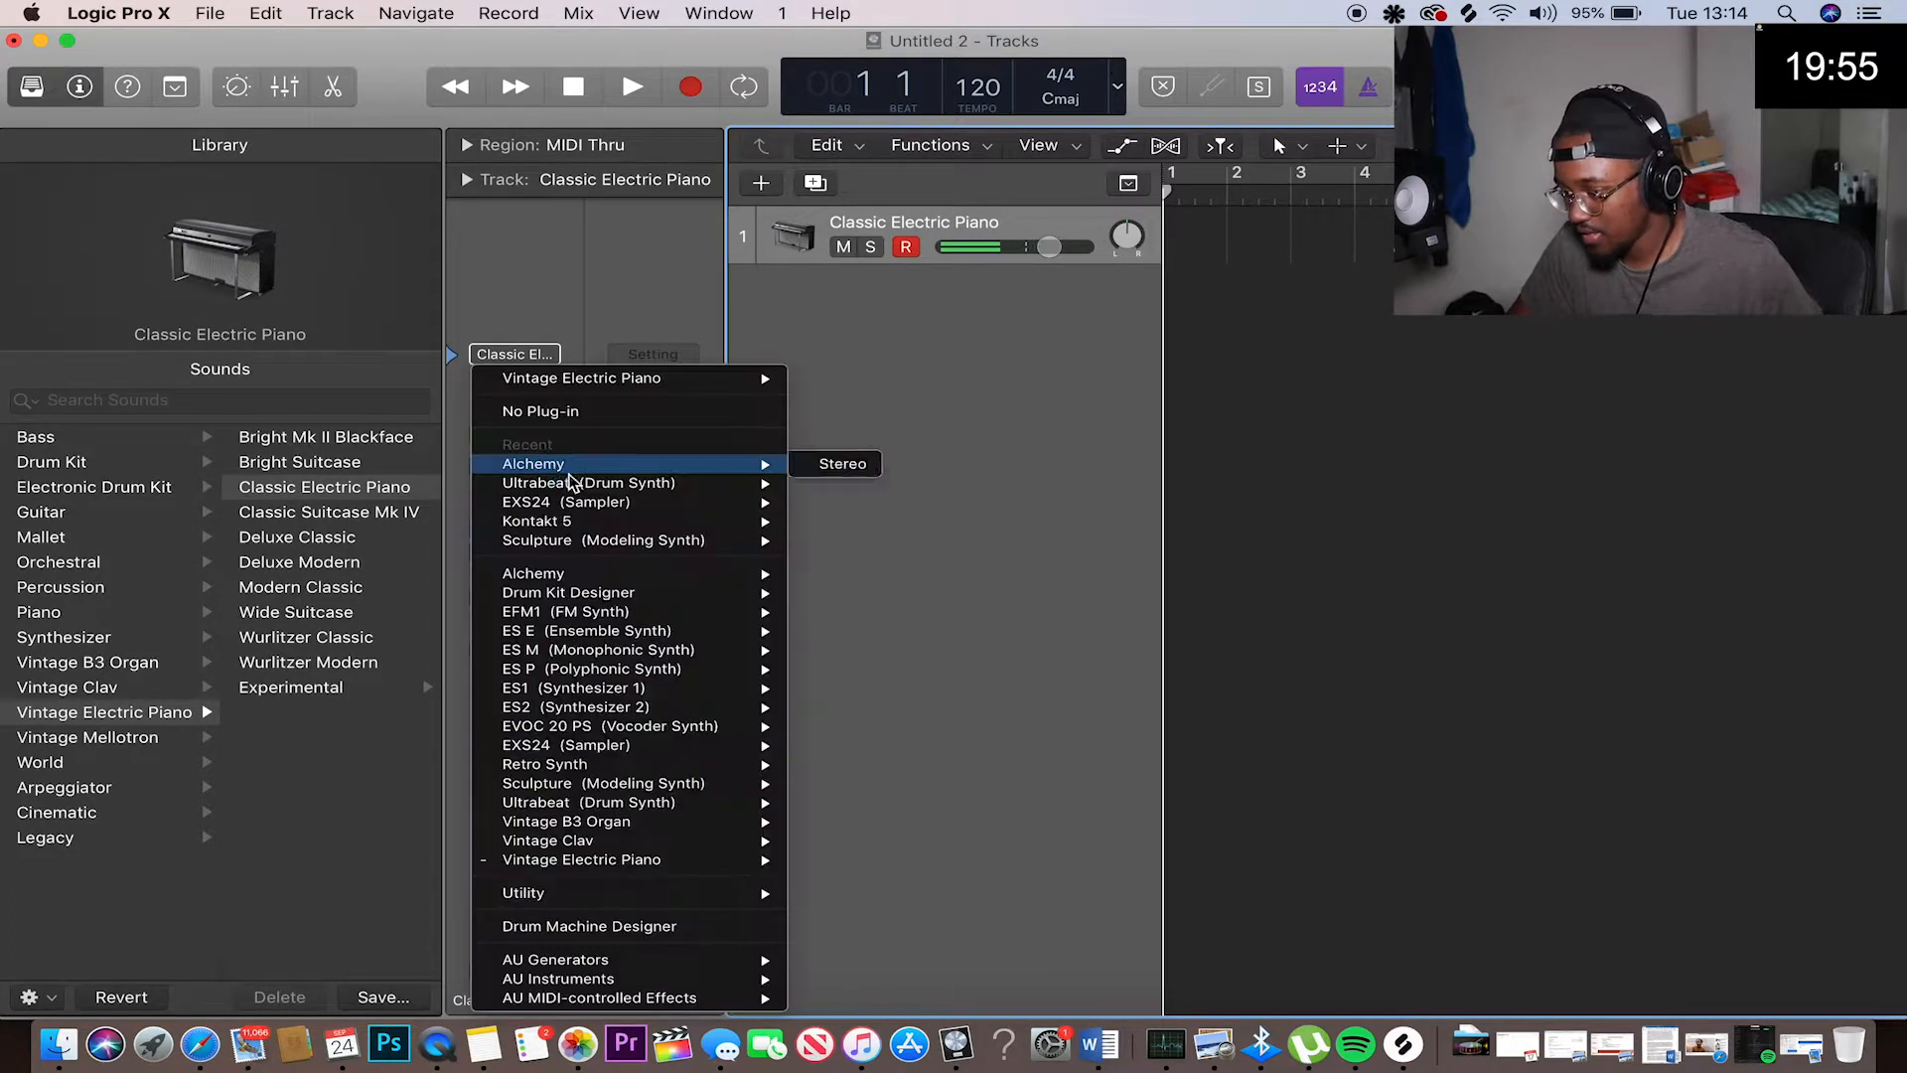
pyautogui.moveTo(758, 465)
pyautogui.click(835, 468)
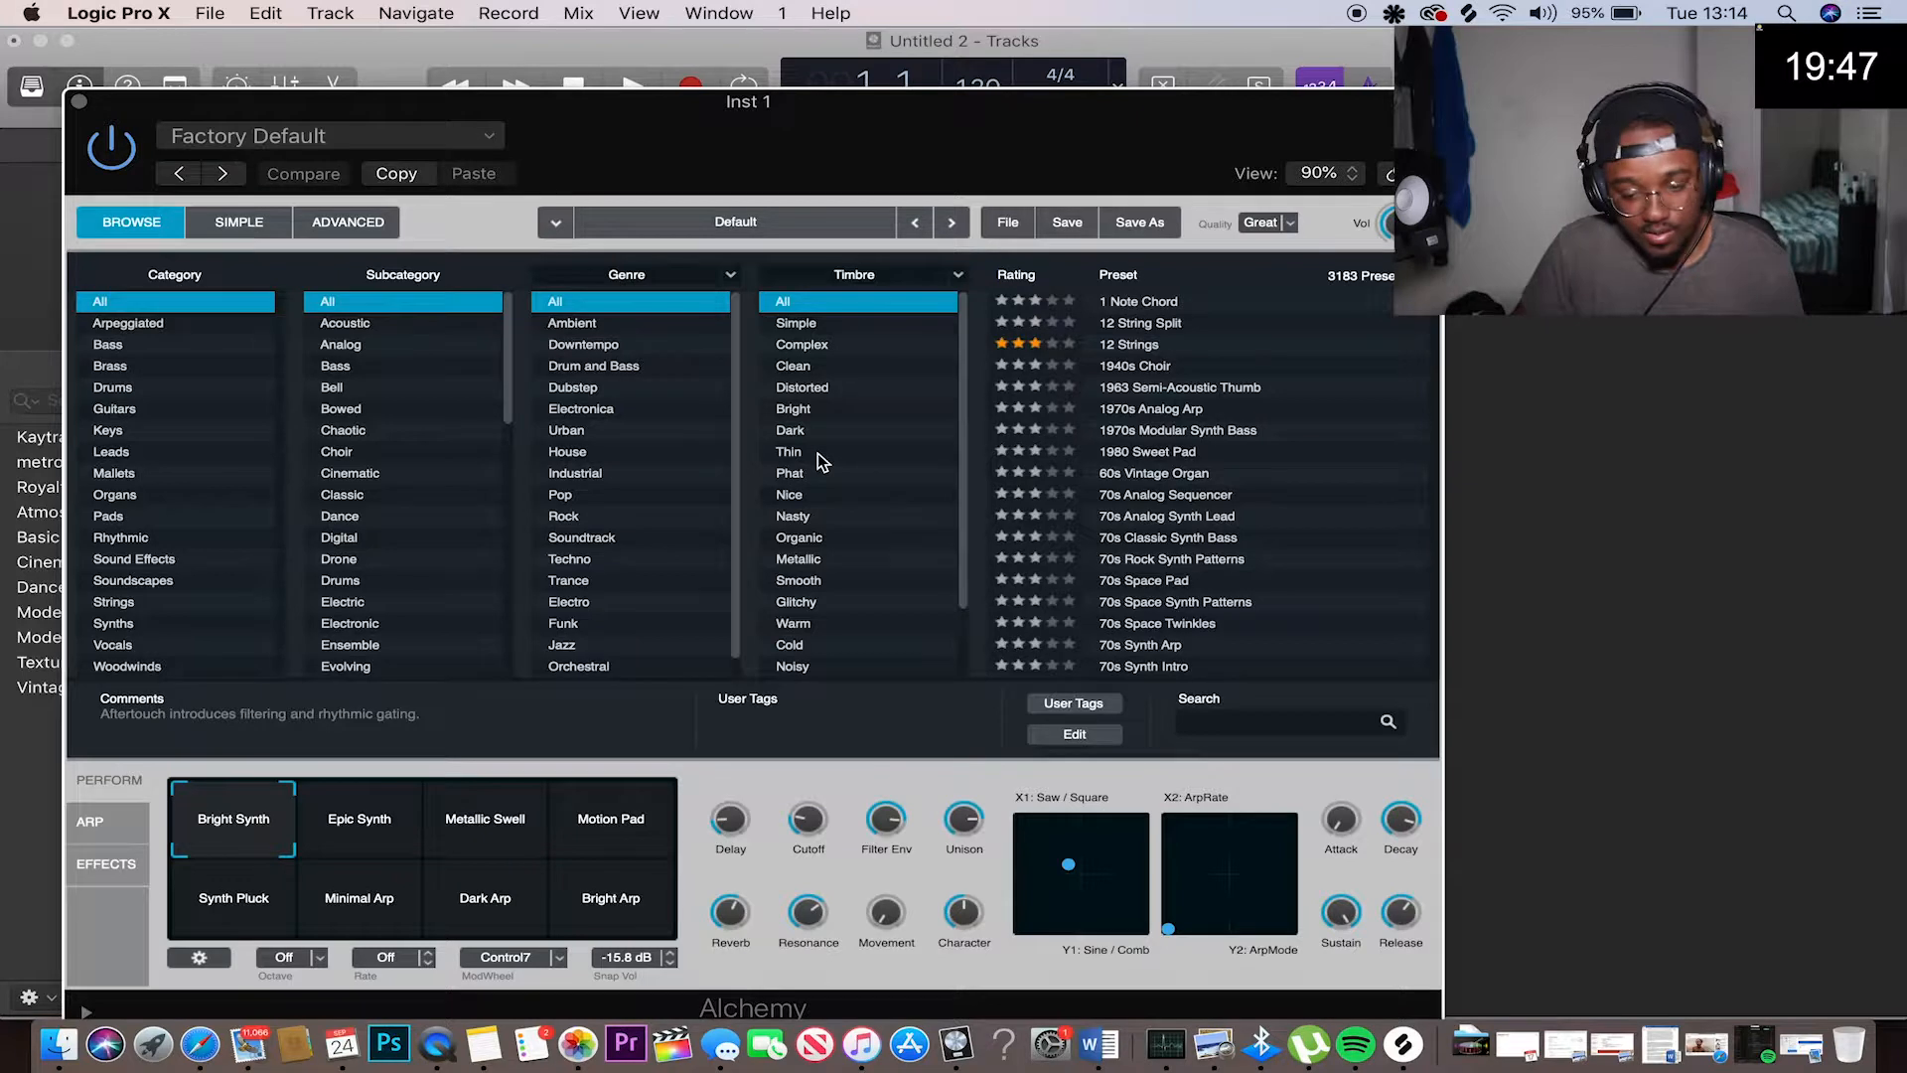
# Filter Alchemy's presets to the Mallets category and try sounds such as Aqua Mallet
pyautogui.click(201, 497)
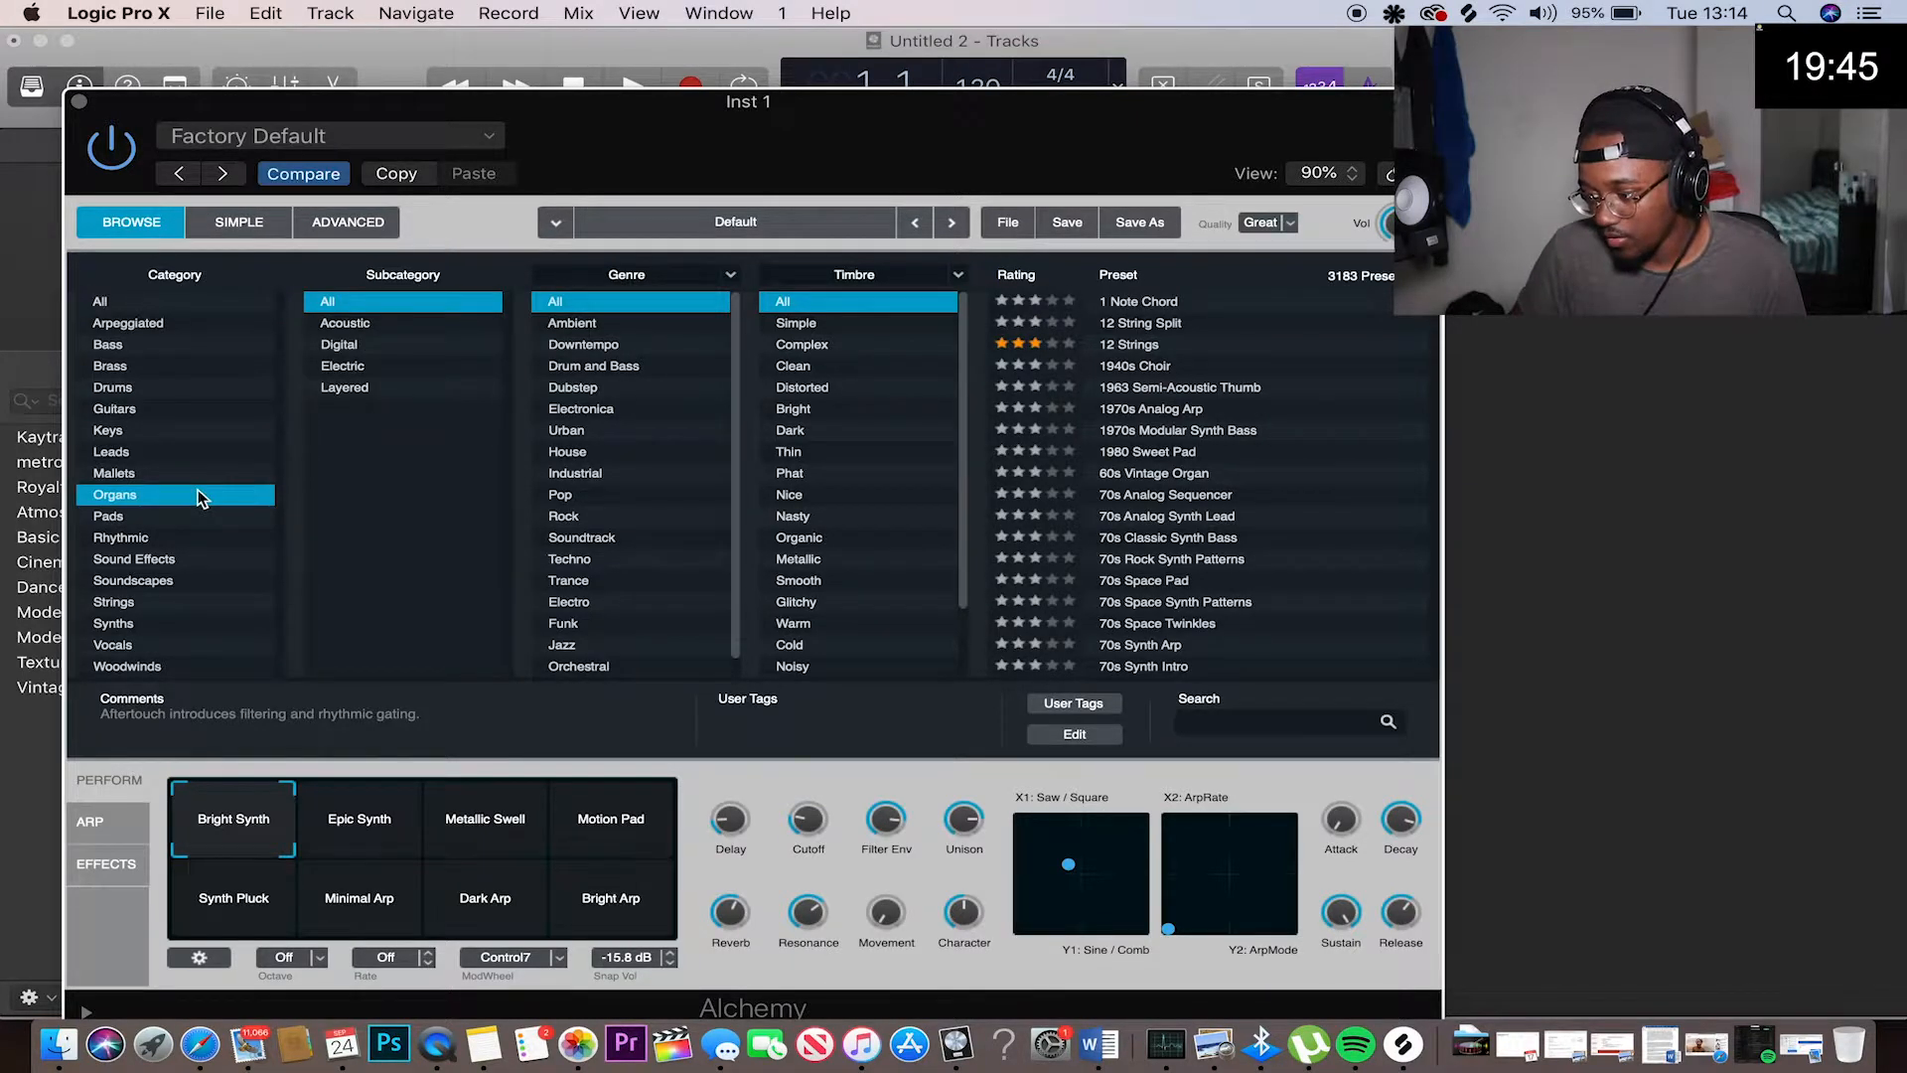
pyautogui.click(173, 452)
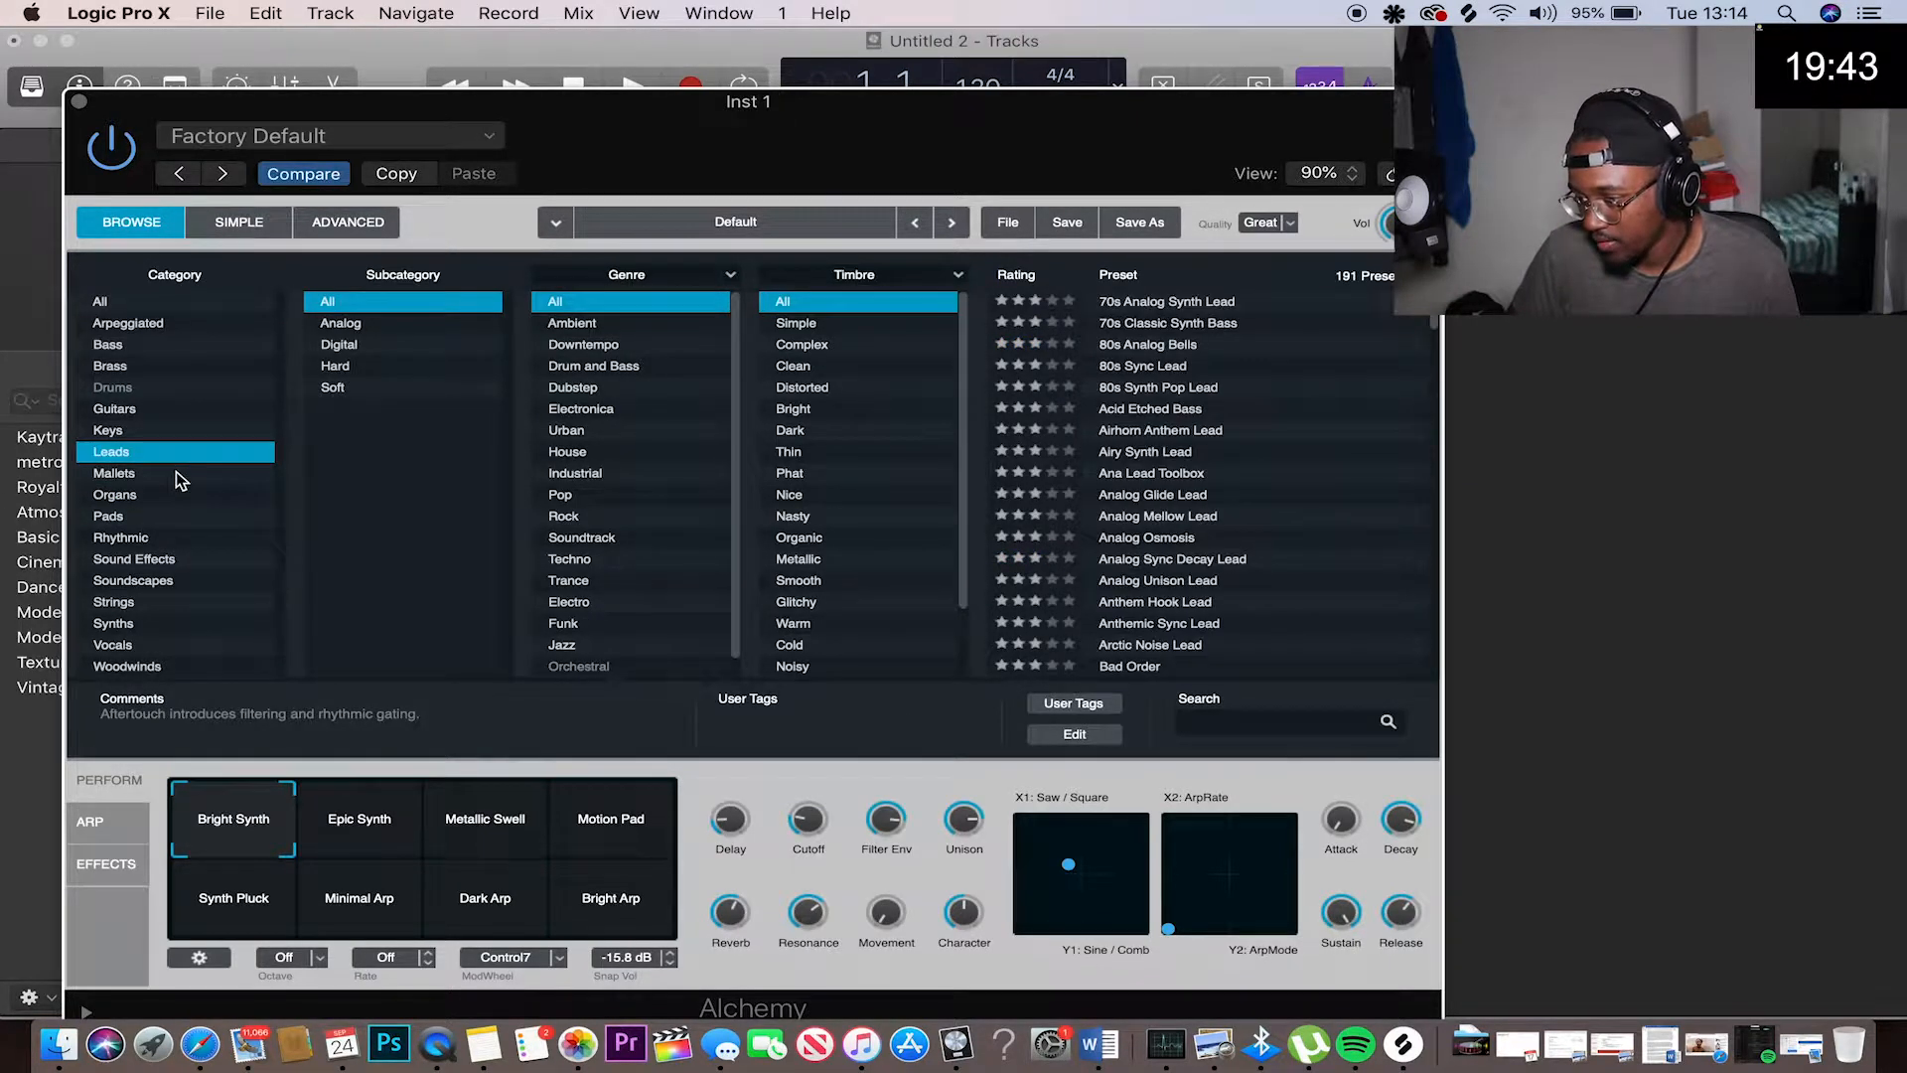
pyautogui.click(175, 471)
pyautogui.click(1137, 369)
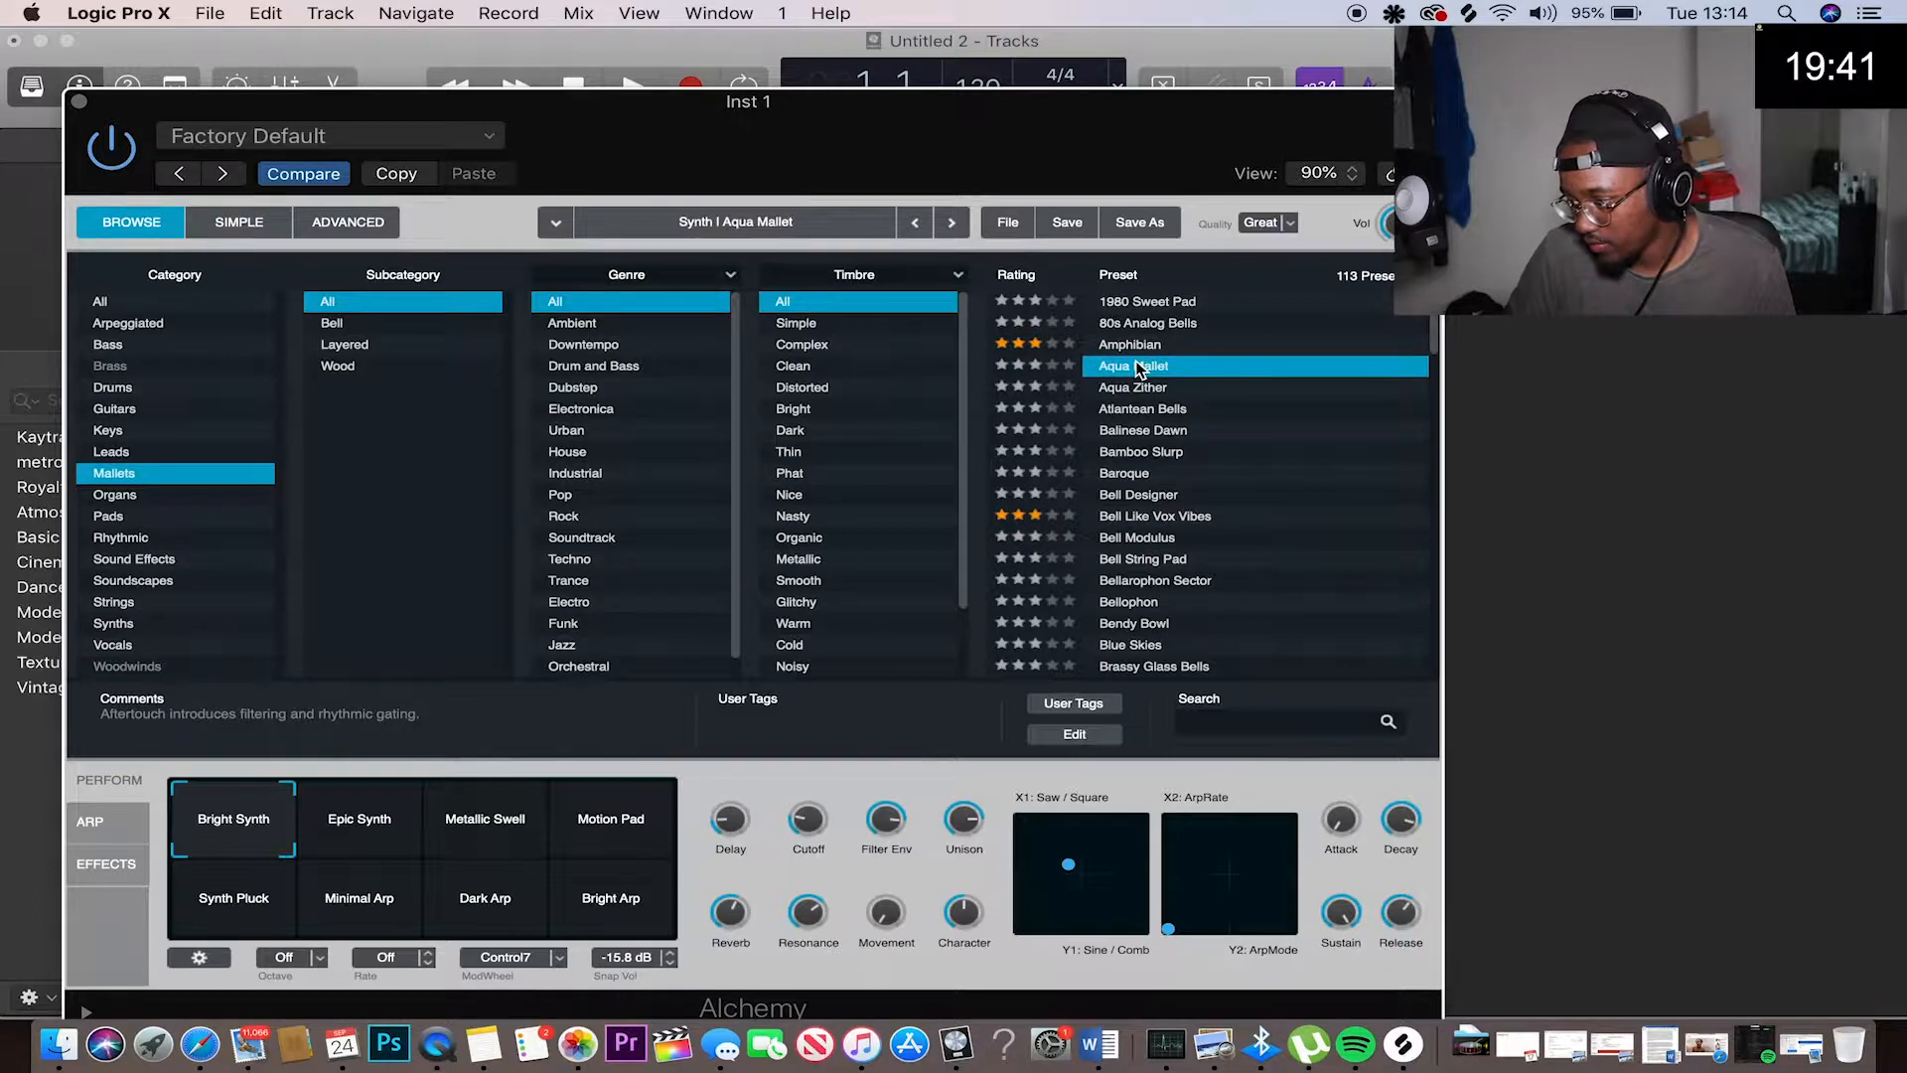
pyautogui.click(1174, 455)
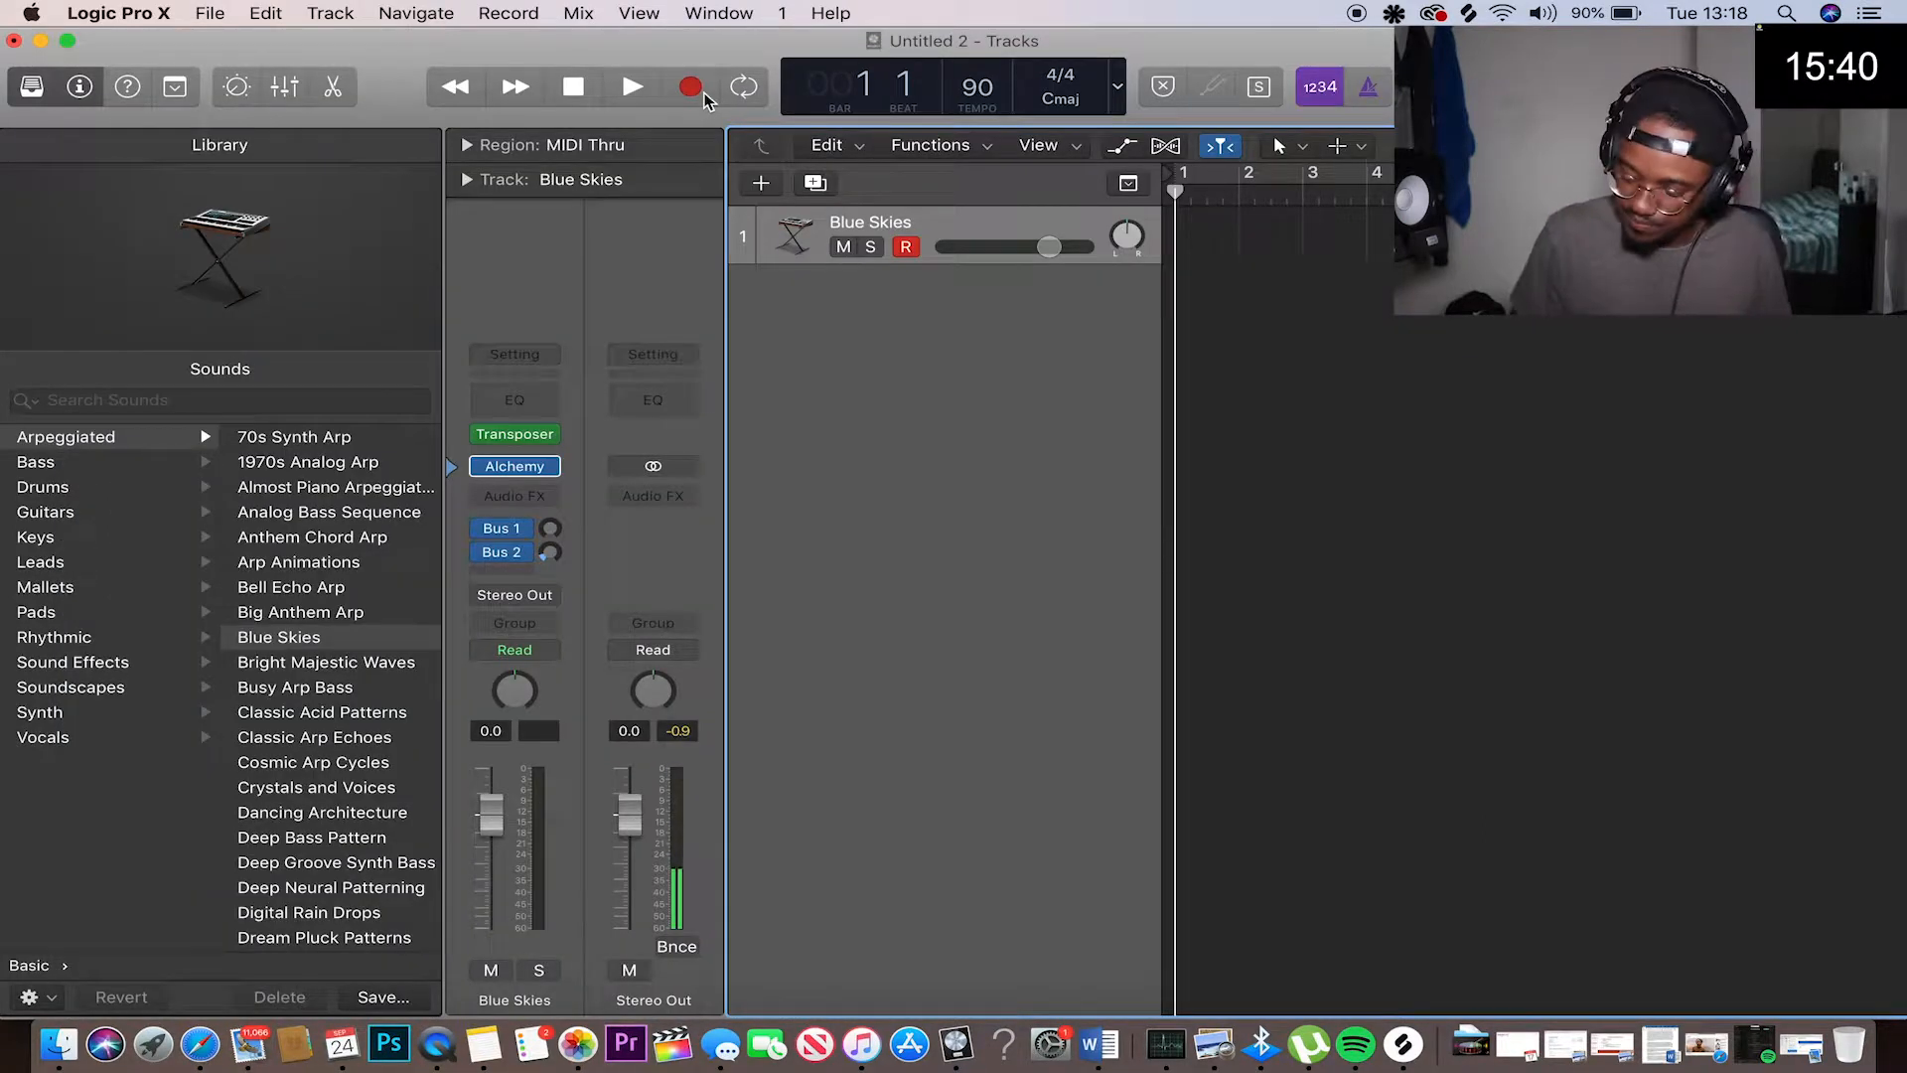
# Record a four-bar MIDI part on the Blue Skies track from bar 1
pyautogui.click(702, 91)
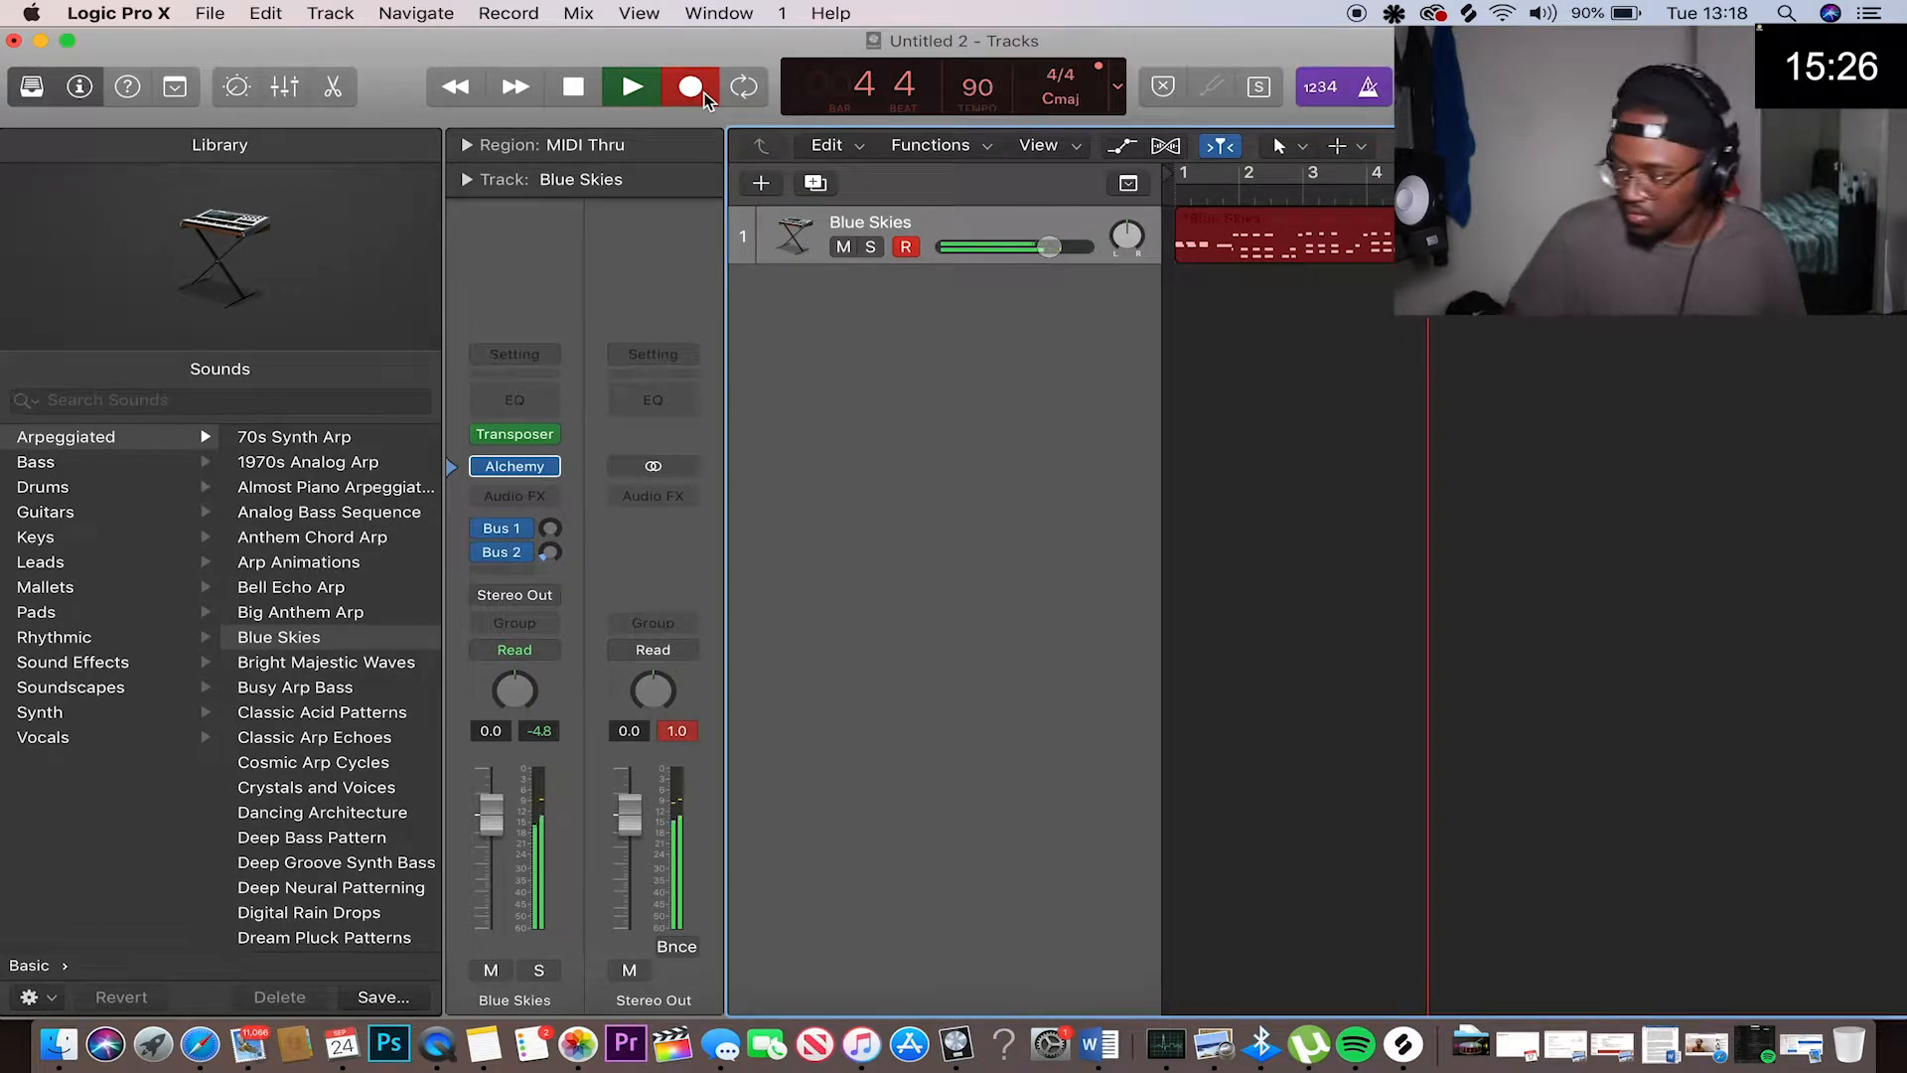
pyautogui.press('space')
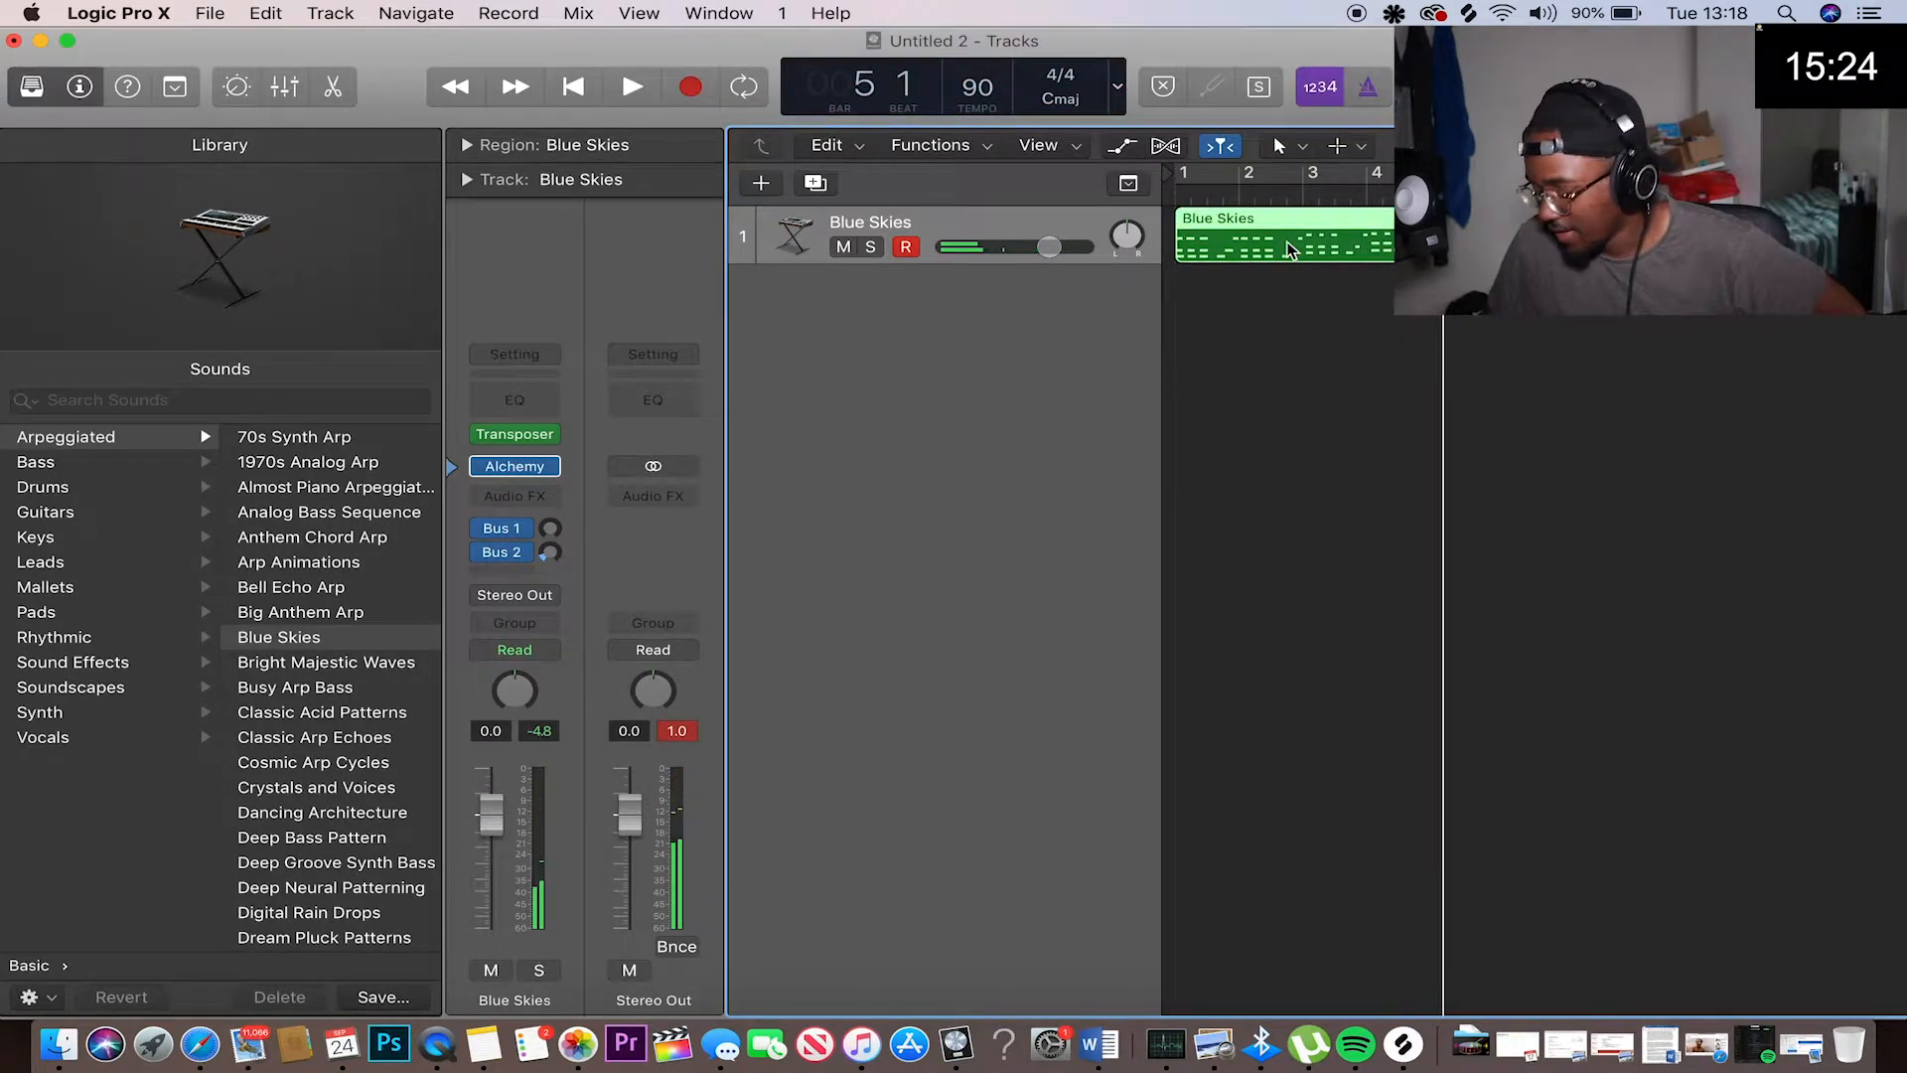
# Open the recorded region in an enlarged piano roll, hide the Library and fit all four bars of notes in view
pyautogui.press('e')
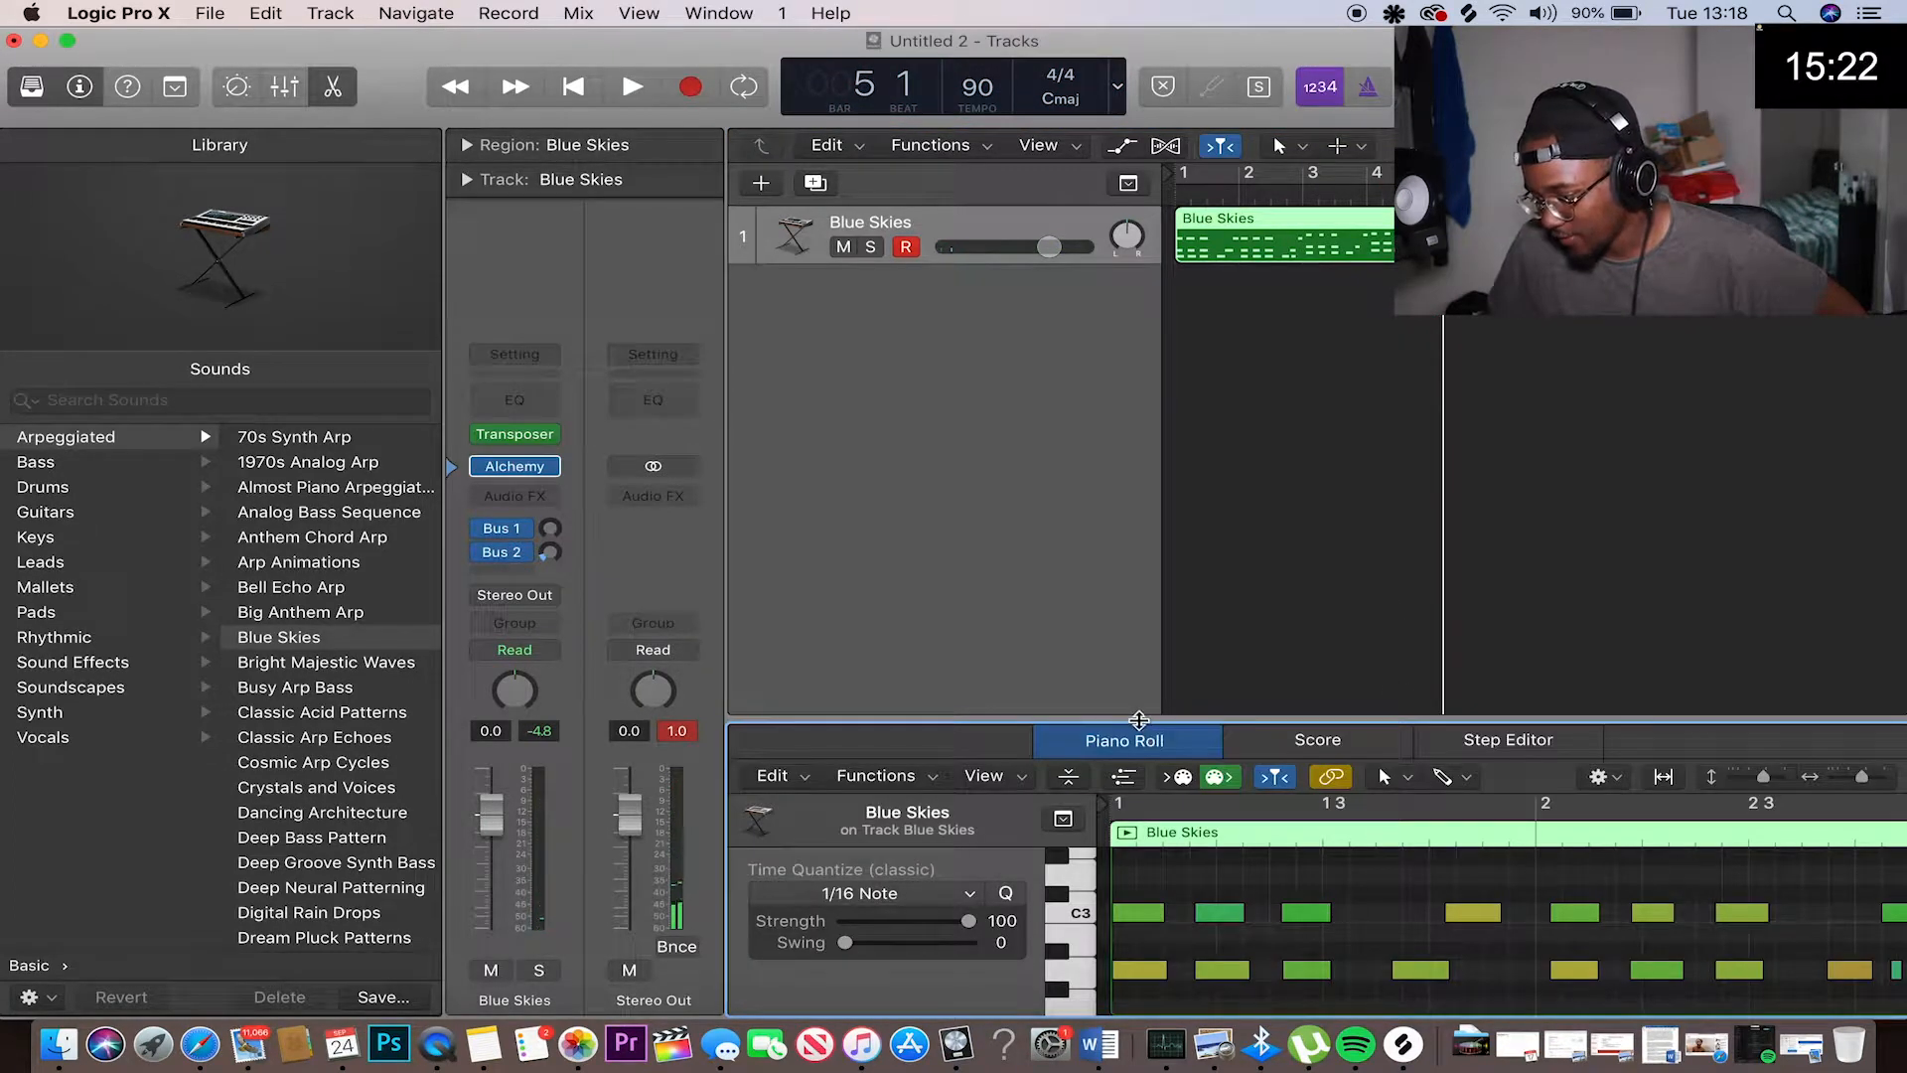
pyautogui.moveTo(1138, 717); pyautogui.dragTo(1138, 534)
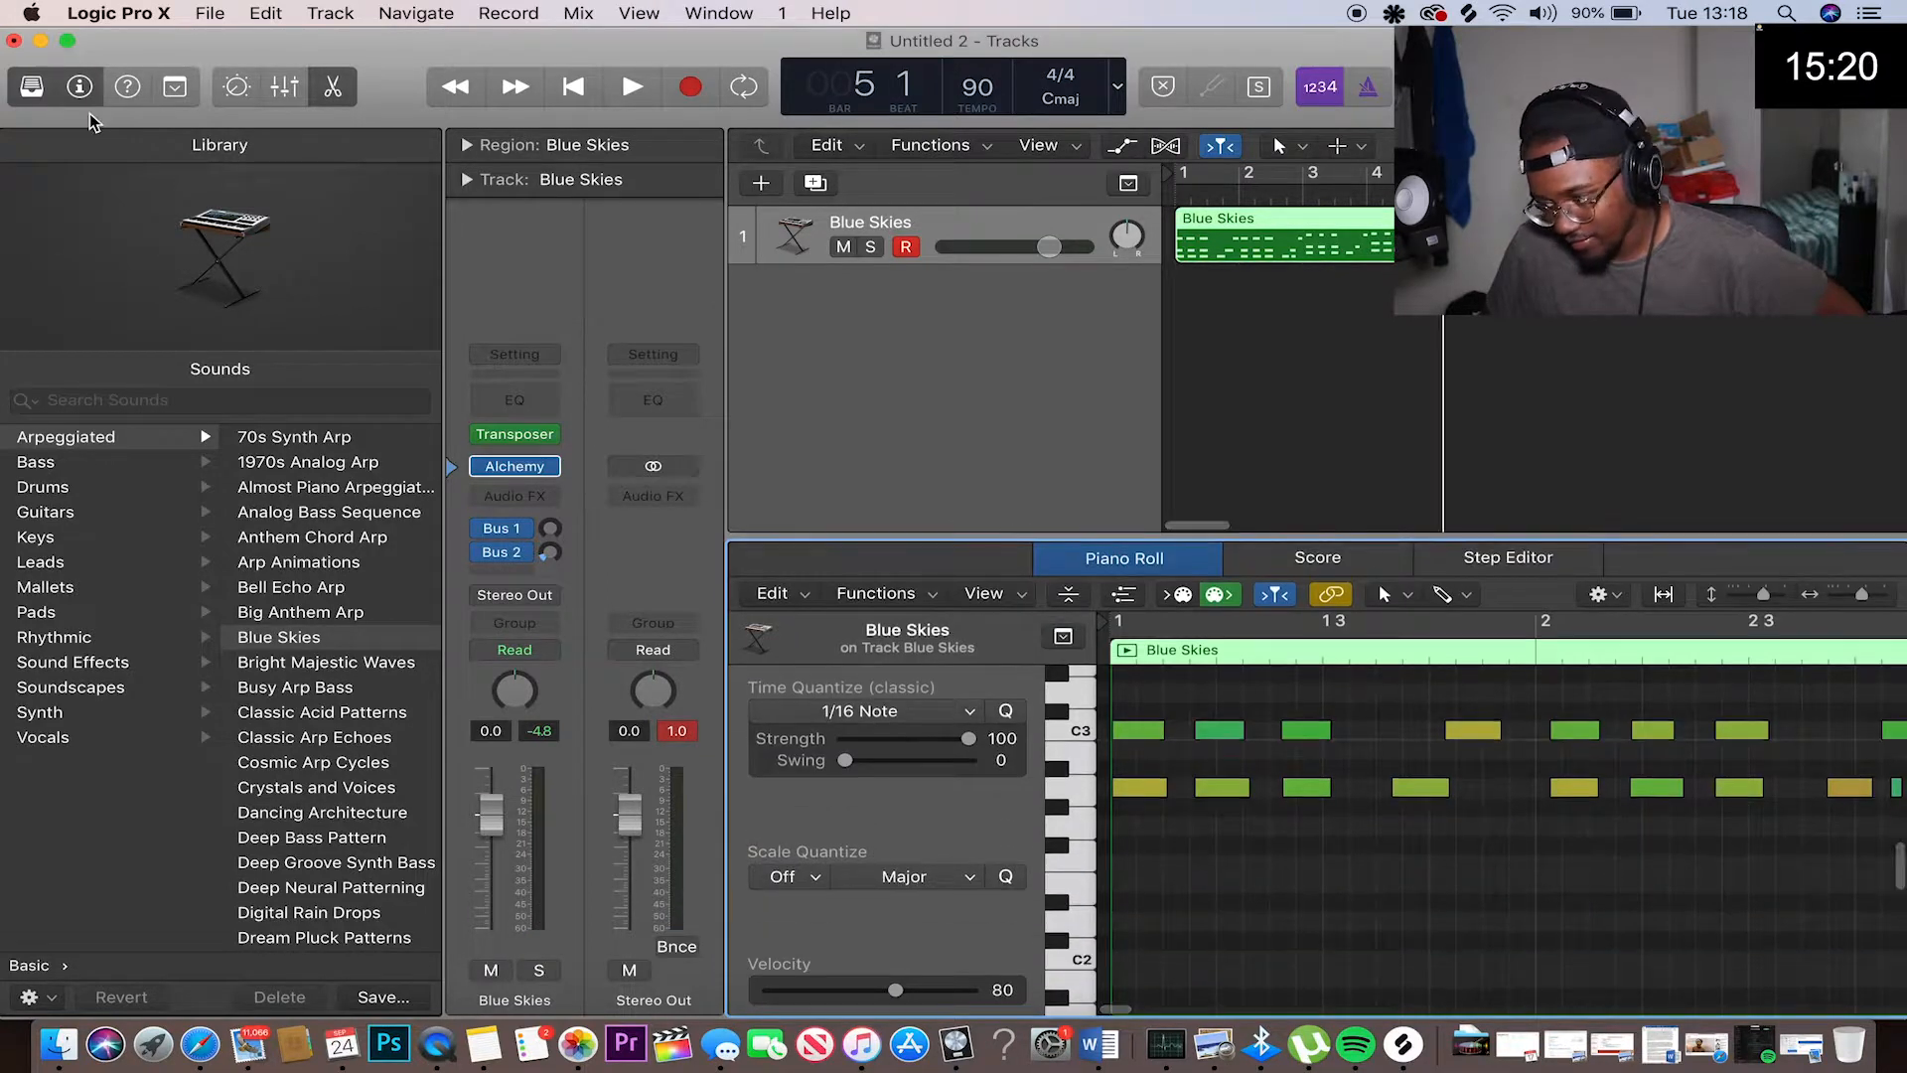
pyautogui.press('y')
pyautogui.moveTo(940, 538); pyautogui.dragTo(945, 469)
pyautogui.scroll(4, 993, 720)
pyautogui.scroll(-5, 993, 720)
pyautogui.scroll(3, 993, 720)
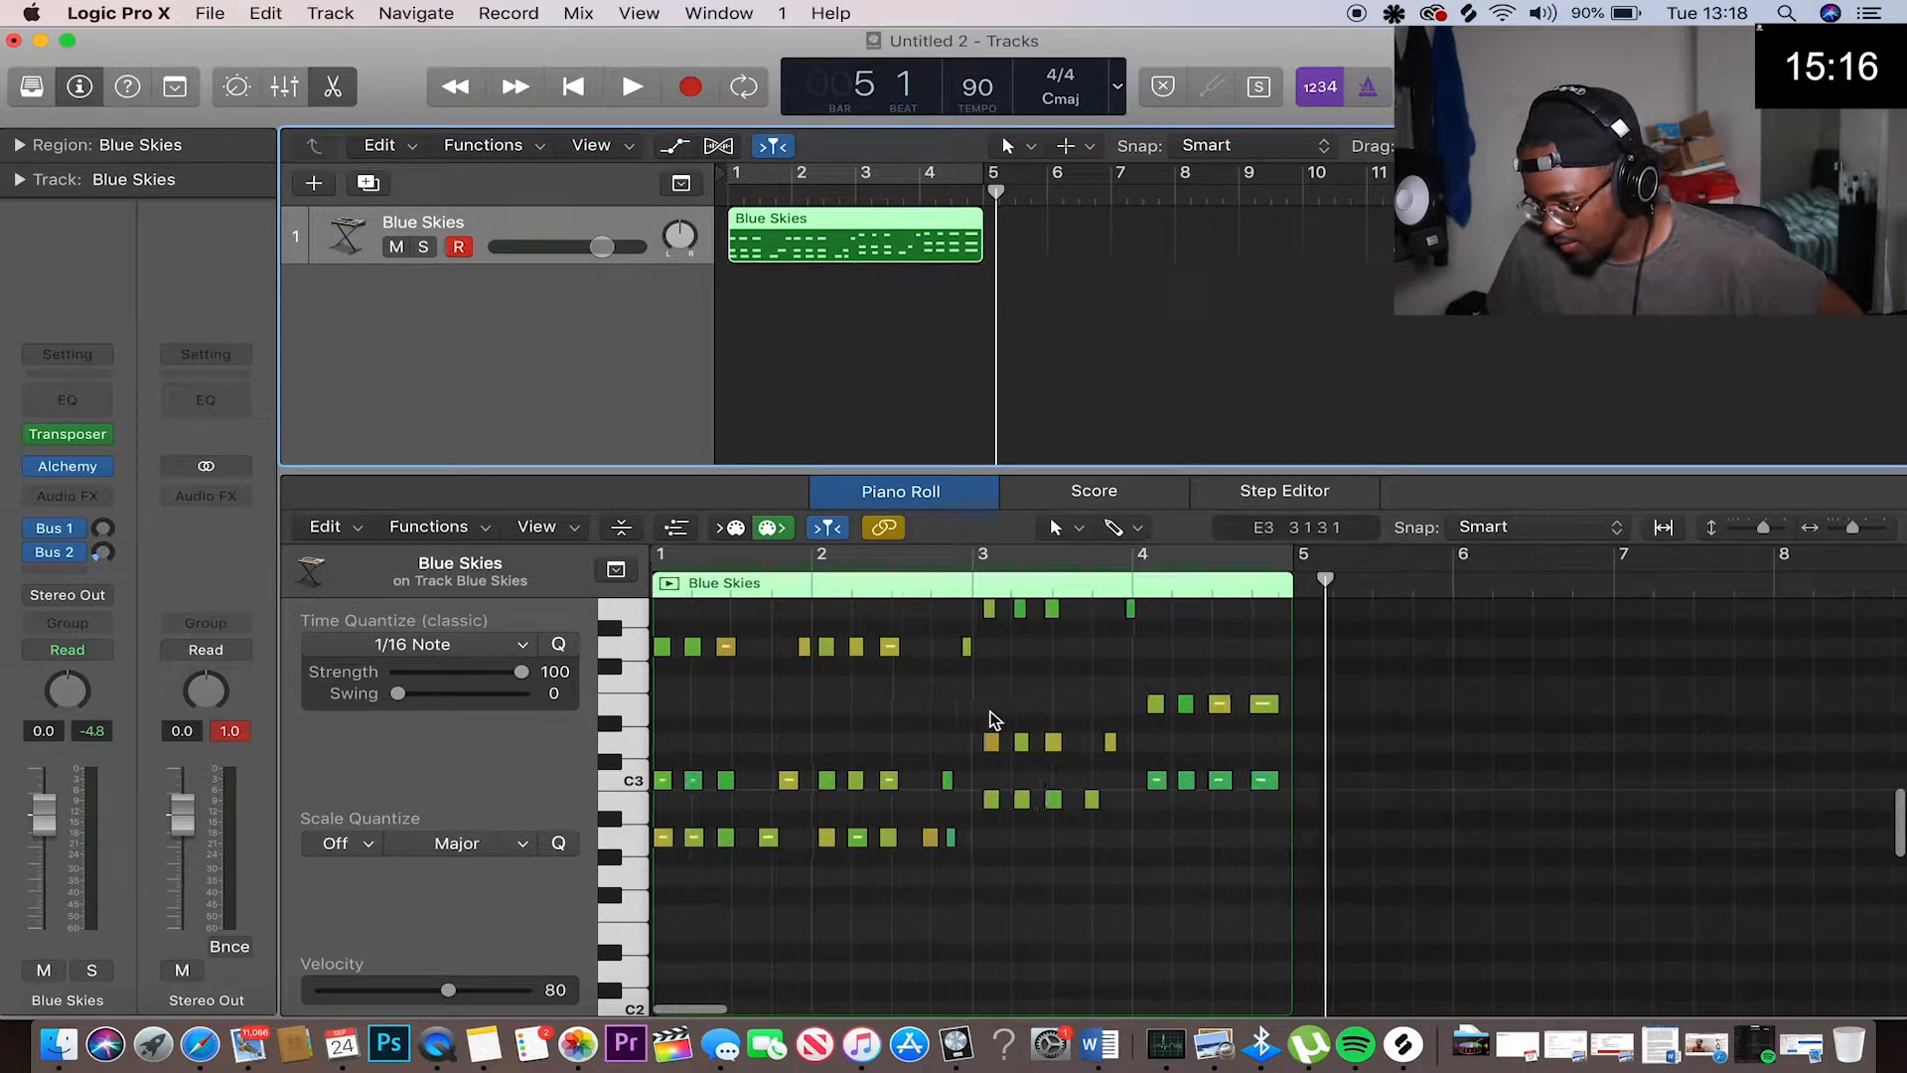
# Play the recording from the start and delete the very short stray A2 note at the end of bar 2
pyautogui.press('Return')
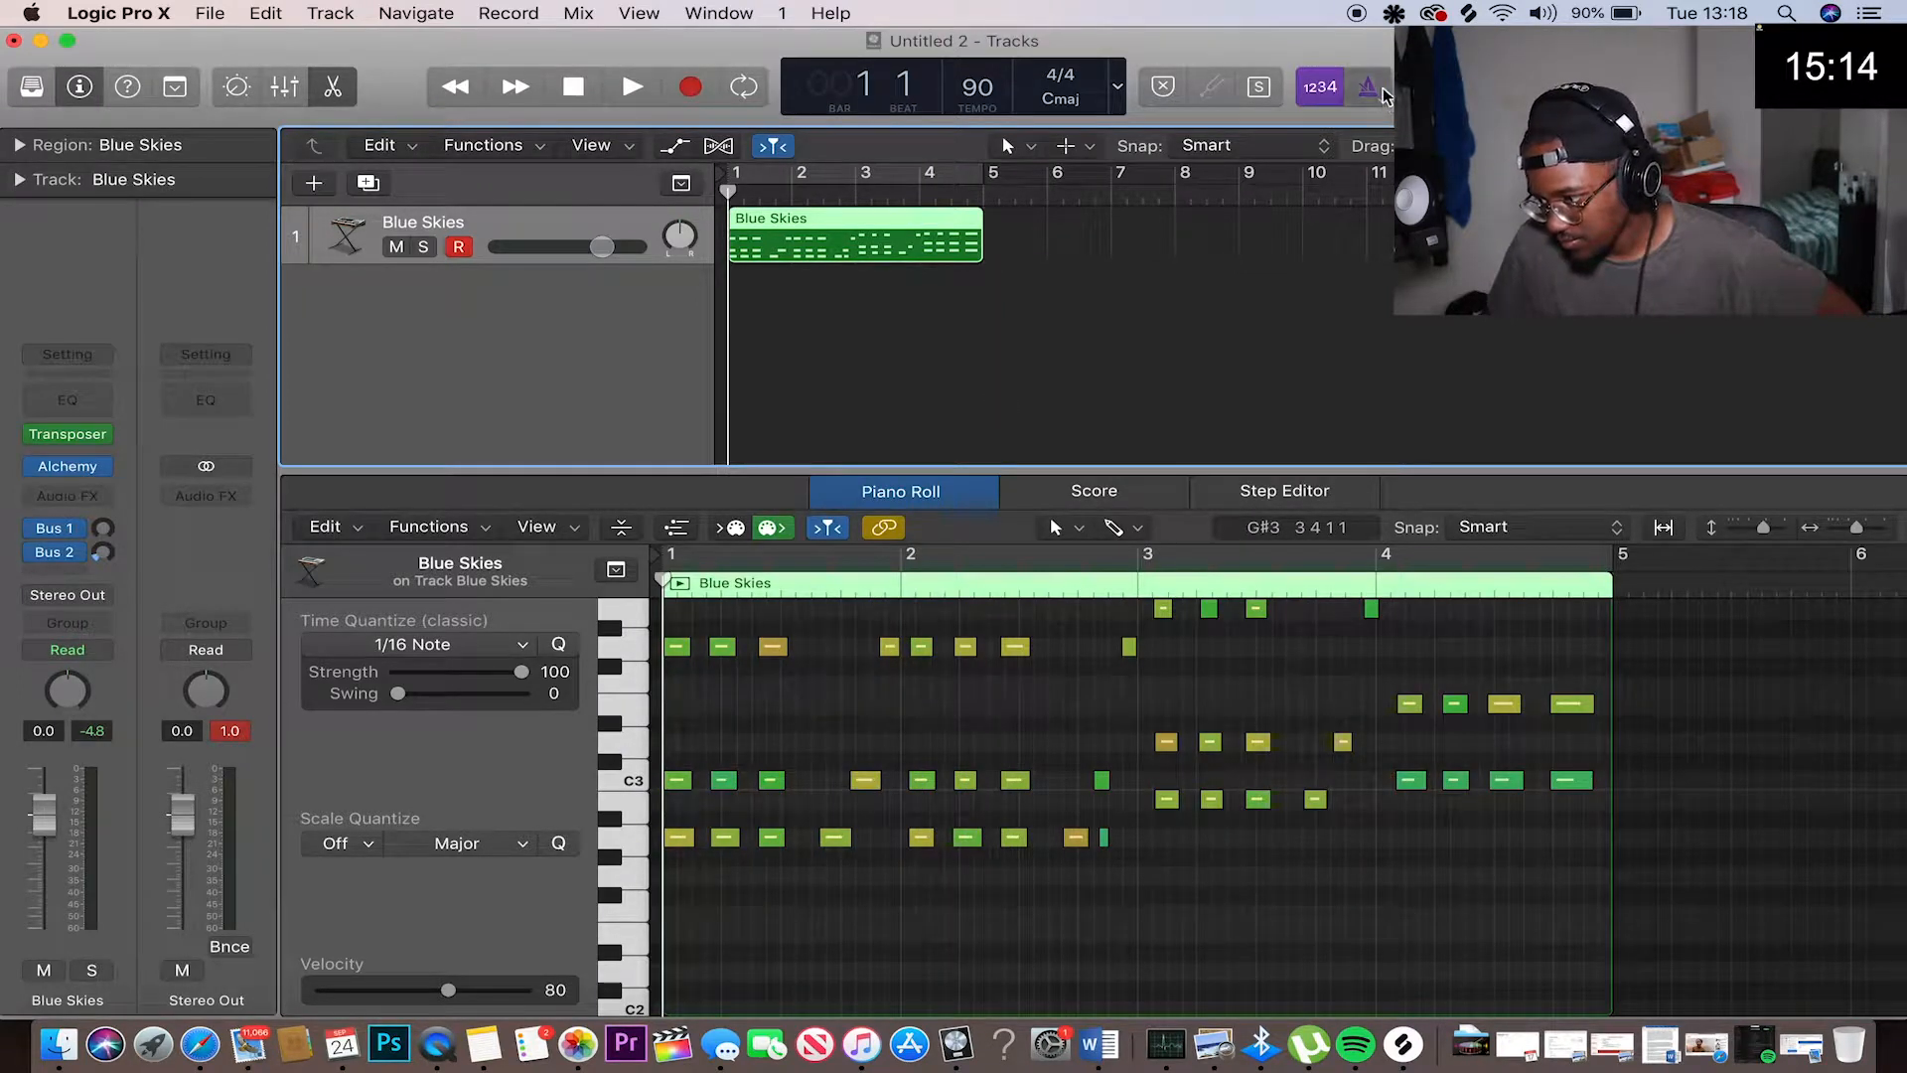
pyautogui.press('space')
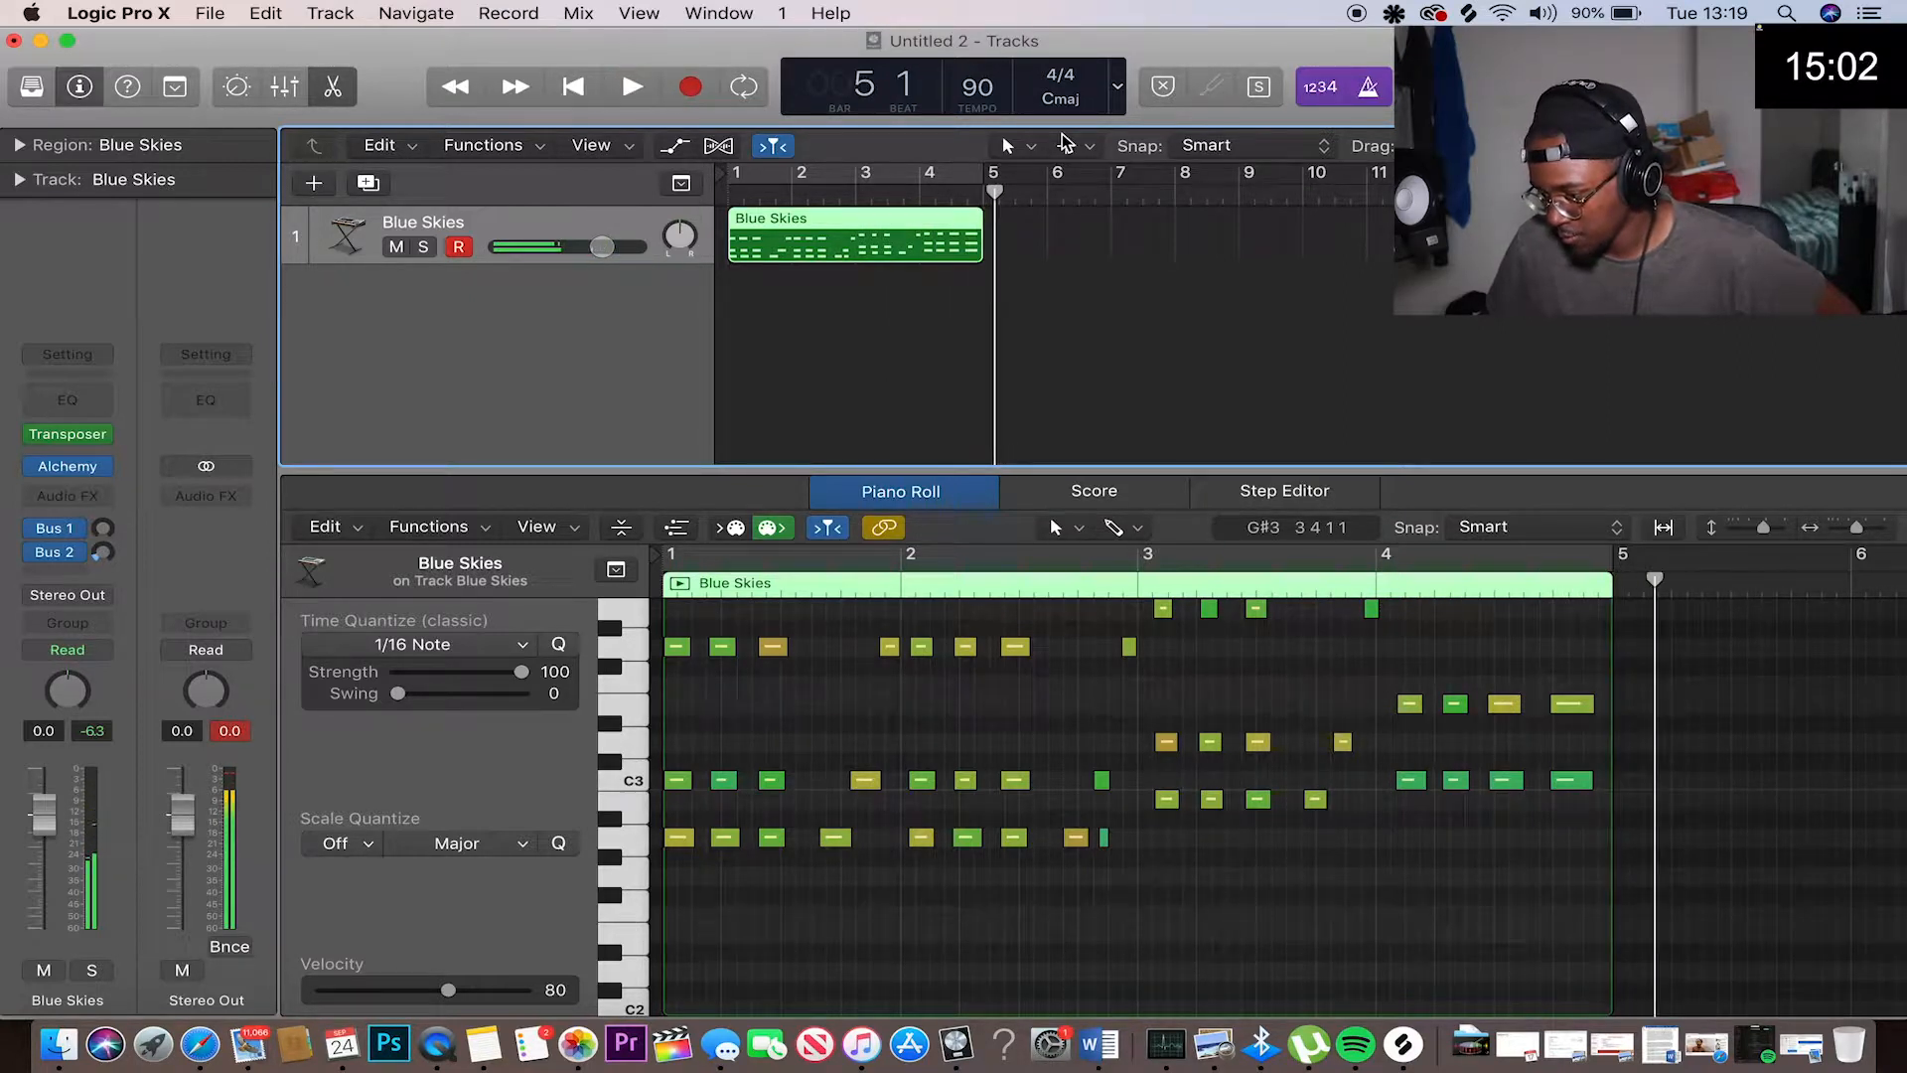
pyautogui.scroll(4, 1206, 822)
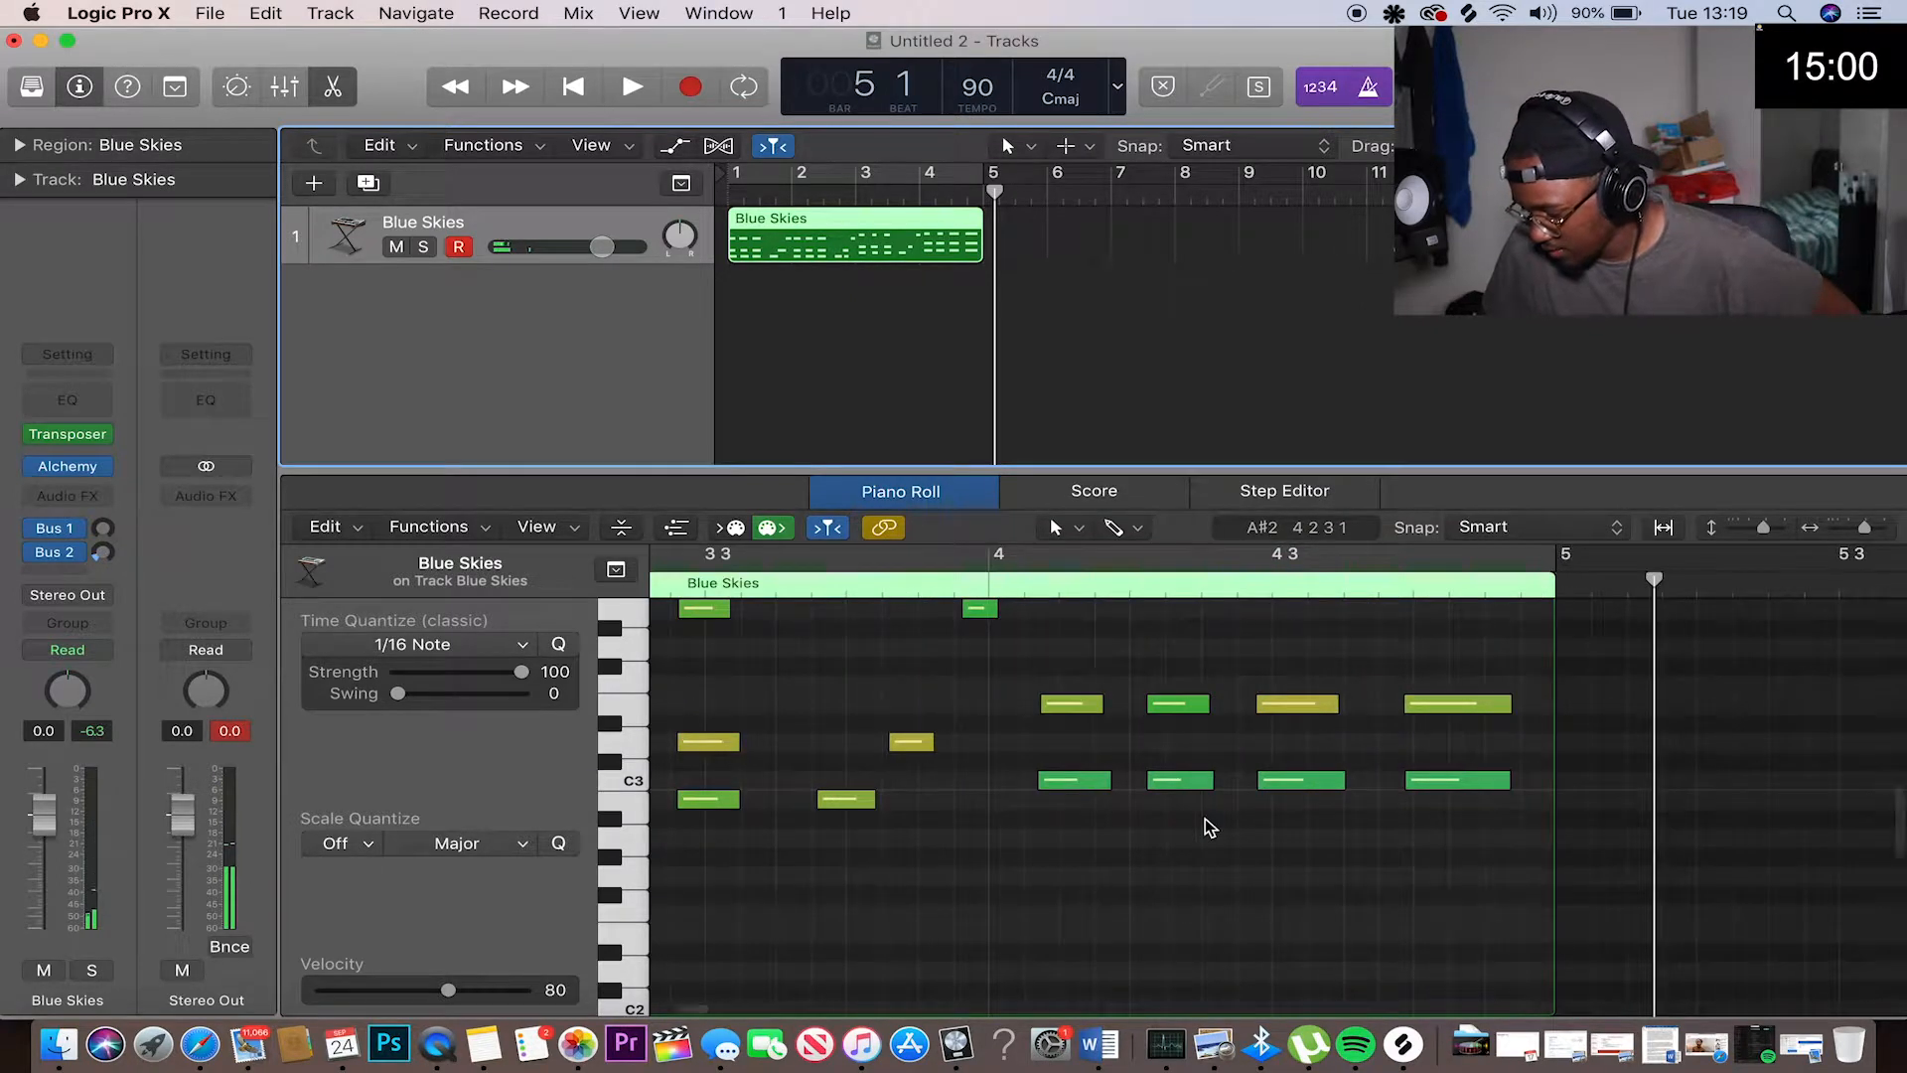
pyautogui.hscroll(-5, 1205, 822)
pyautogui.scroll(-4, 1209, 827)
pyautogui.click(1149, 842)
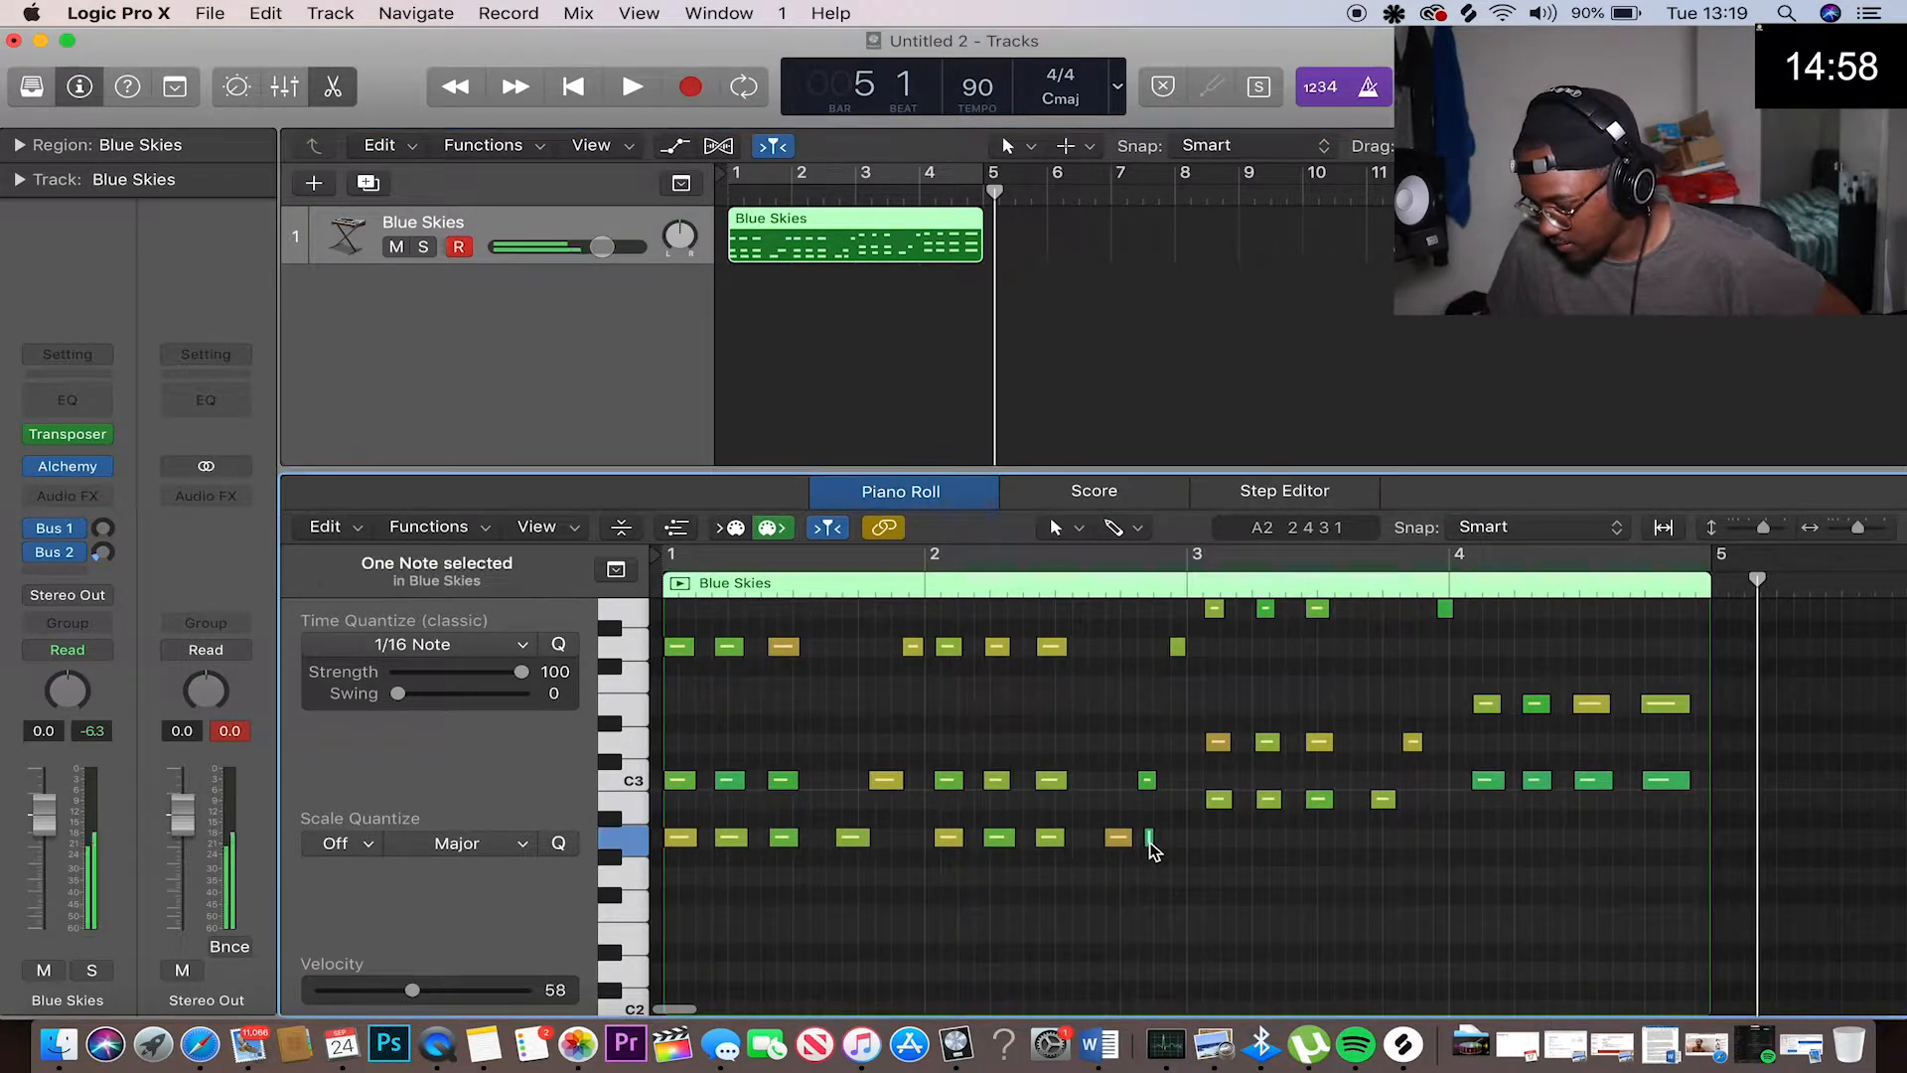
pyautogui.press('Delete')
# Check the edited part by playing it from the start, and turn on cycling over bars 1 to 4
pyautogui.press('Return')
pyautogui.press('space')
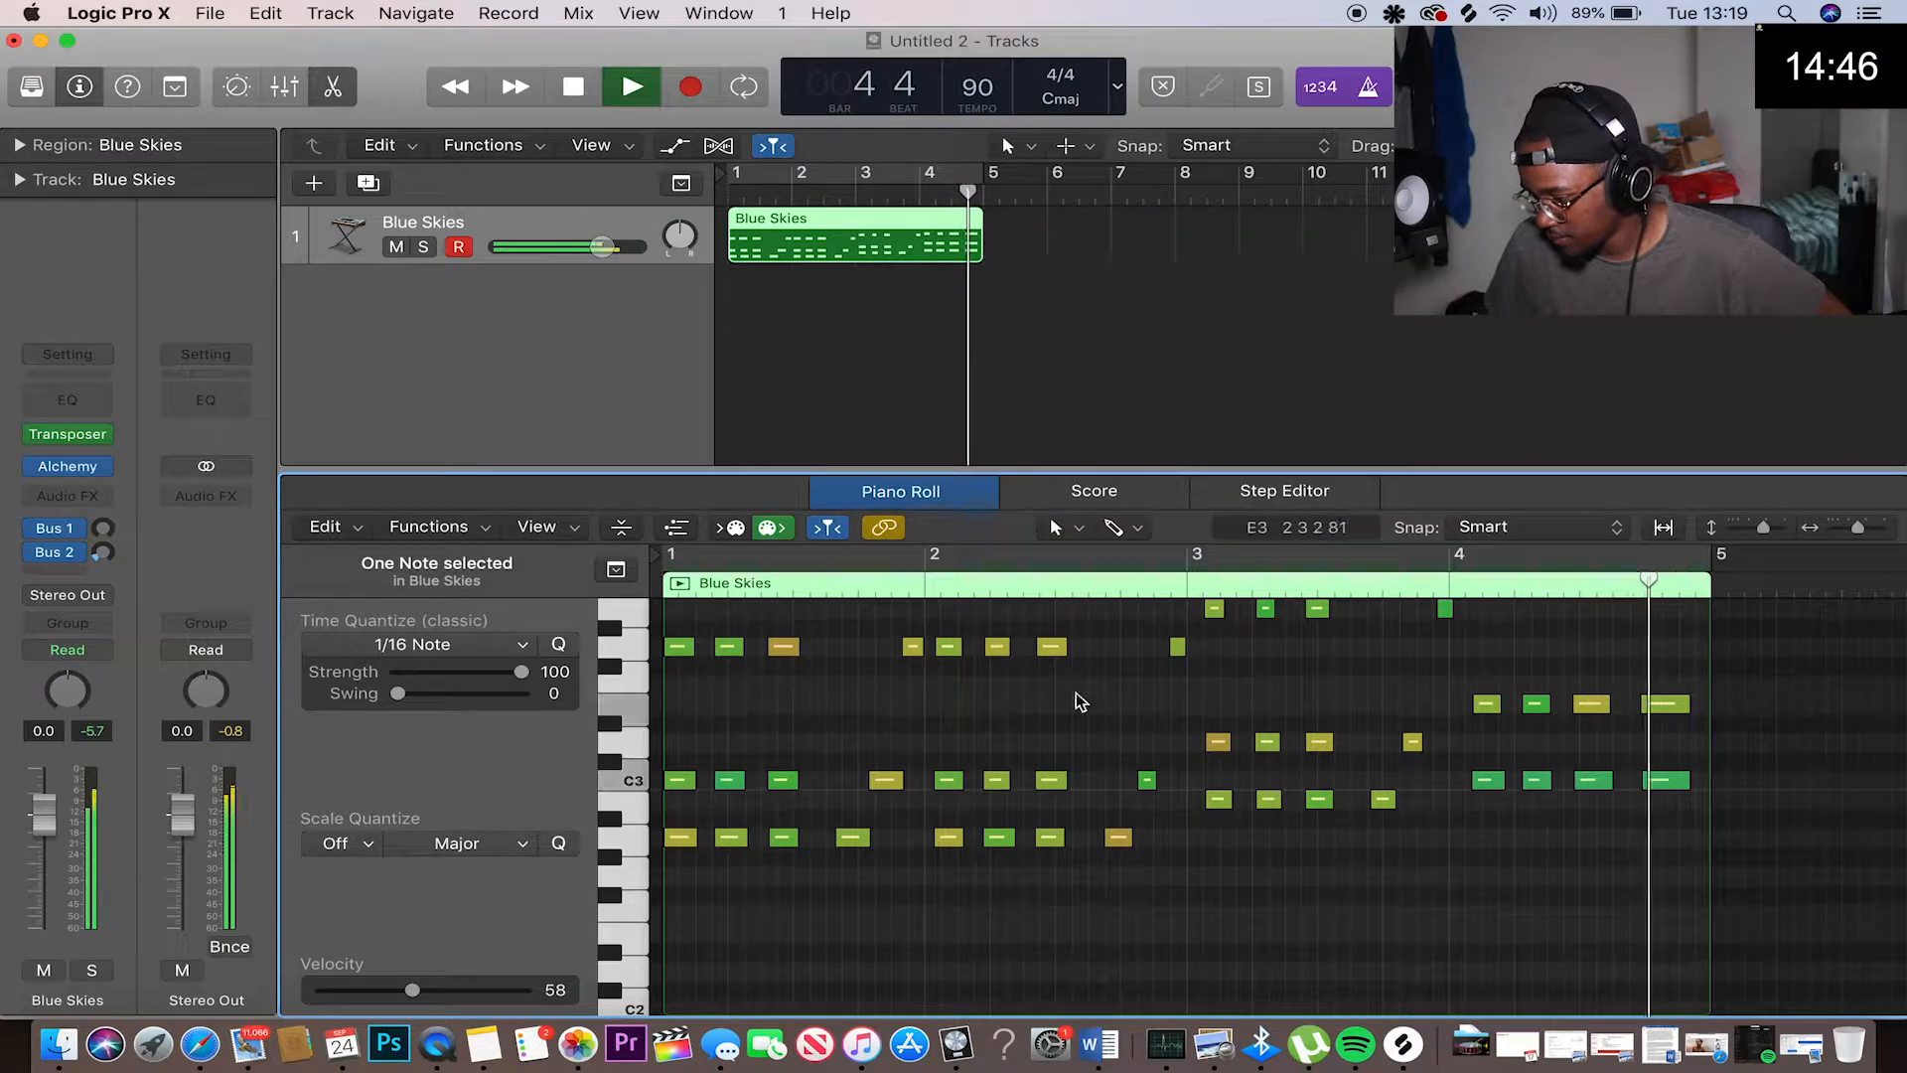
pyautogui.press('space')
pyautogui.click(433, 161)
pyautogui.press('c')
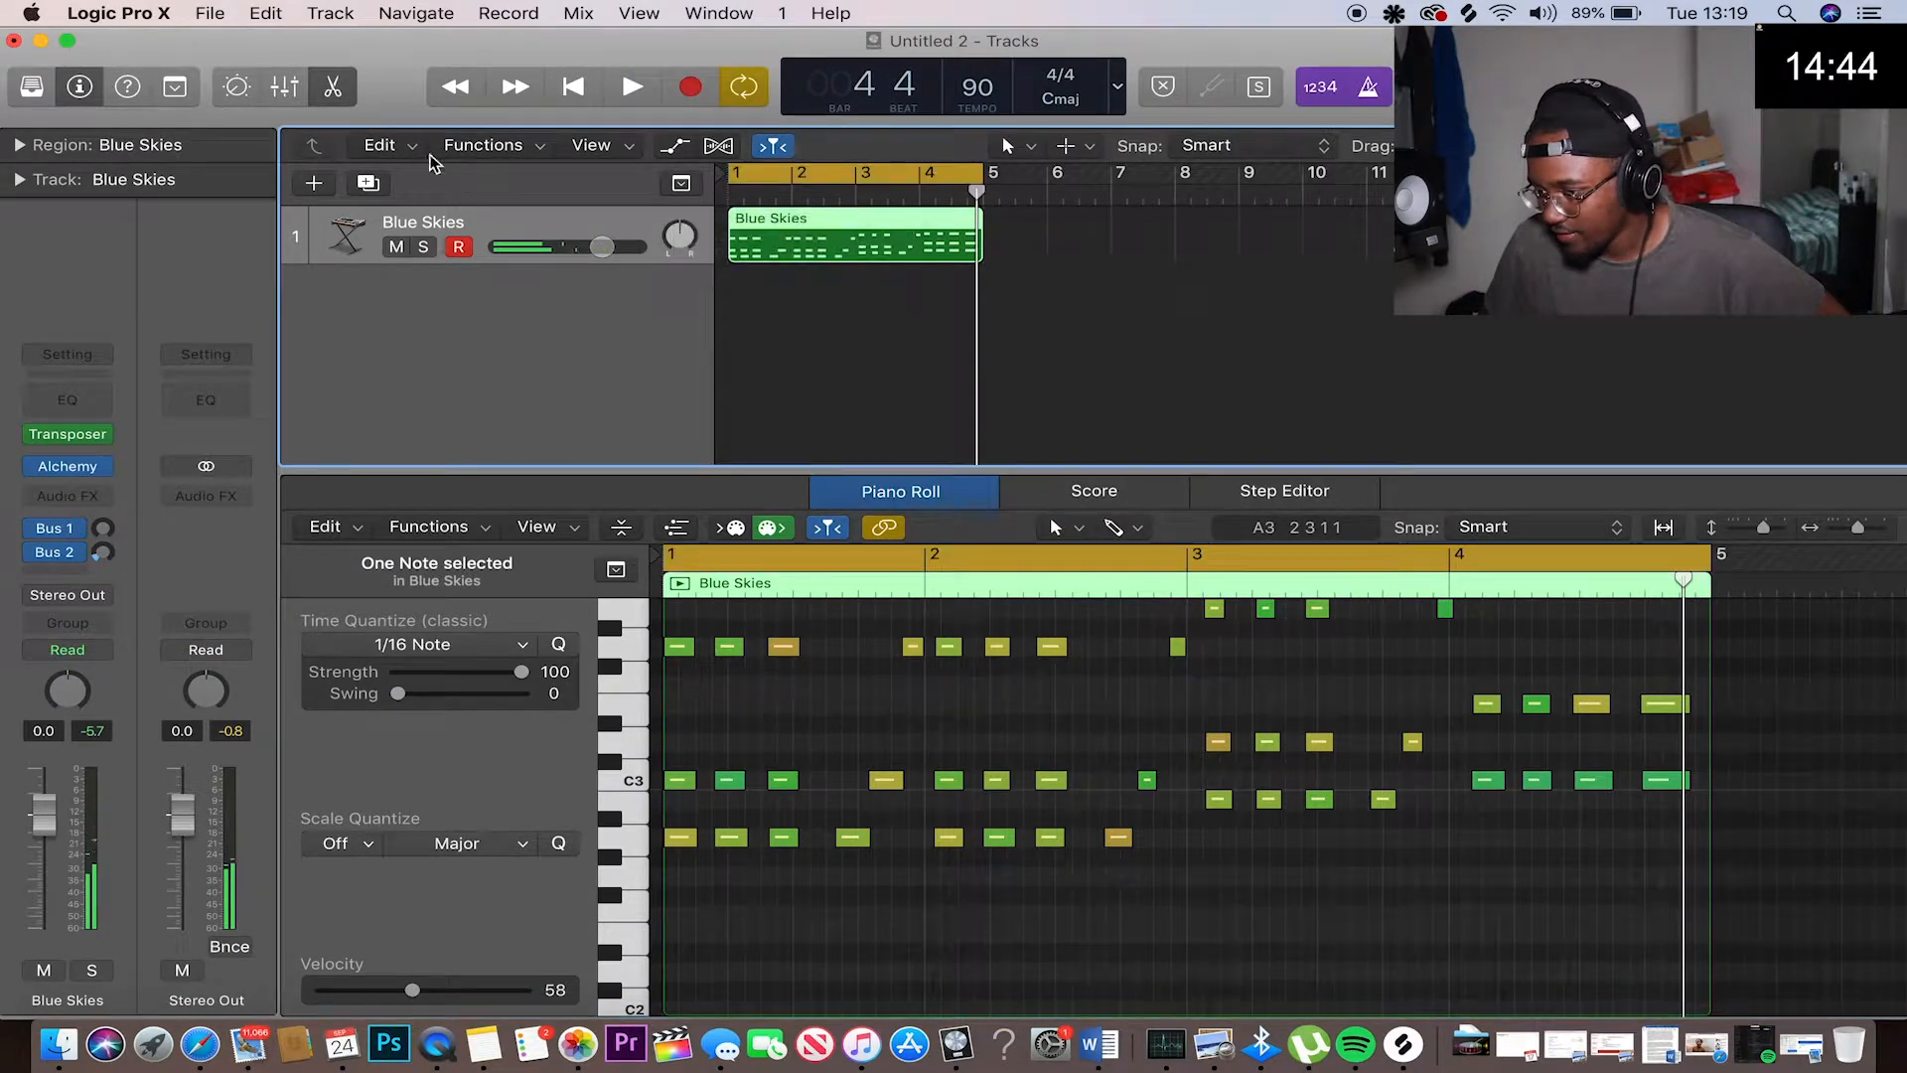
# Open the choice of audio effects for the Blue Skies channel's empty insert slot
pyautogui.click(99, 497)
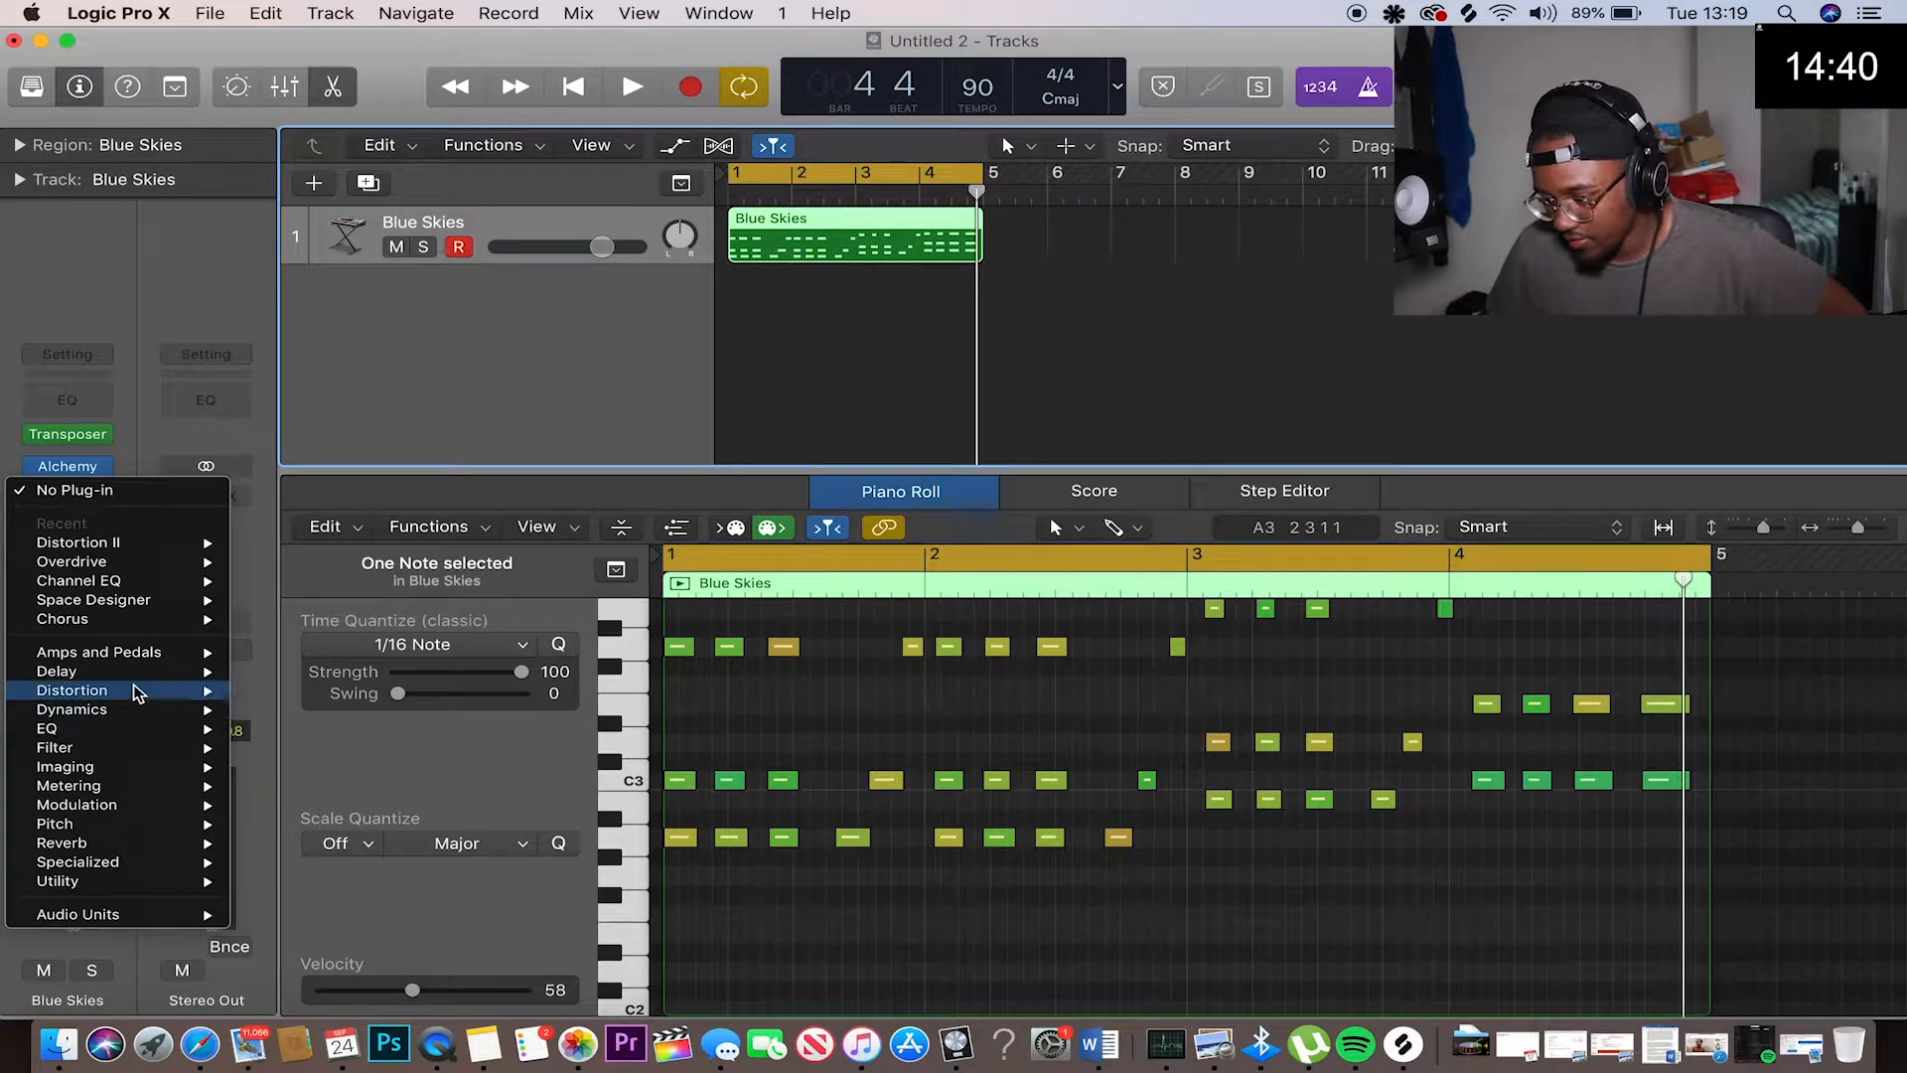
pyautogui.moveTo(139, 695)
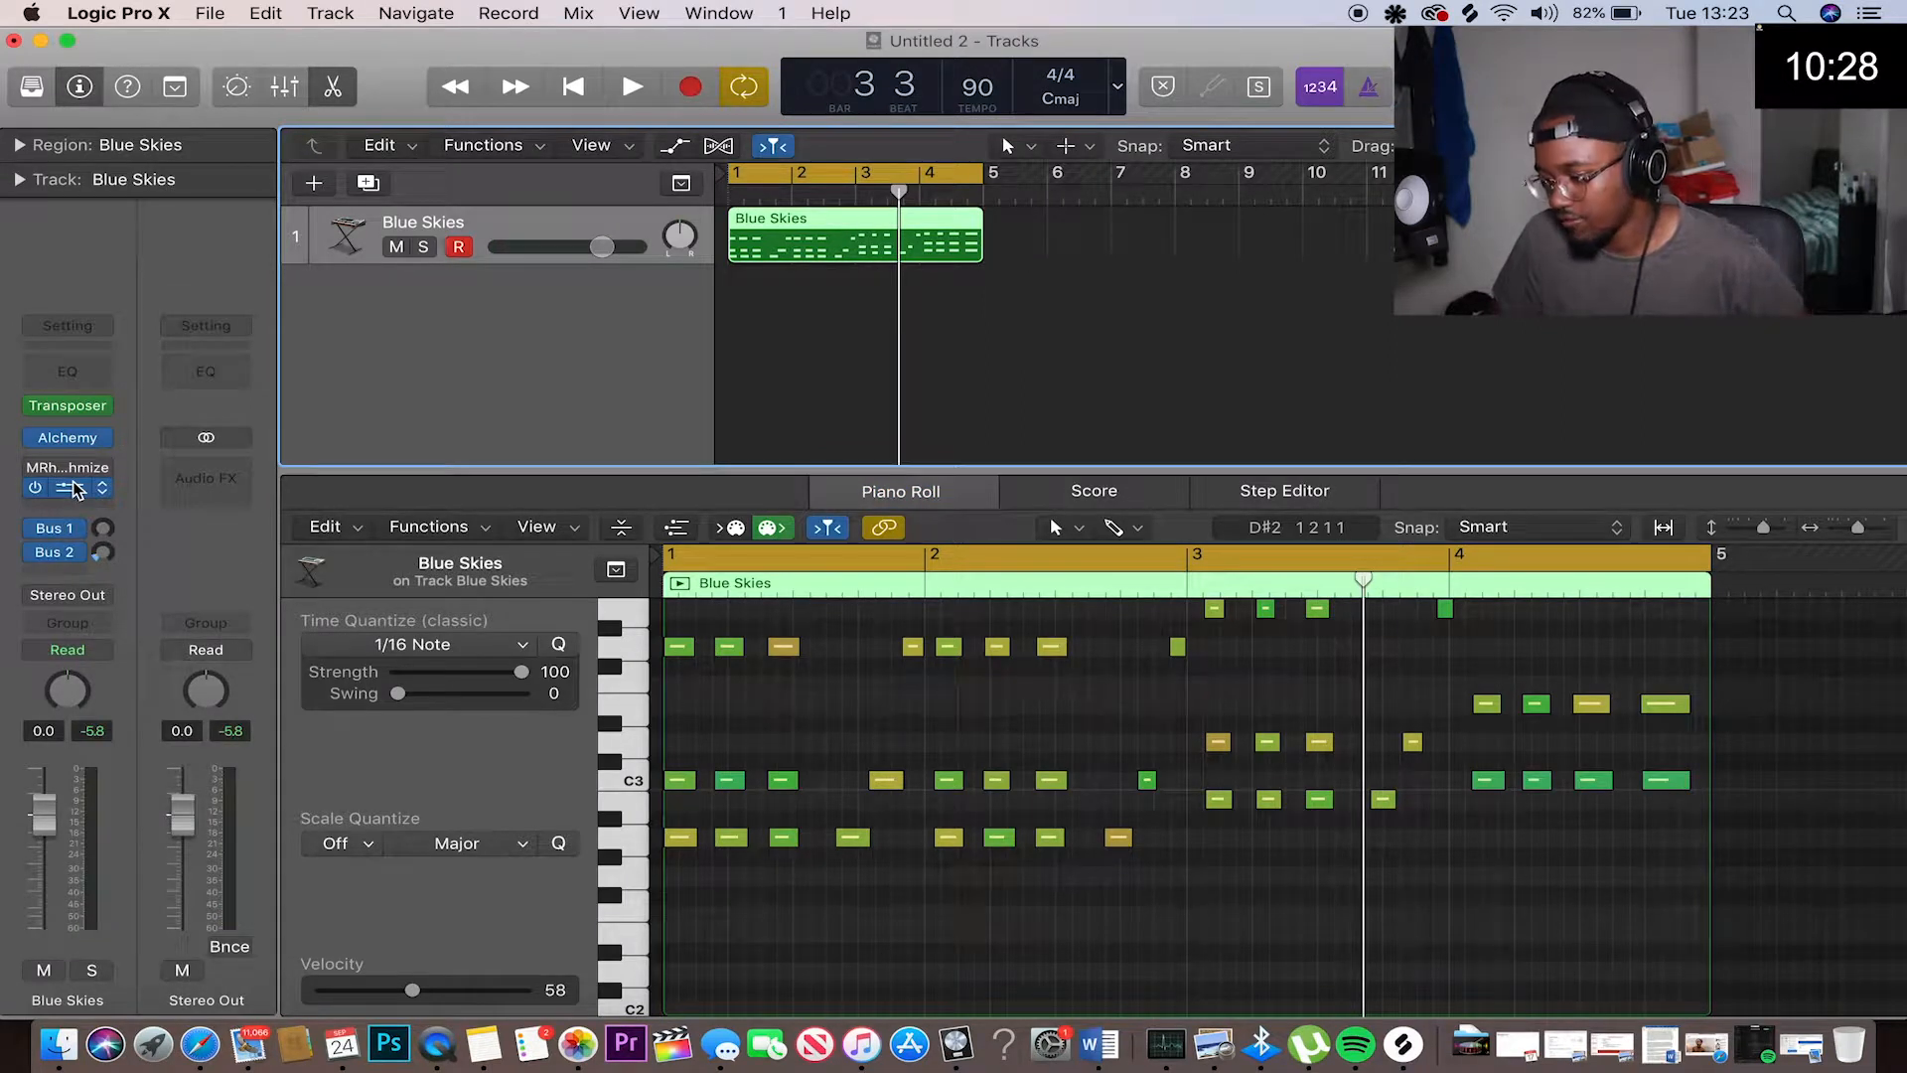
# Examine the Effectrix filter pattern on Blue Skies and compare the playing loop with the effect on and bypassed
pyautogui.click(74, 487)
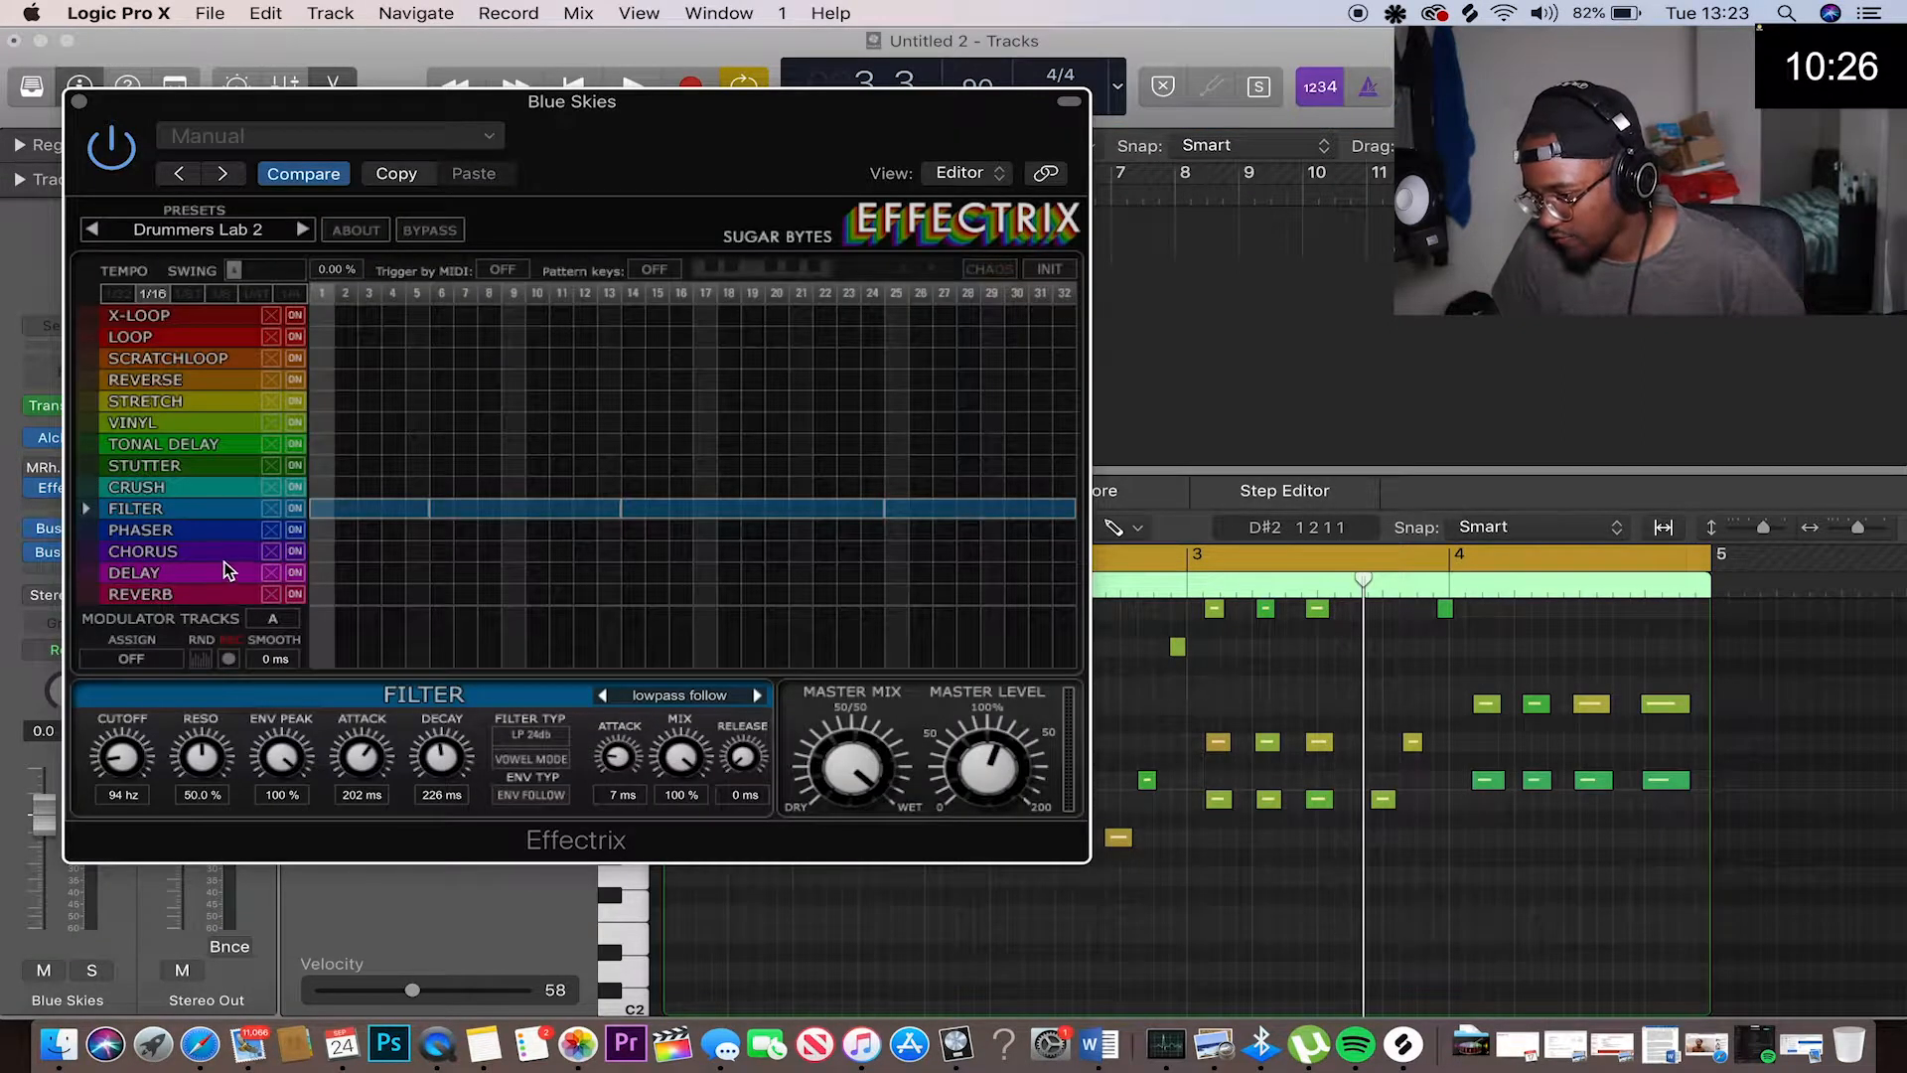
pyautogui.click(80, 103)
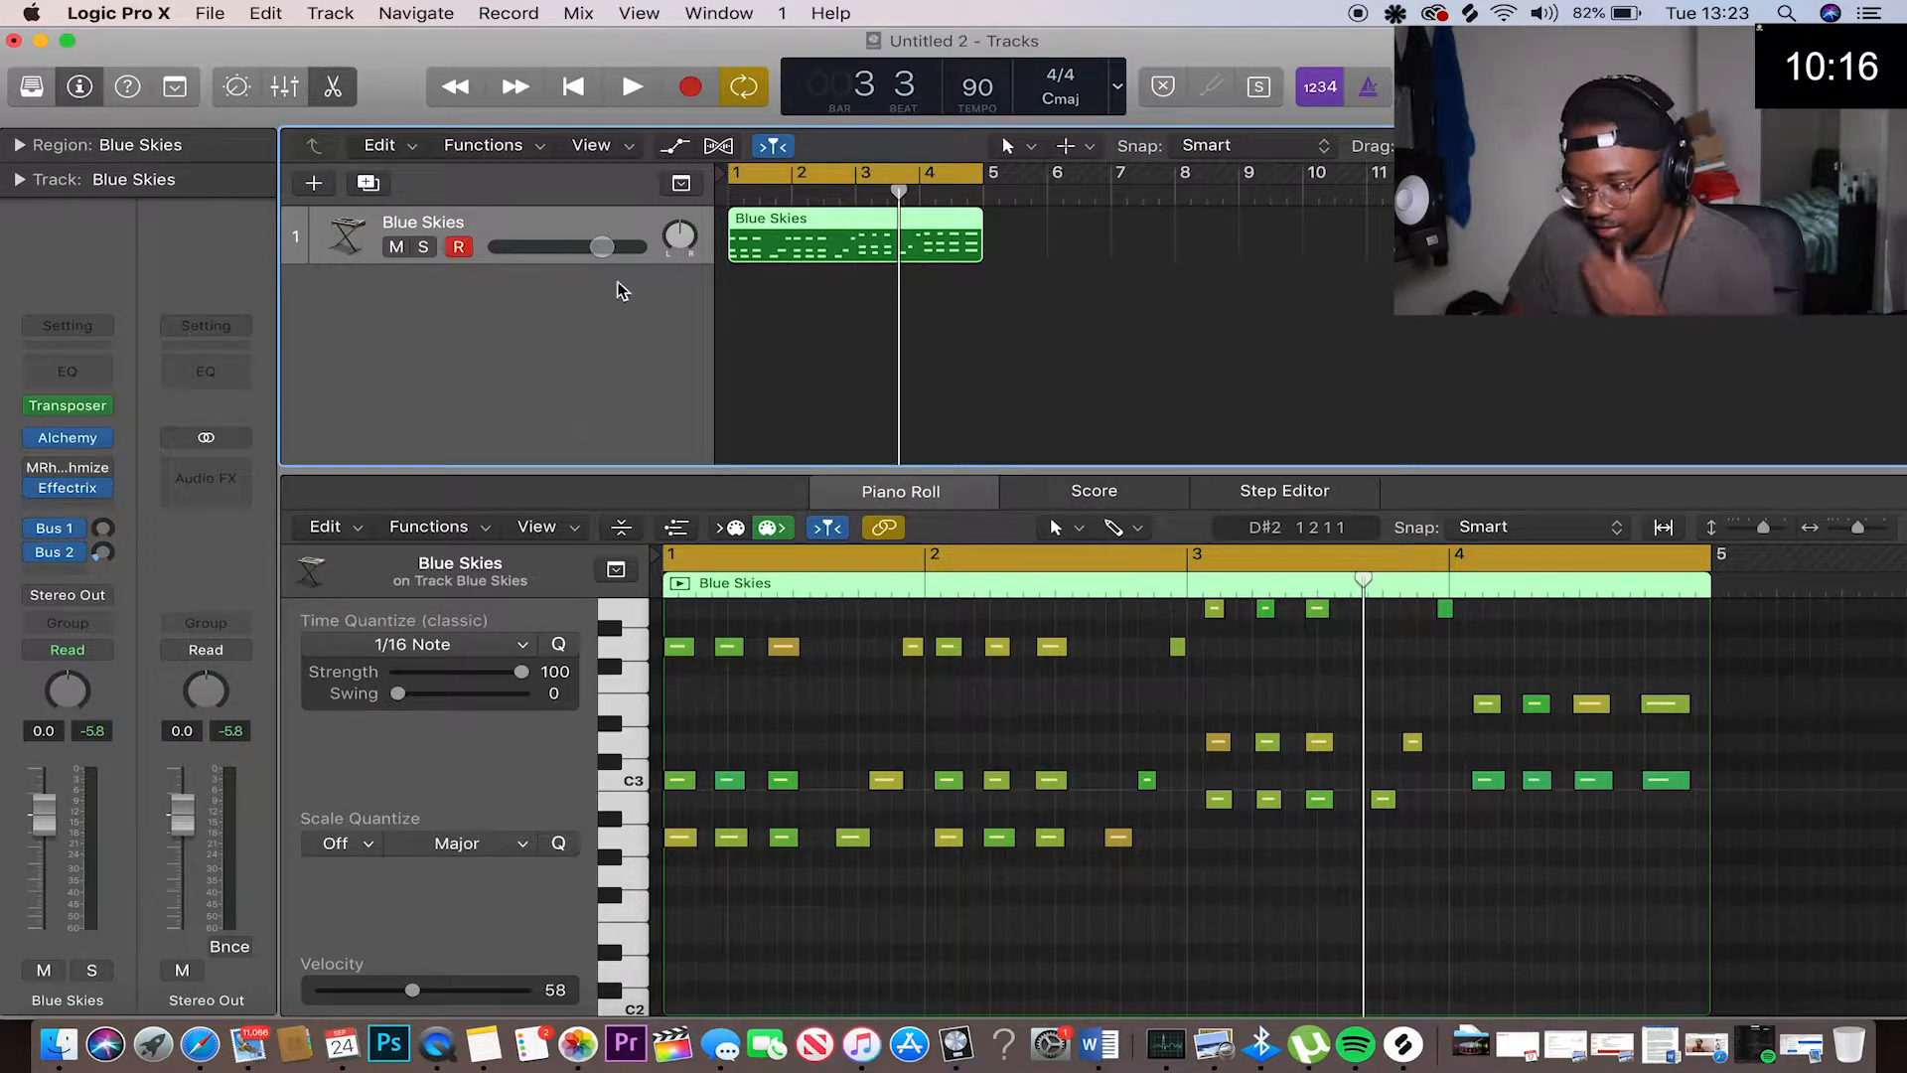
pyautogui.press('space')
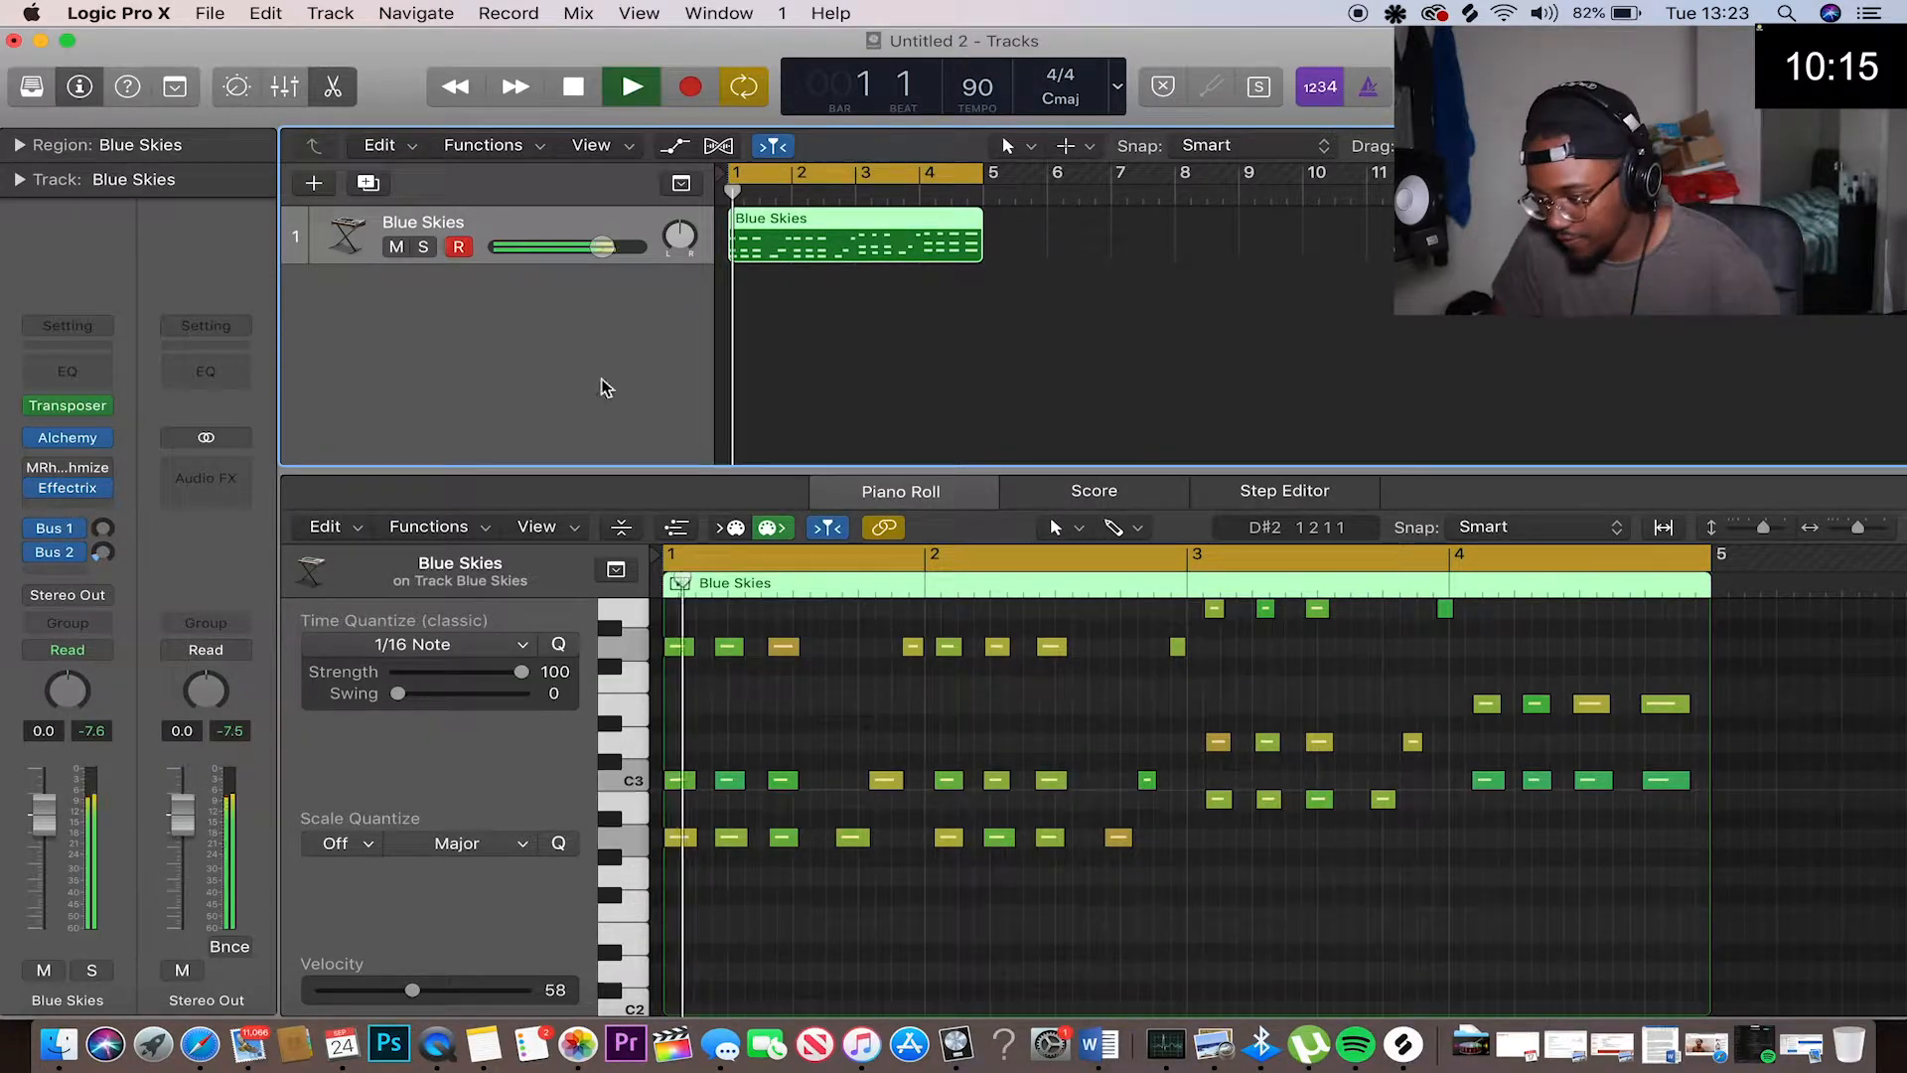
pyautogui.click(80, 484)
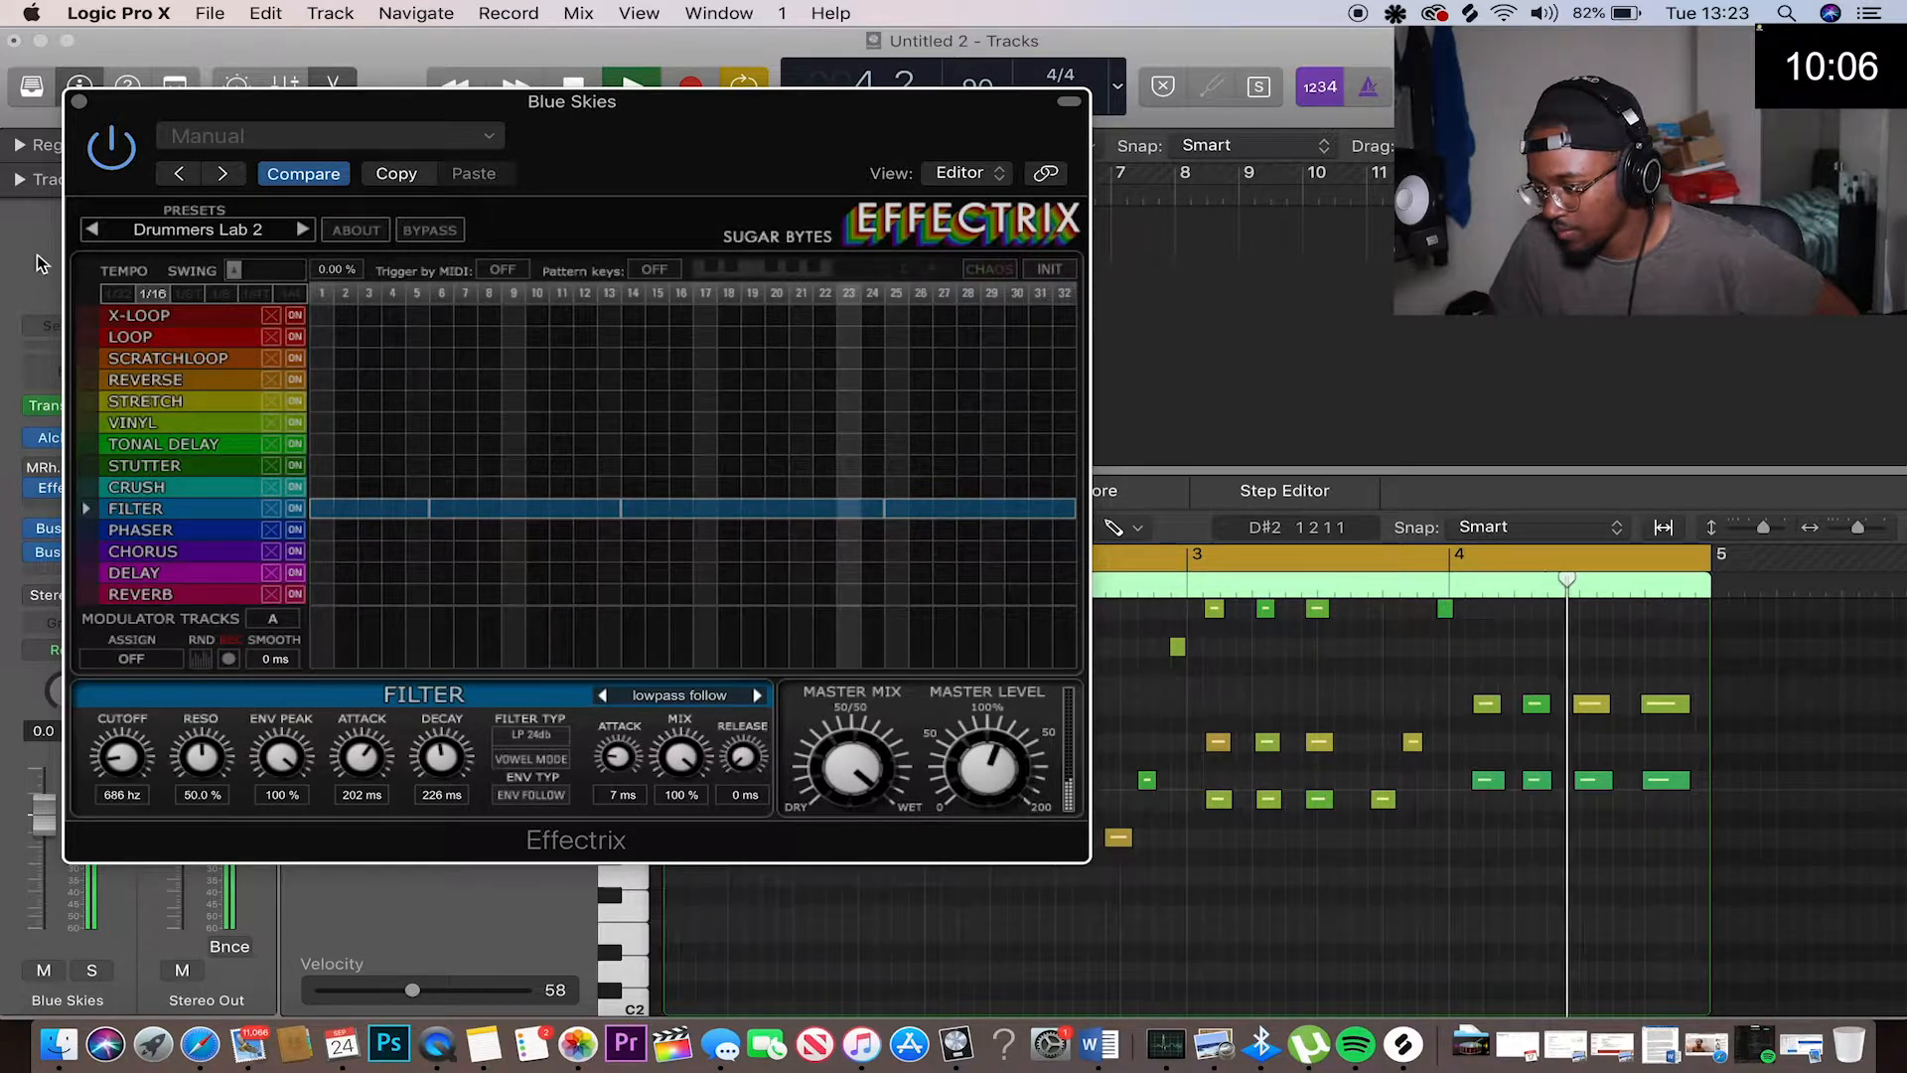
pyautogui.click(105, 157)
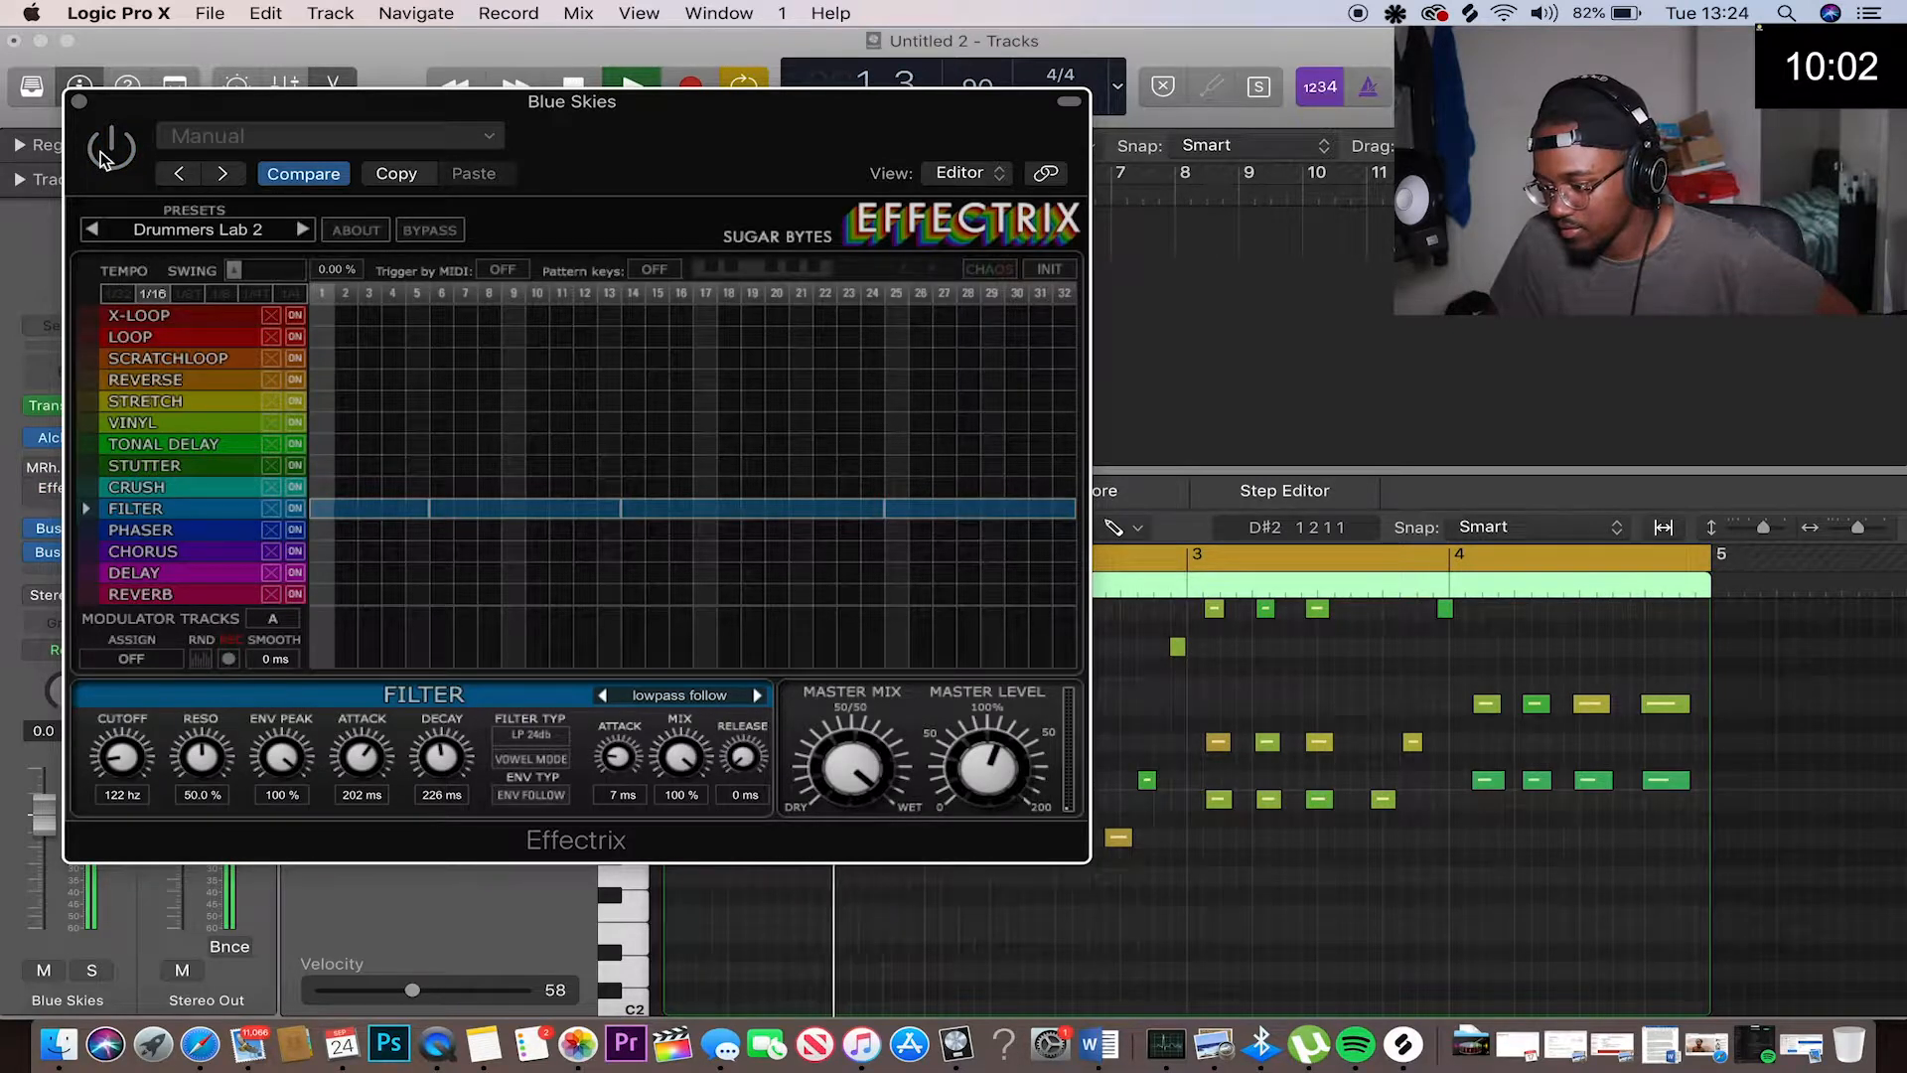
pyautogui.press('space')
pyautogui.click(79, 103)
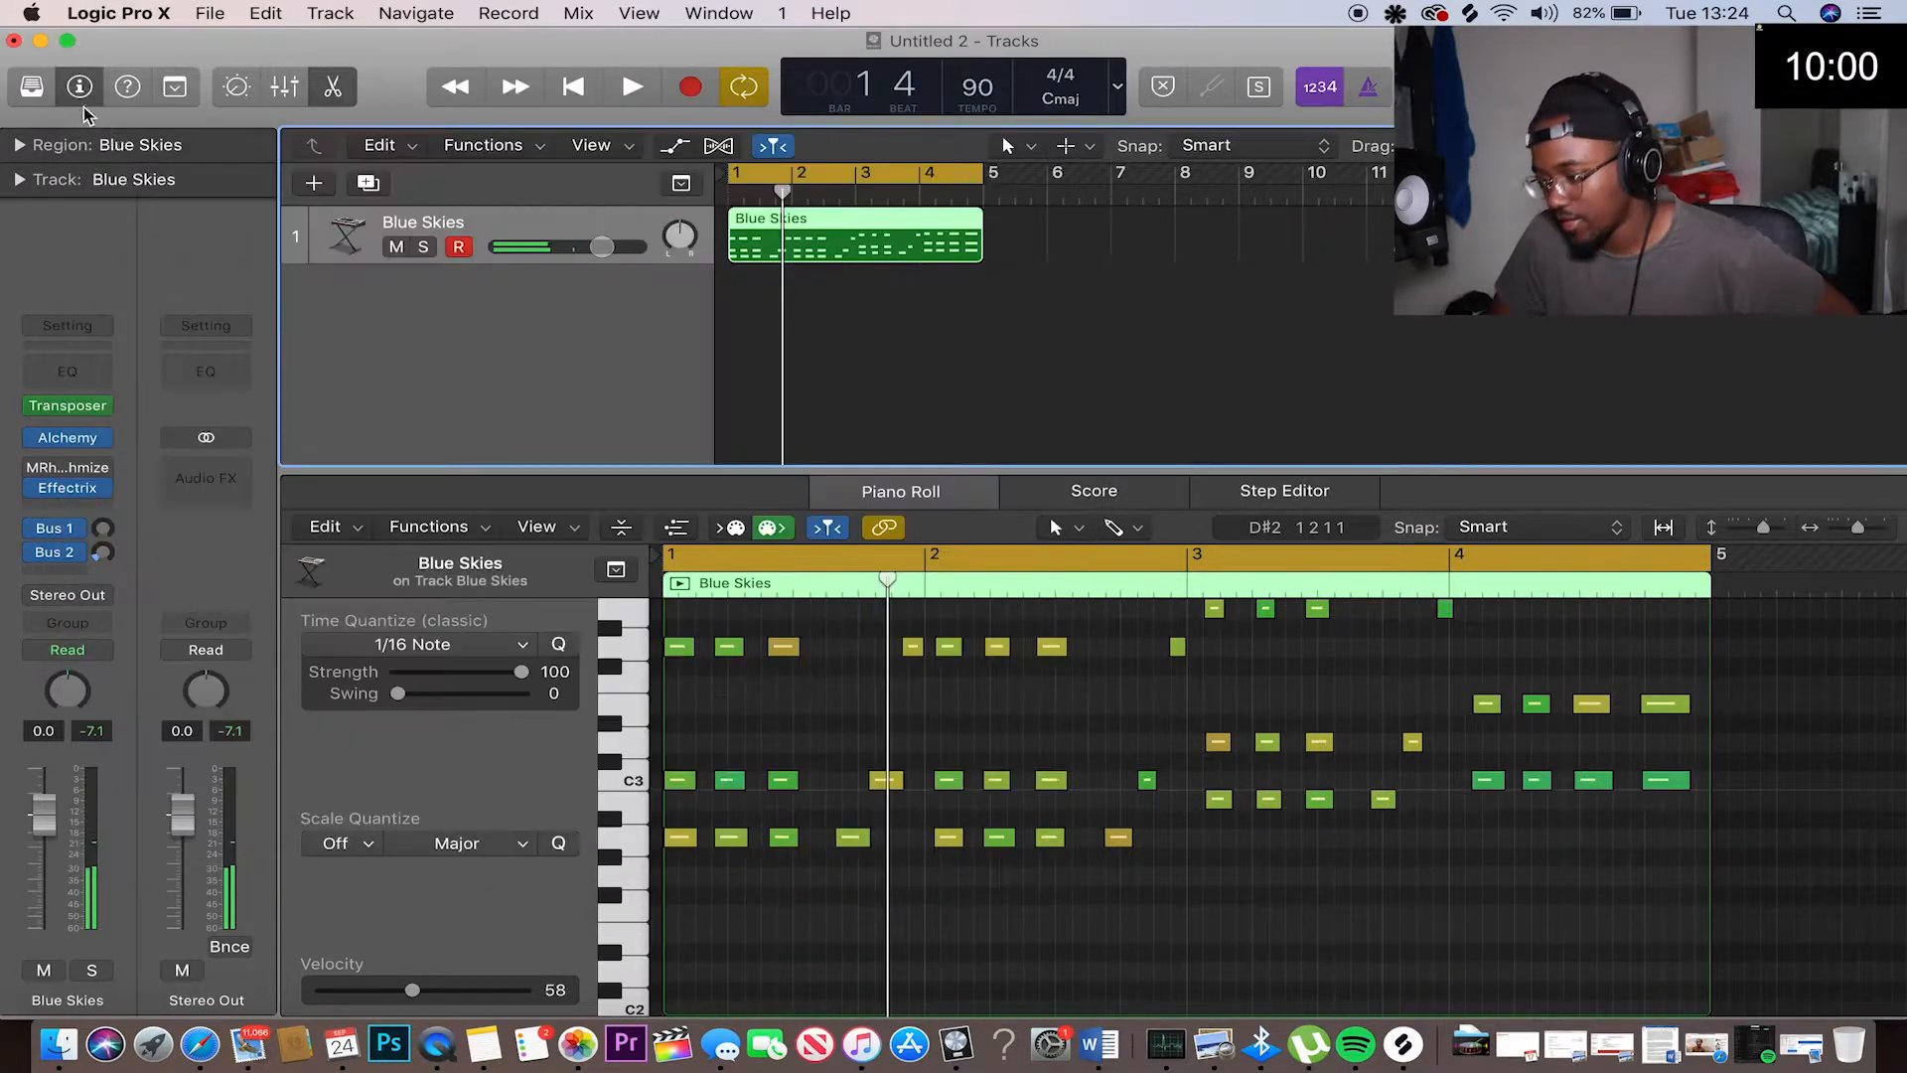
# Add a second software instrument track and load the Ultrabeat drum synth on it
pyautogui.doubleClick(425, 294)
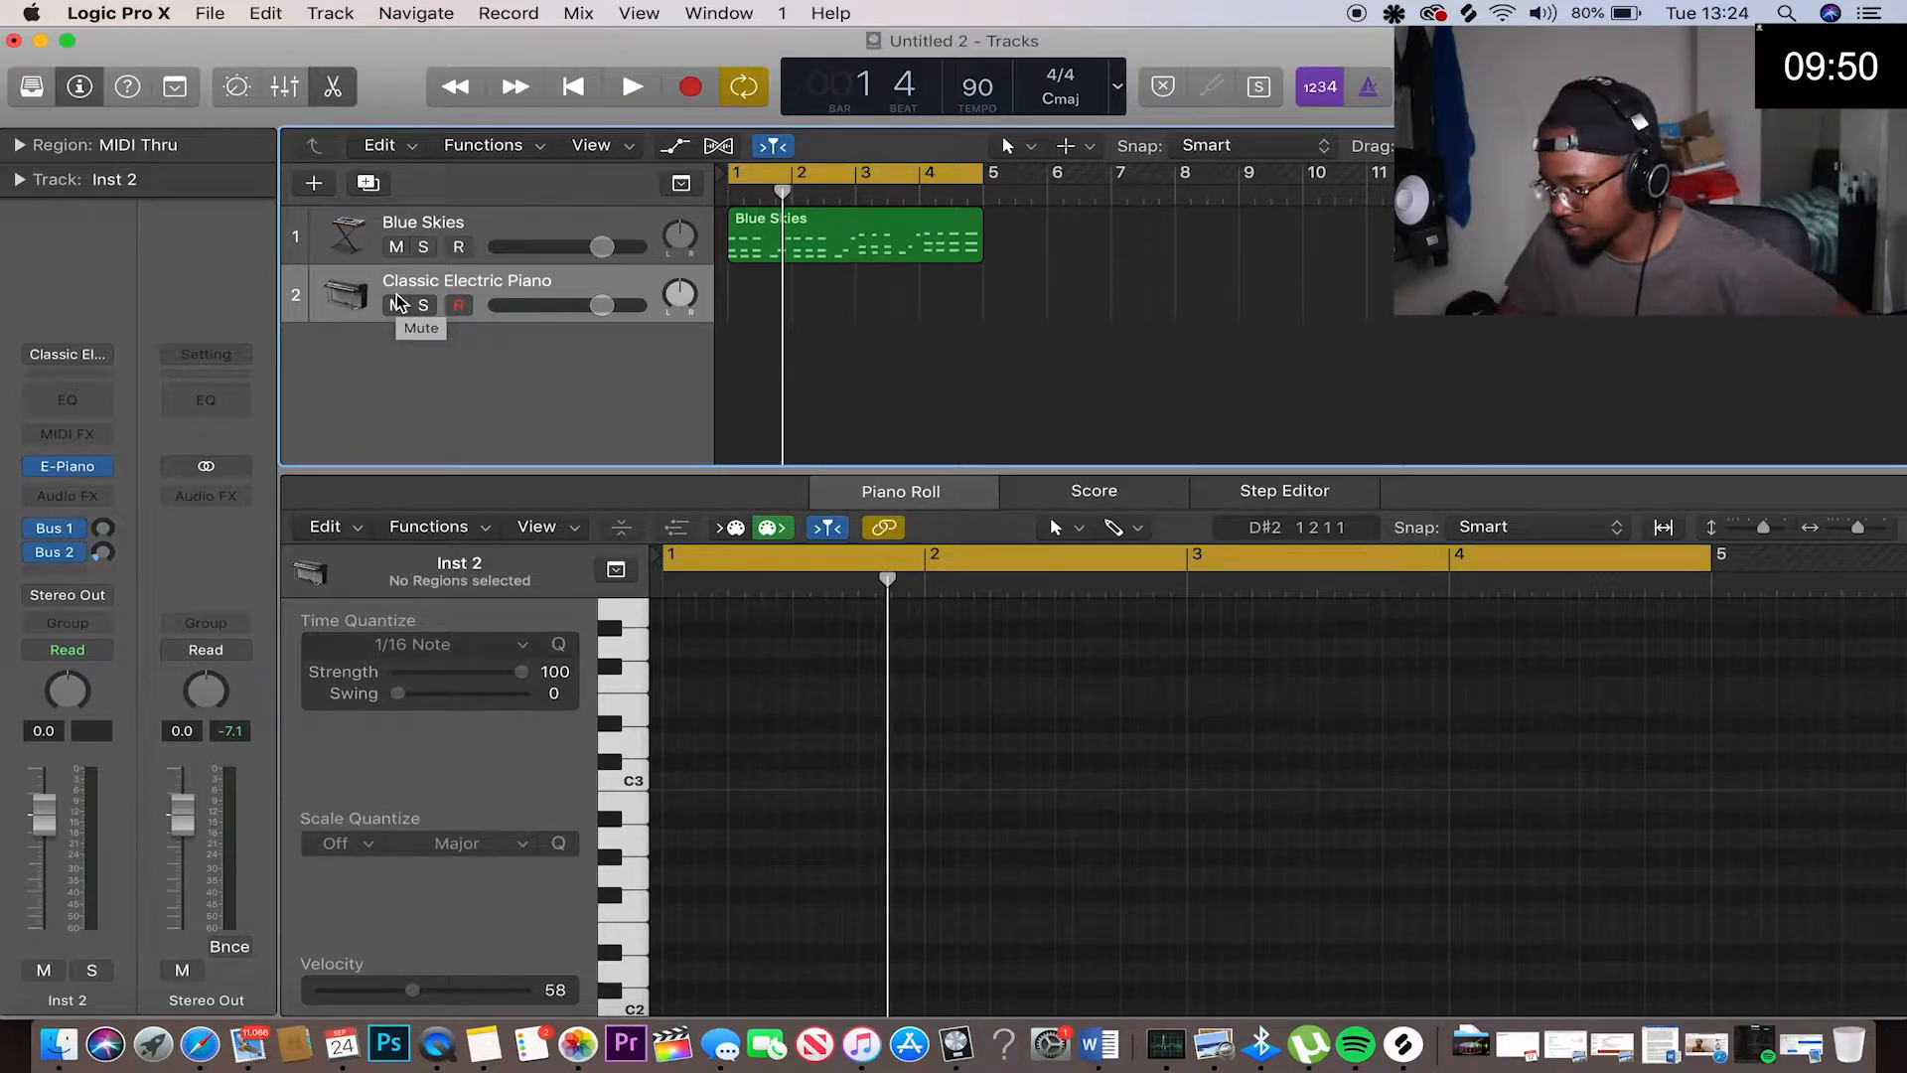
pyautogui.click(101, 466)
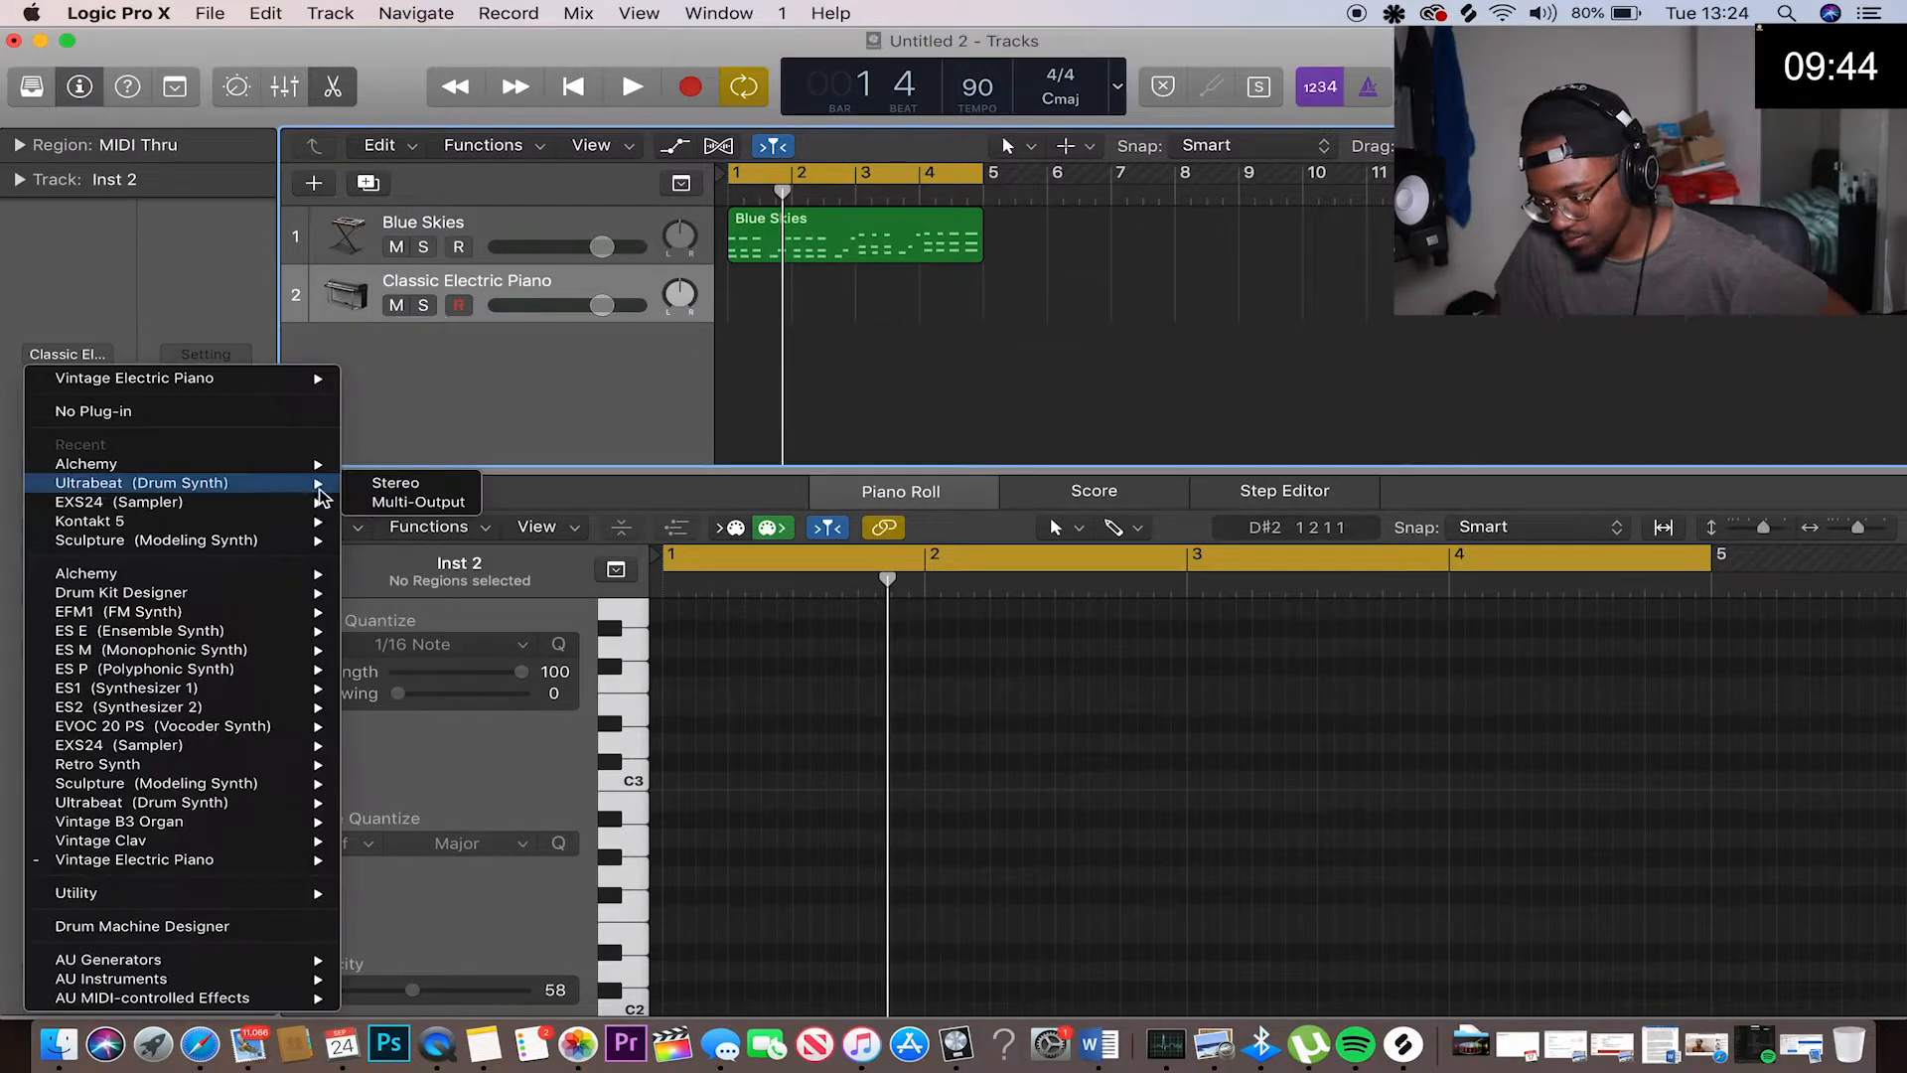
pyautogui.moveTo(277, 495)
pyautogui.click(375, 497)
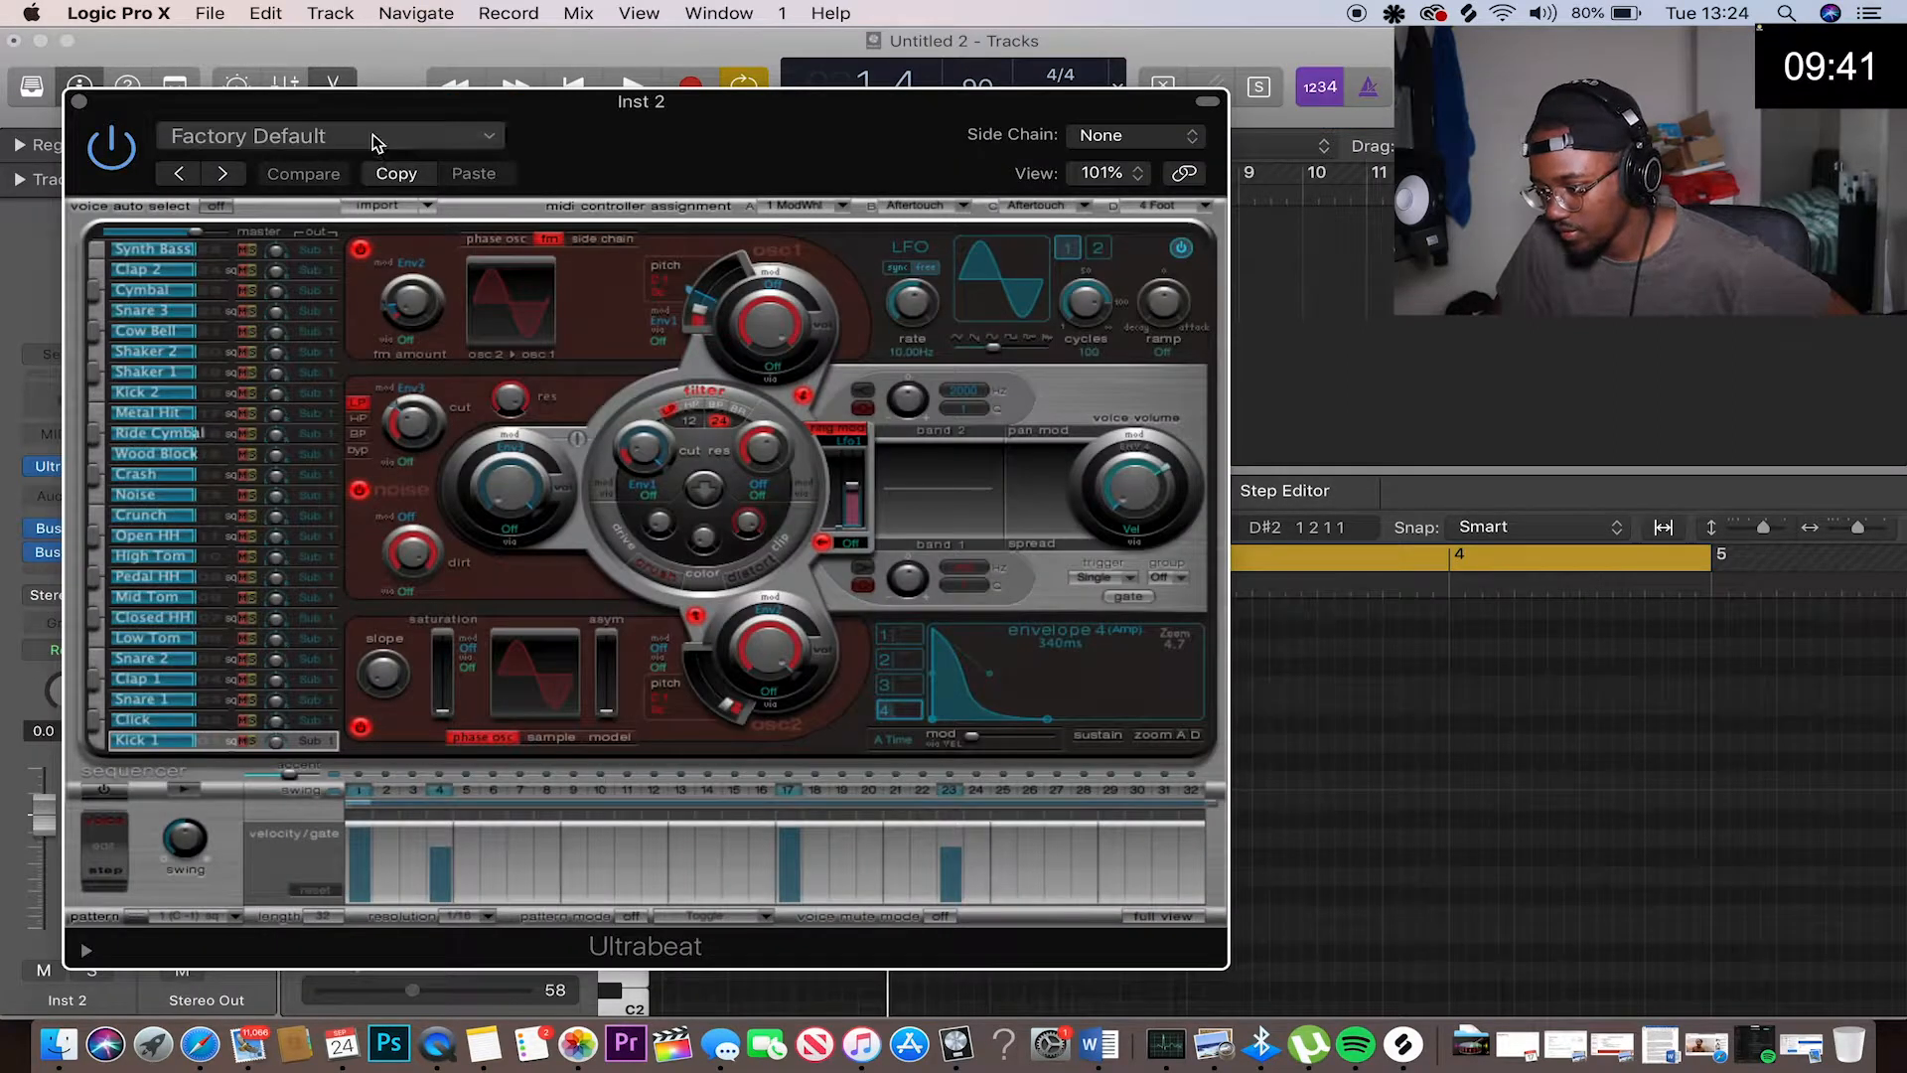
# Load the Trap kit in Ultrabeat, show its sequencer in full view and lower the kit's master volume
pyautogui.click(382, 139)
pyautogui.click(241, 503)
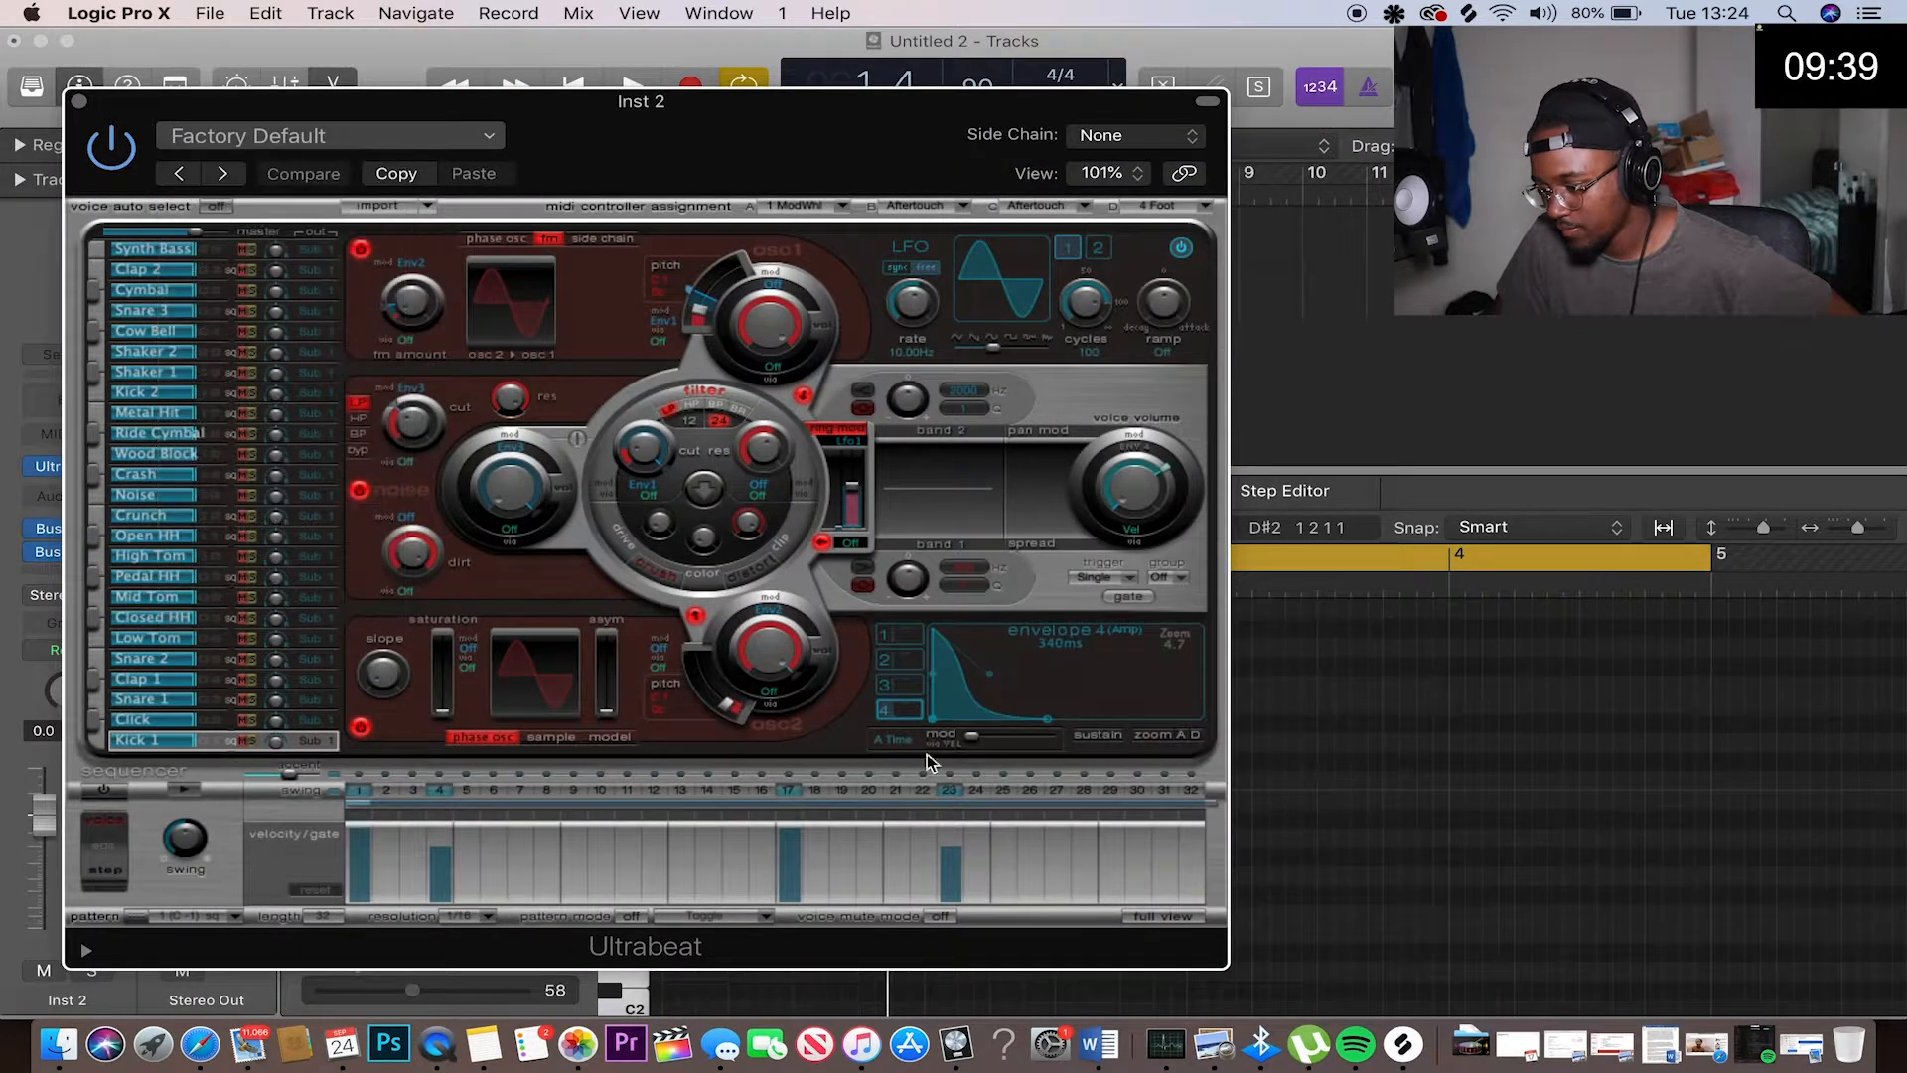
pyautogui.click(1163, 918)
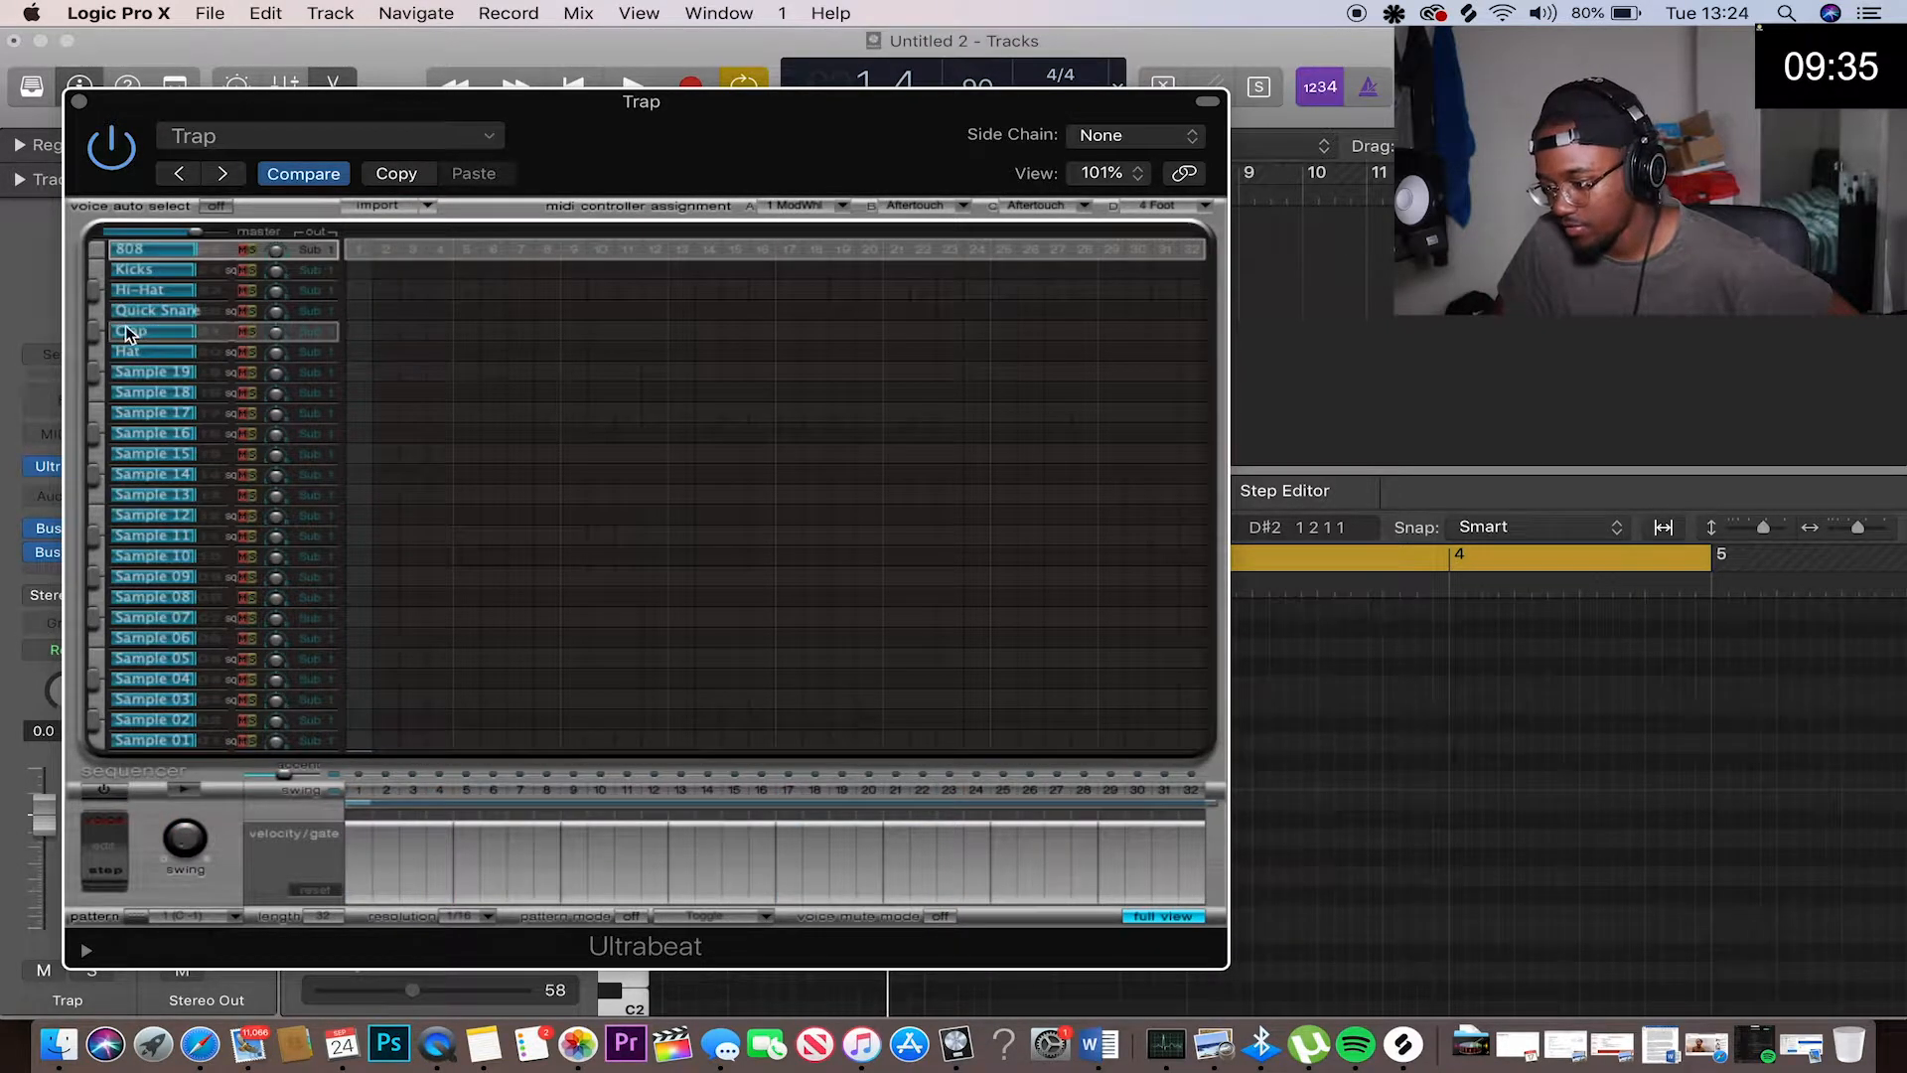
pyautogui.moveTo(194, 232); pyautogui.dragTo(157, 236)
# Program Clap hits on steps 5 and 13 of the Ultrabeat pattern with its sequencer switched on and the loop playing
pyautogui.click(155, 335)
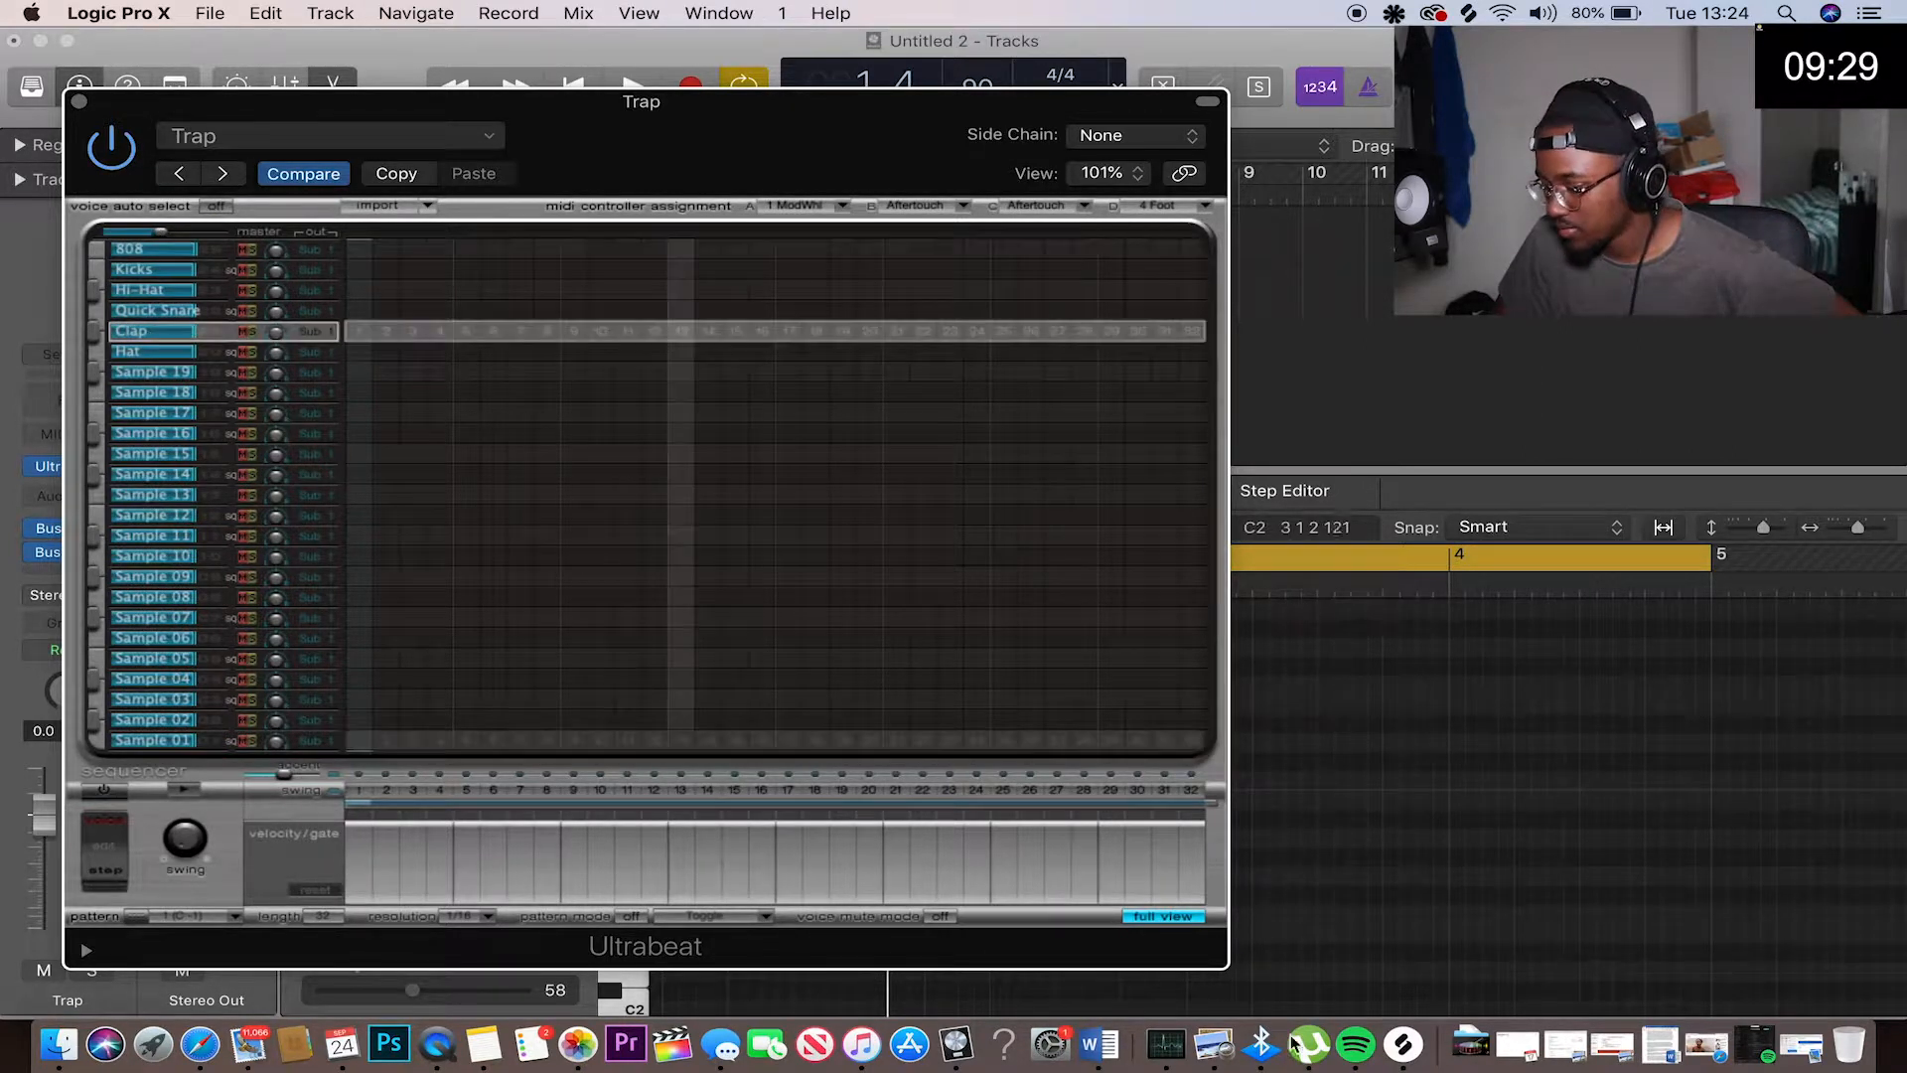
pyautogui.click(1162, 916)
pyautogui.click(1163, 916)
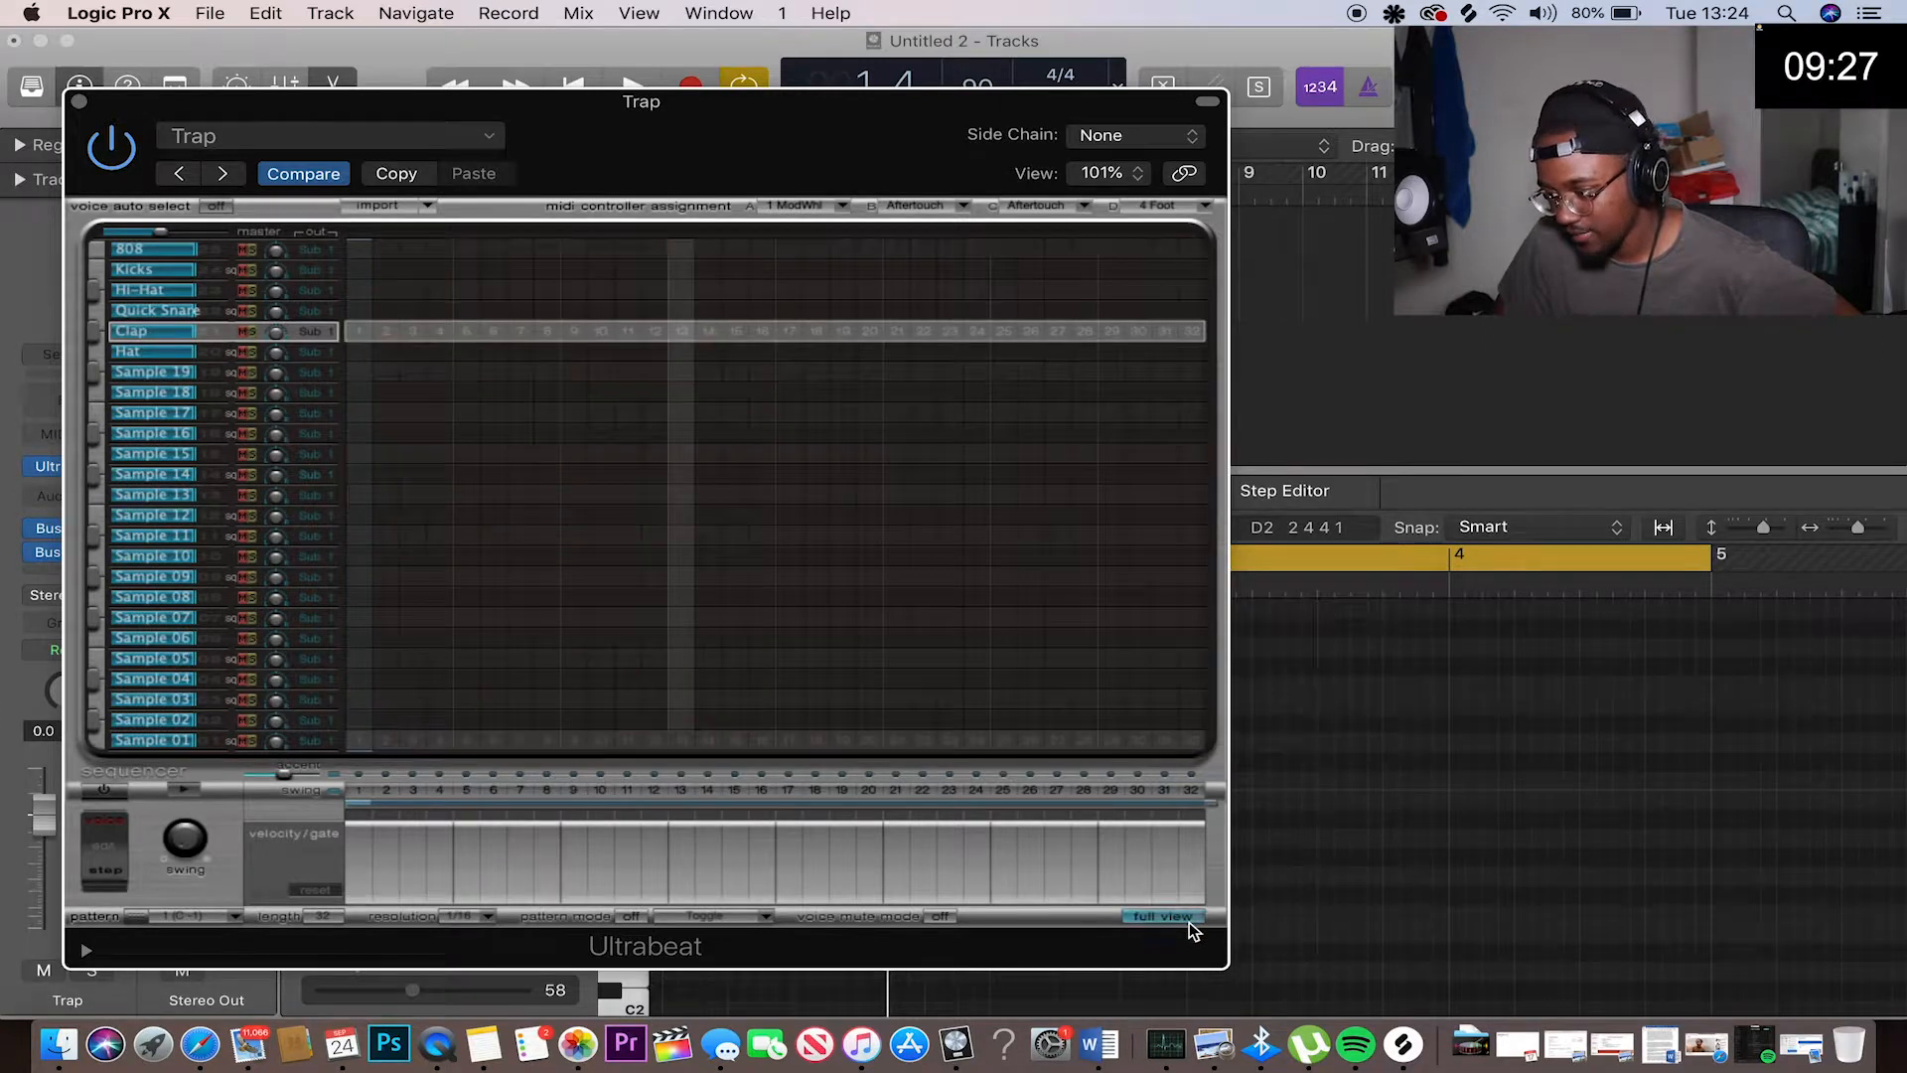
pyautogui.click(466, 331)
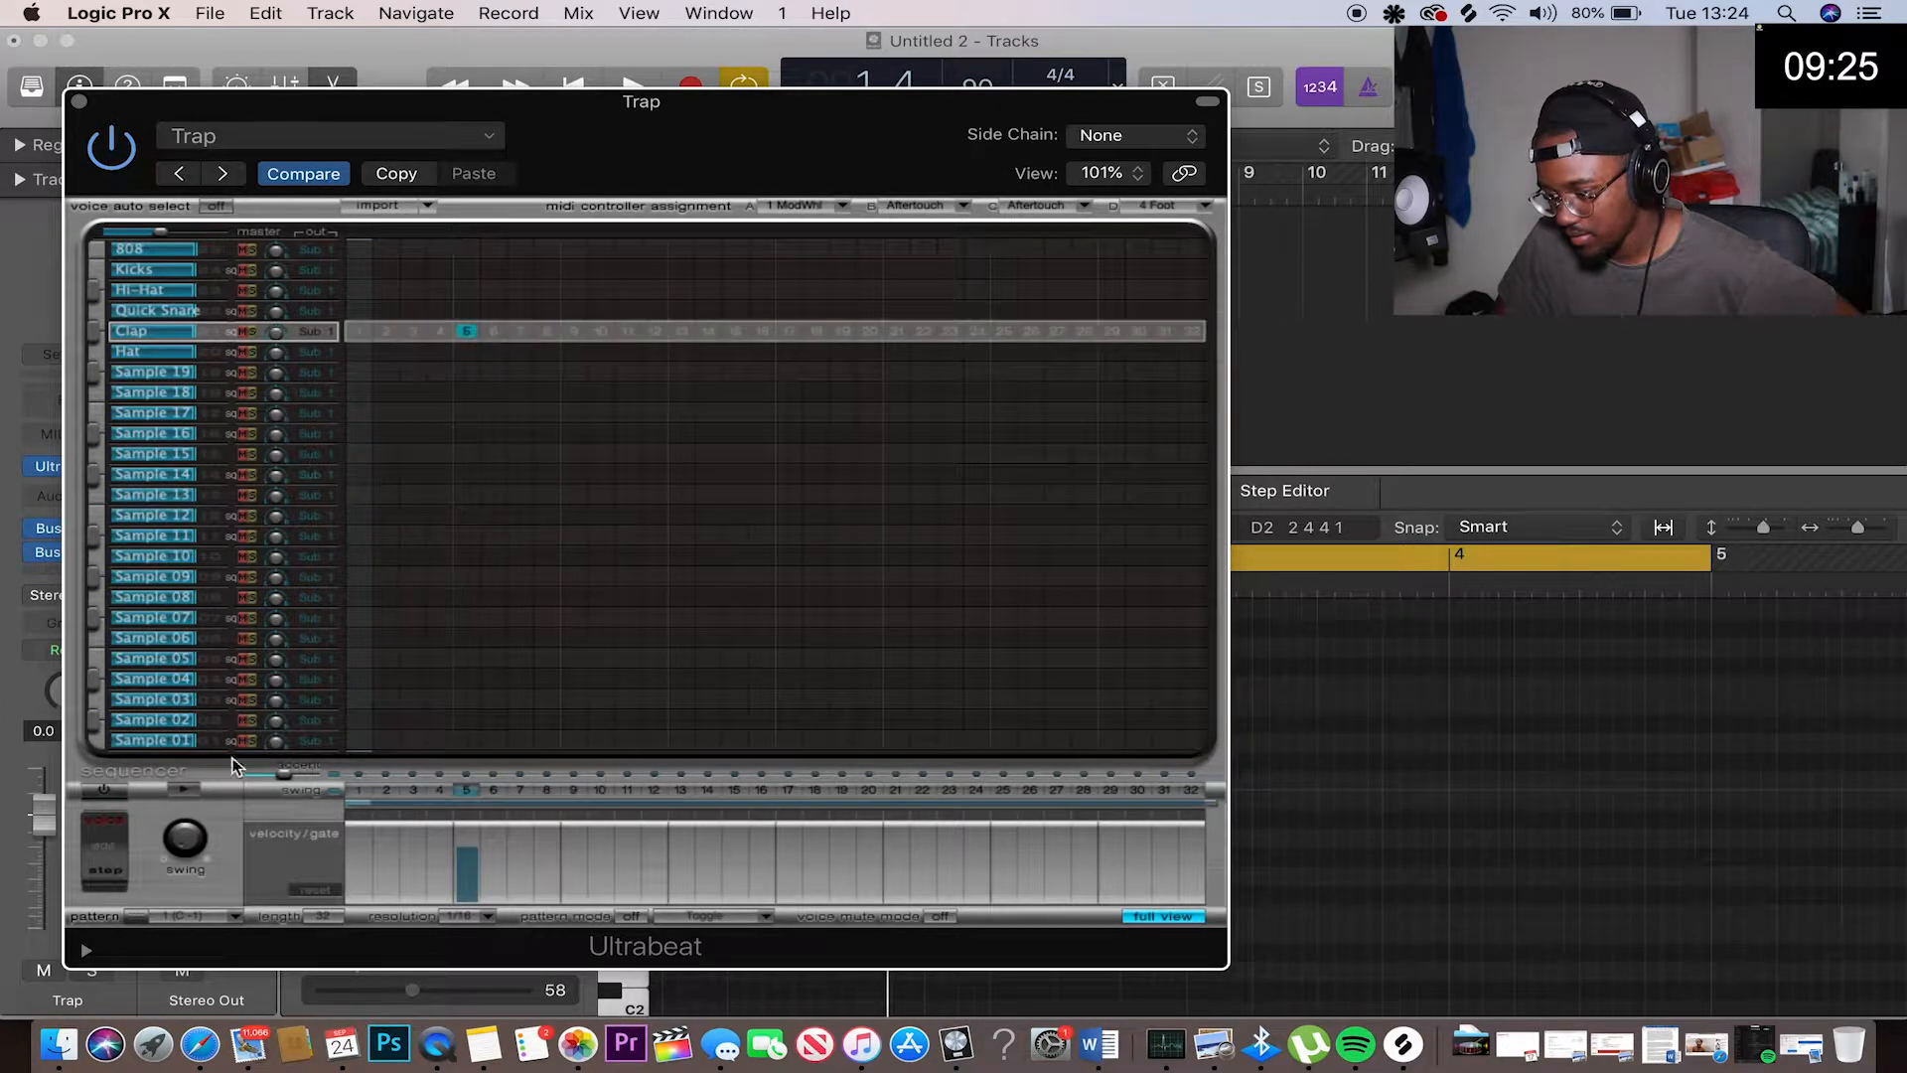
pyautogui.click(103, 790)
pyautogui.press('space')
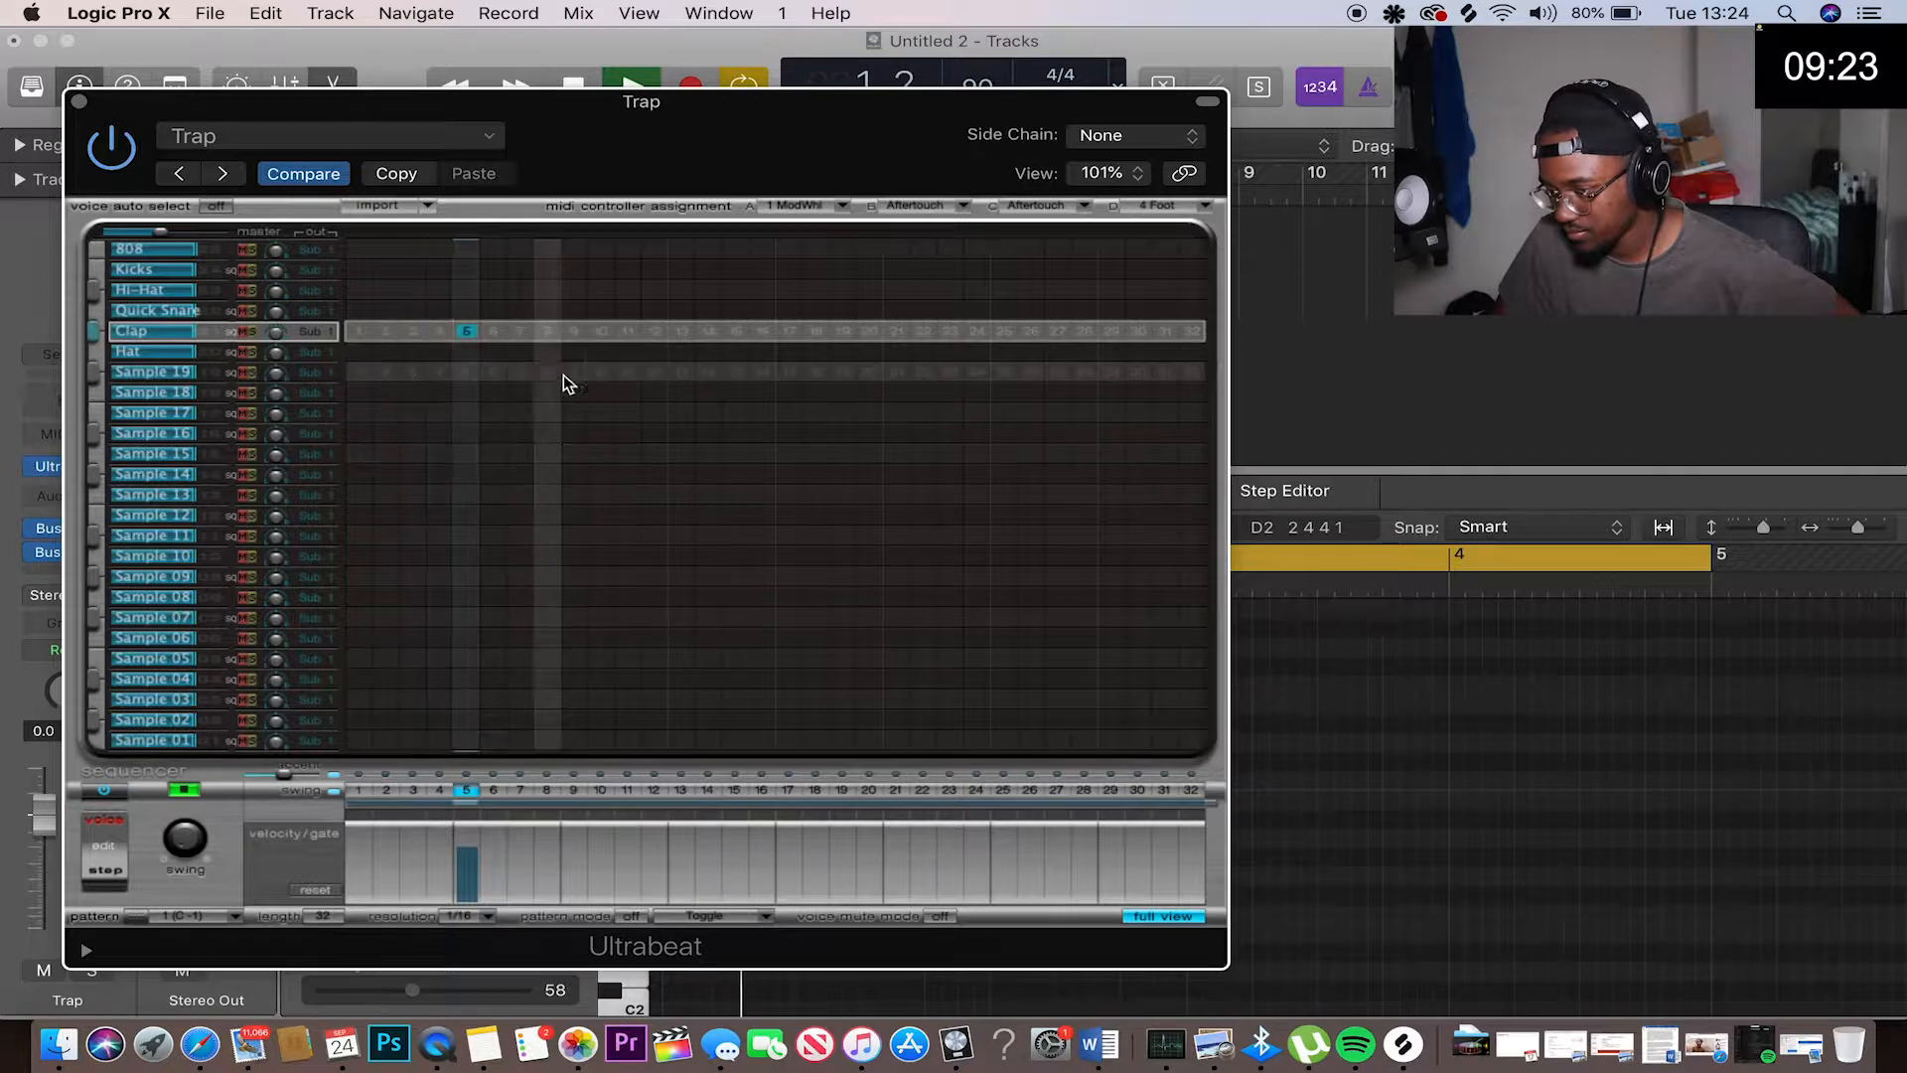
pyautogui.click(679, 331)
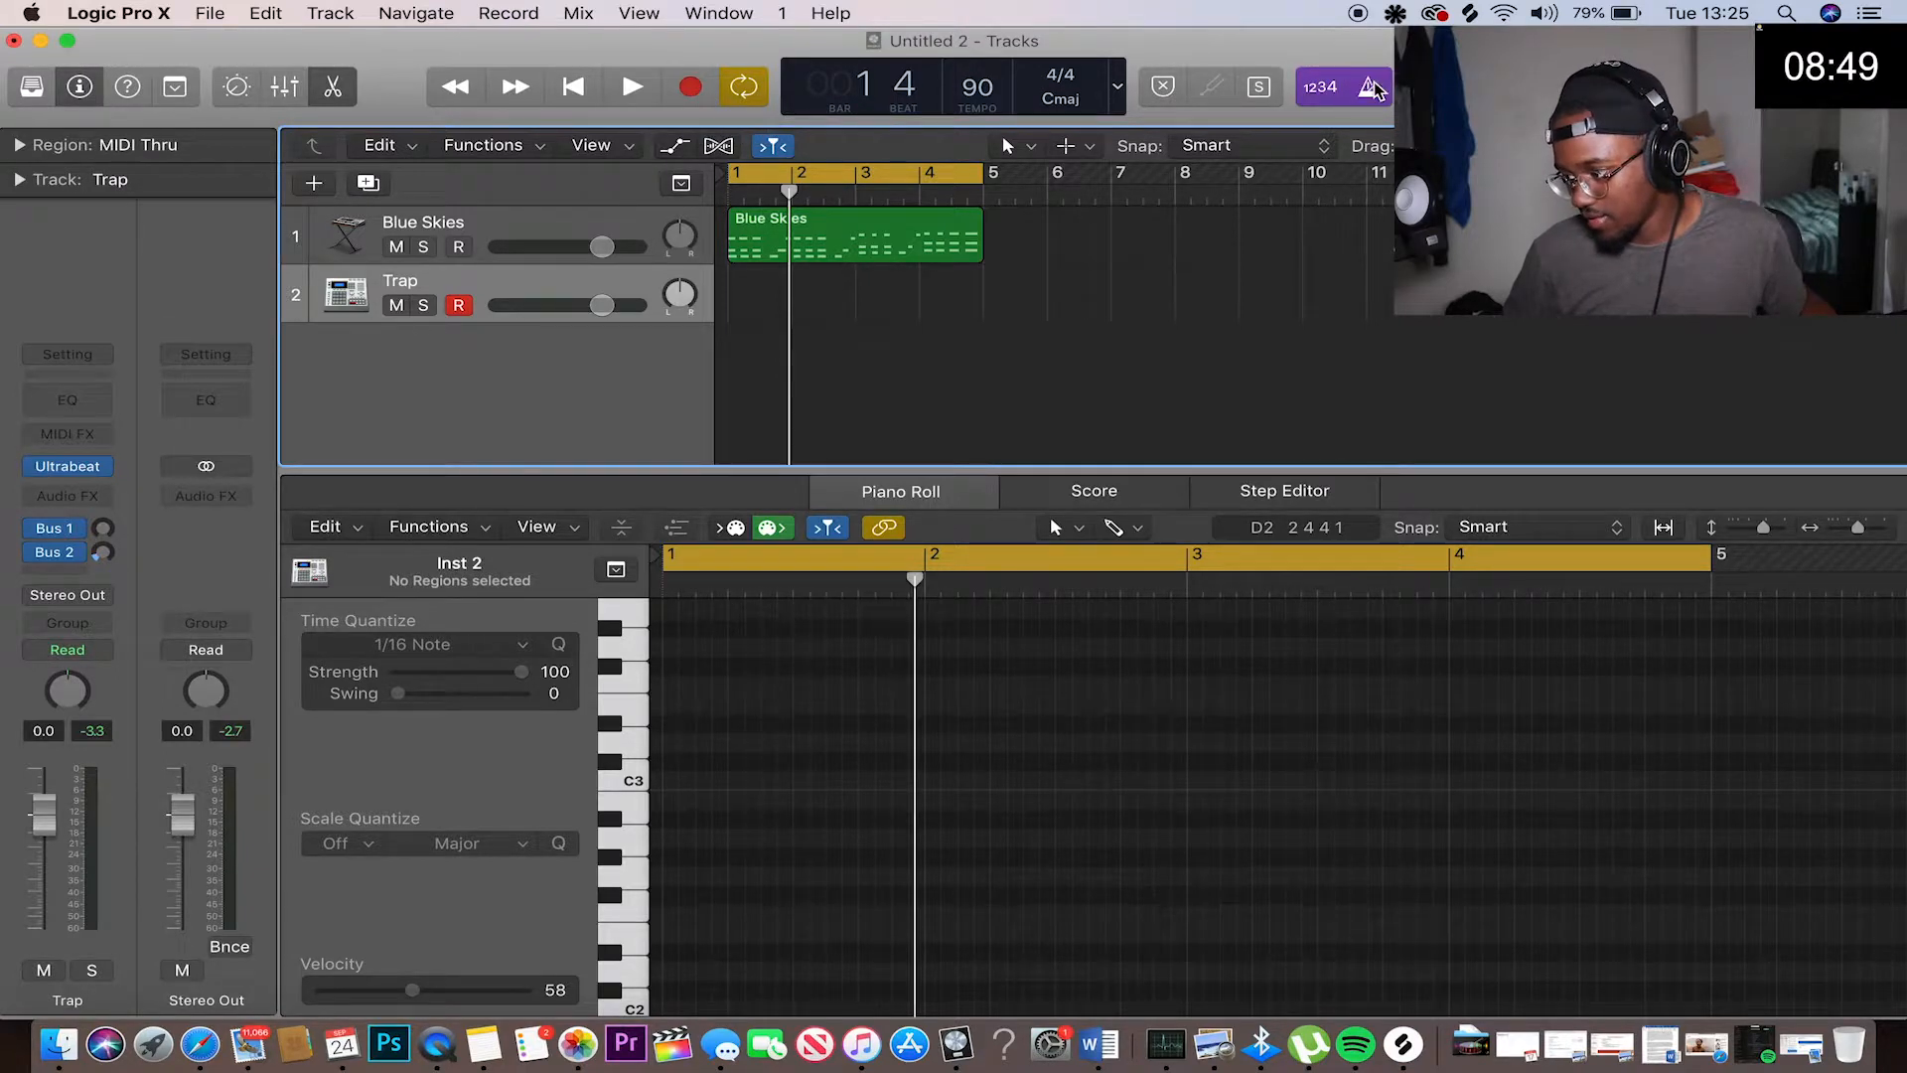
# Record the two Clap hits as a one-bar region on the Trap track and play it back with the melody
pyautogui.click(690, 88)
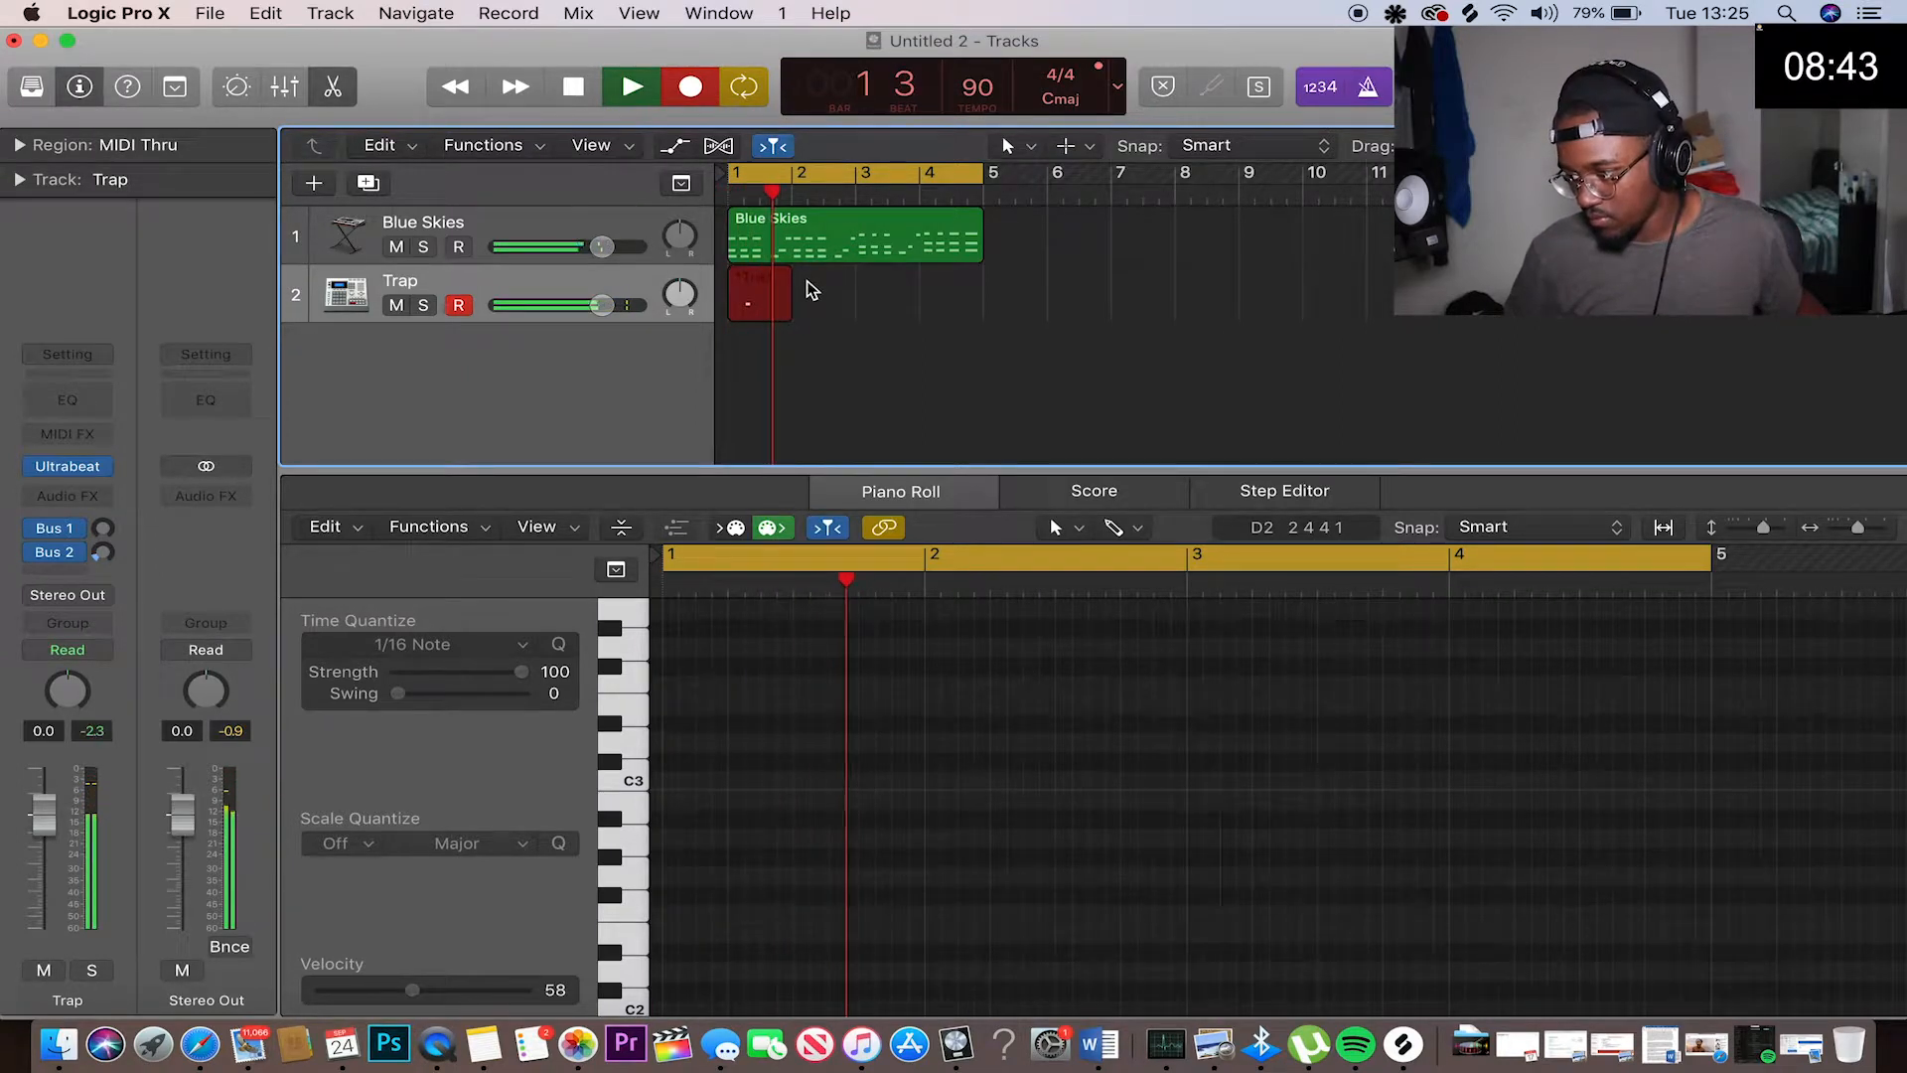
pyautogui.press('space')
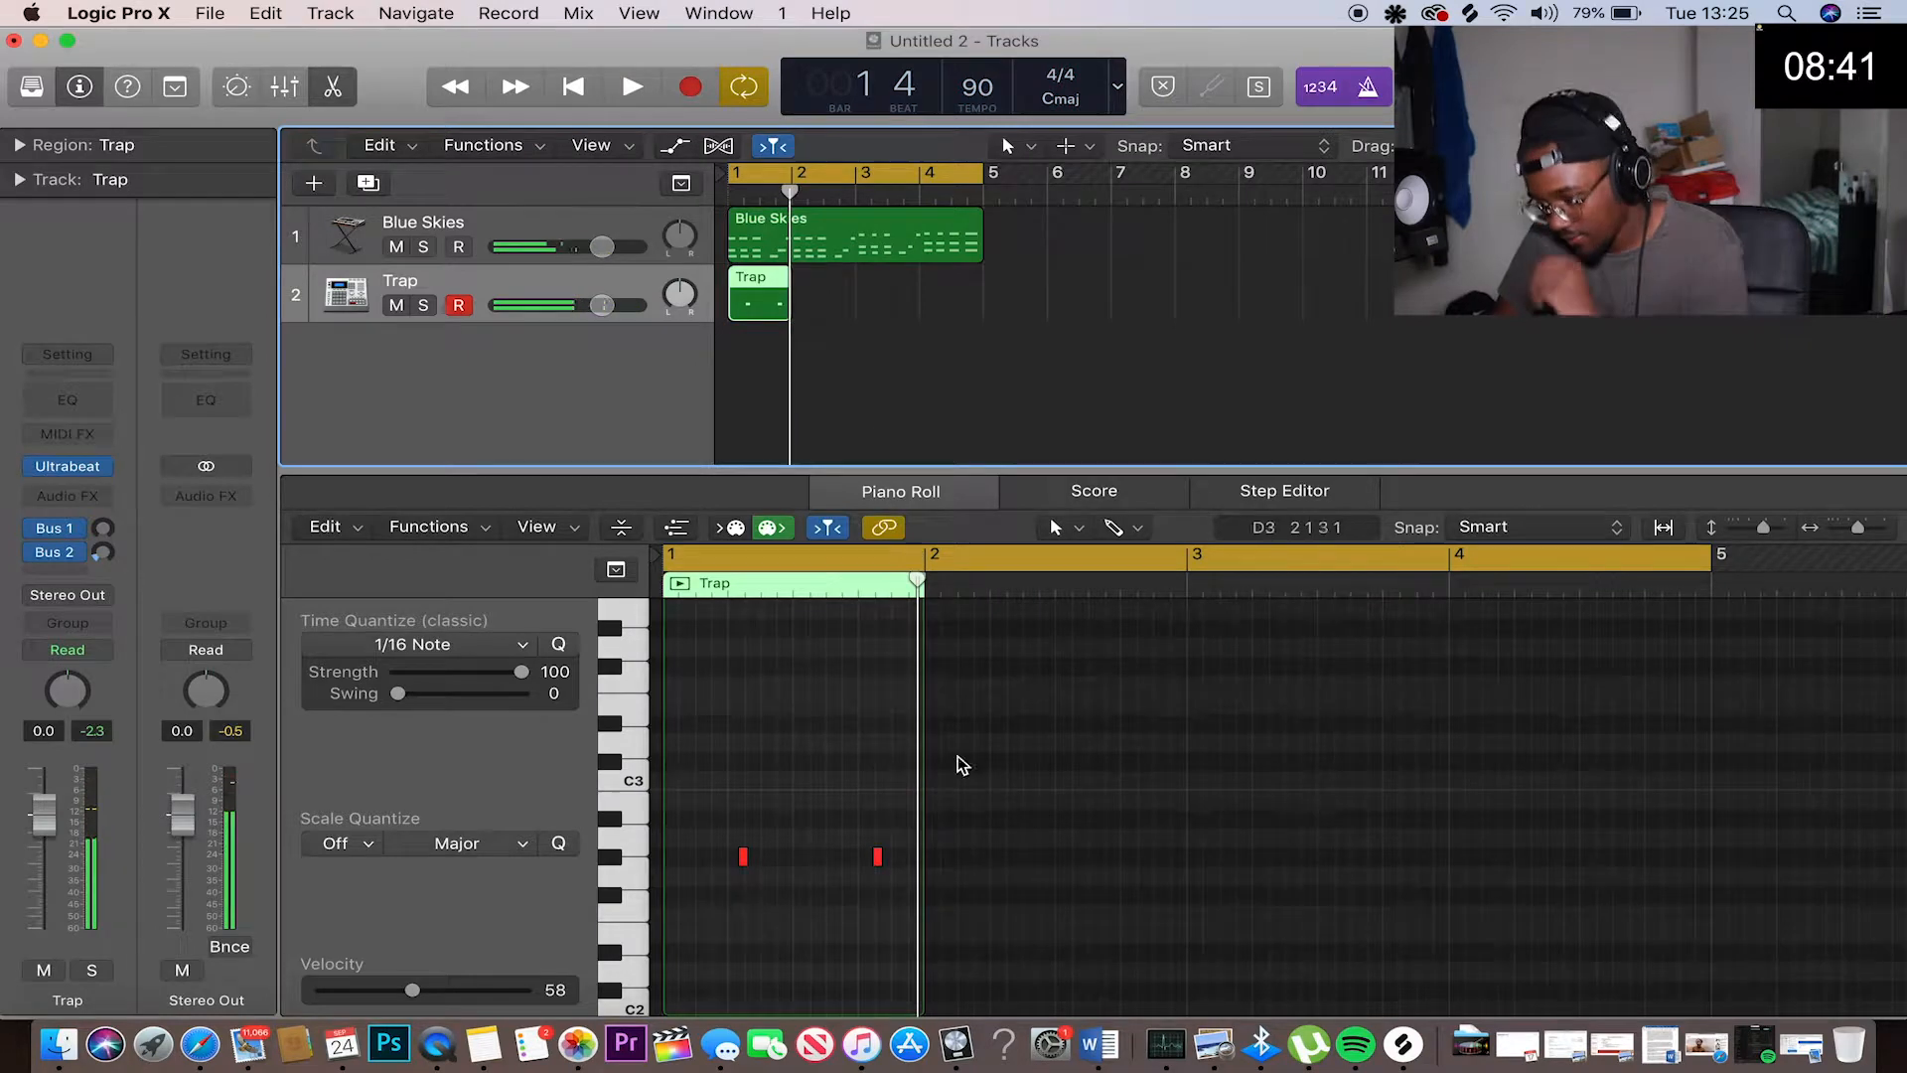
pyautogui.scroll(5, 977, 851)
pyautogui.hscroll(-5, 977, 851)
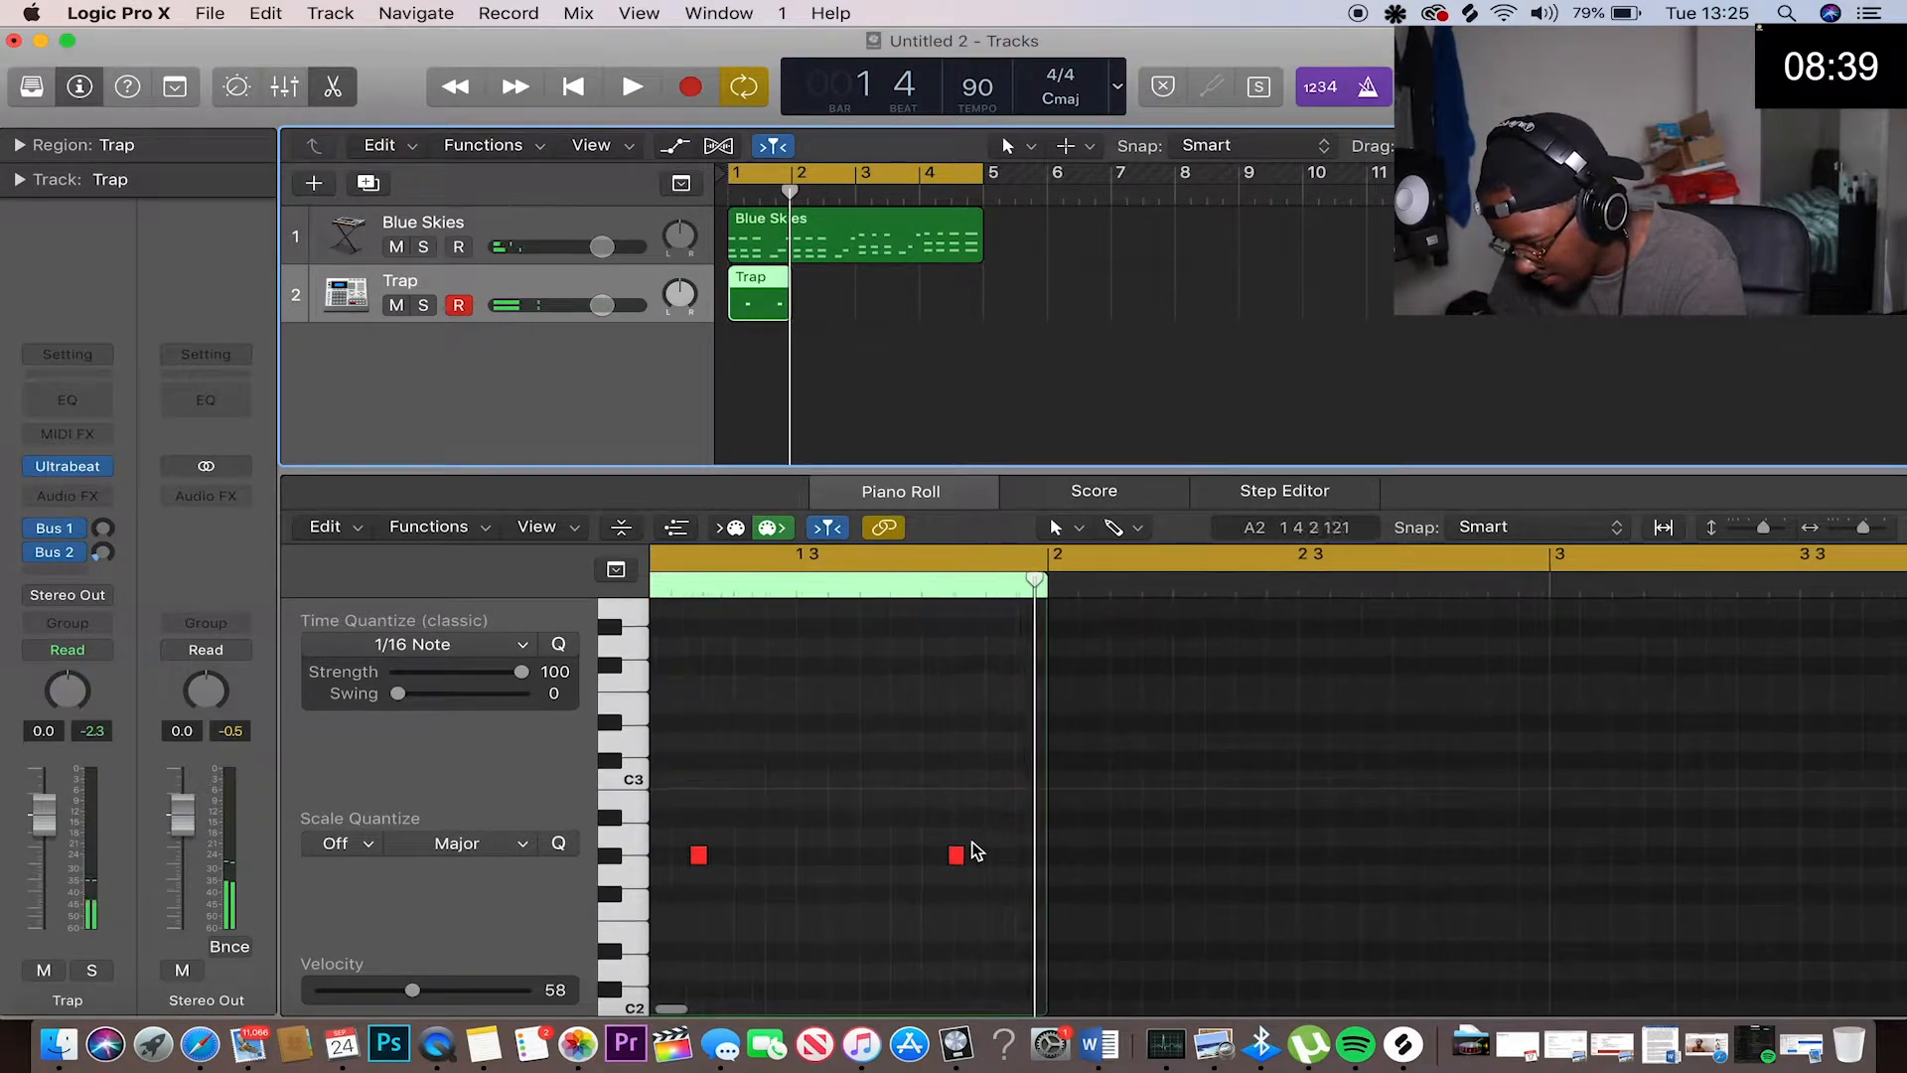
pyautogui.scroll(1, 977, 852)
pyautogui.press('space')
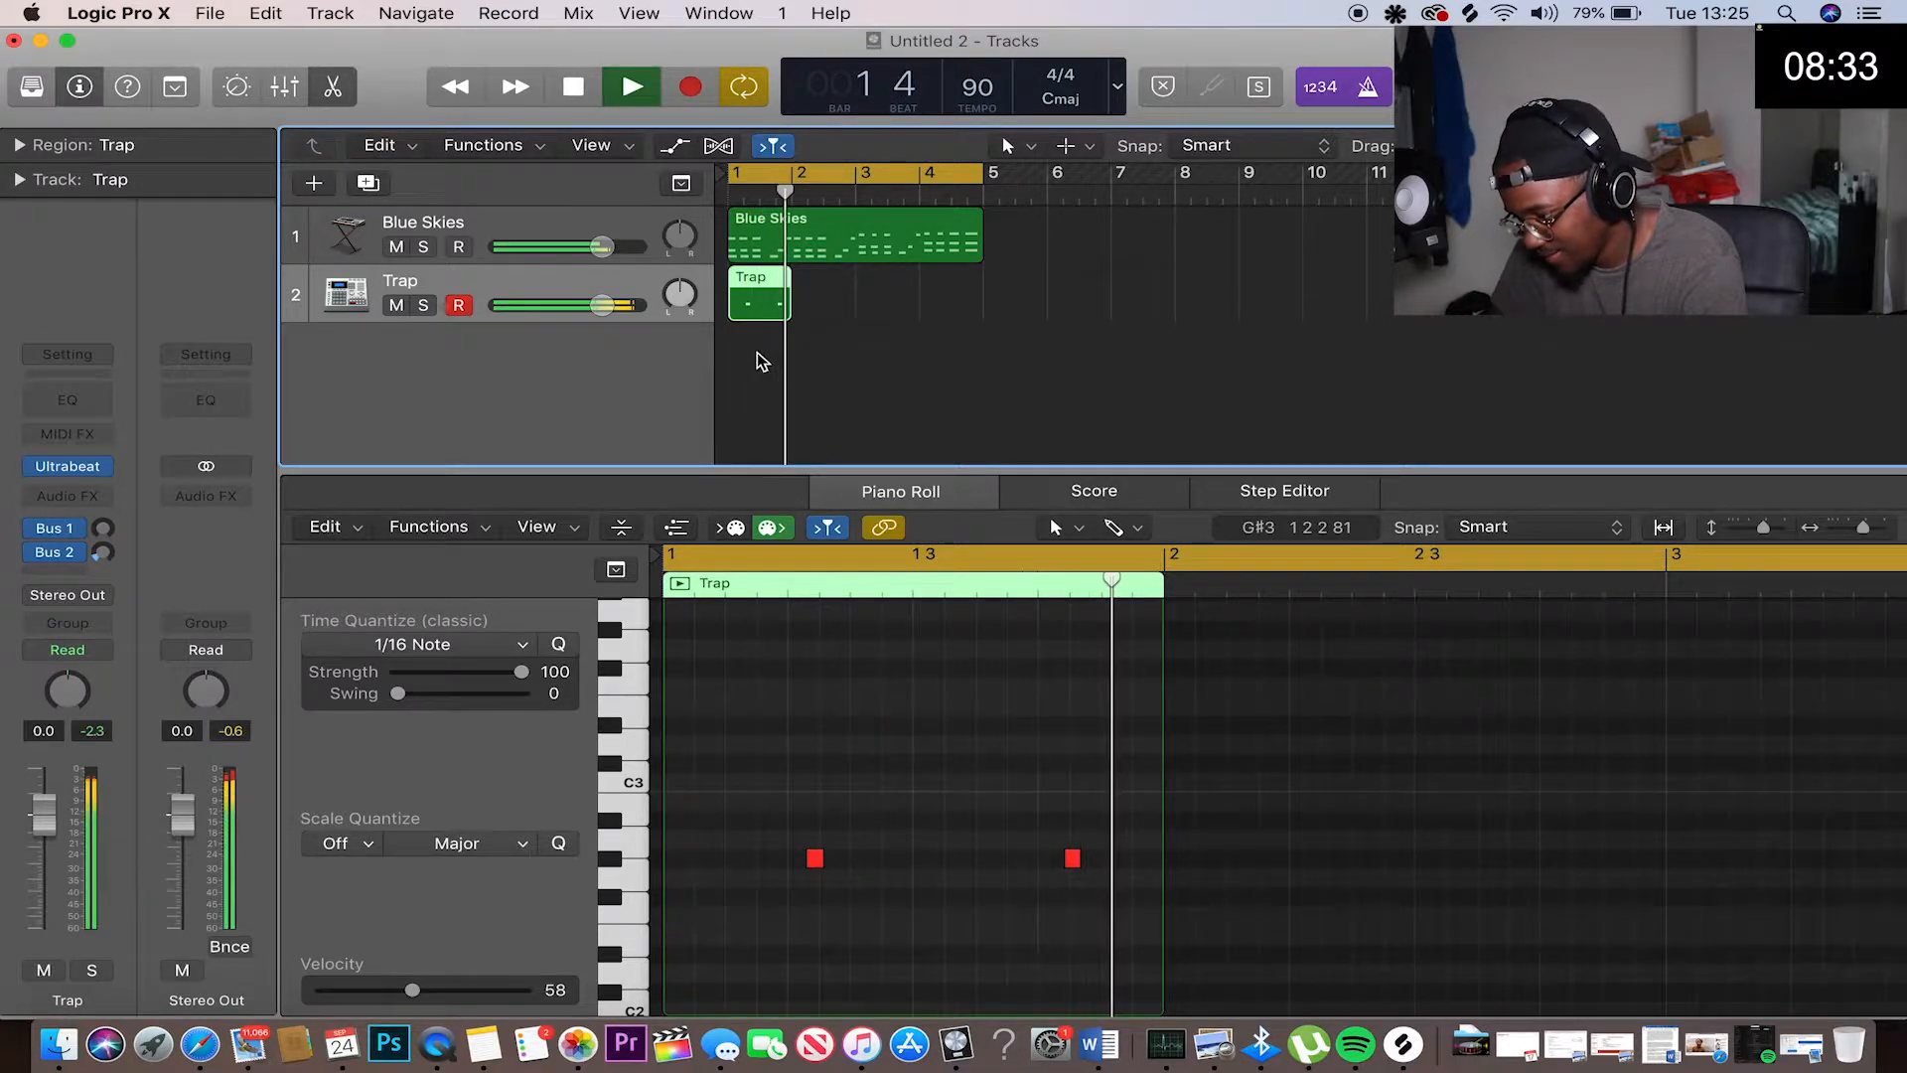
# Repeat the one-bar clap region three times to fill bars 1 to 4 and turn the metronome off
pyautogui.press('space')
pyautogui.press('super+r')
pyautogui.press('super+r')
pyautogui.press('super+r')
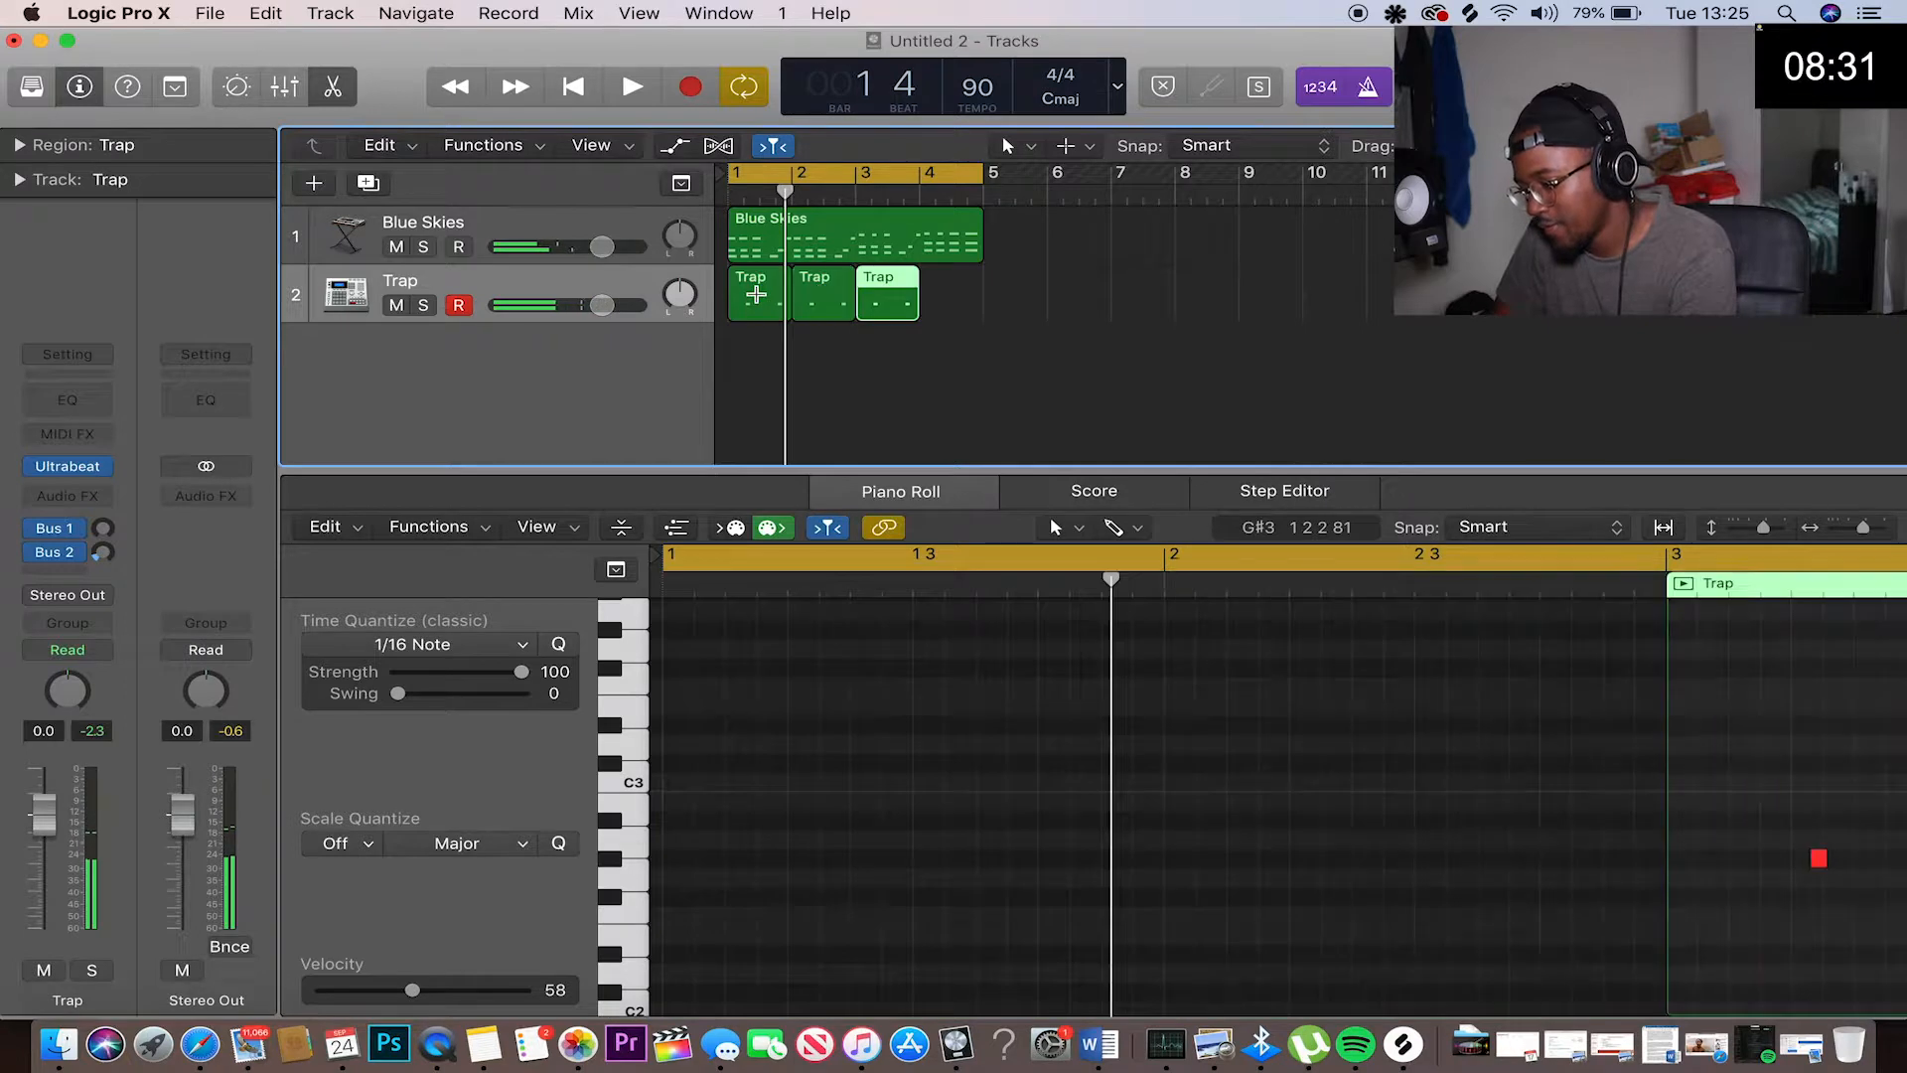
pyautogui.click(1382, 88)
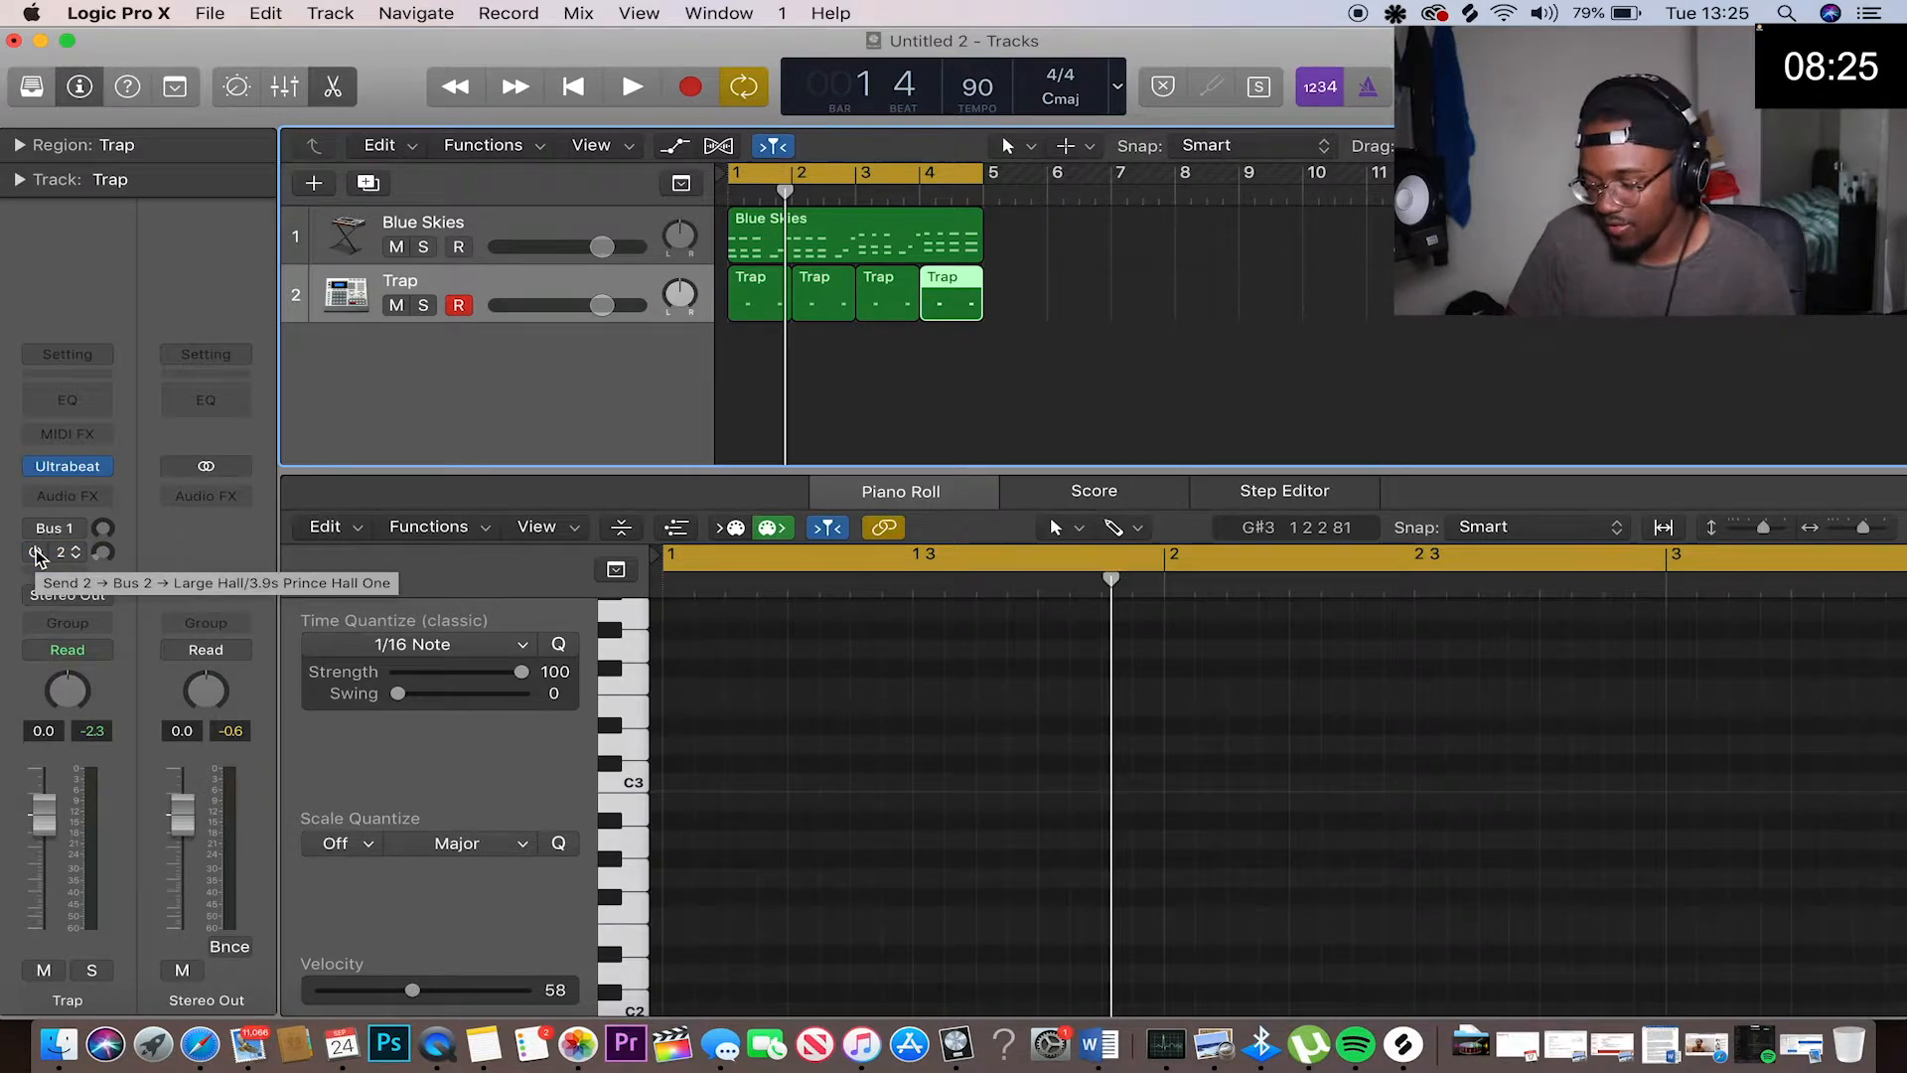
# Duplicate the Trap track with its settings and audition the Hi-Hat sound in the new track's Ultrabeat
pyautogui.press('super+d')
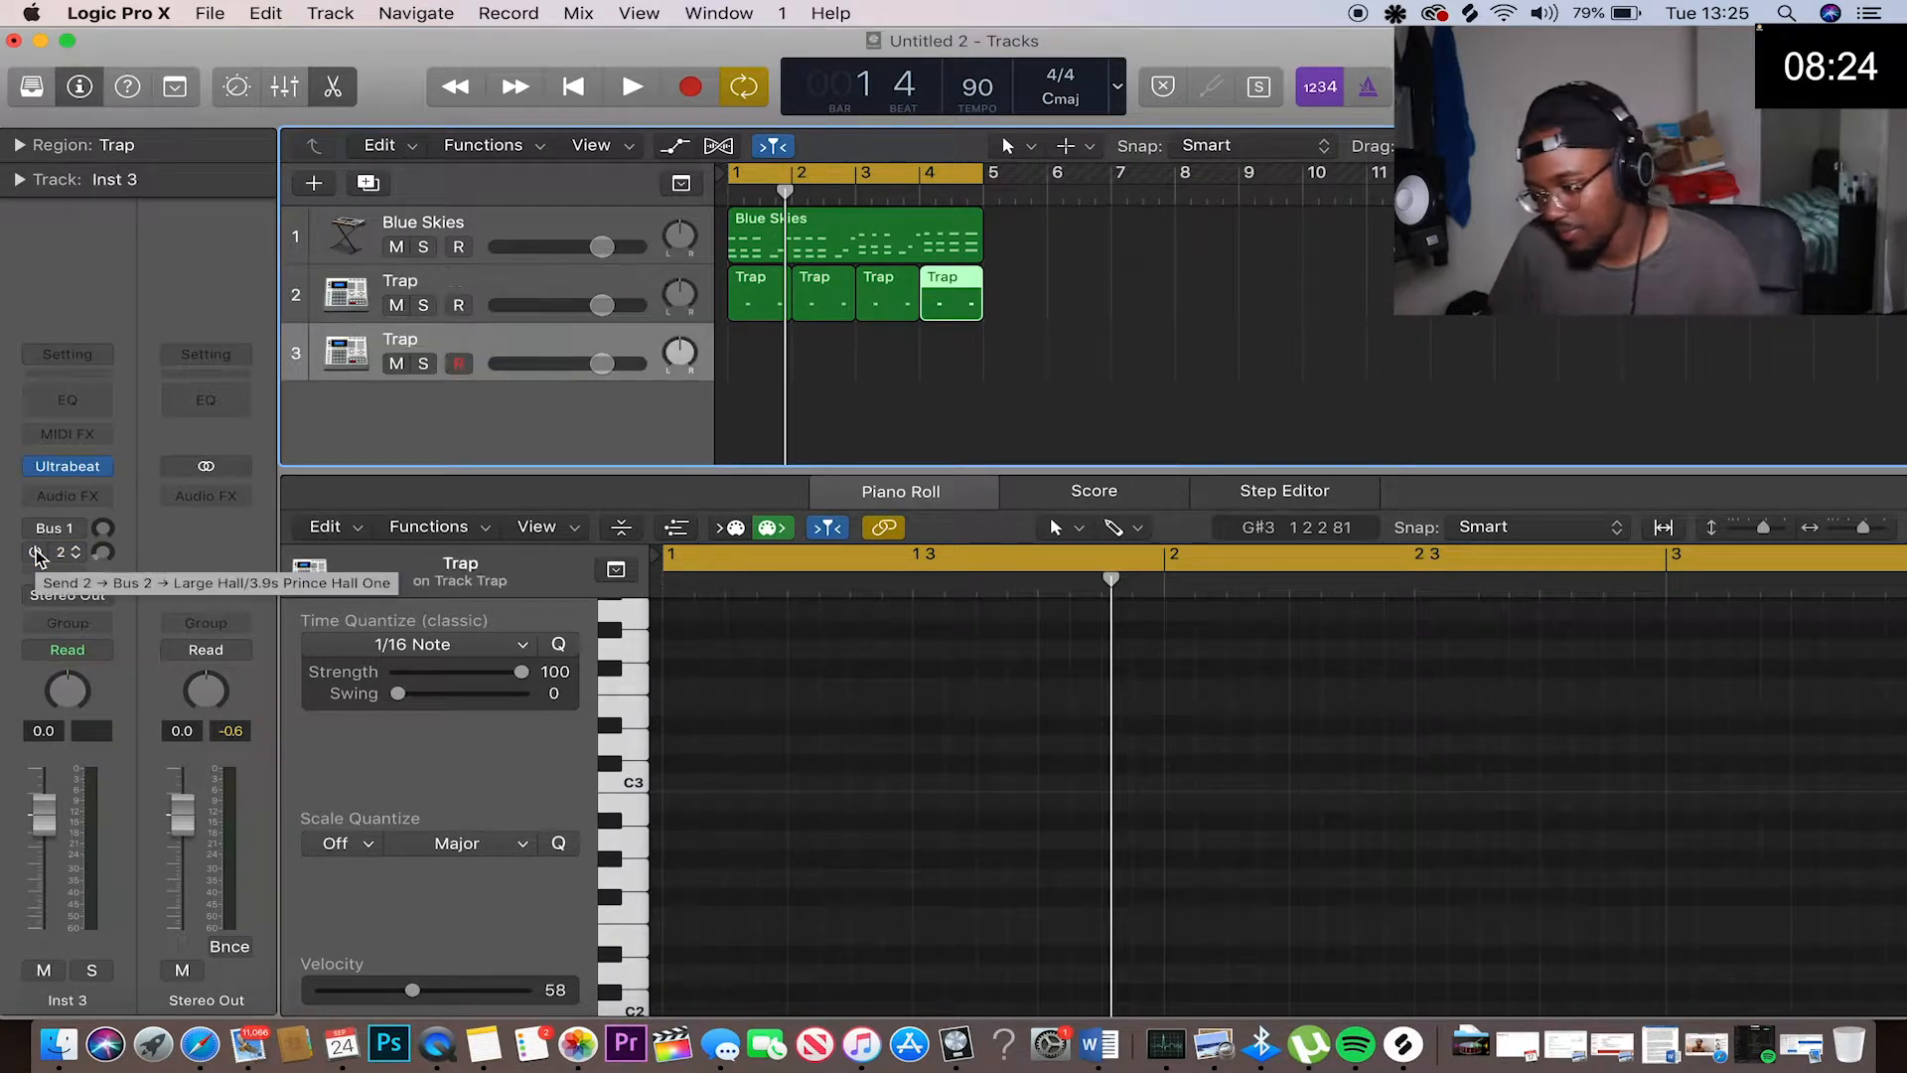
pyautogui.click(70, 471)
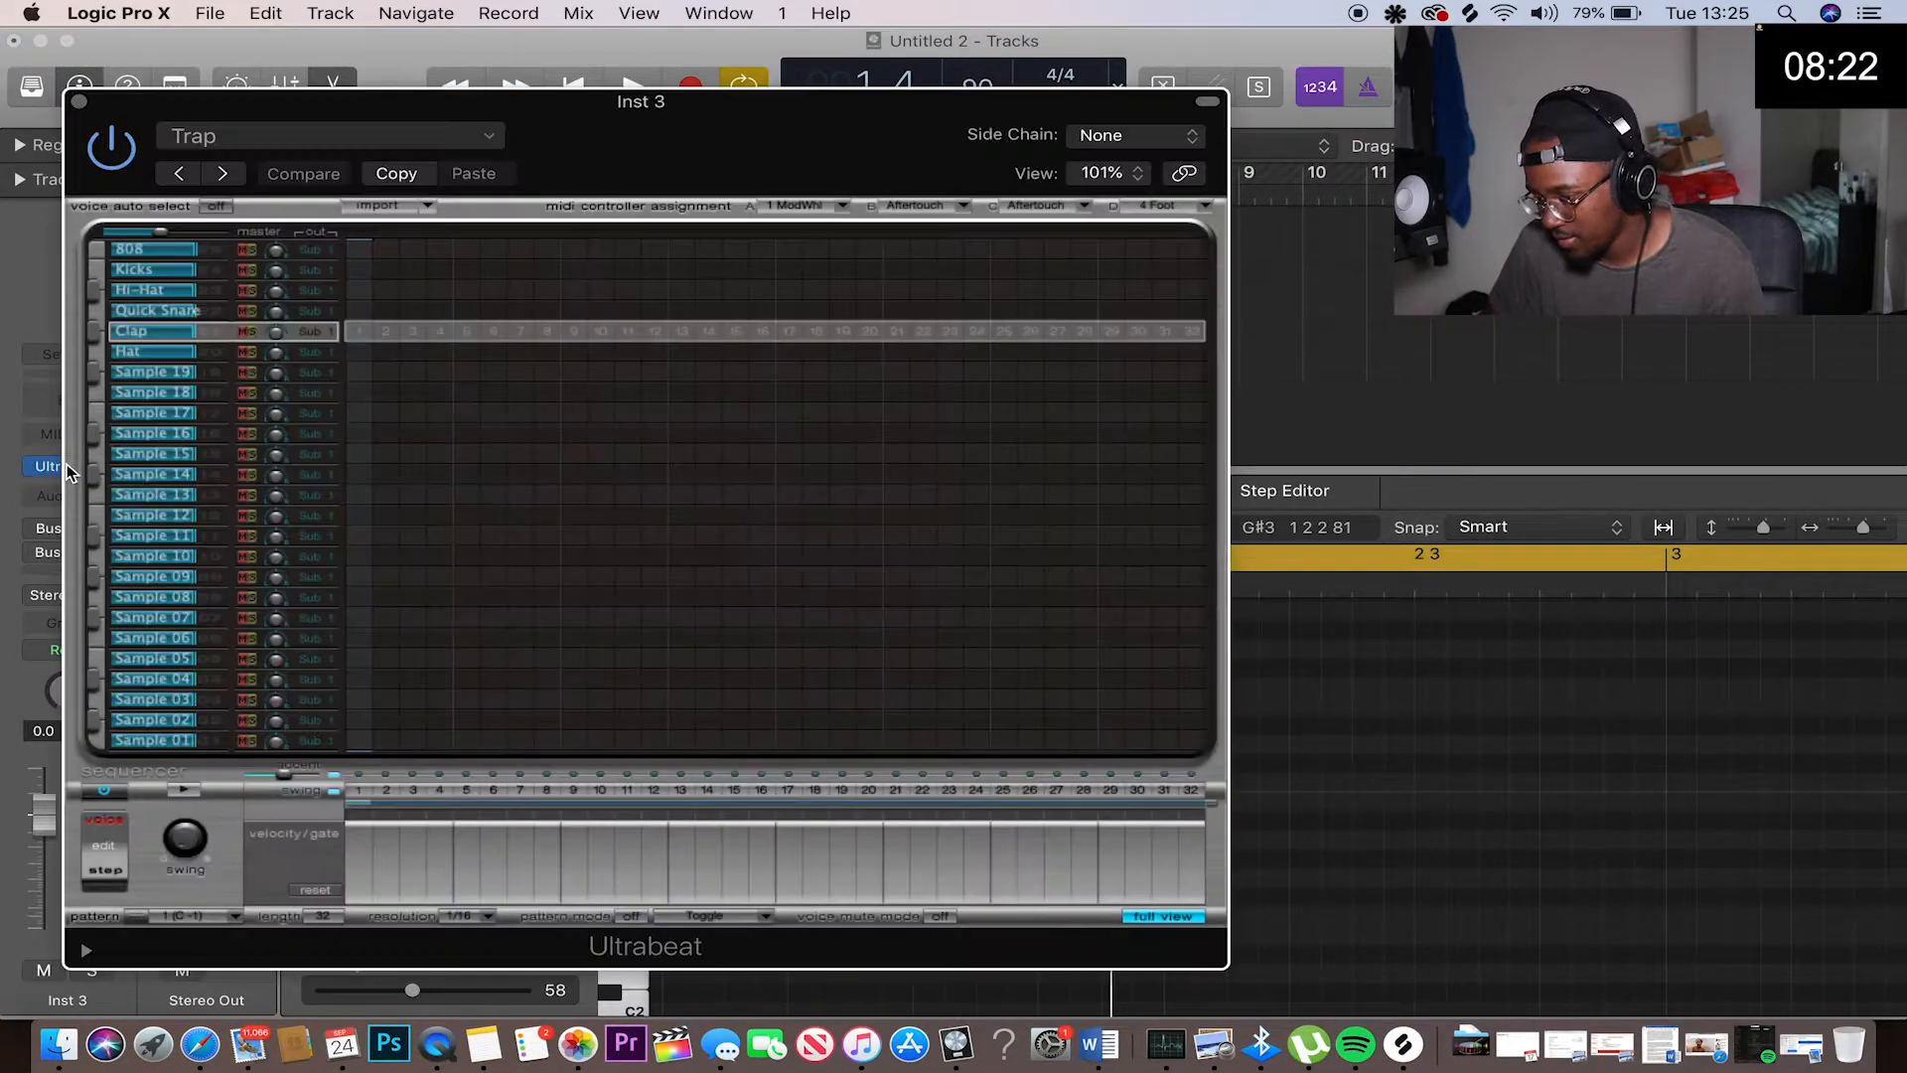
pyautogui.click(98, 294)
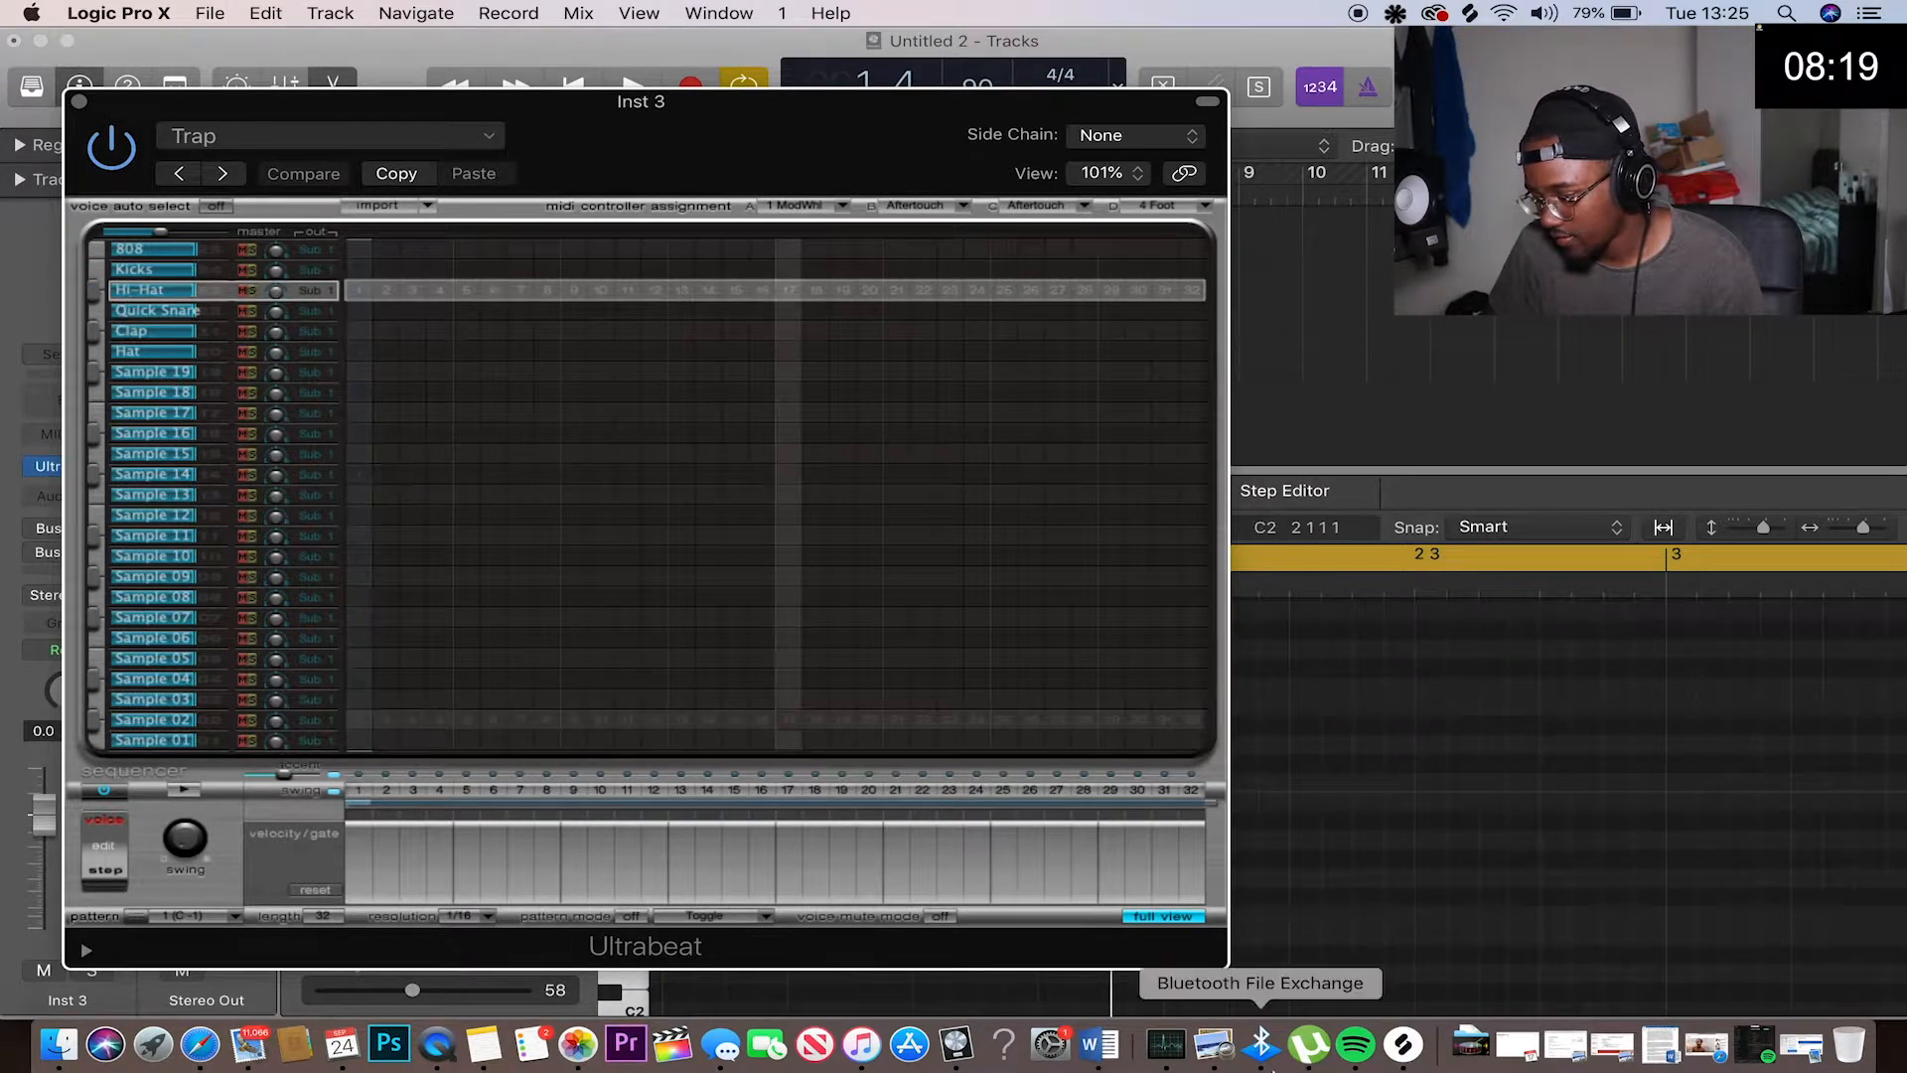
pyautogui.click(1175, 920)
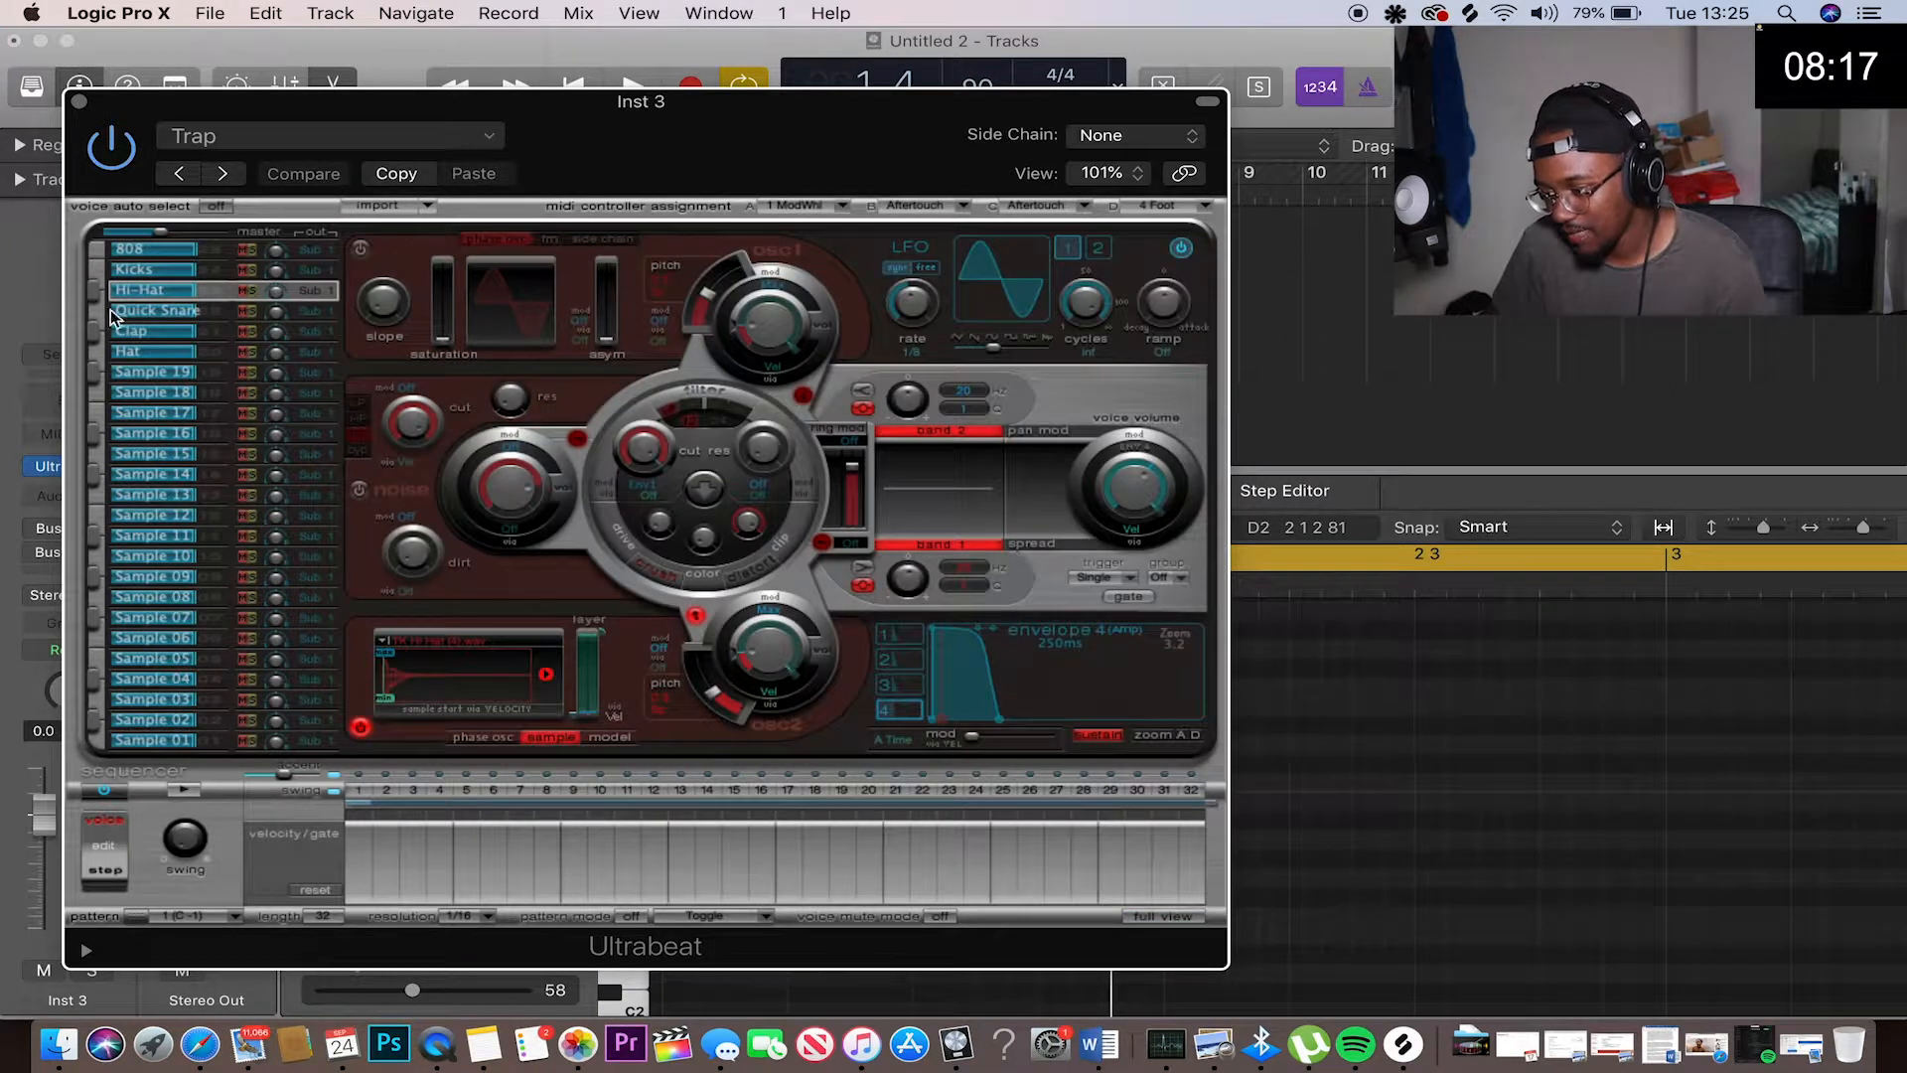
pyautogui.click(1170, 916)
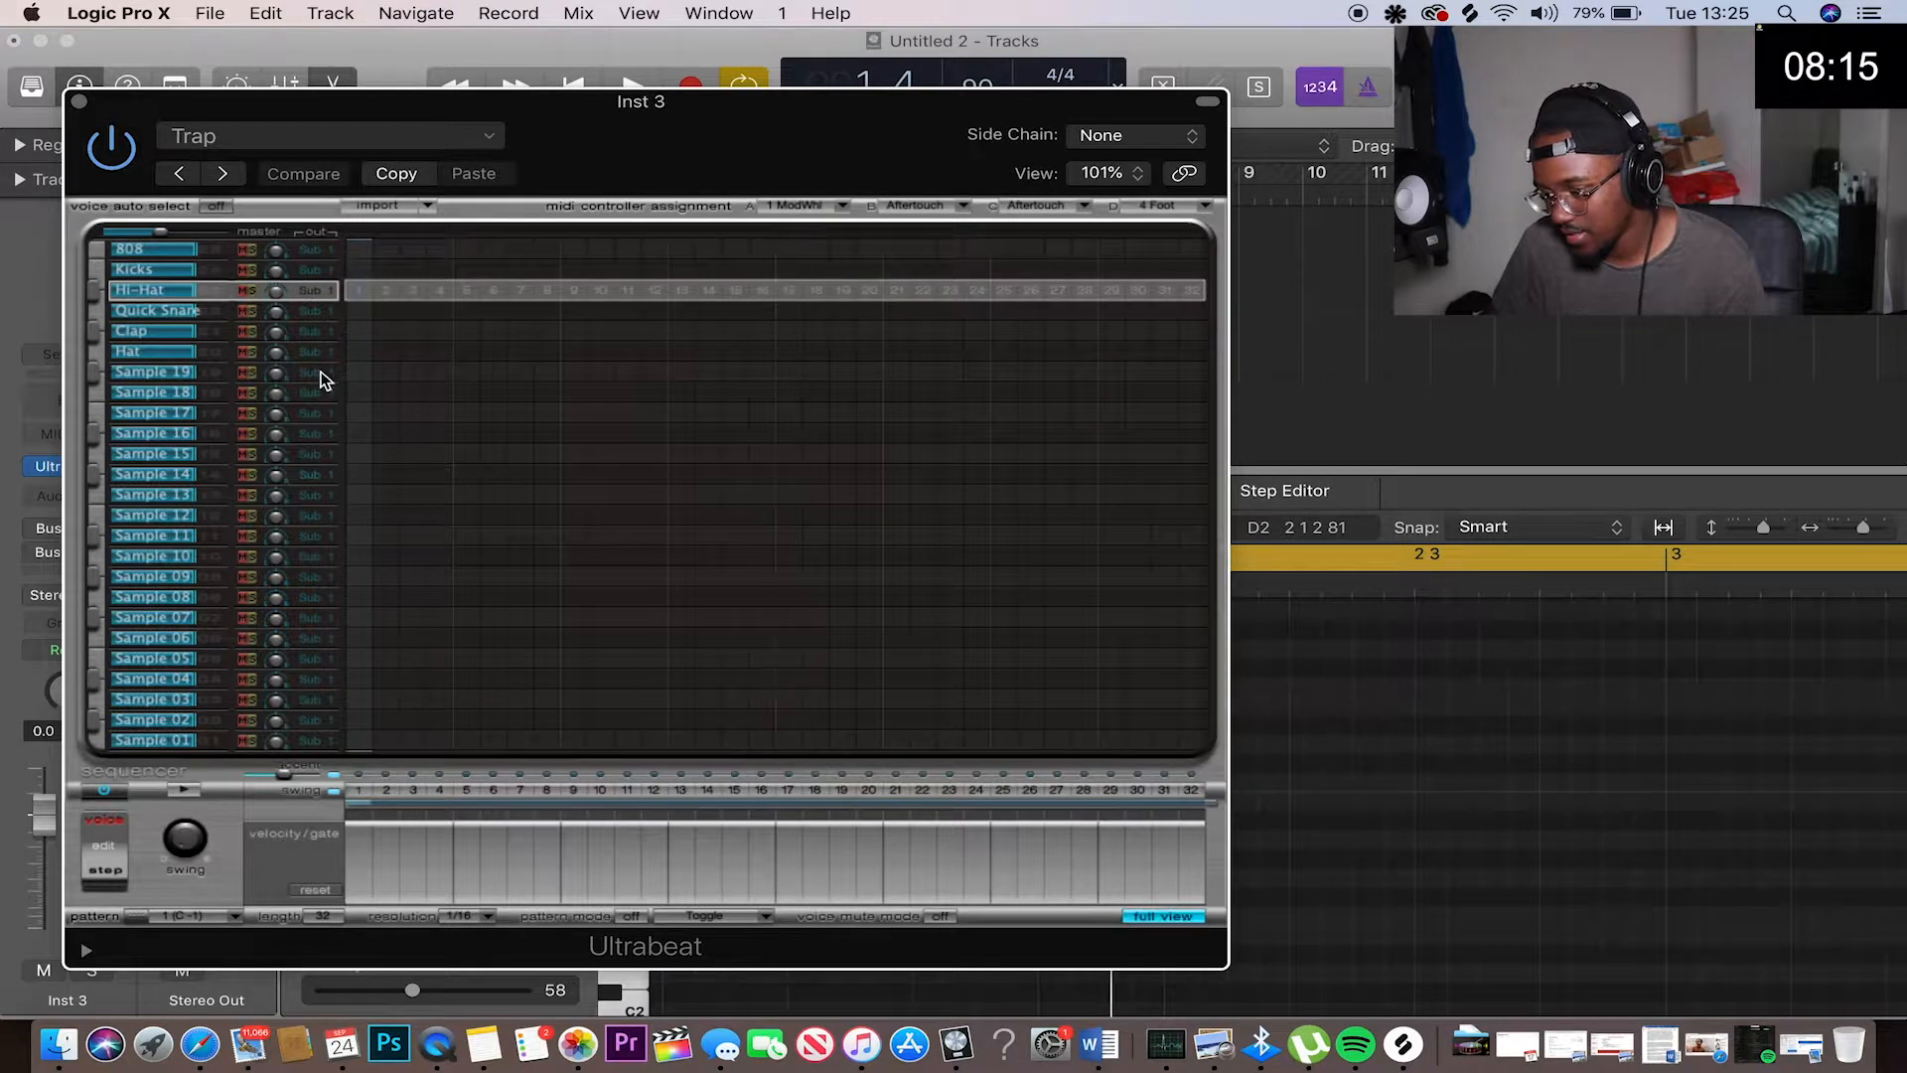
pyautogui.click(358, 290)
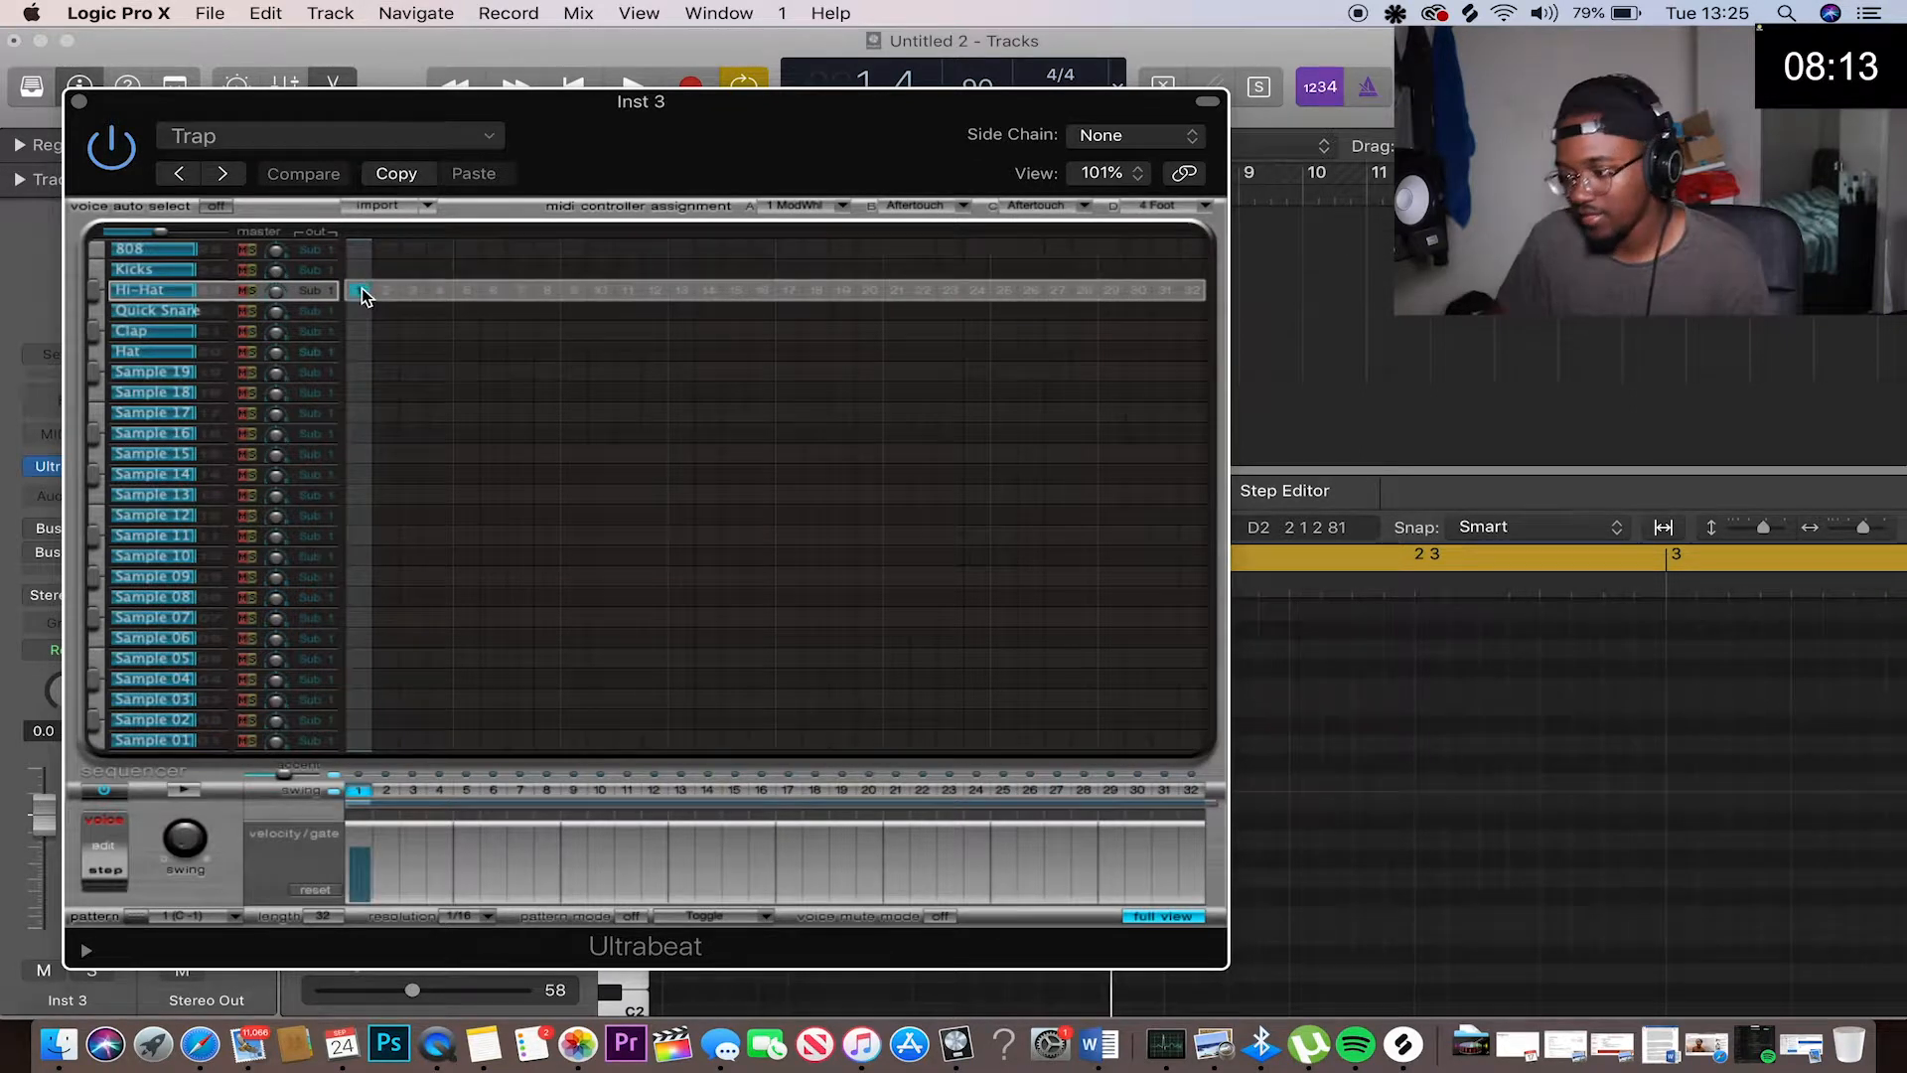
pyautogui.click(412, 290)
pyautogui.click(466, 290)
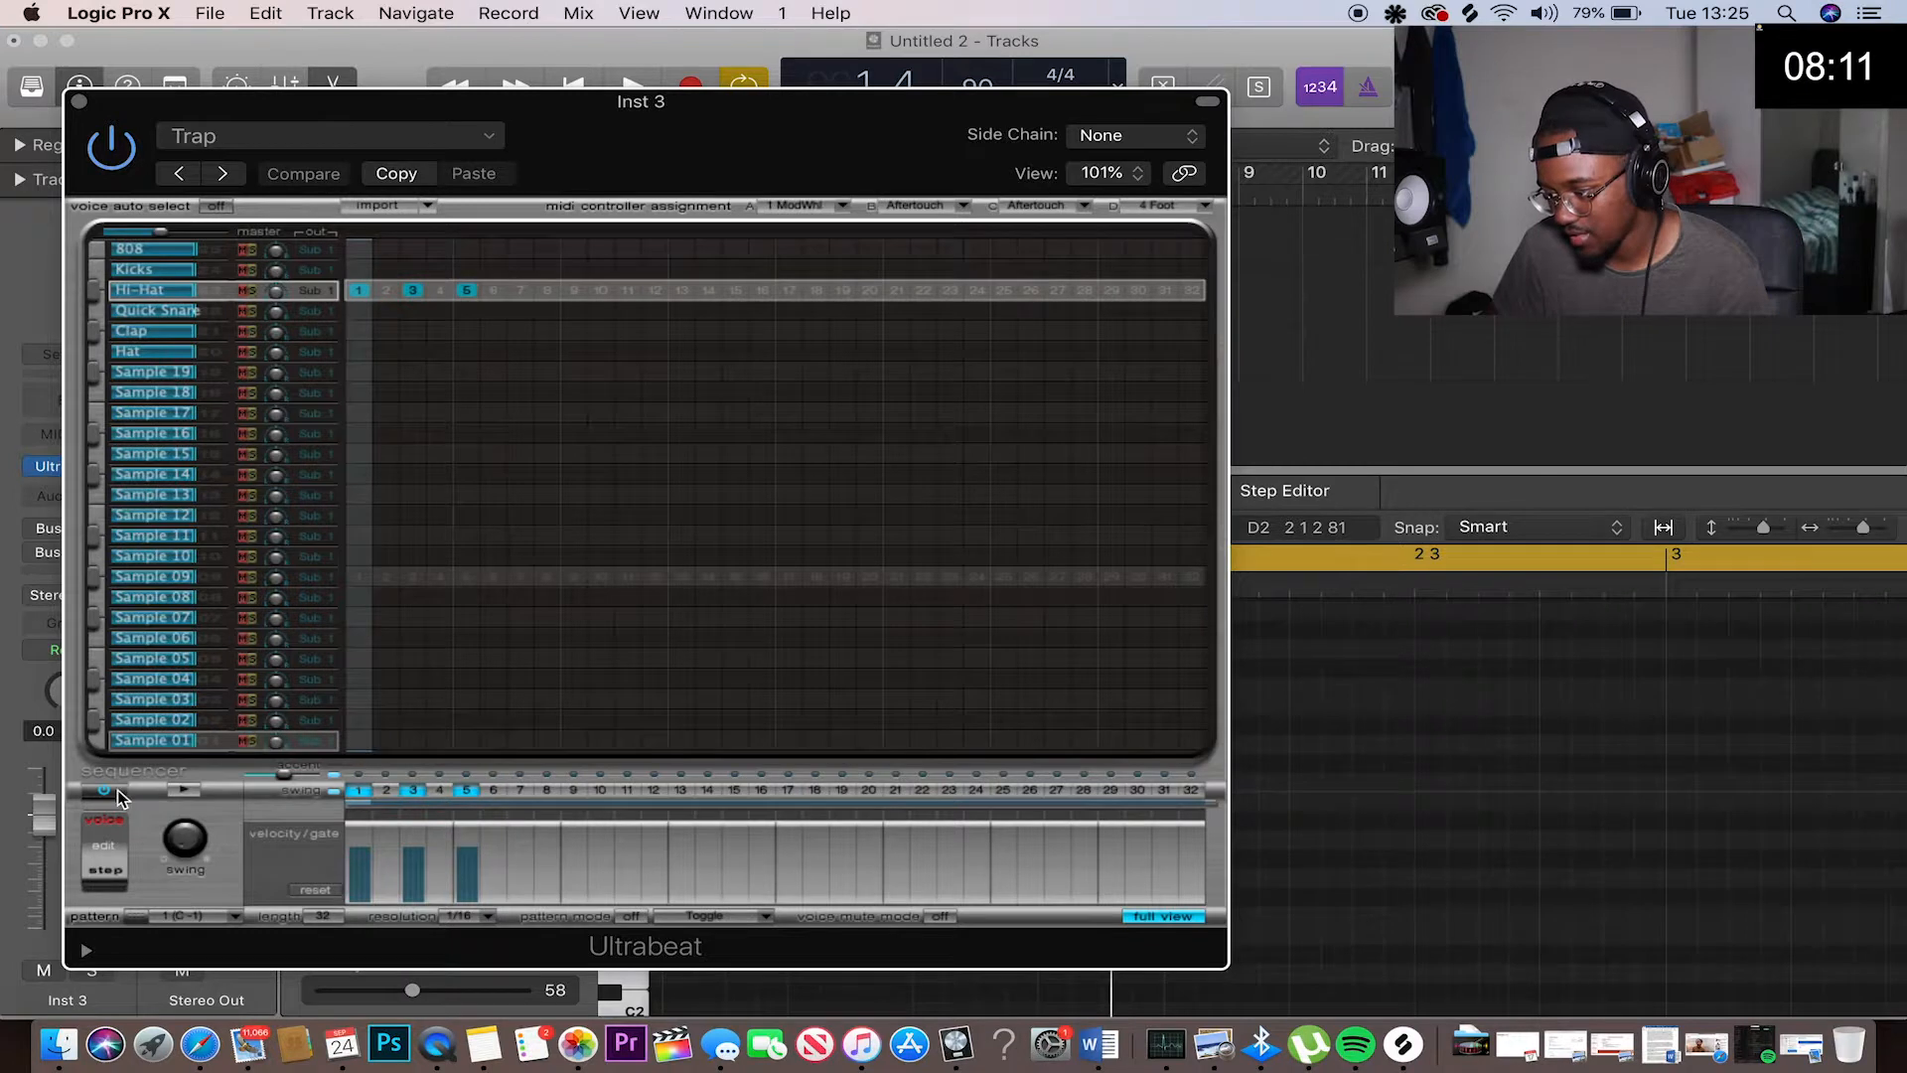
pyautogui.click(519, 290)
pyautogui.press('space')
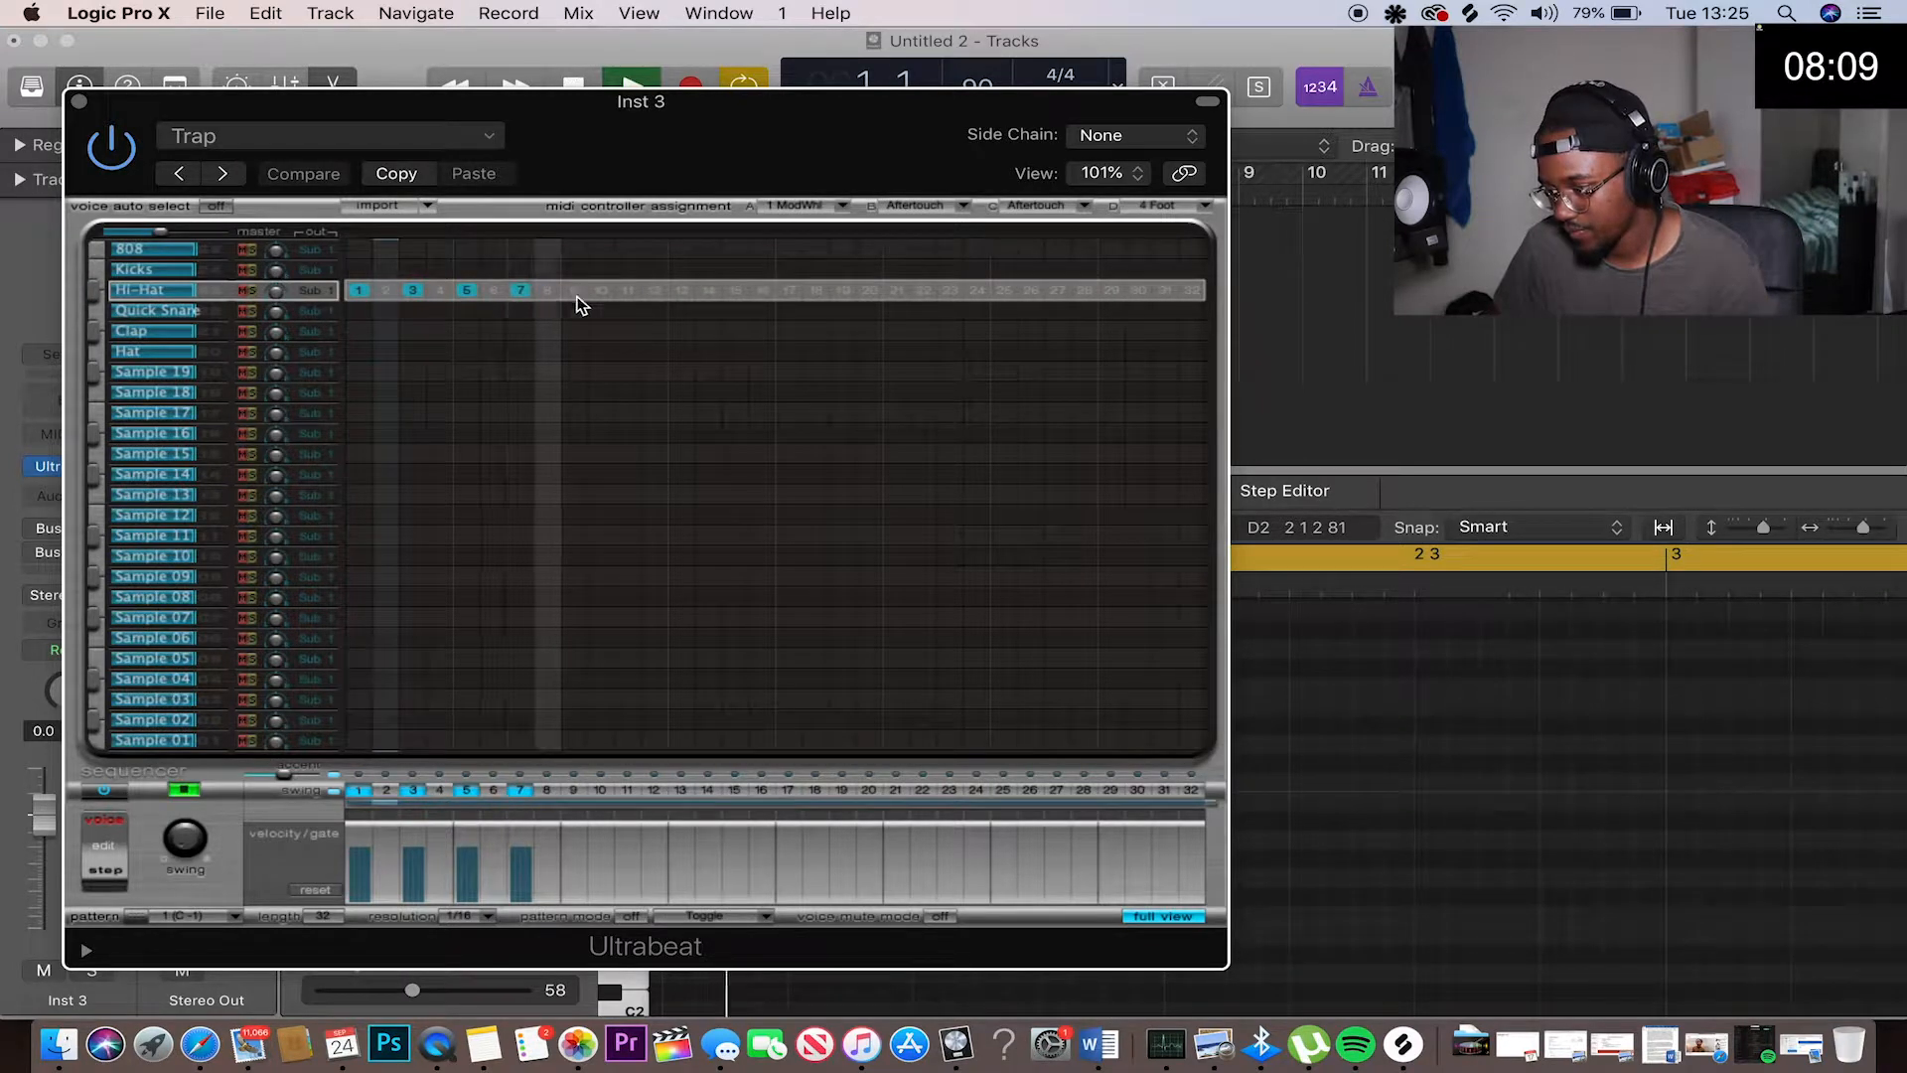
pyautogui.click(574, 290)
pyautogui.press('space')
pyautogui.moveTo(578, 294); pyautogui.dragTo(366, 305)
pyautogui.click(363, 296)
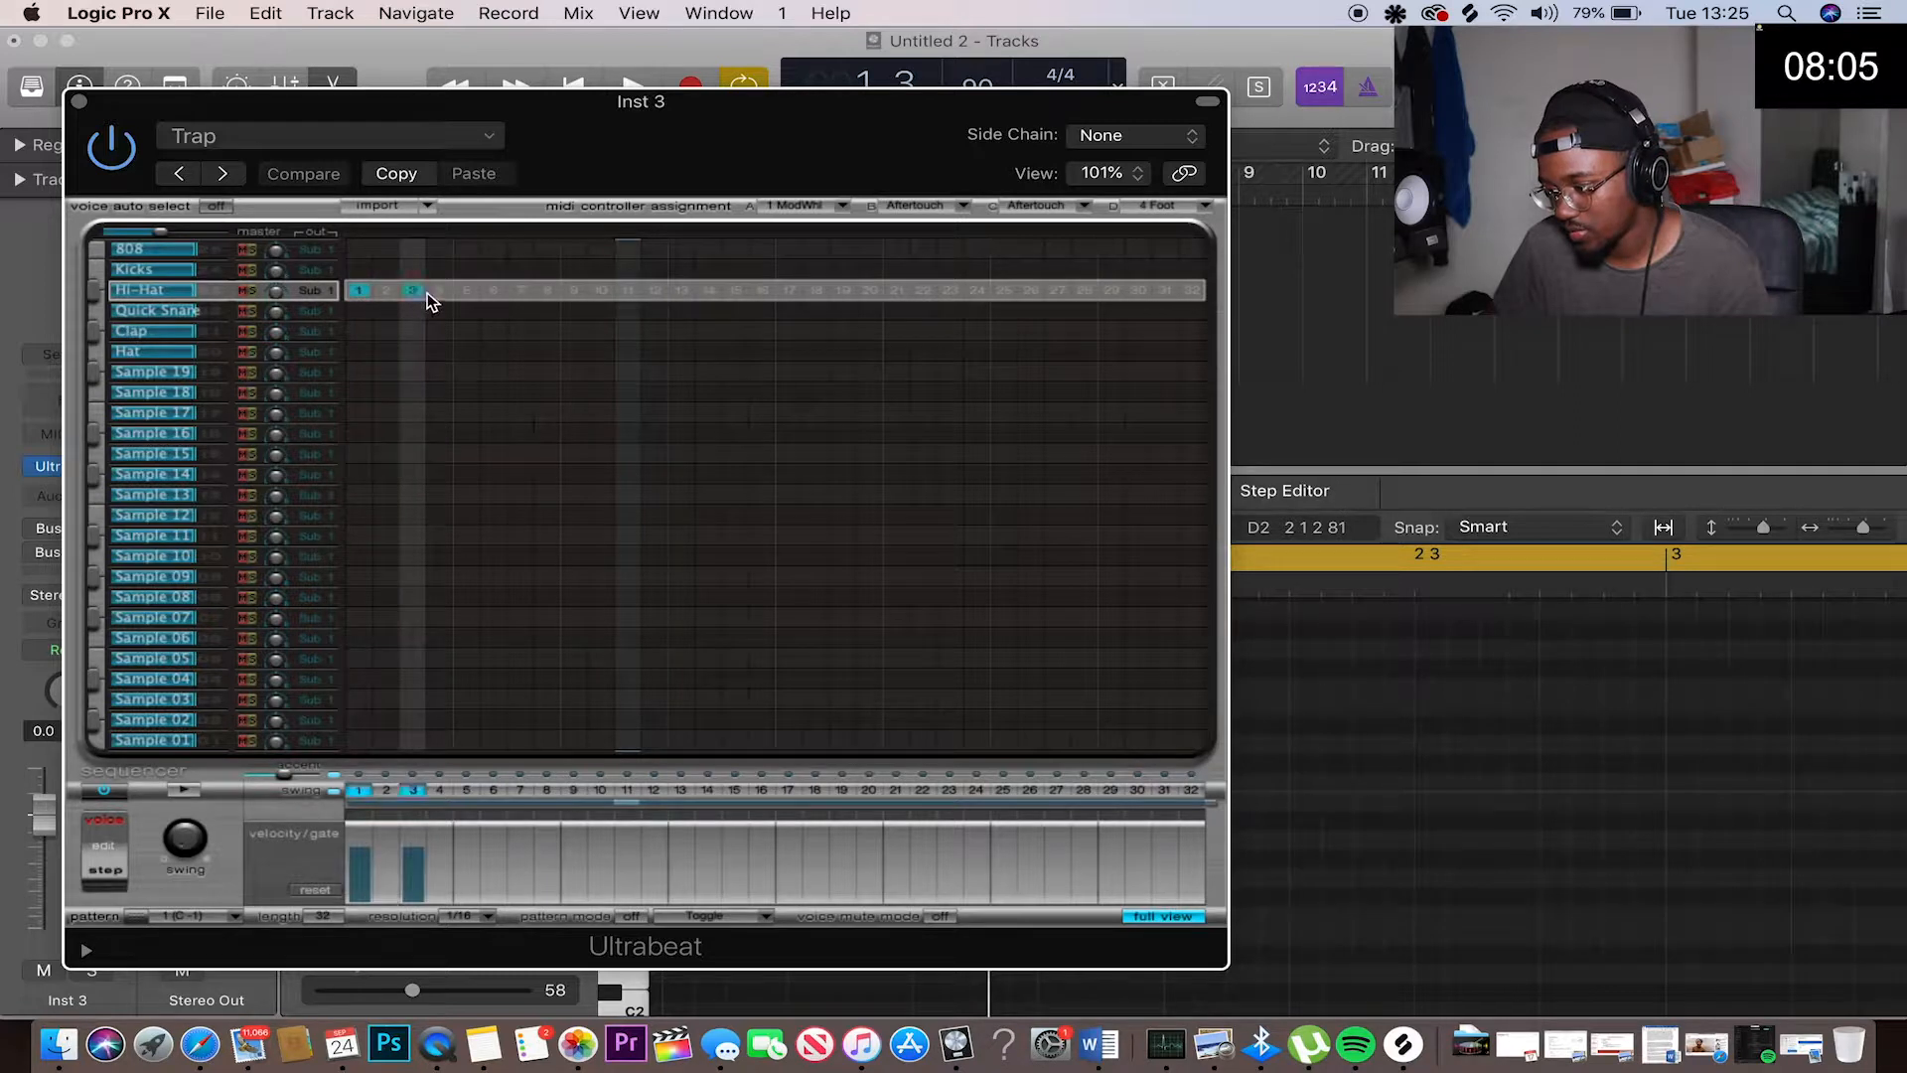
pyautogui.click(466, 296)
pyautogui.press('space')
pyautogui.moveTo(465, 296); pyautogui.dragTo(358, 295)
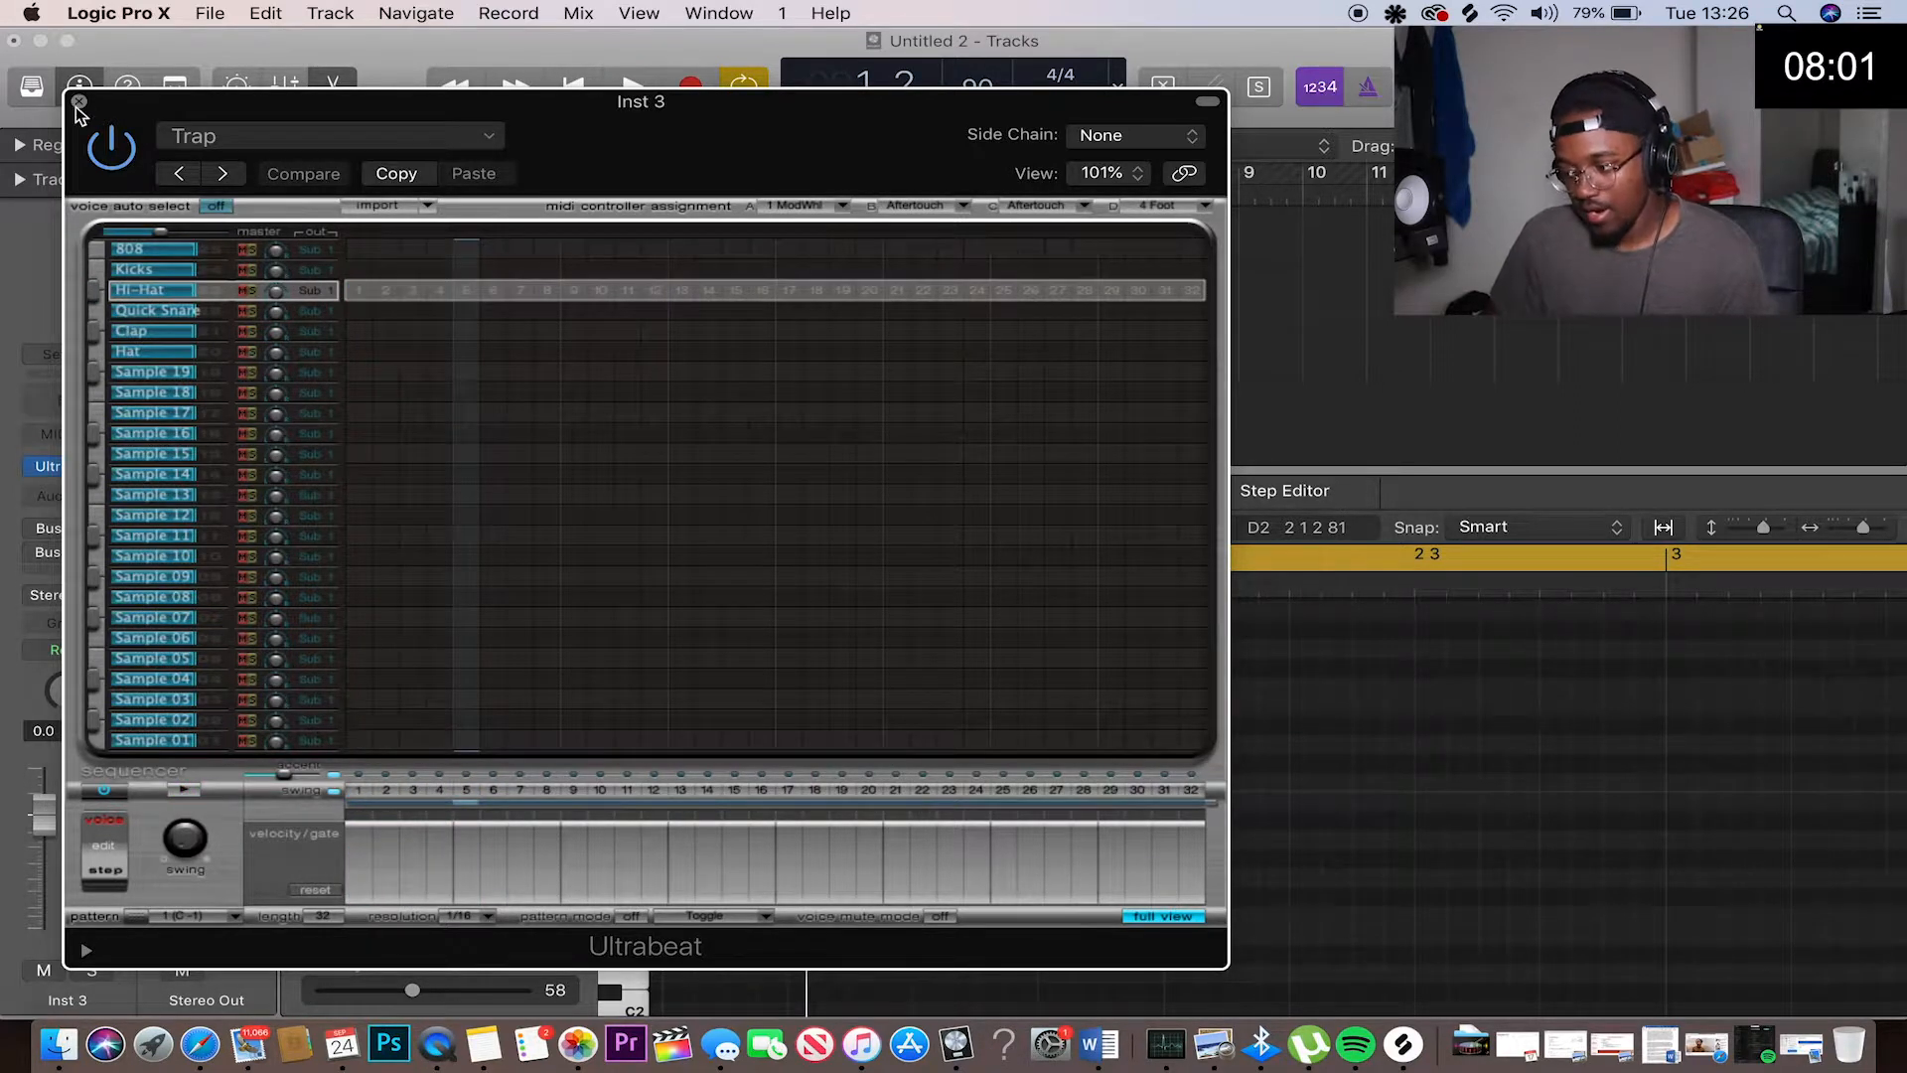
# Record a one-bar Hi-Hat region on the third track and repeat it three times to fill bars 1 to 4
pyautogui.click(79, 102)
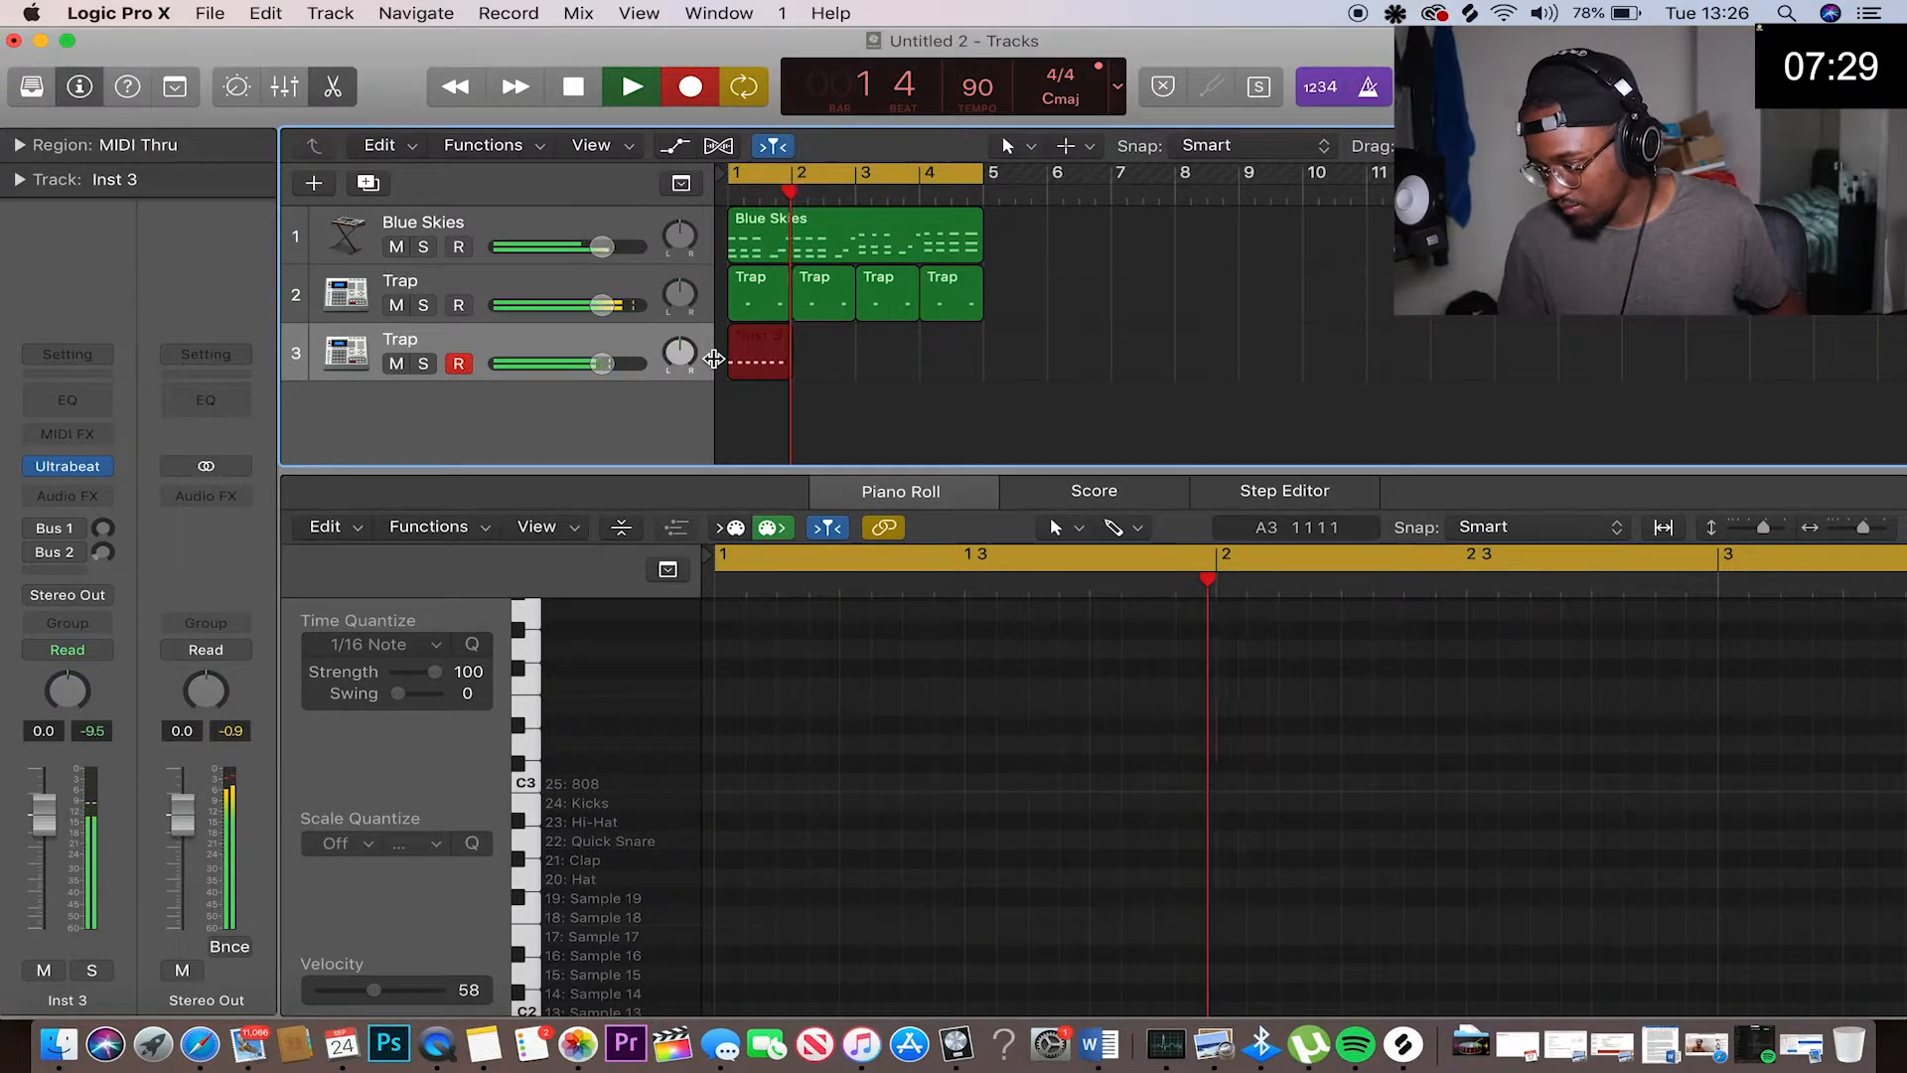
pyautogui.press('space')
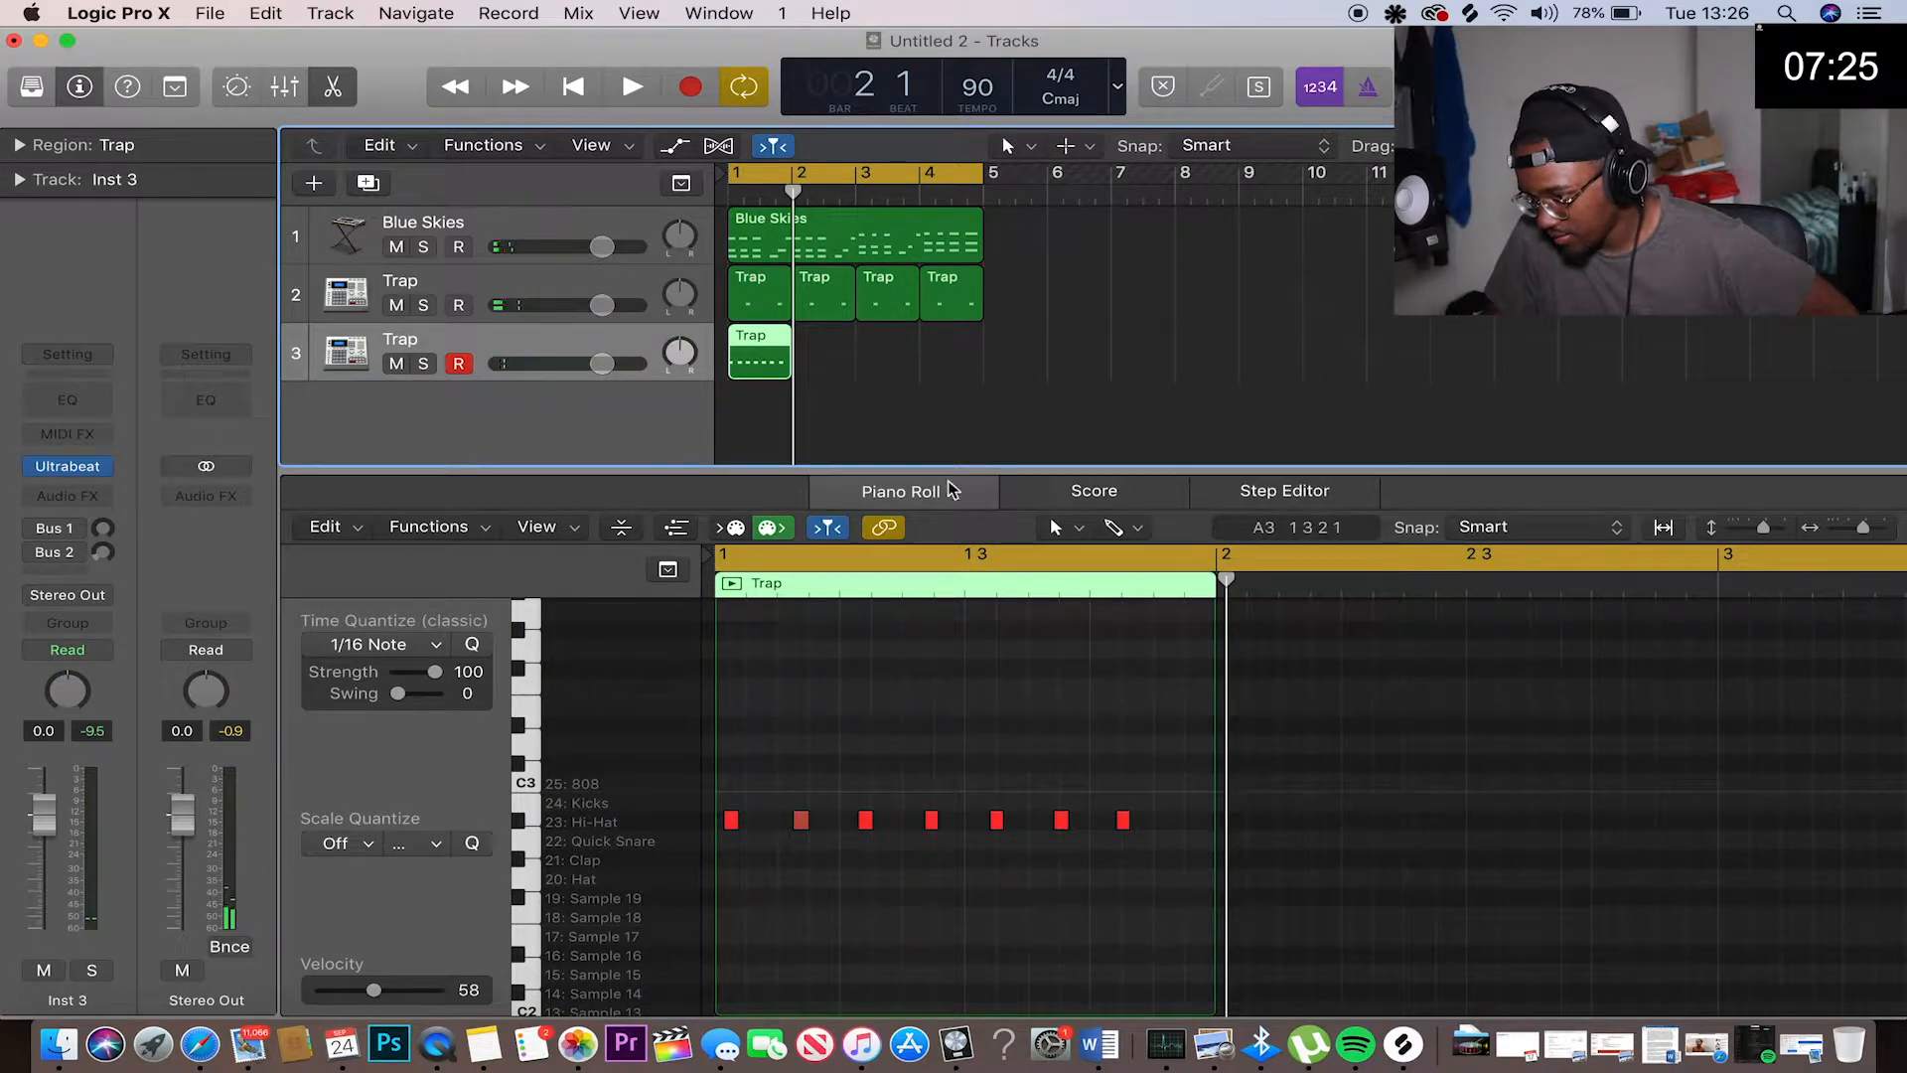
pyautogui.press('super+r')
pyautogui.press('super+r')
pyautogui.press('super+r')
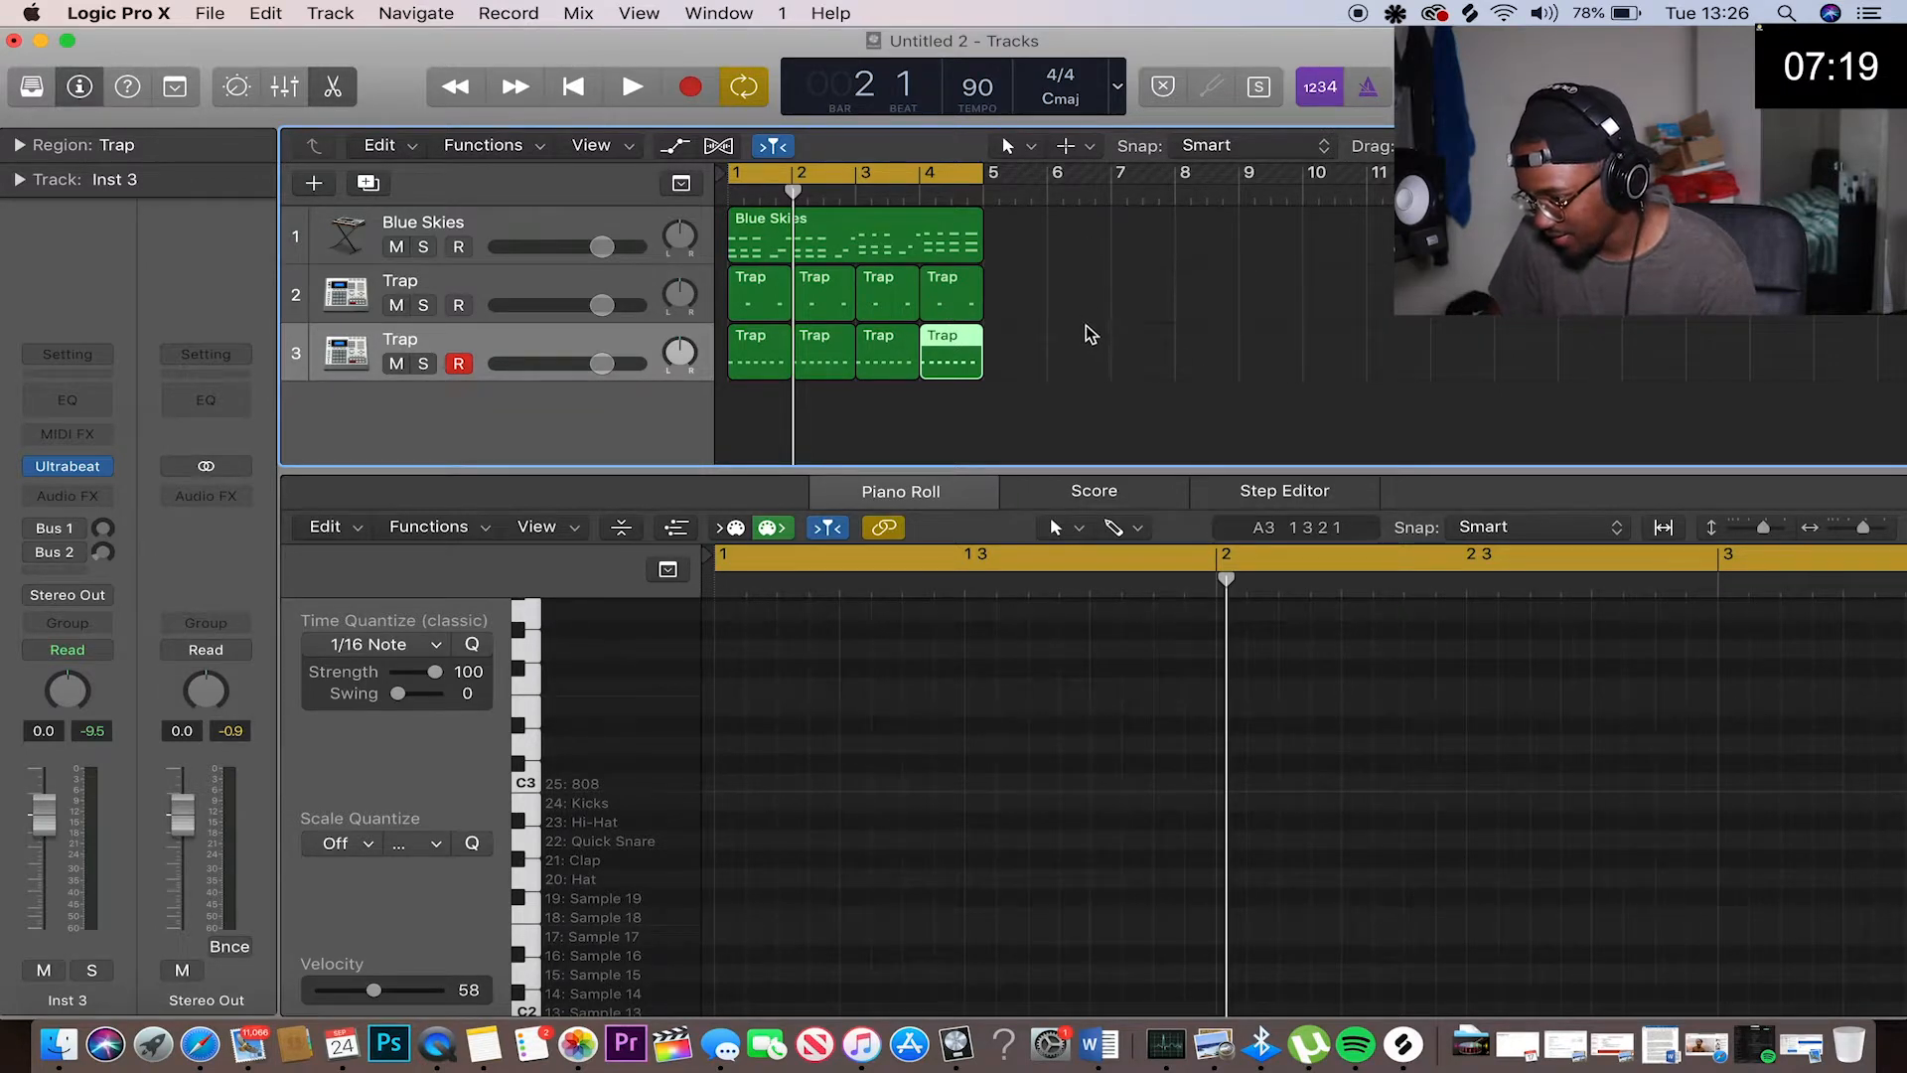
# Rename the hi-hat track CLose Hats and the clap track Claps while the loop plays
pyautogui.click(452, 343)
pyautogui.hotkey('shift', 'space')
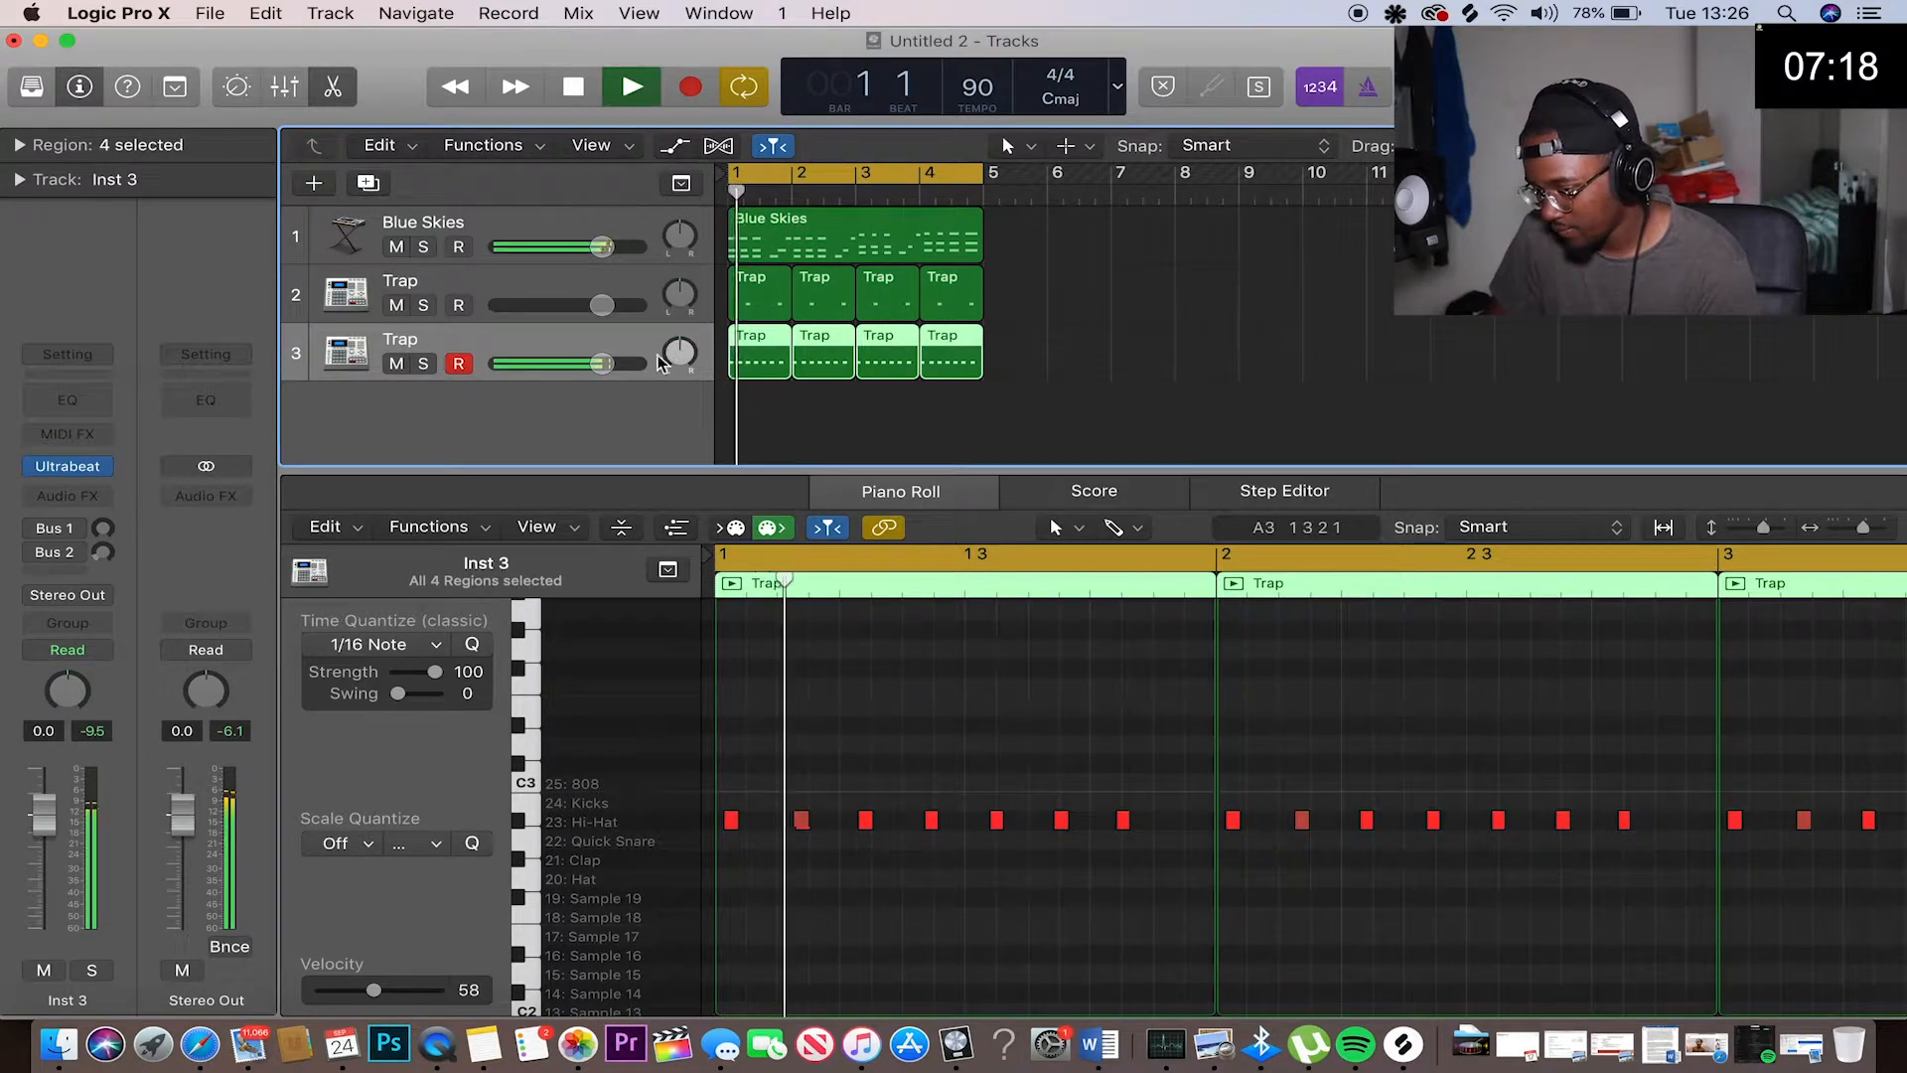
pyautogui.doubleClick(452, 342)
pyautogui.write('CLose')
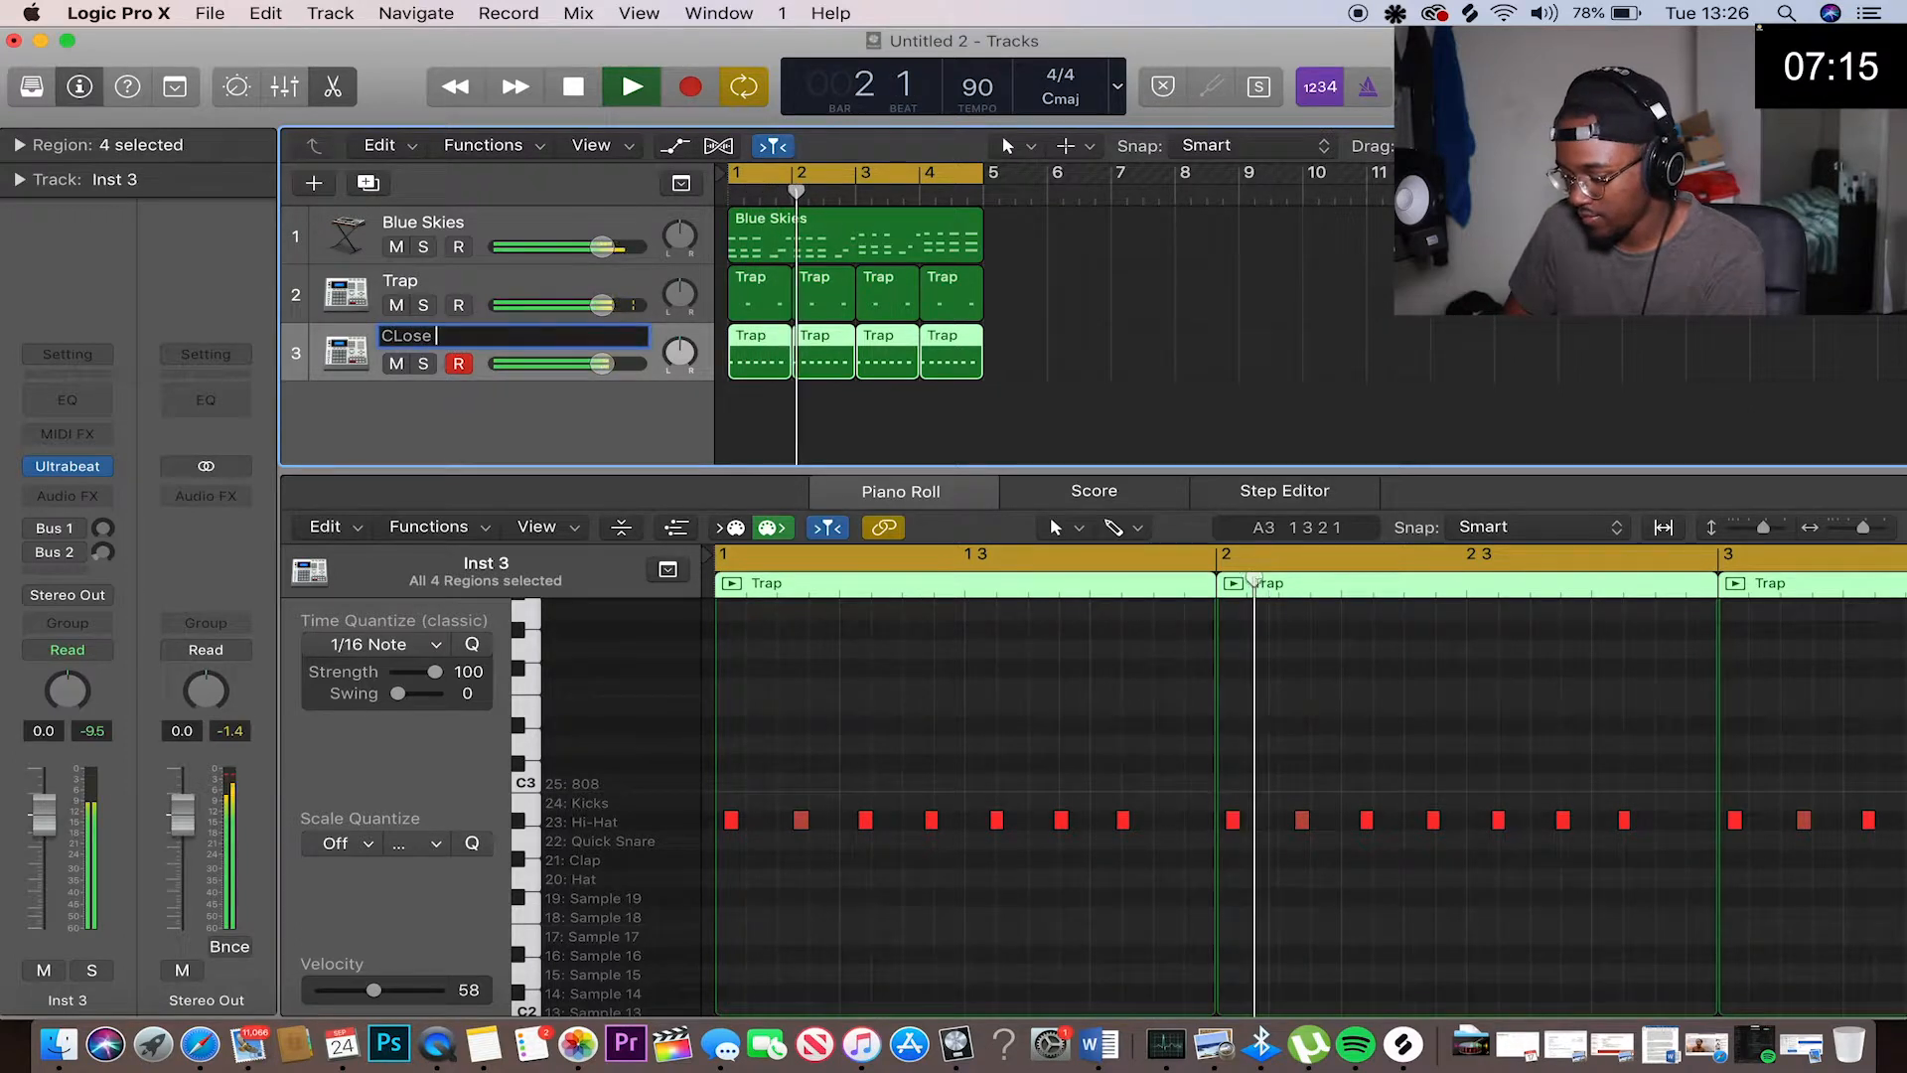
pyautogui.write(' Hats')
pyautogui.press('Return')
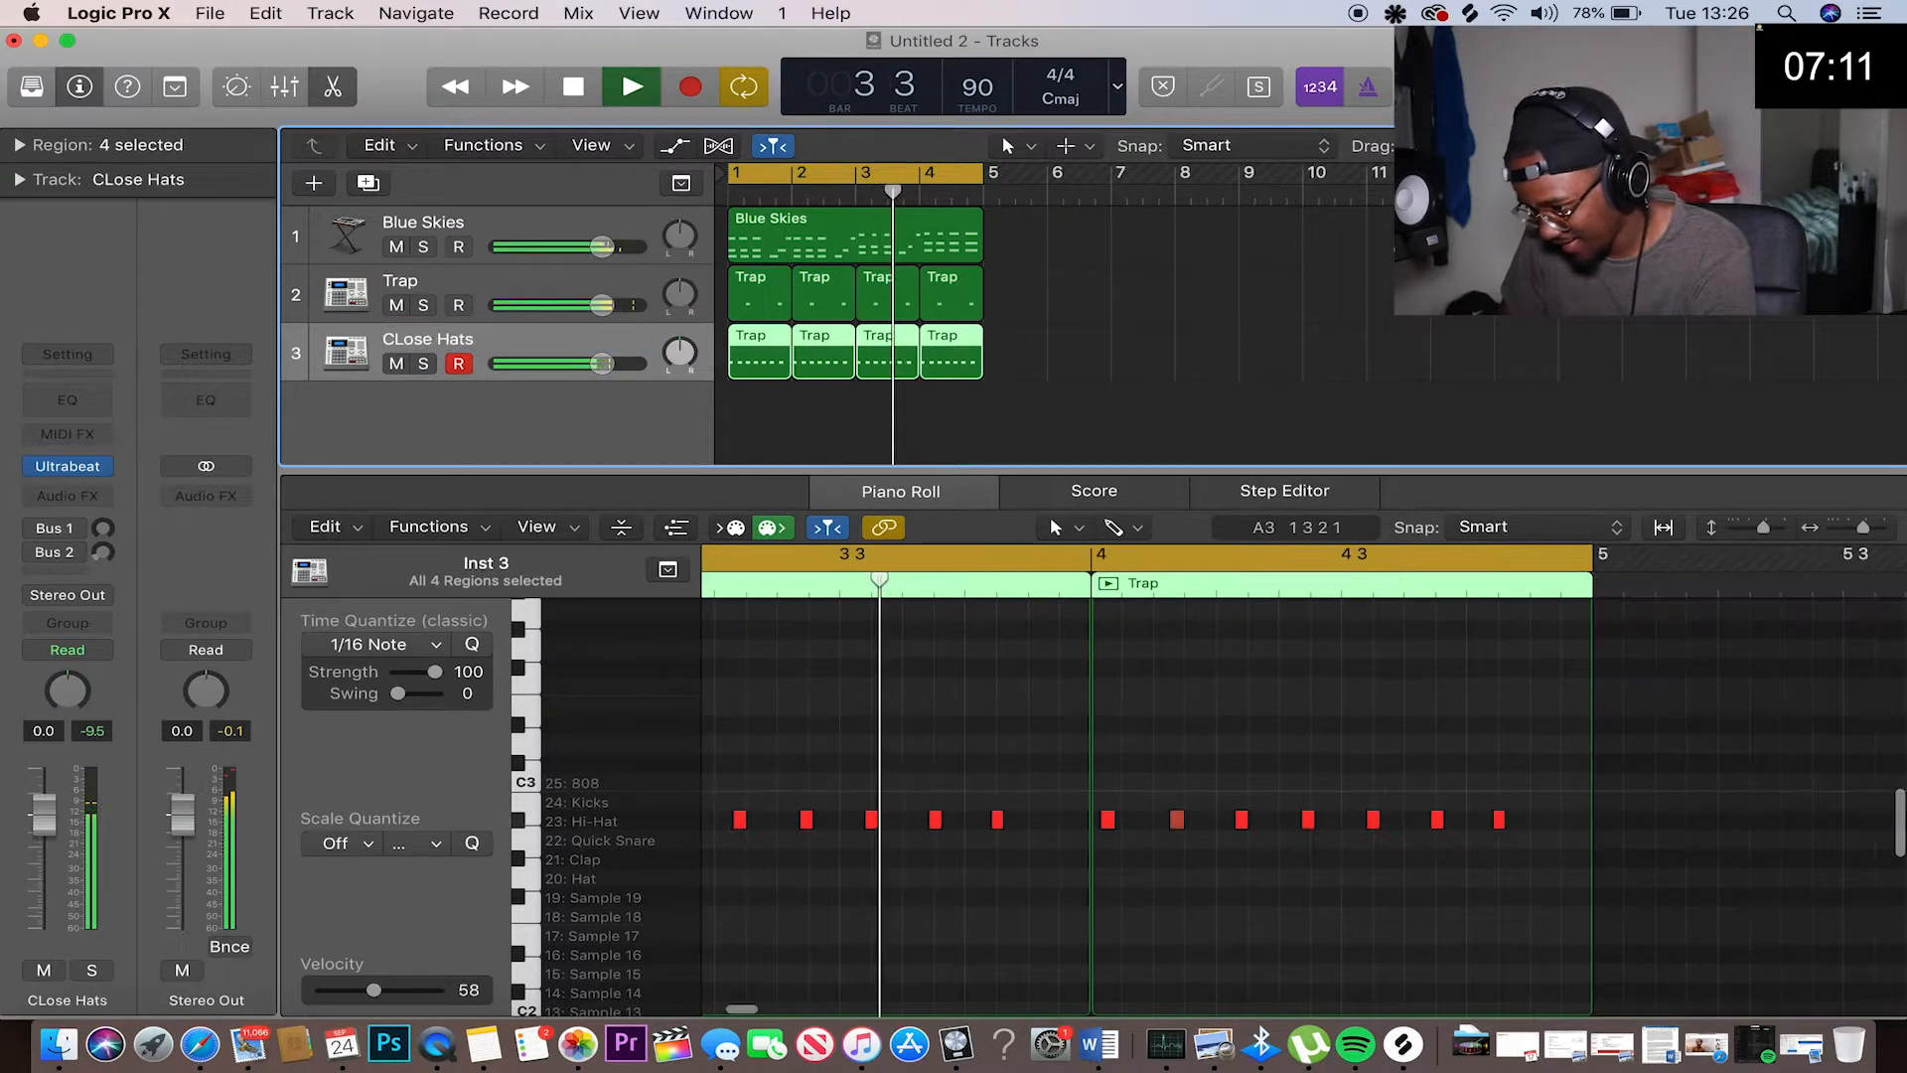
pyautogui.doubleClick(420, 280)
pyautogui.write('Claps')
pyautogui.press('Return')
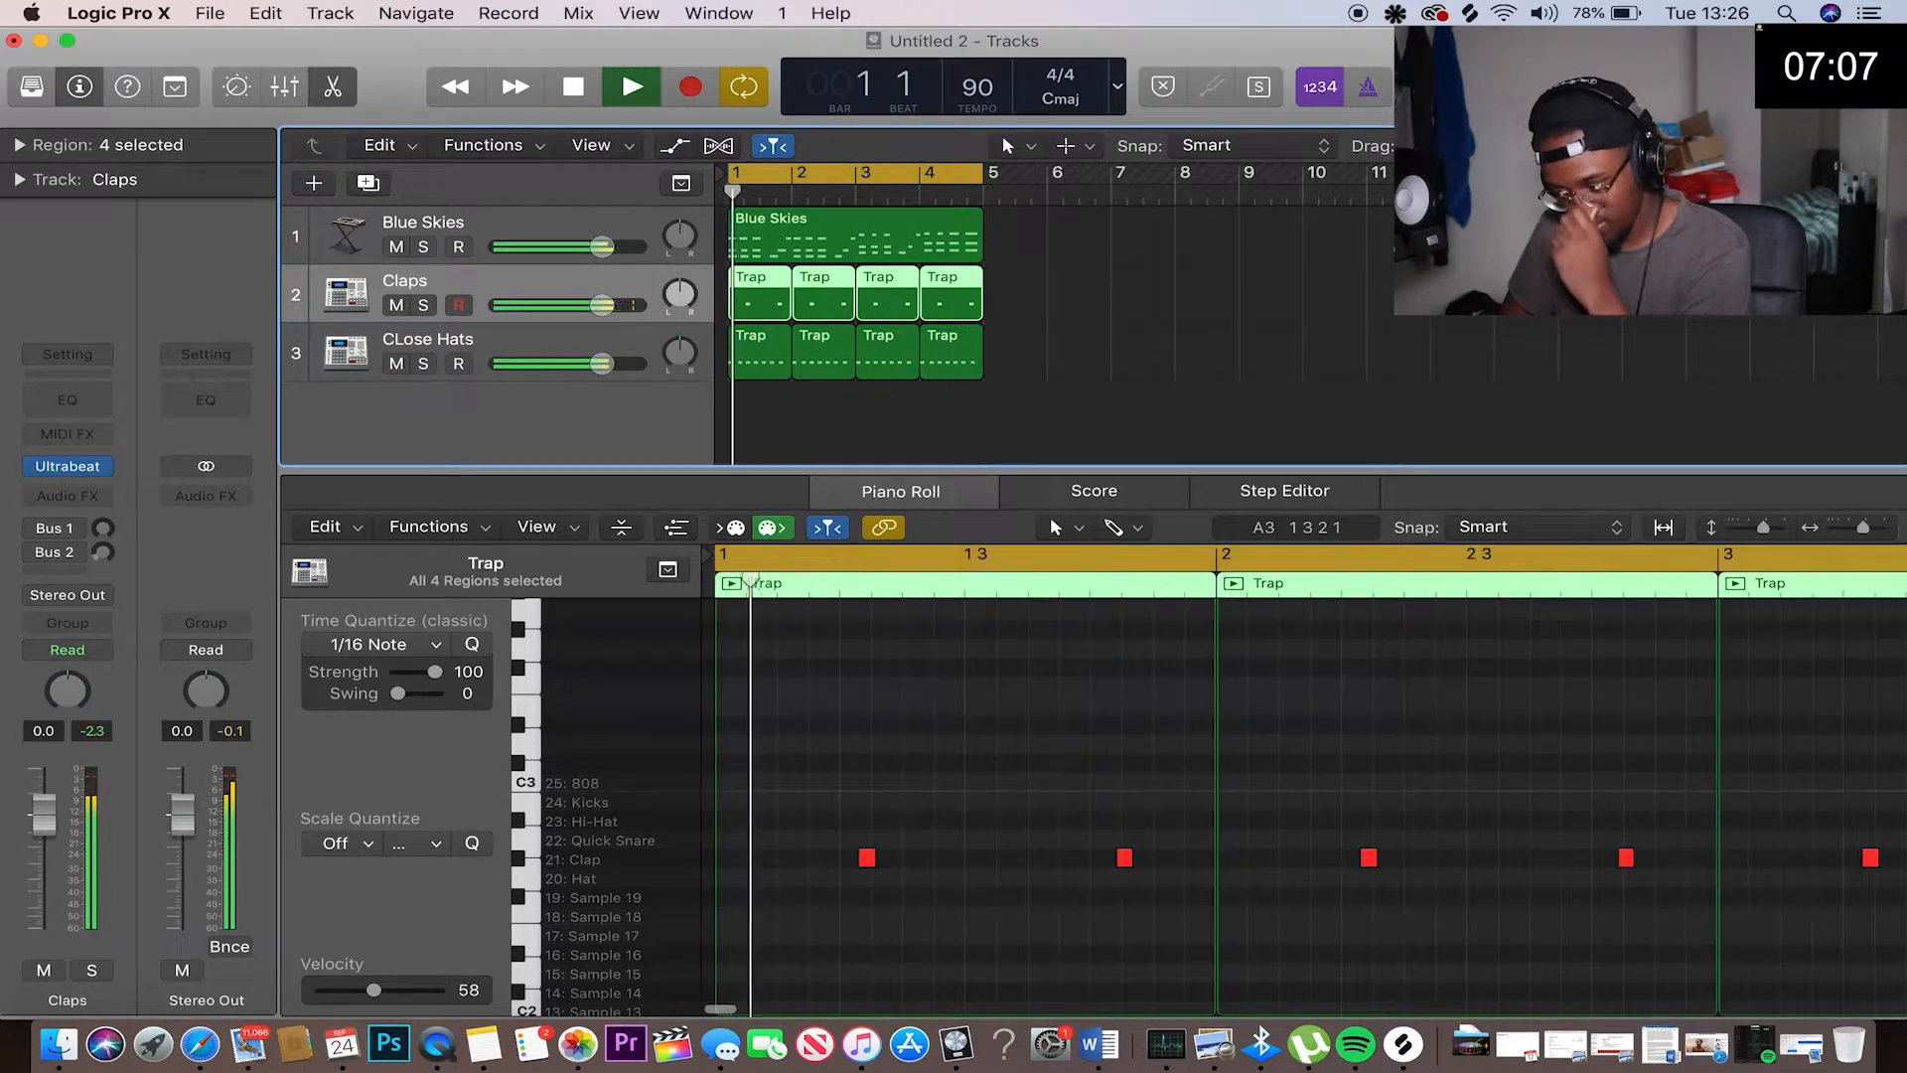
# Duplicate the CLose Hats track with its settings and audition the Trap kit's sounds in the new track's Ultrabeat
pyautogui.click(433, 343)
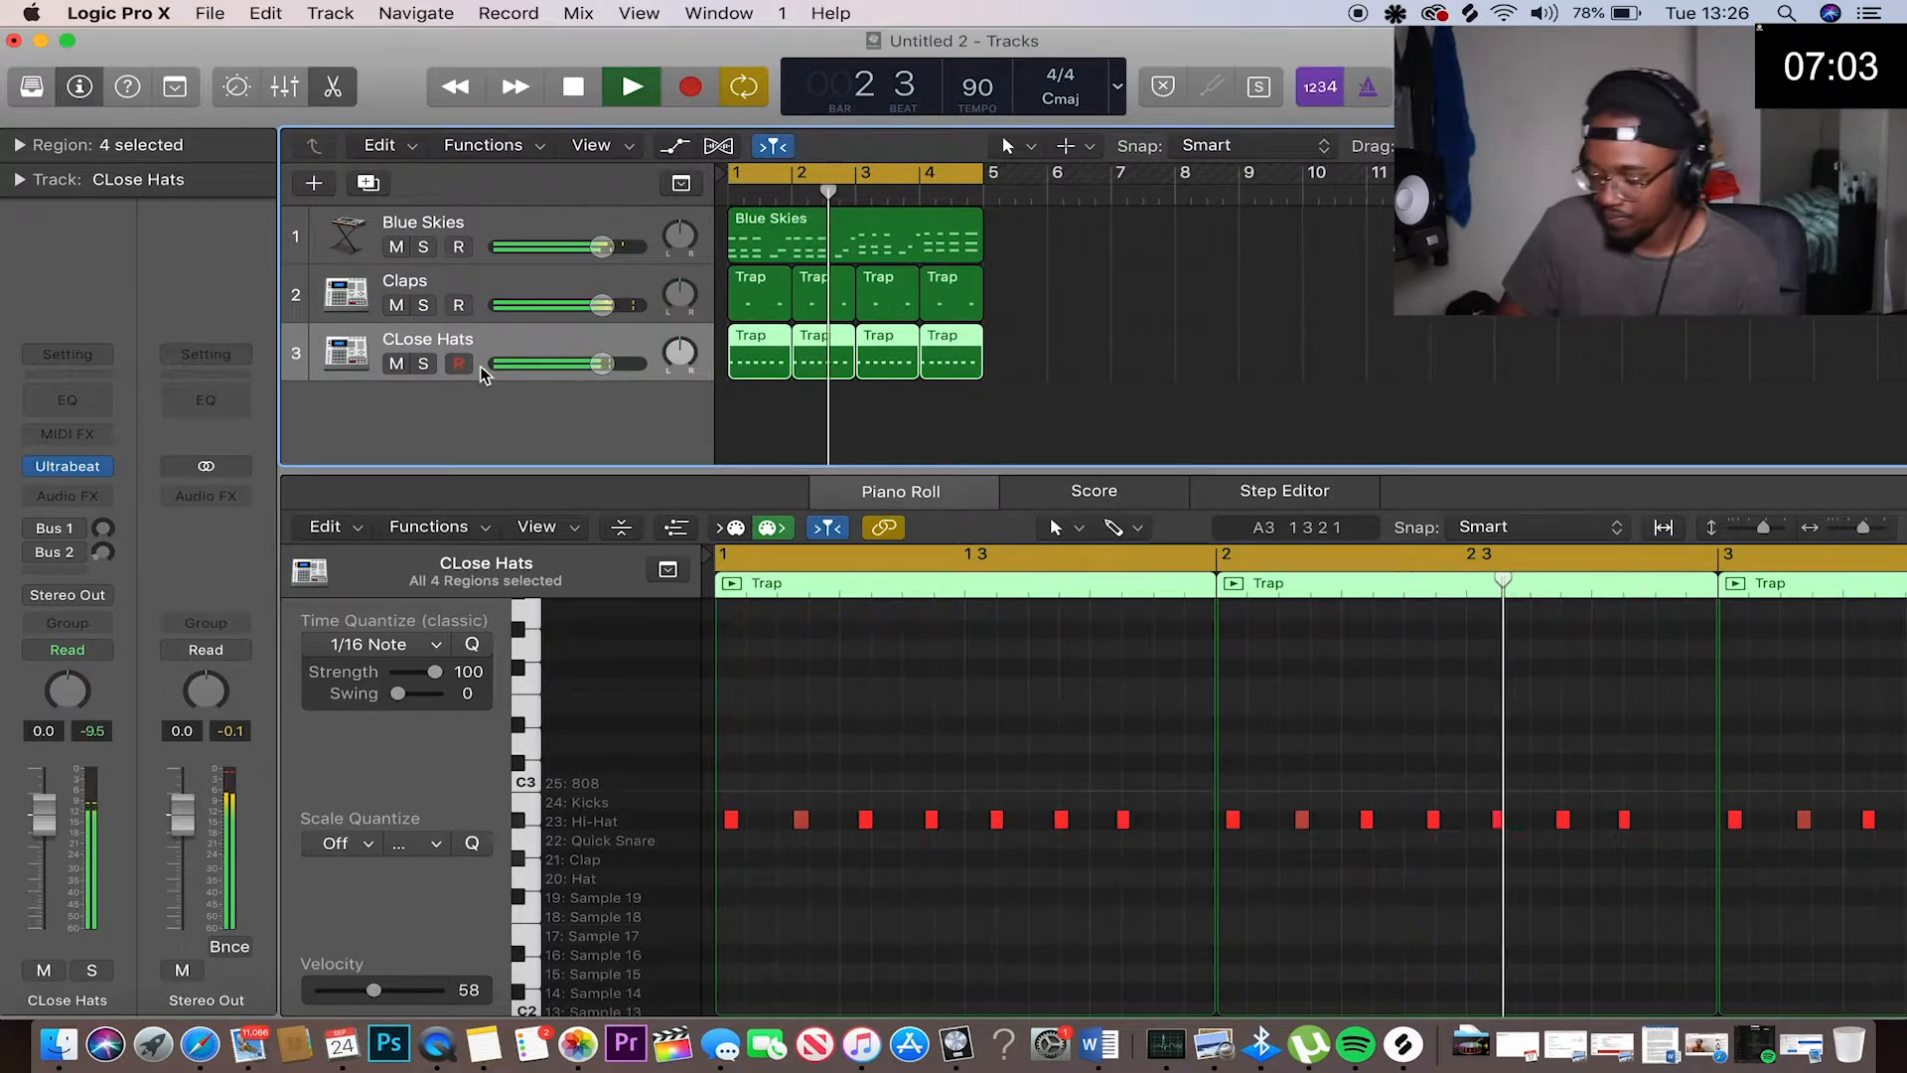
pyautogui.press('super+d')
pyautogui.press('space')
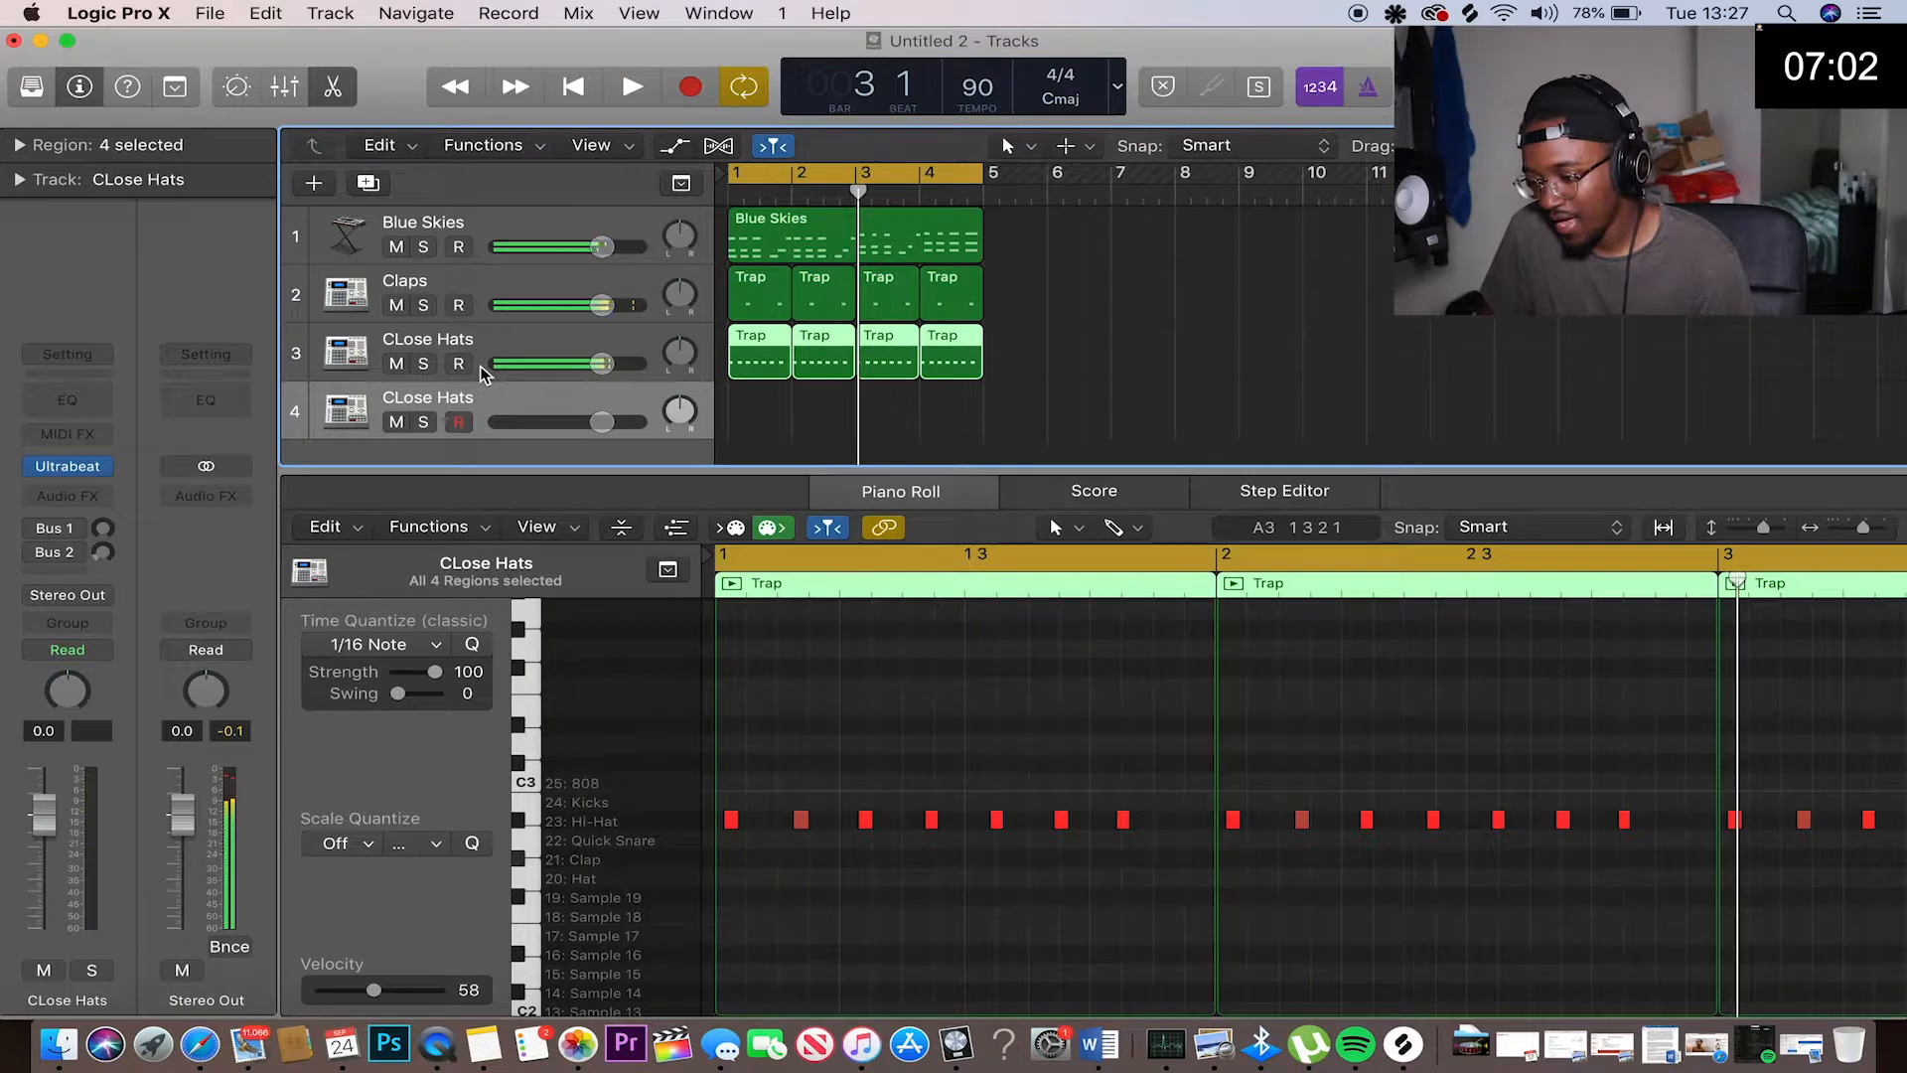
pyautogui.click(68, 466)
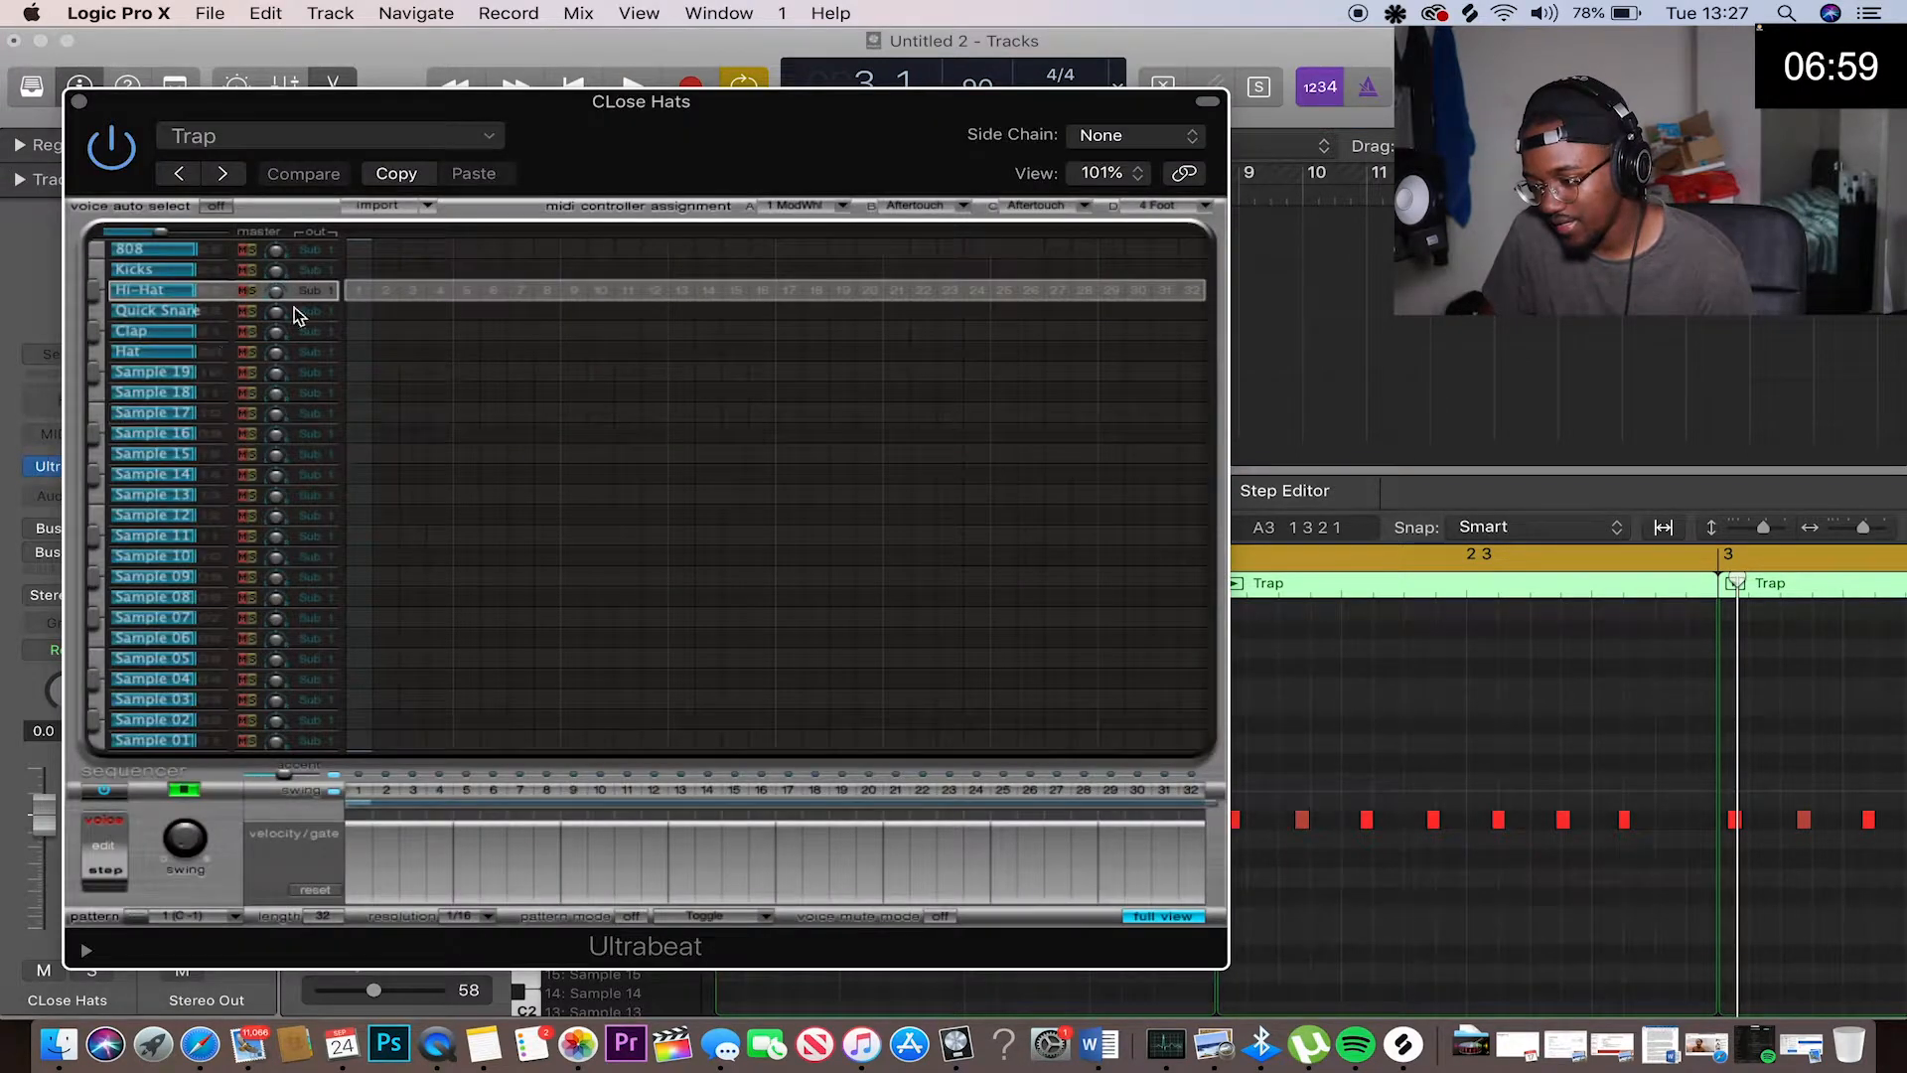
pyautogui.click(140, 278)
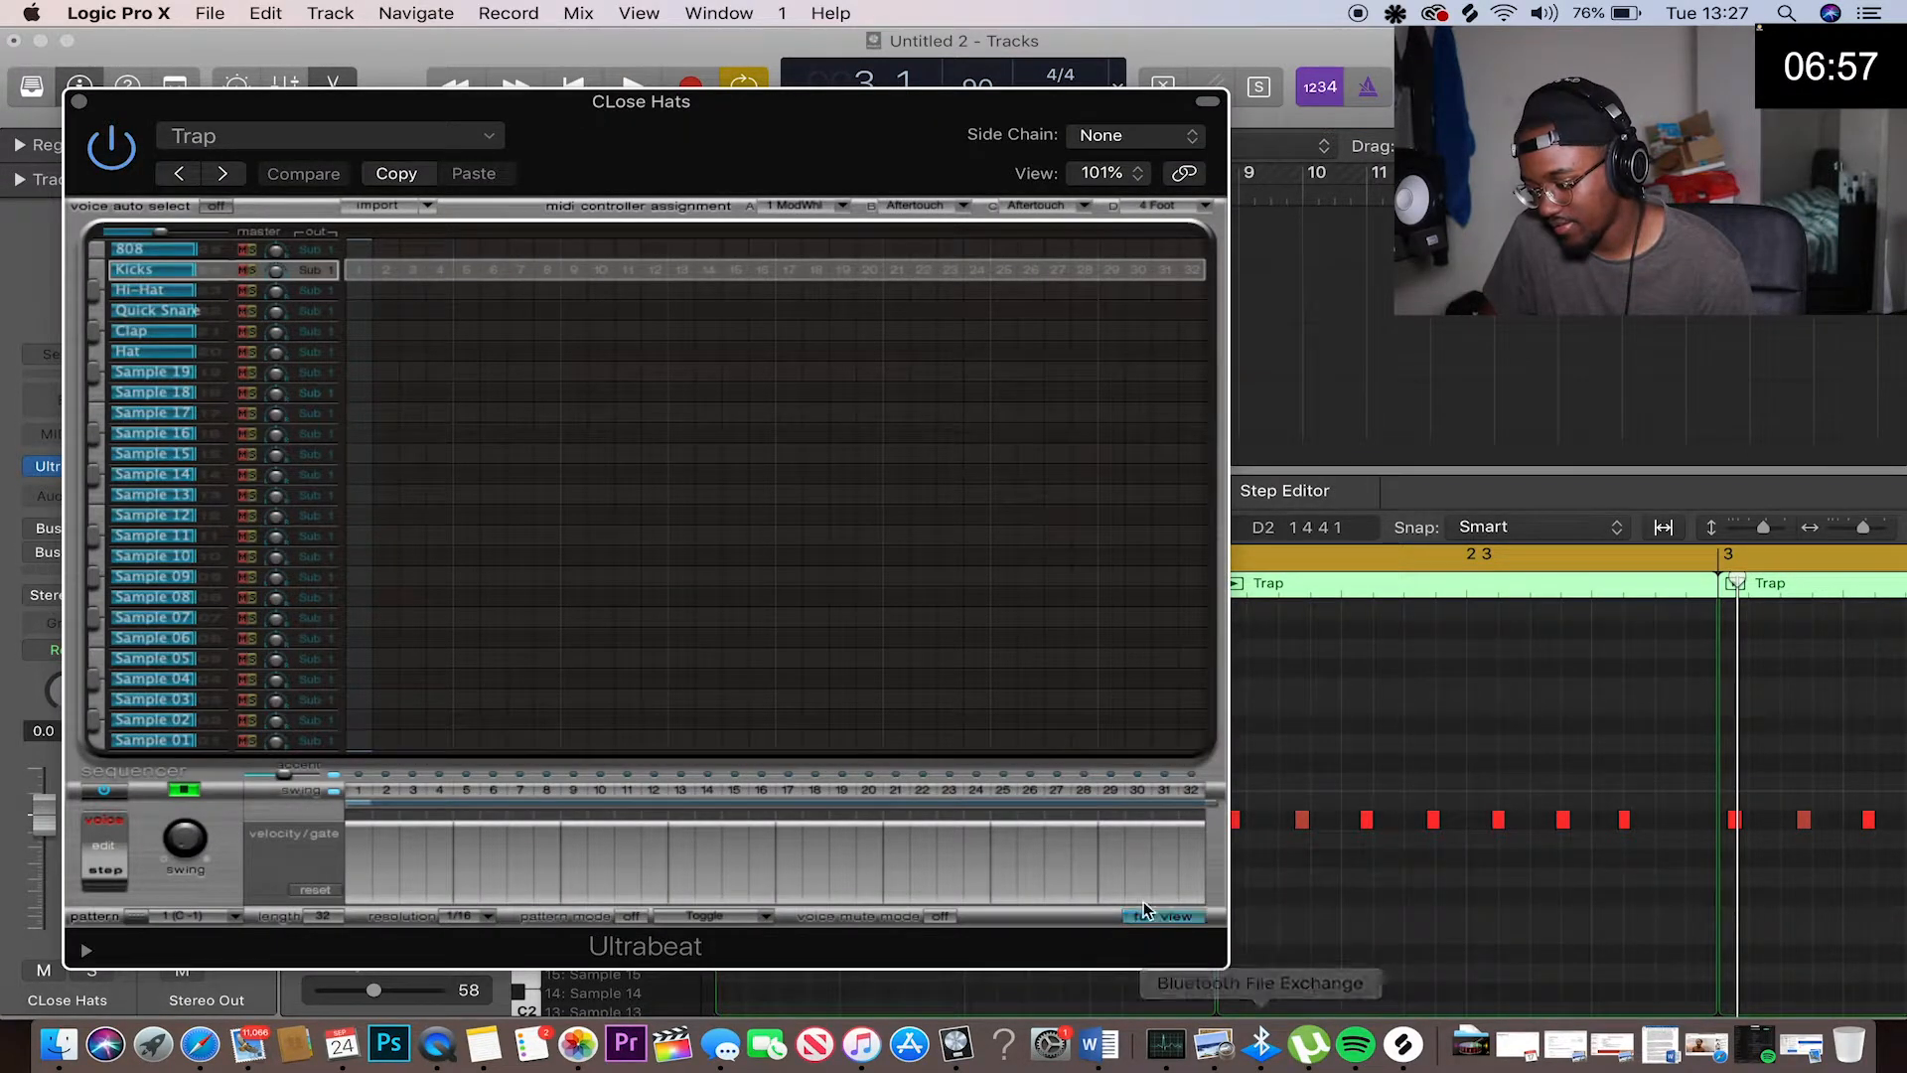
pyautogui.click(1172, 918)
pyautogui.click(96, 292)
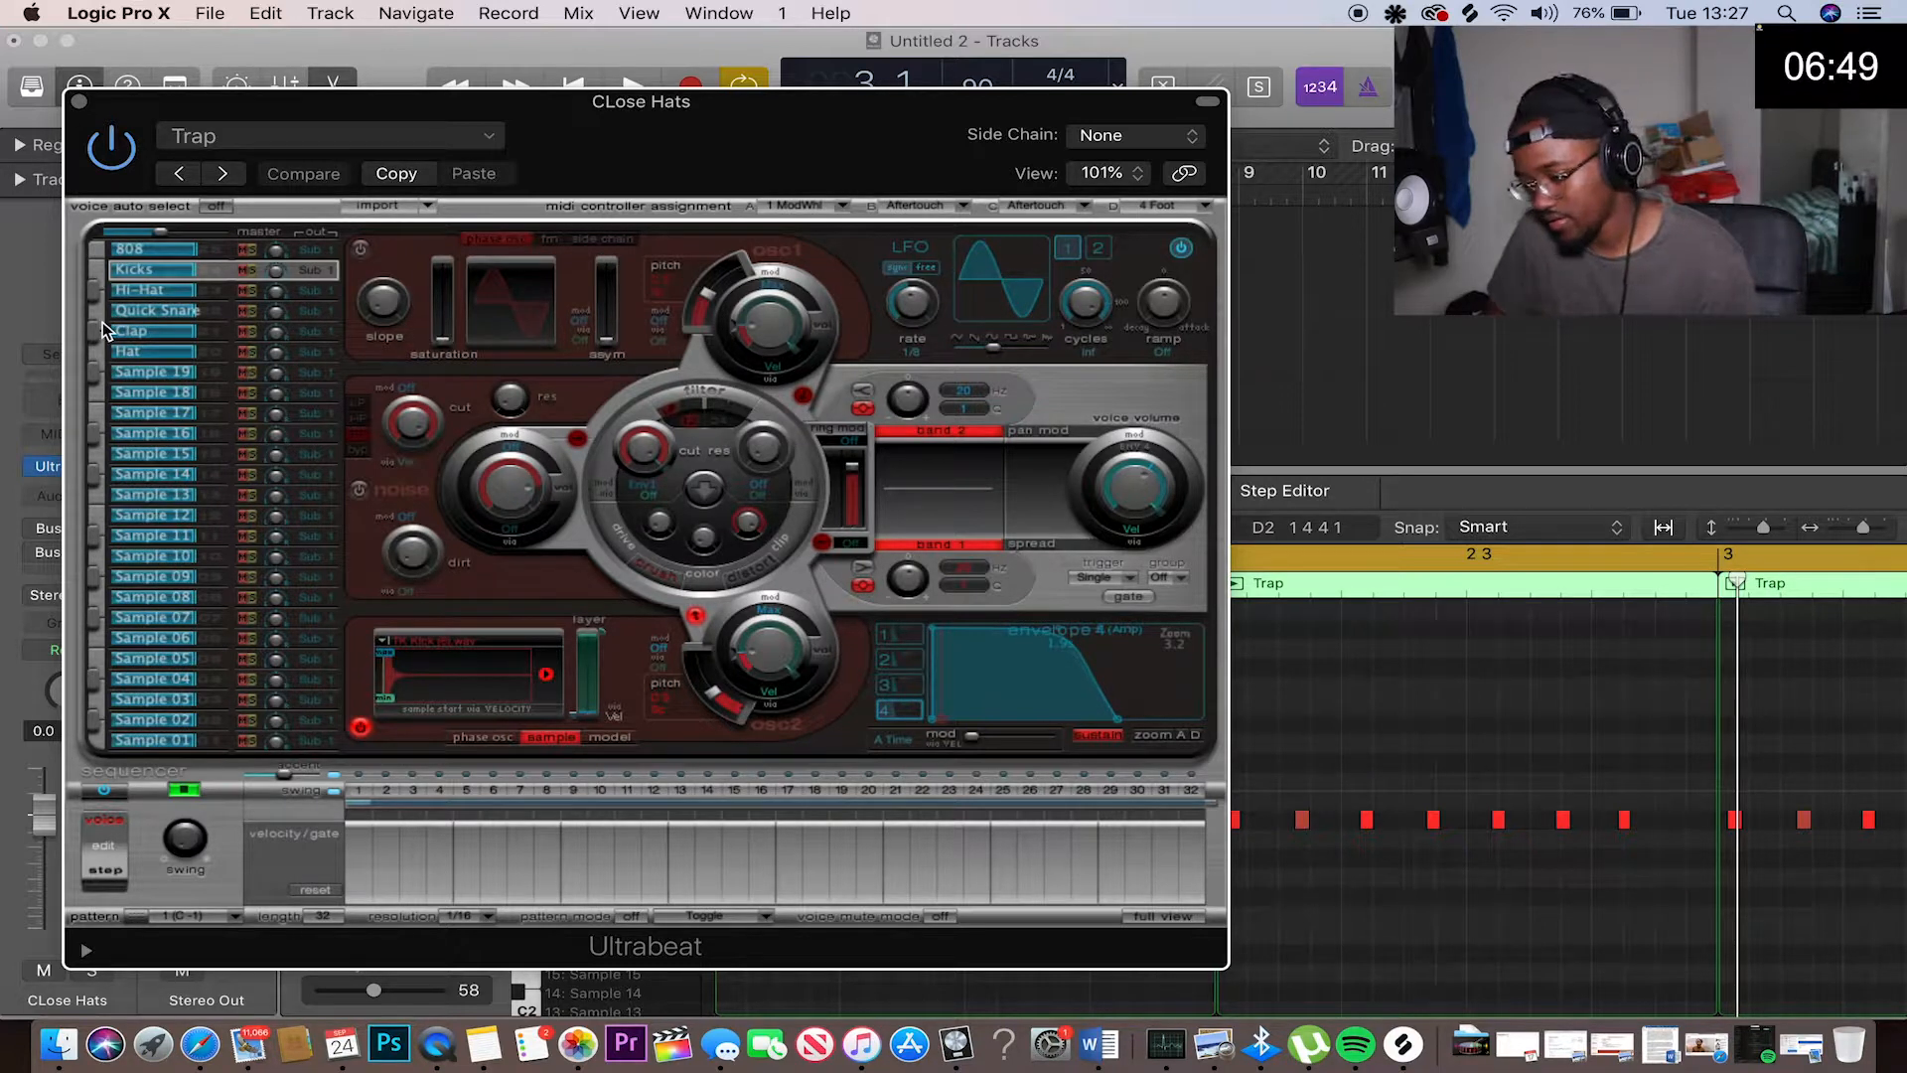
pyautogui.press('space')
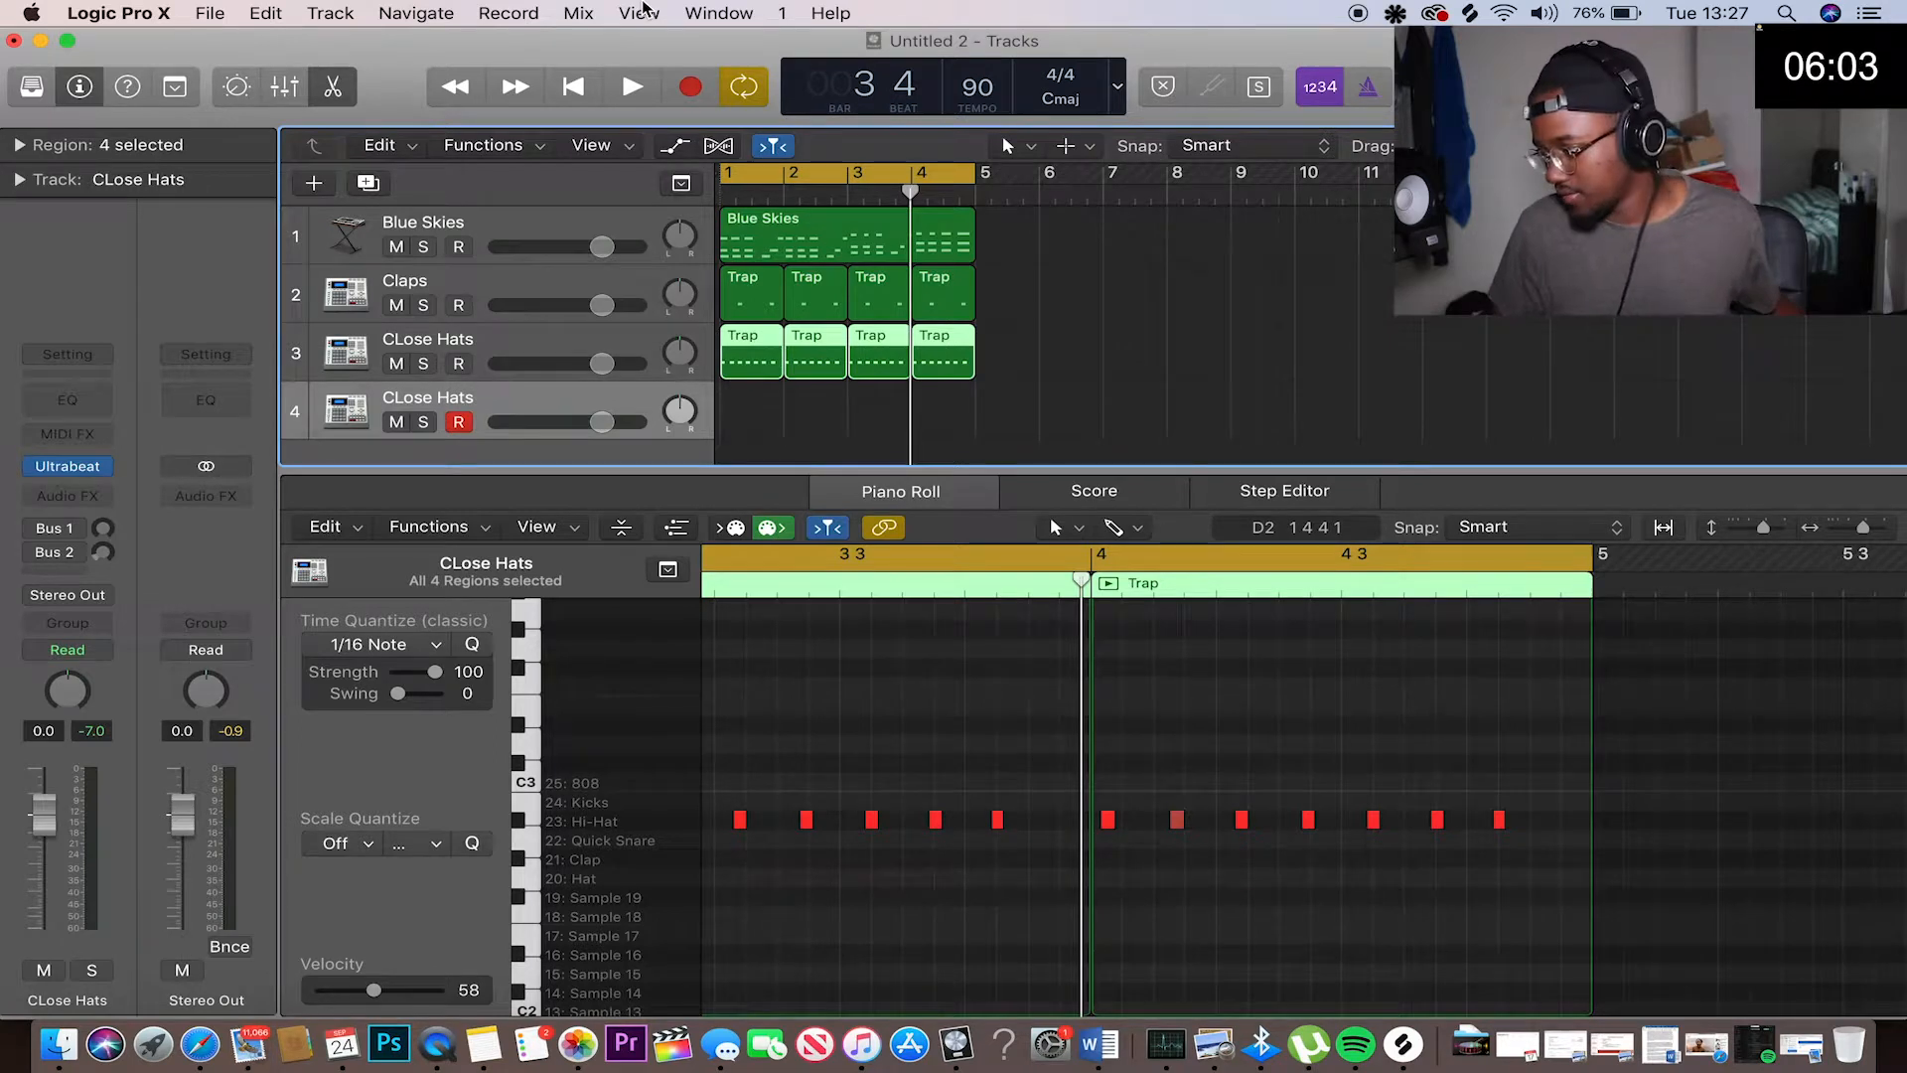
# Record a two-bar region with one Hat hit late in bar 1 on the fourth track and repeat it once
pyautogui.press('r')
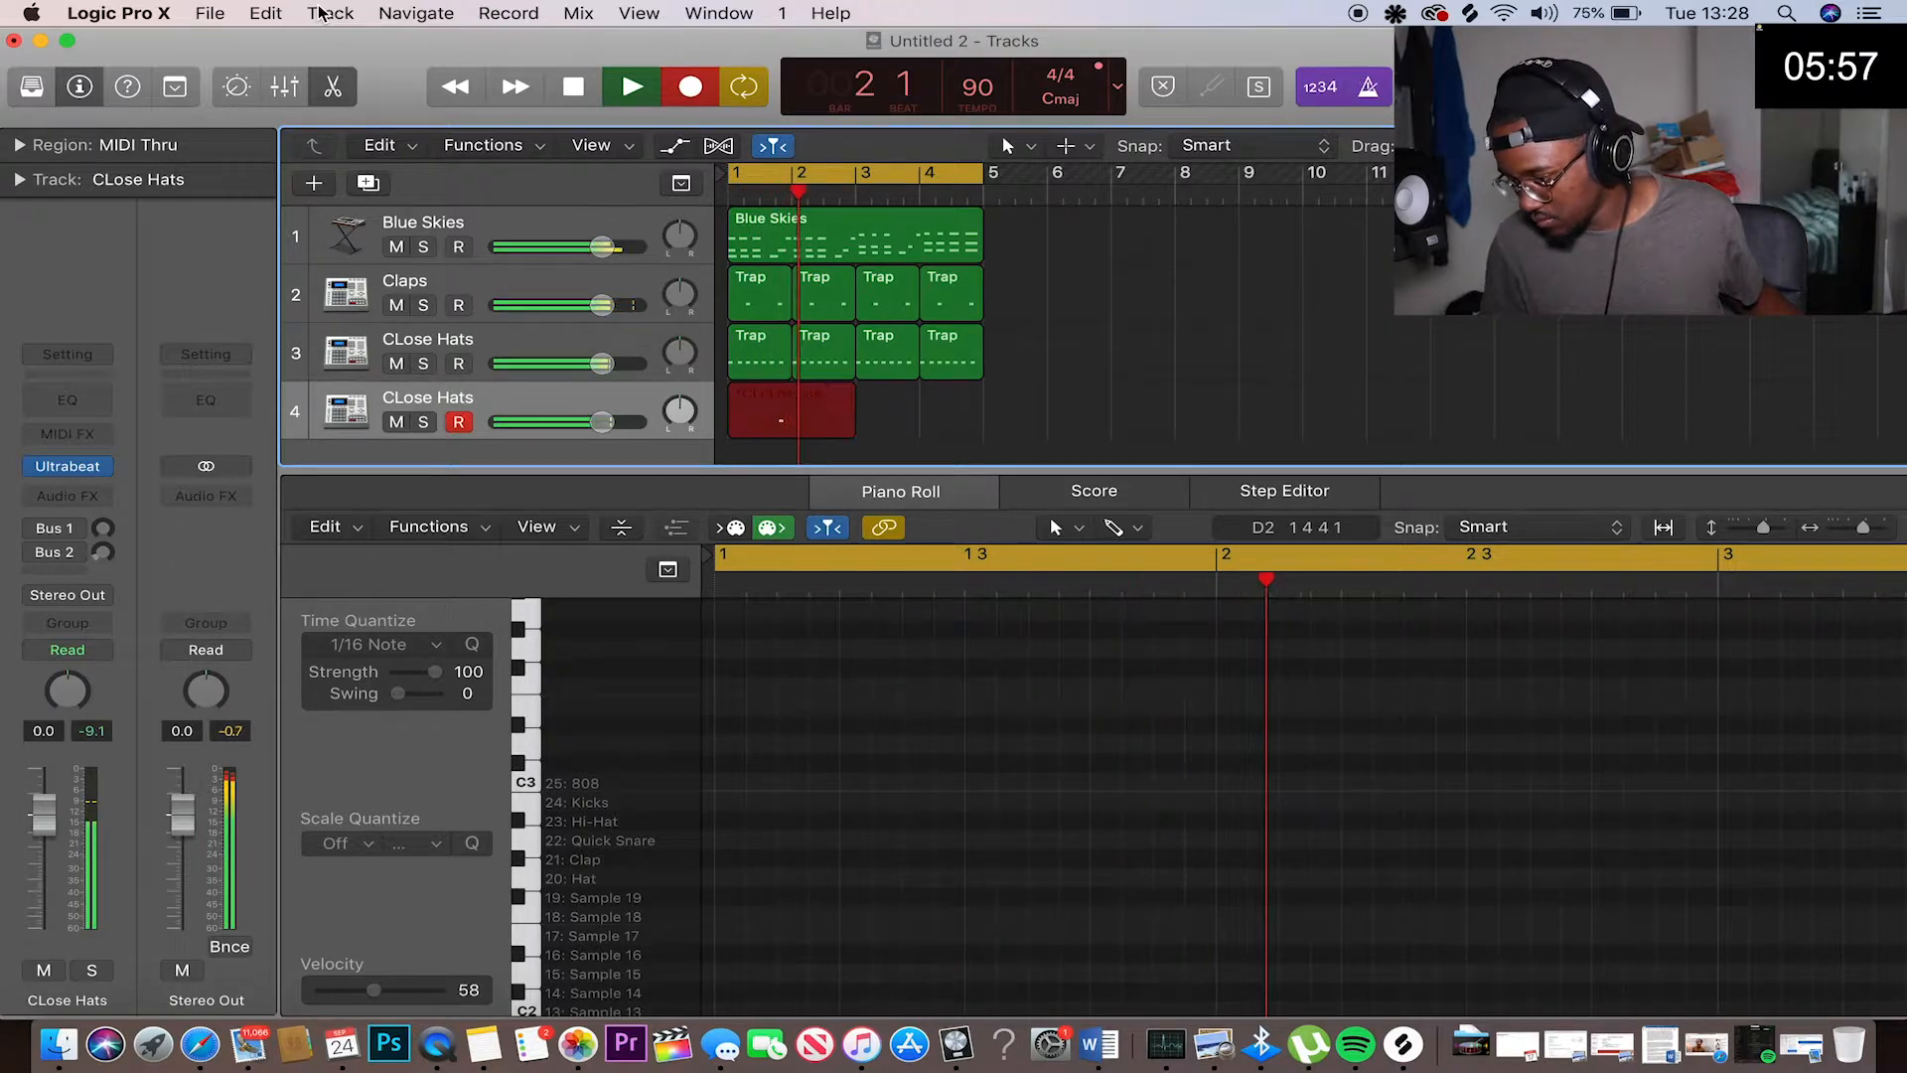
pyautogui.press('space')
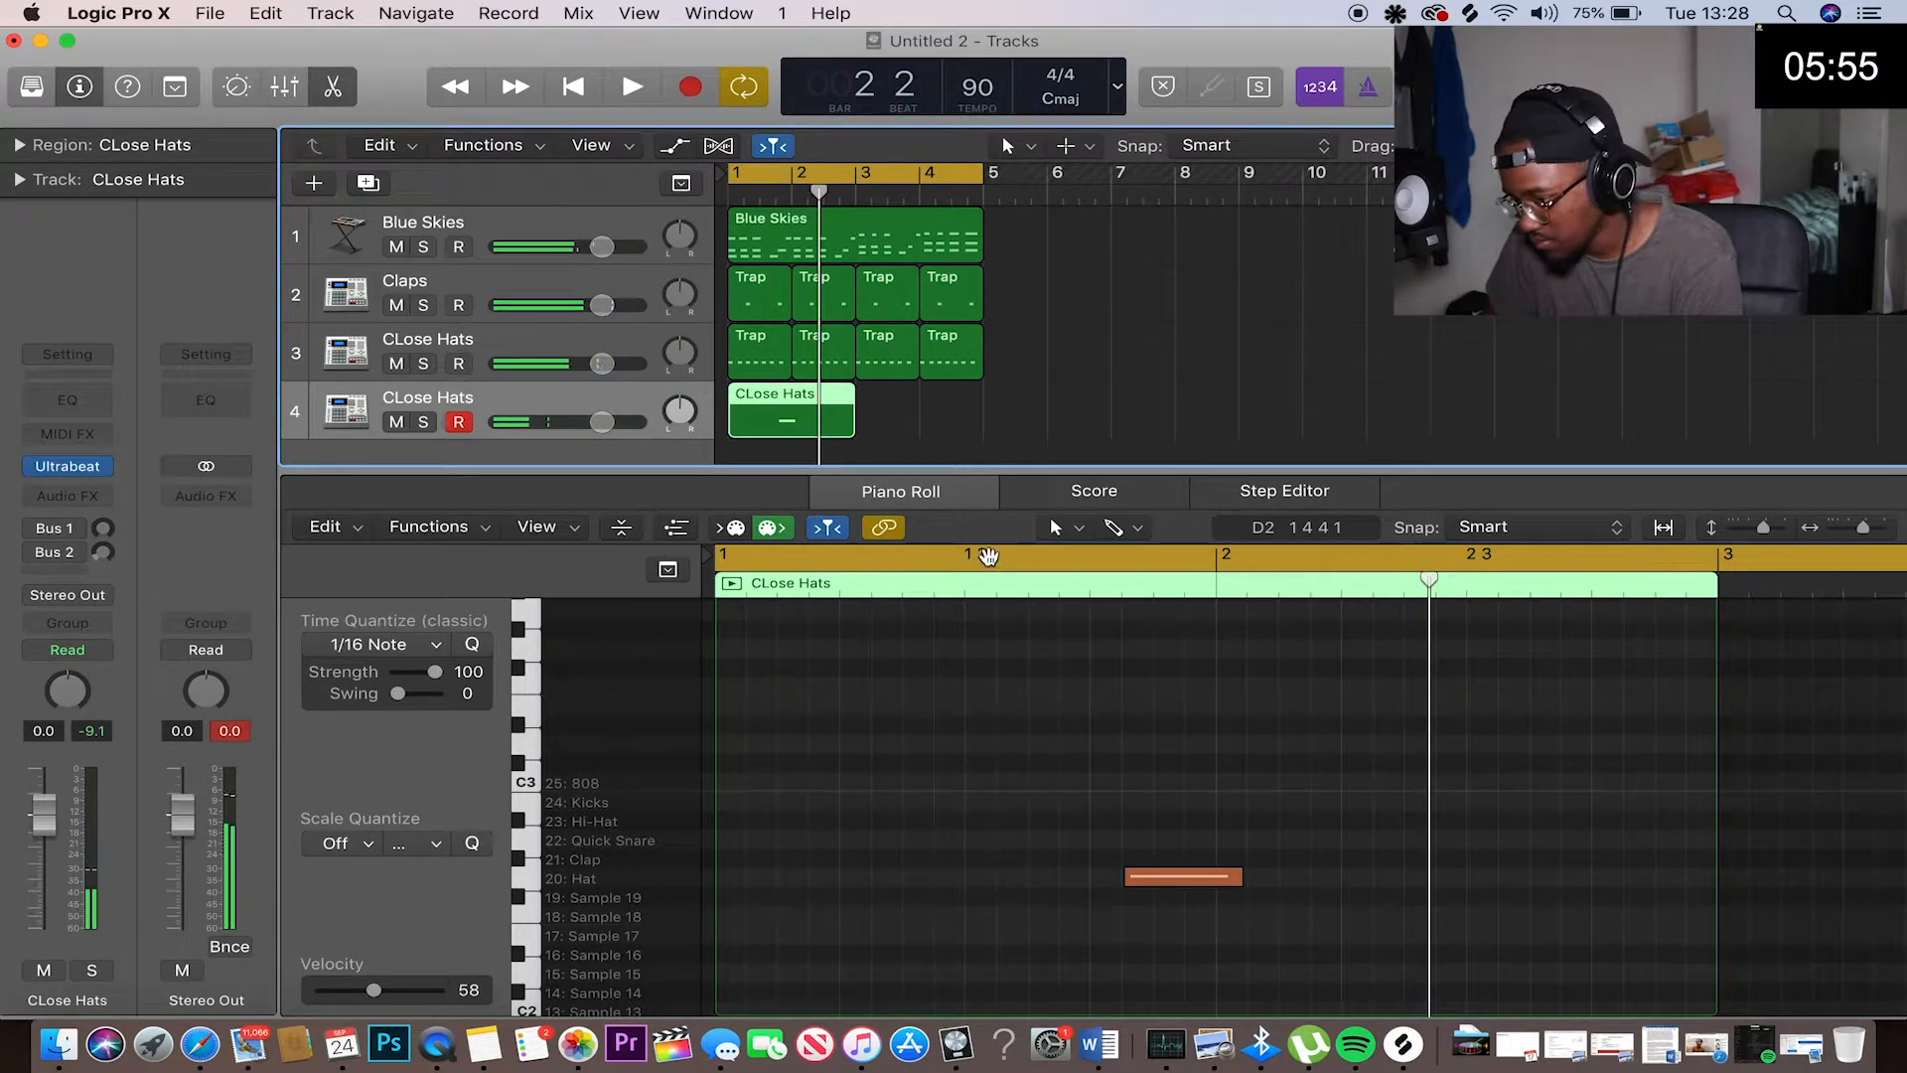
pyautogui.press('super+r')
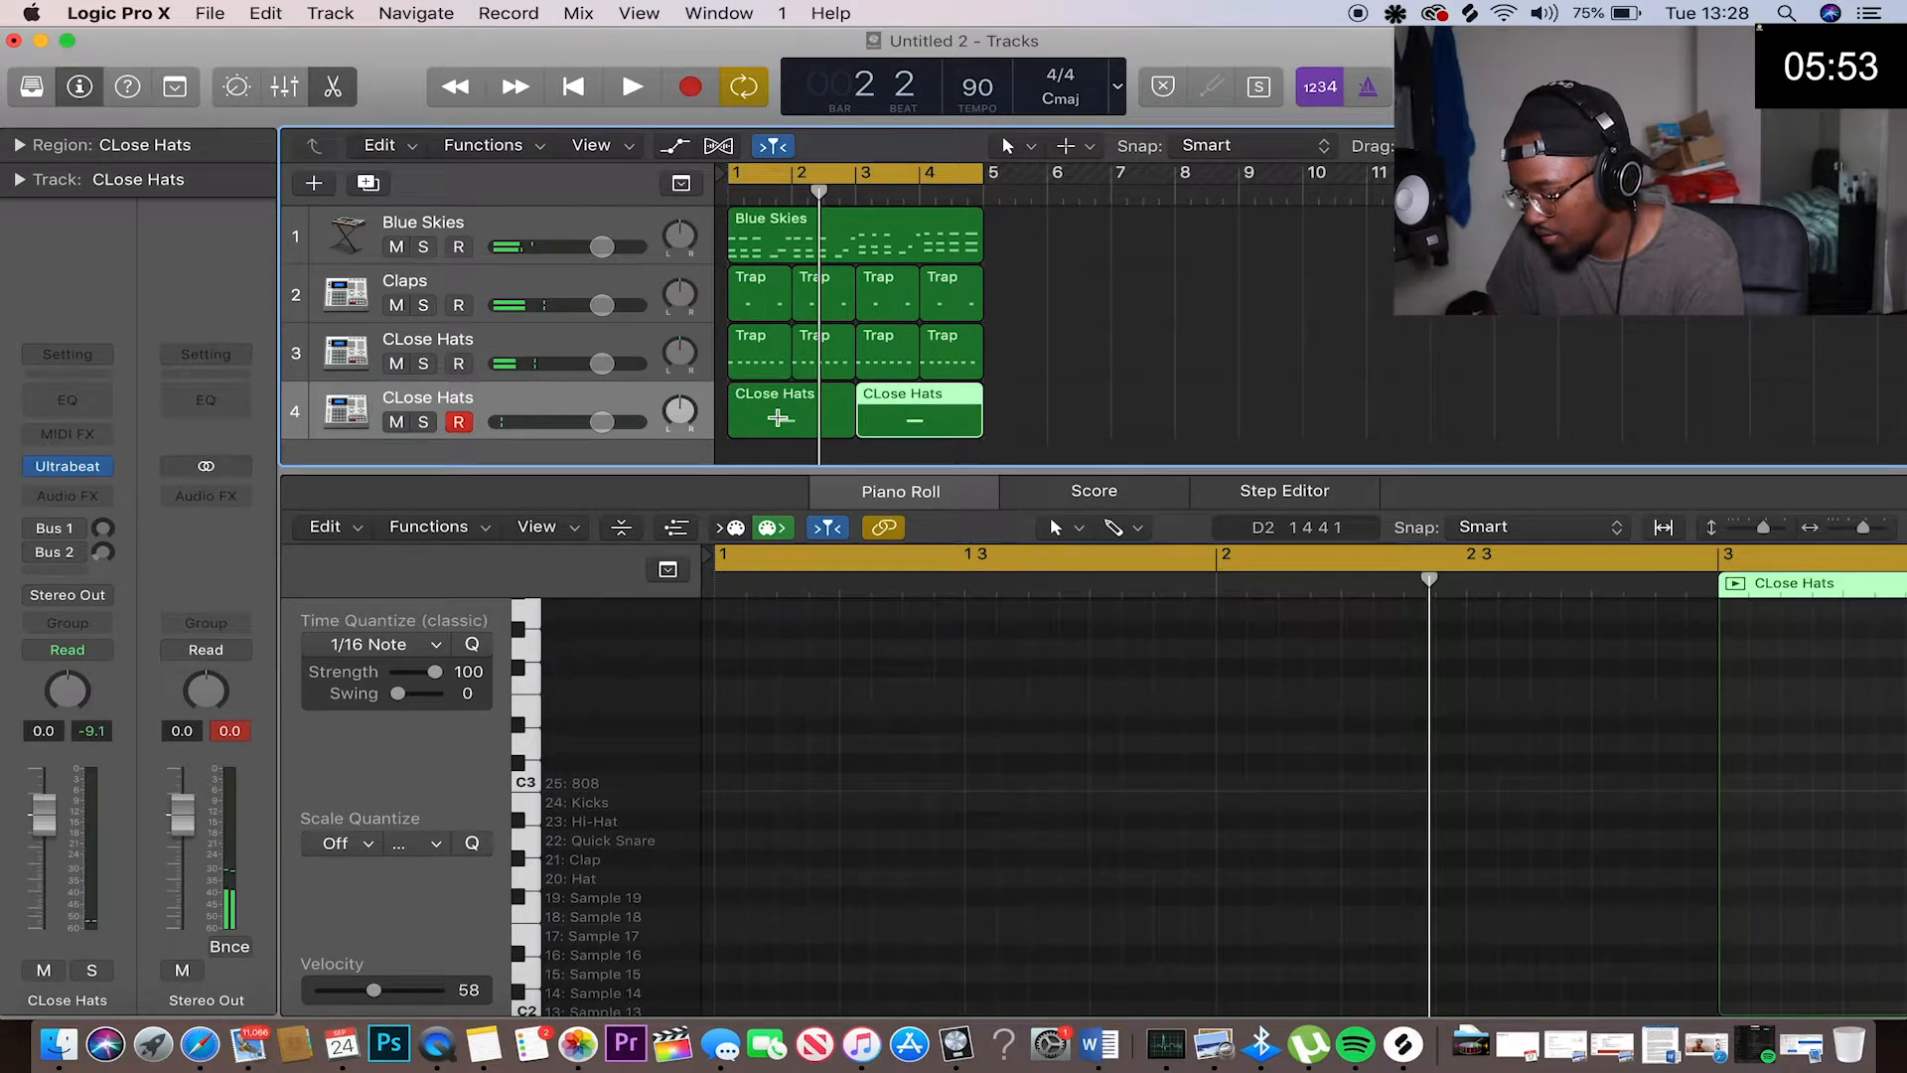
# Play the loop and show both fourth-track hat regions together in the Piano Roll
pyautogui.press('space')
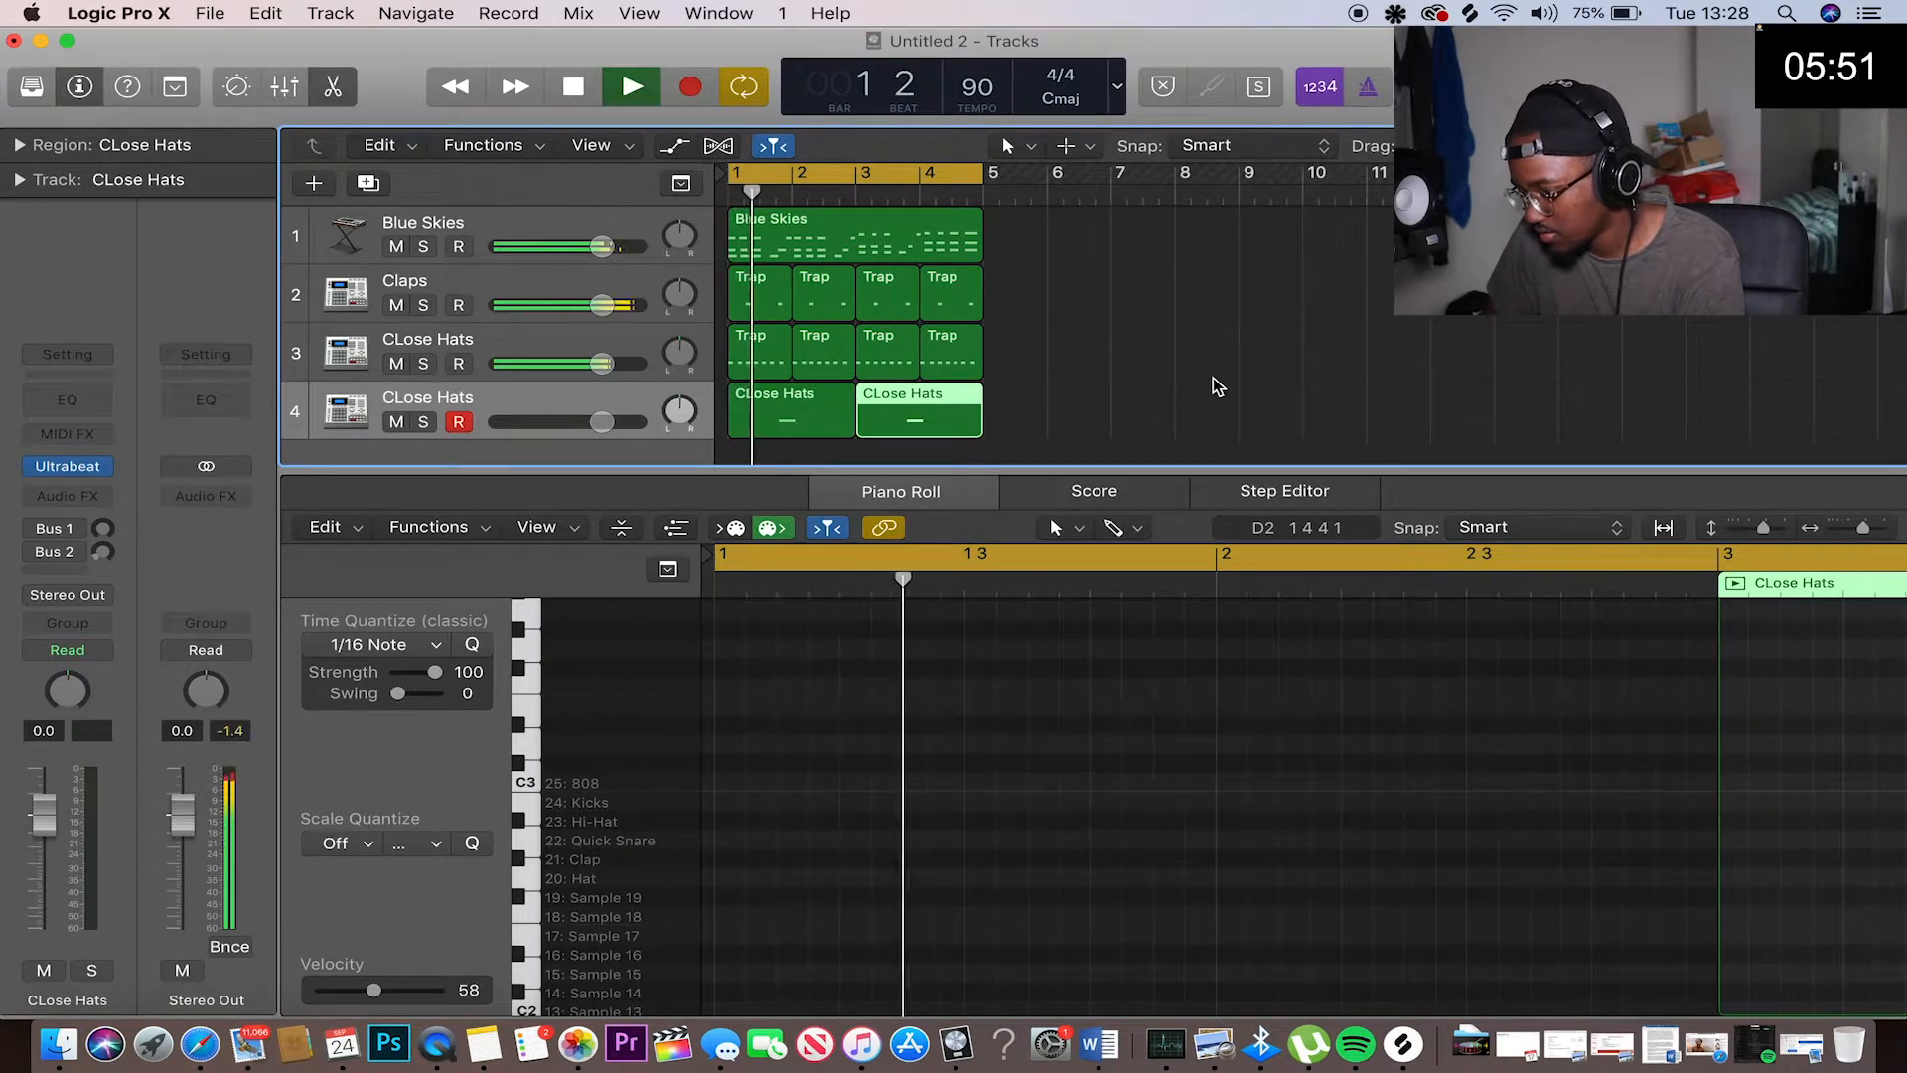
pyautogui.keyDown('shift'); pyautogui.click(818, 429); pyautogui.keyUp('shift')
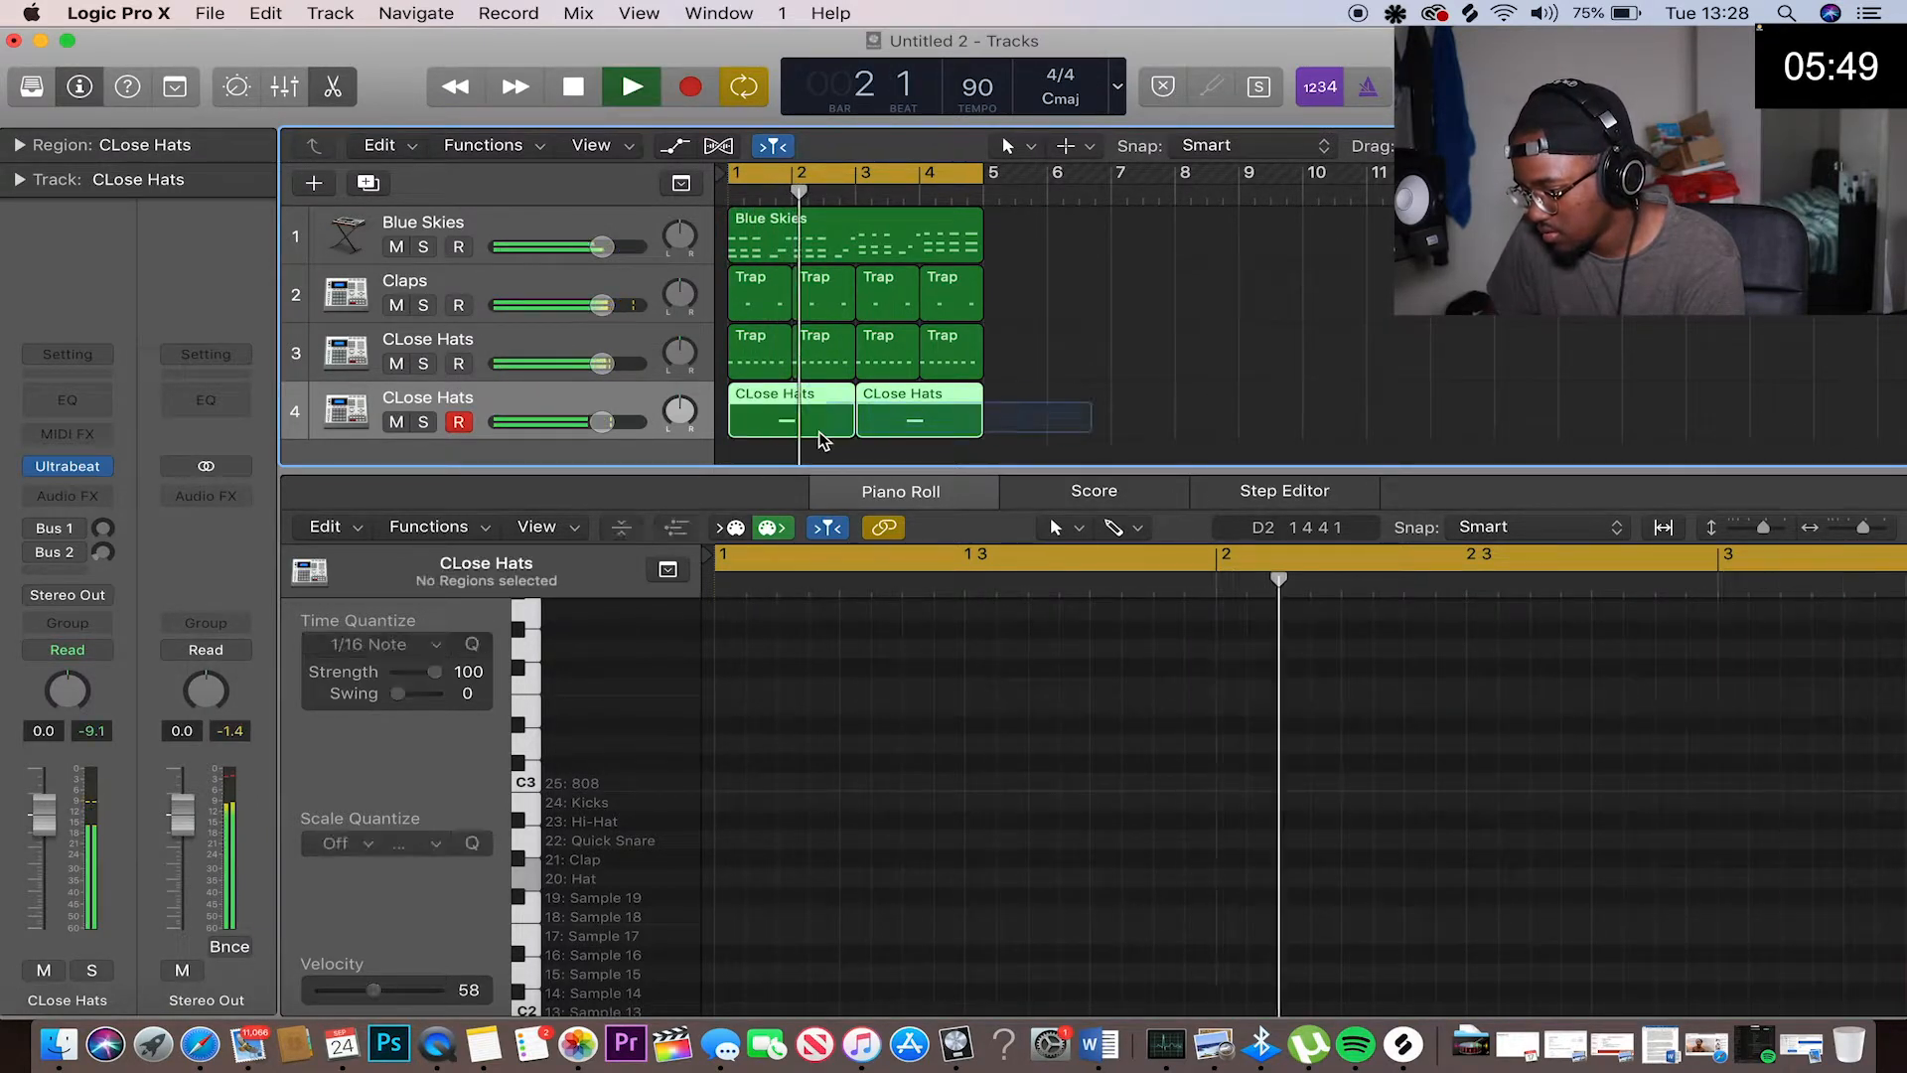
pyautogui.scroll(-3, 1239, 663)
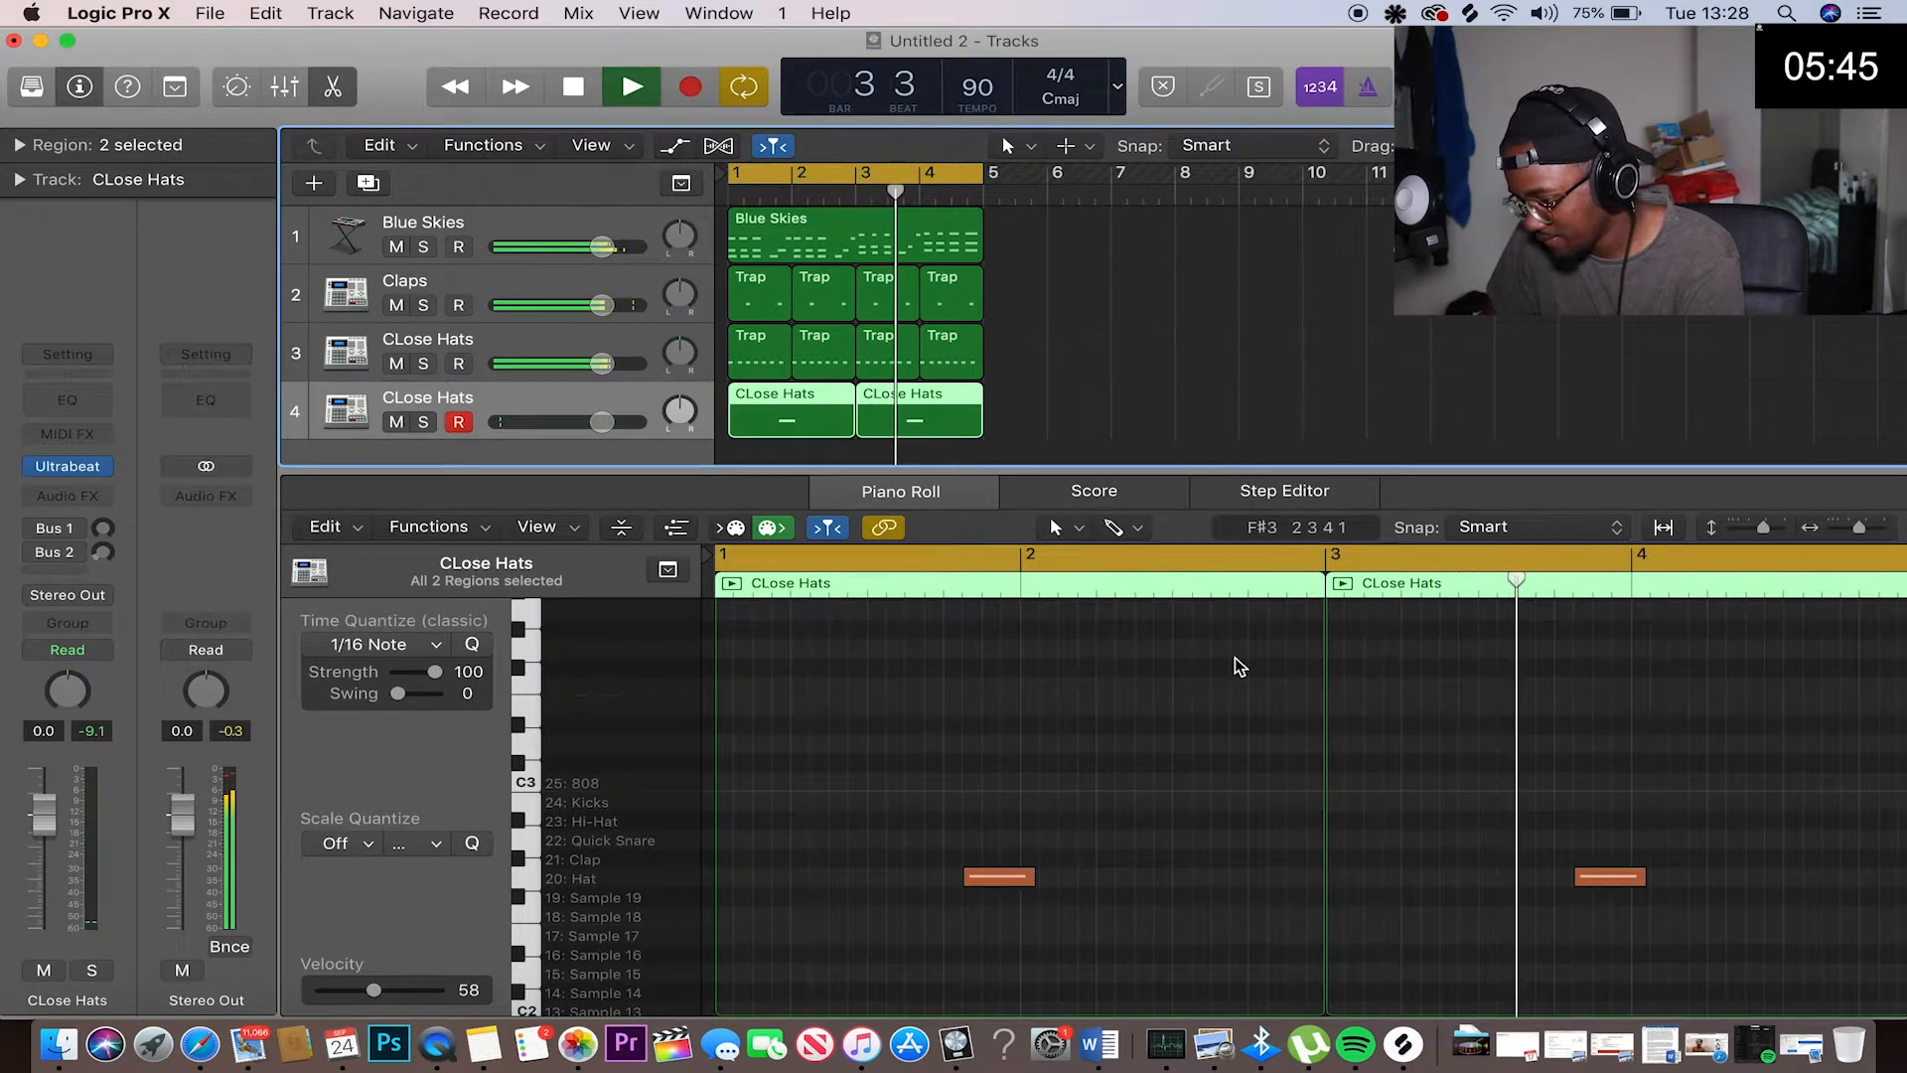
# Stop the loop and record extra Hat hits late in bars 2 and 4 on the fourth track
pyautogui.press('space')
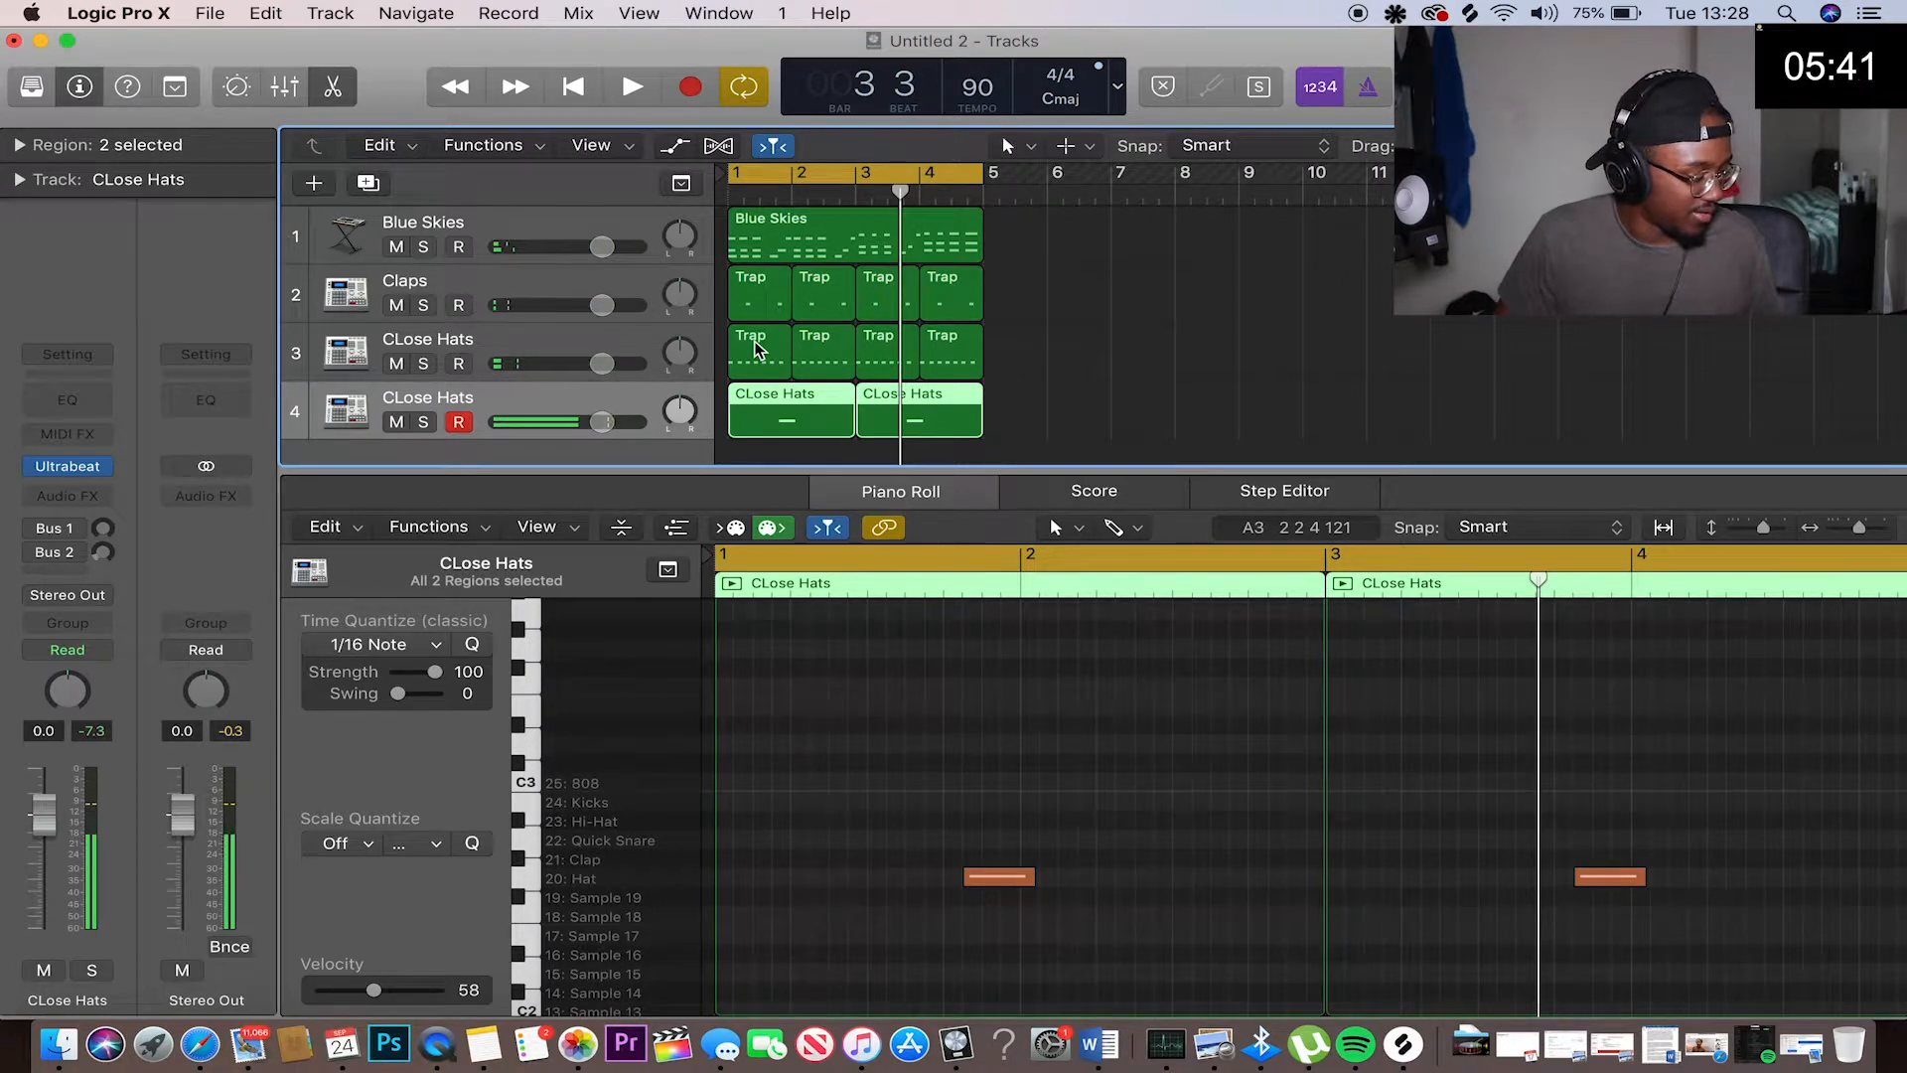
pyautogui.press('r')
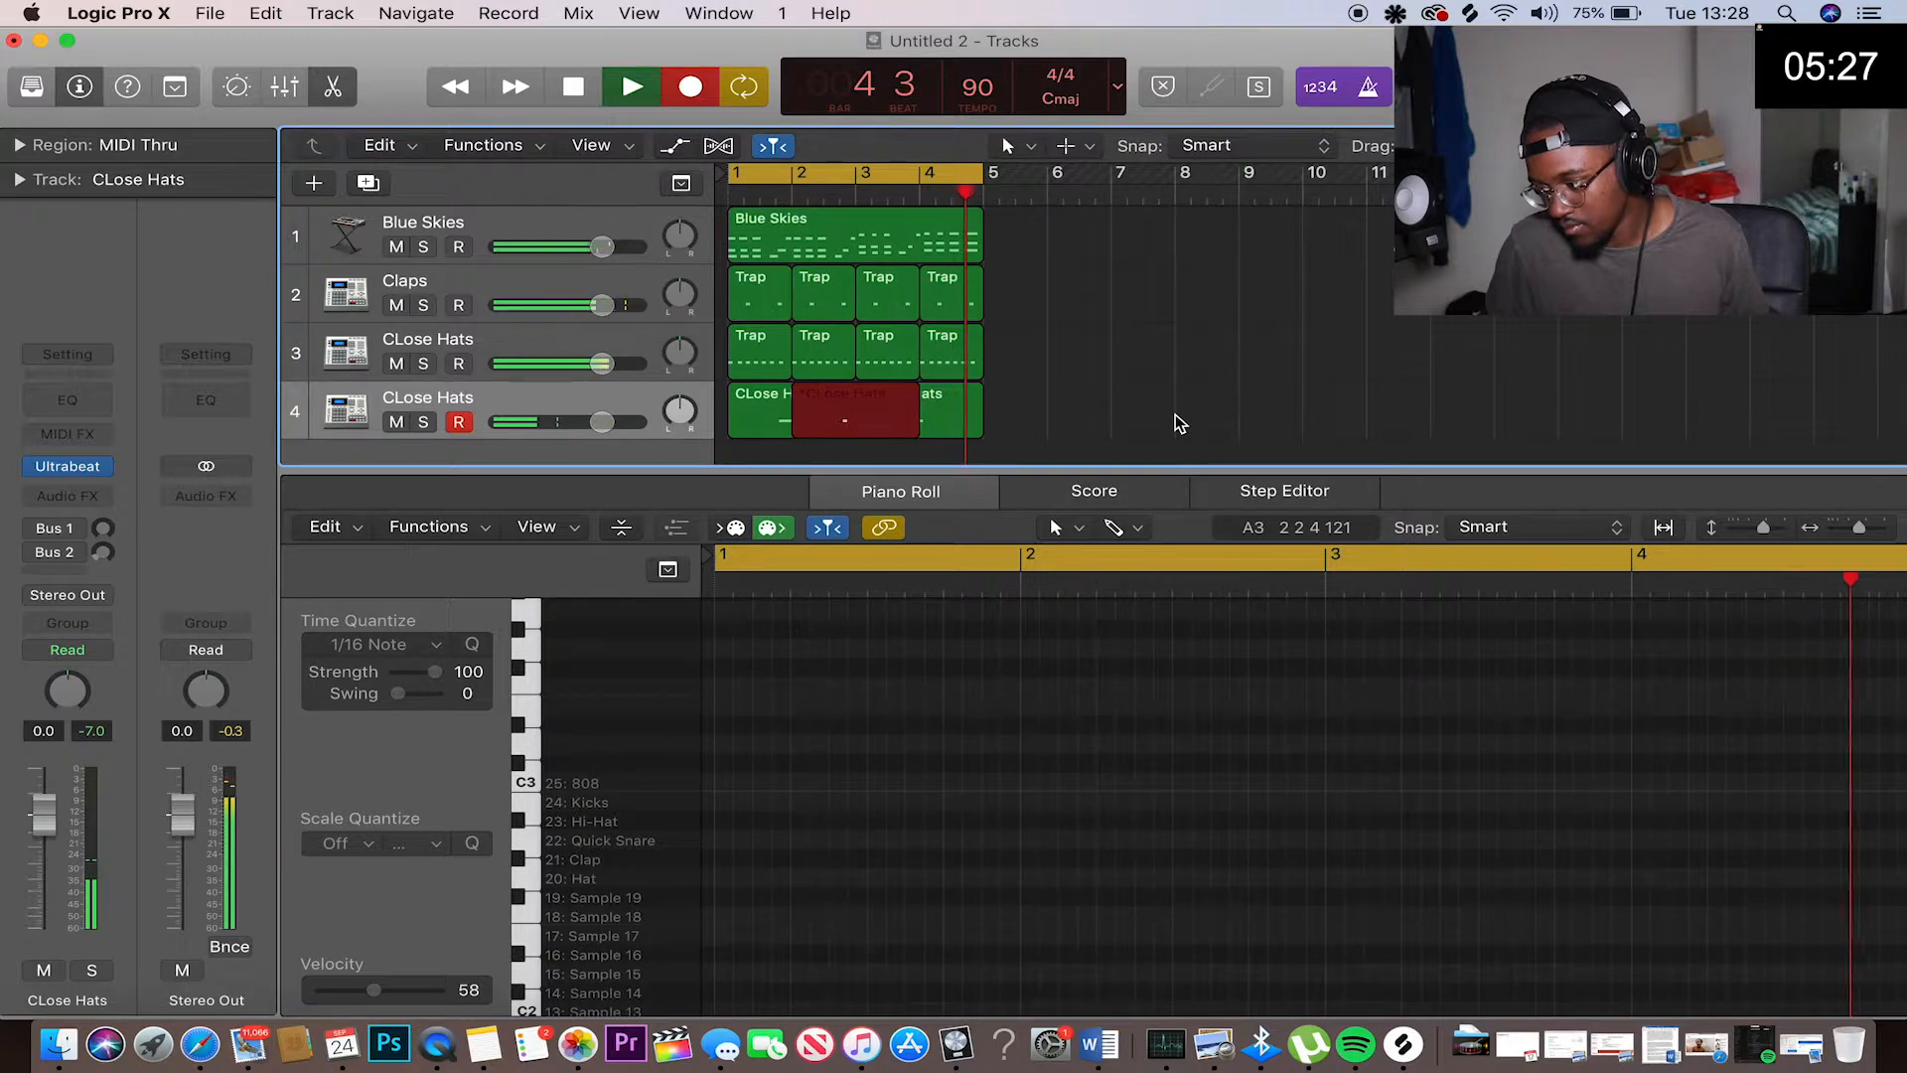
pyautogui.press('space')
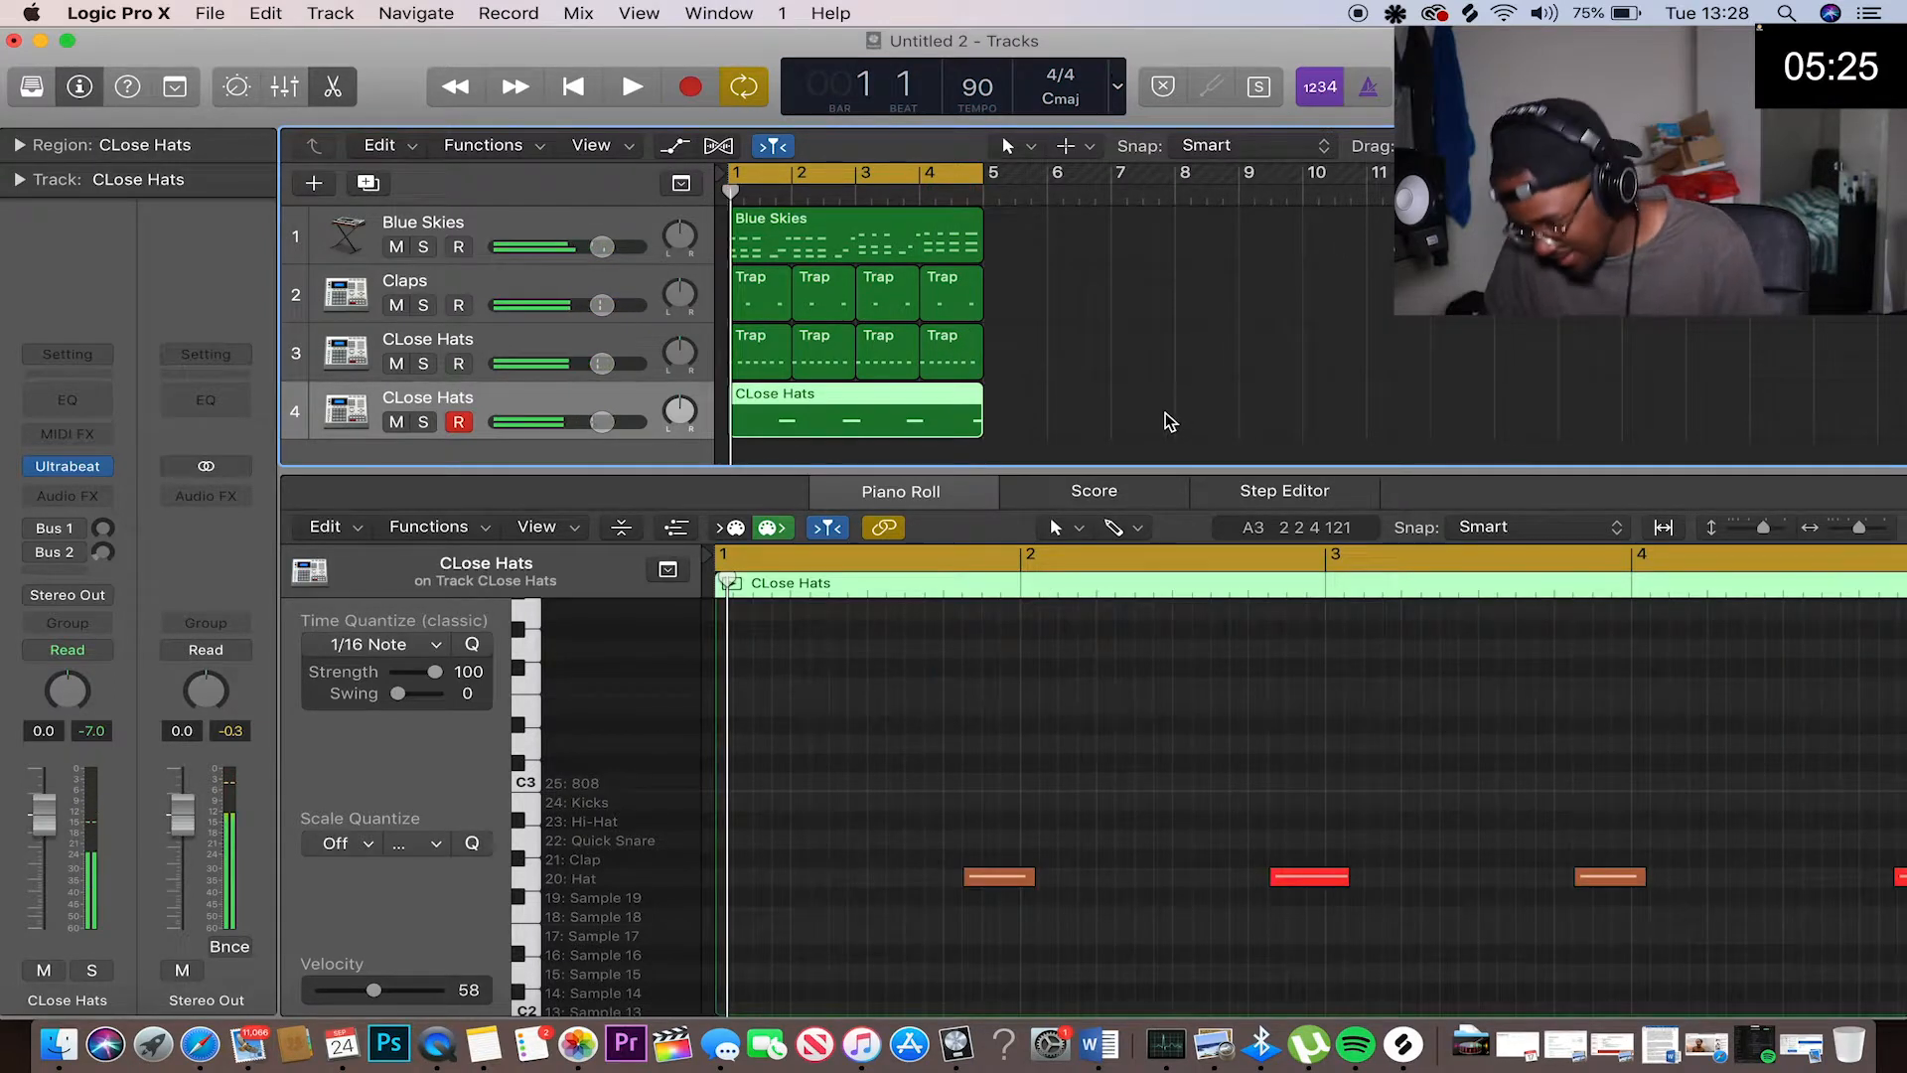
# Rename the fourth track as Open Hats
pyautogui.scroll(-10, 1172, 414)
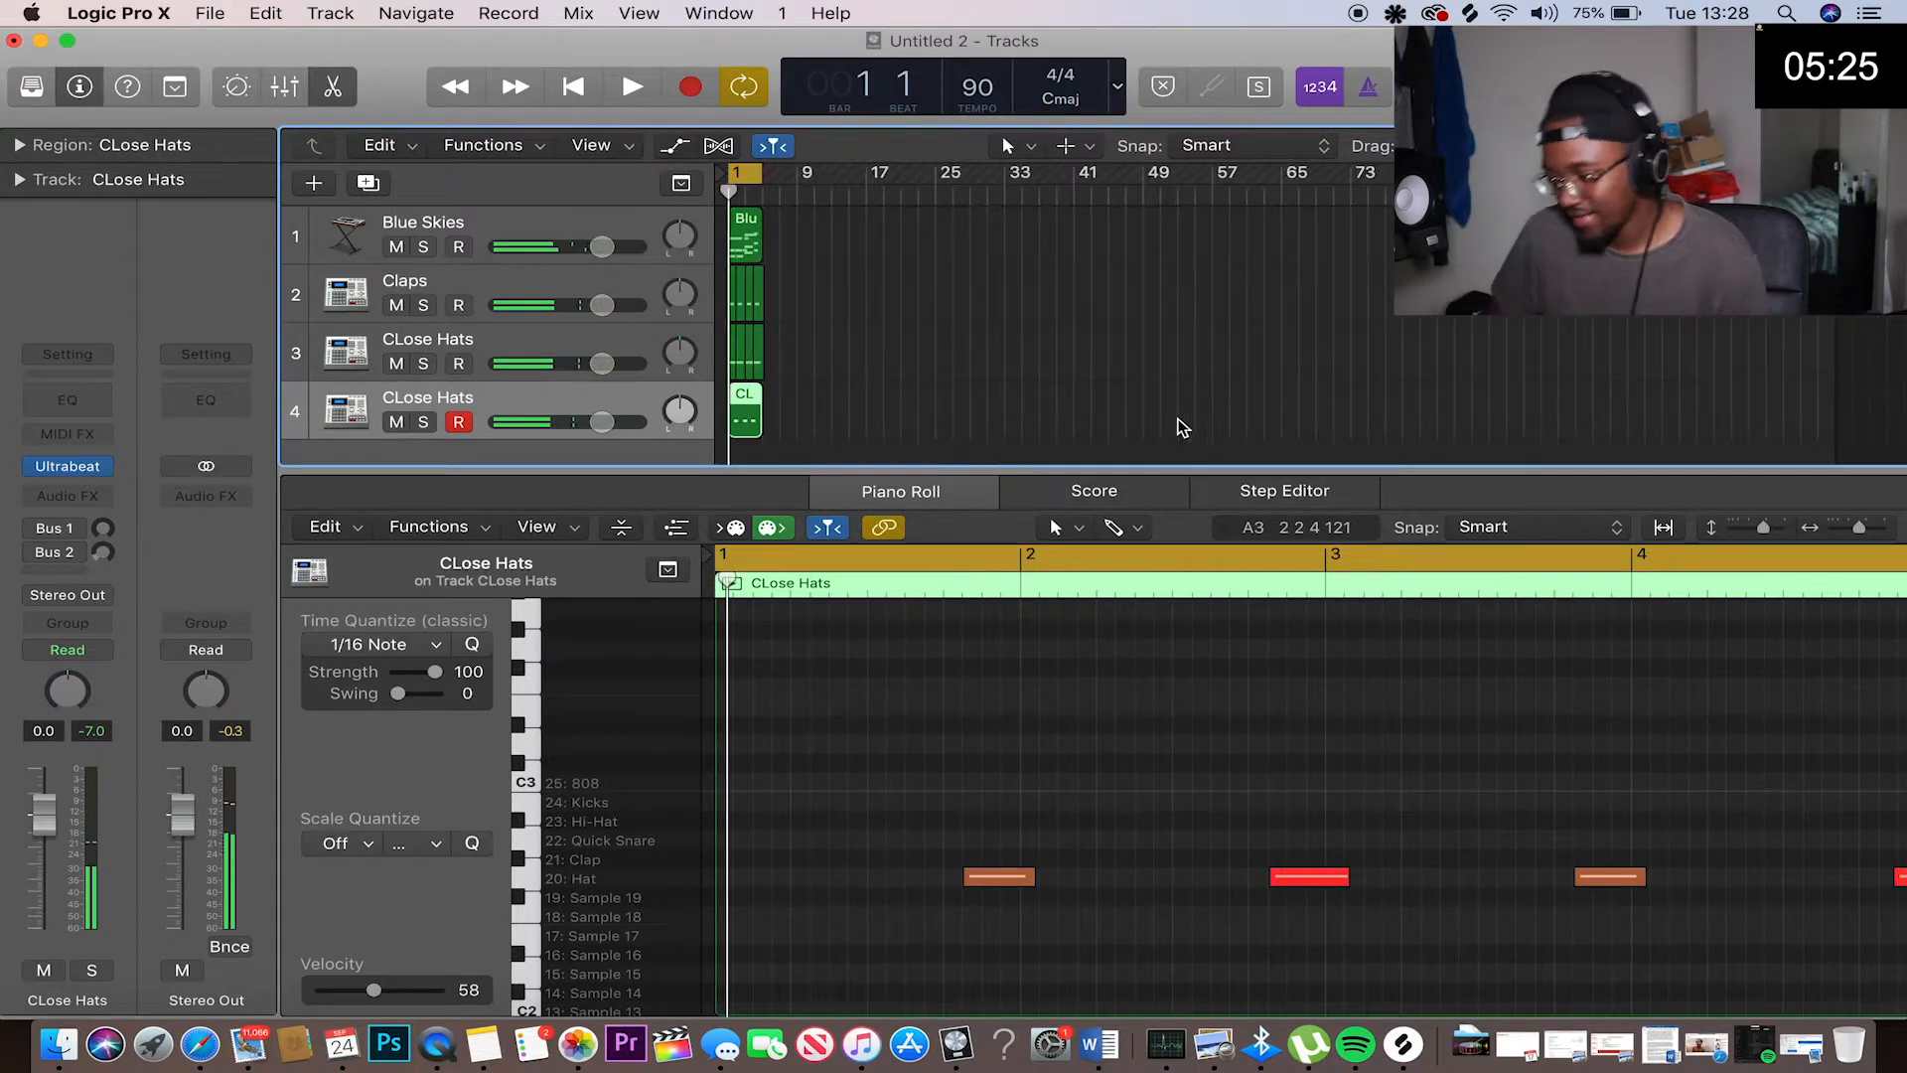
pyautogui.doubleClick(499, 409)
pyautogui.write('C')
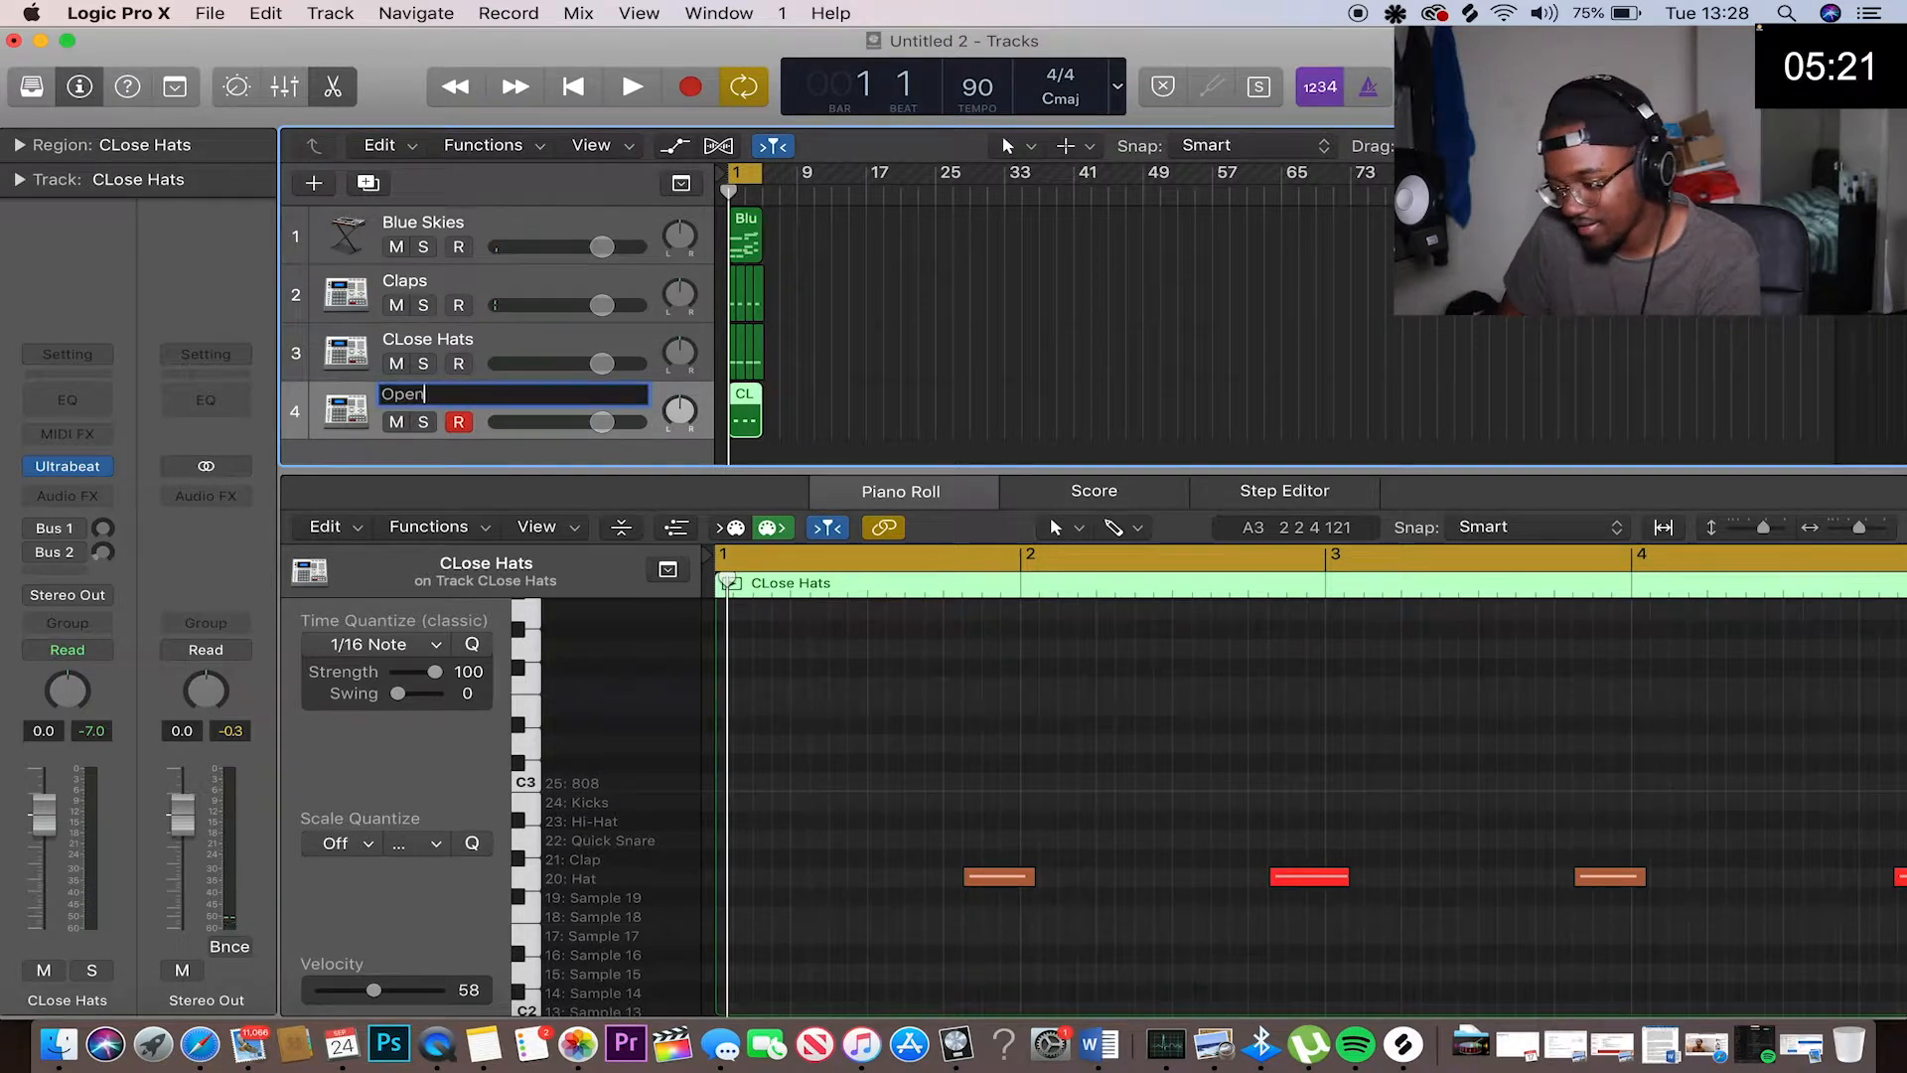
pyautogui.write('pen Hats')
pyautogui.press('Return')
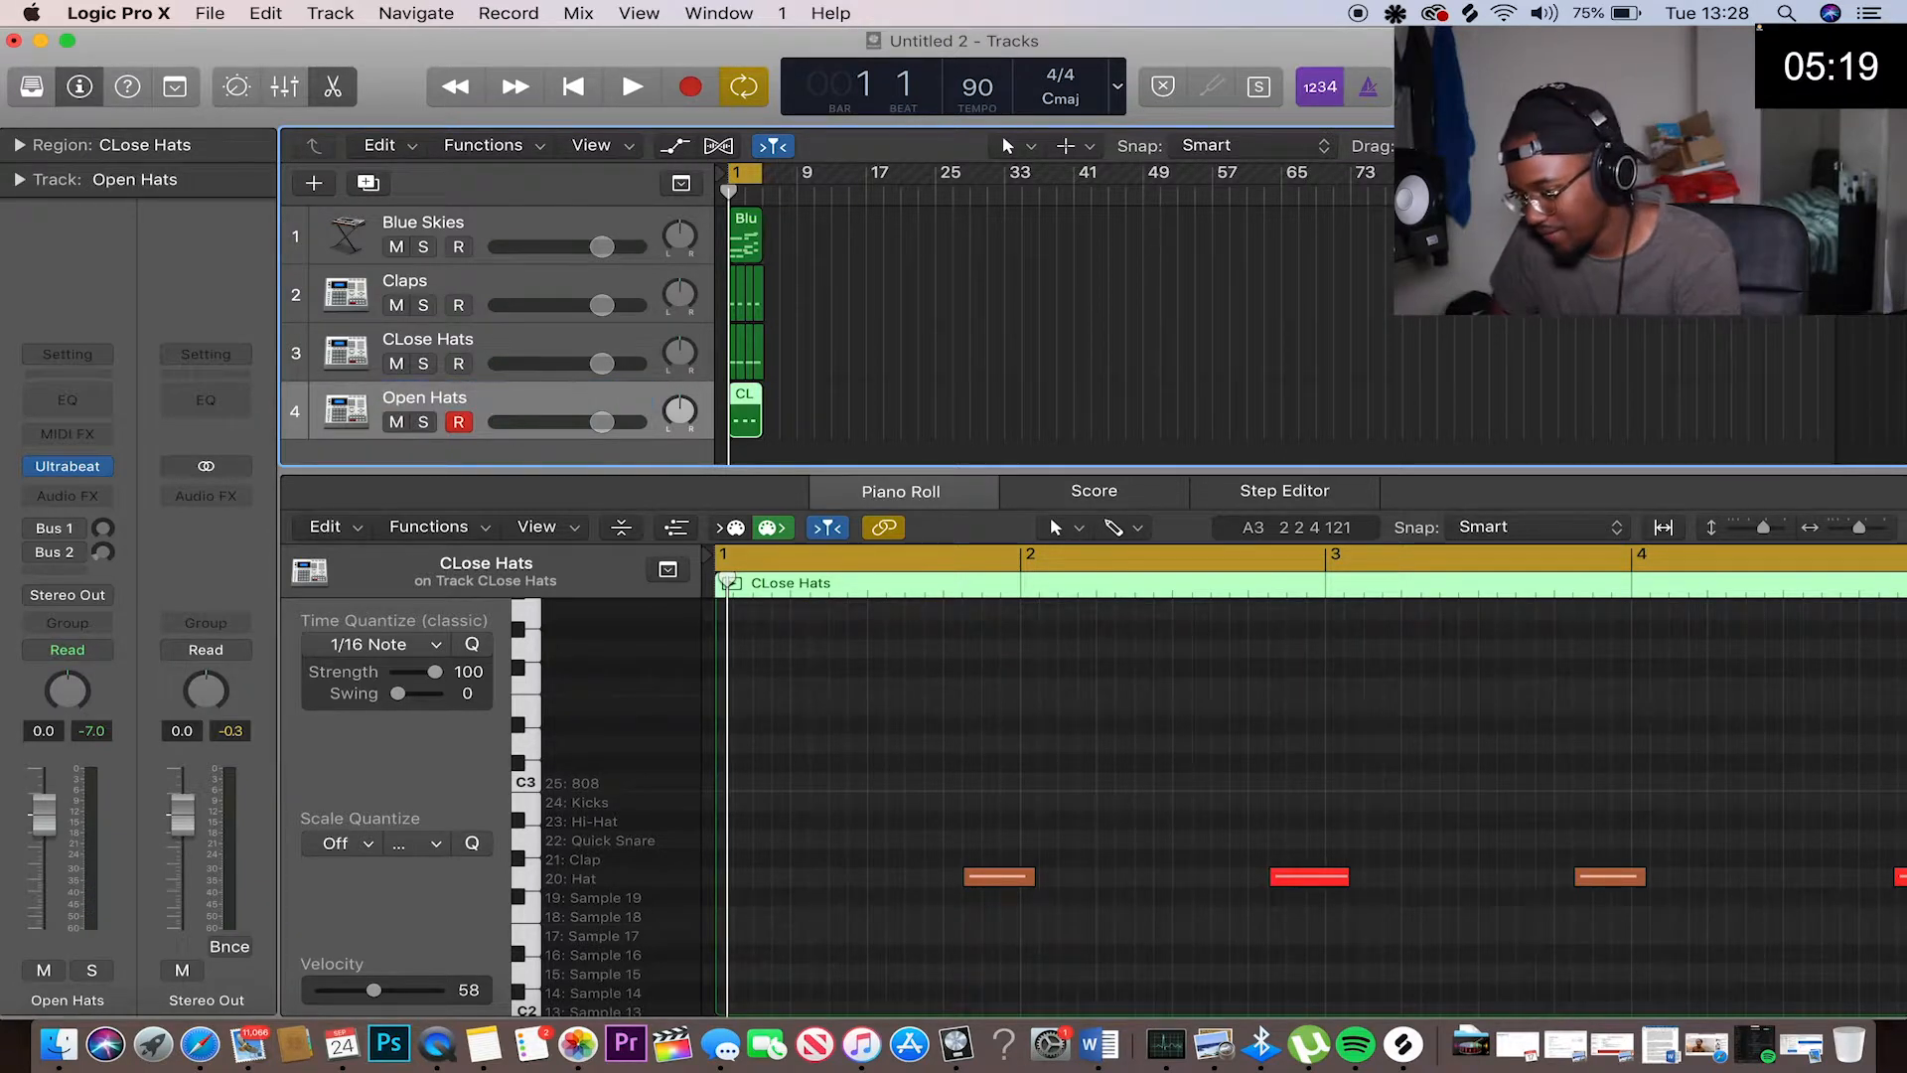
# Duplicate the Open Hats track with its settings and select the new fifth track
pyautogui.click(375, 182)
pyautogui.click(319, 99)
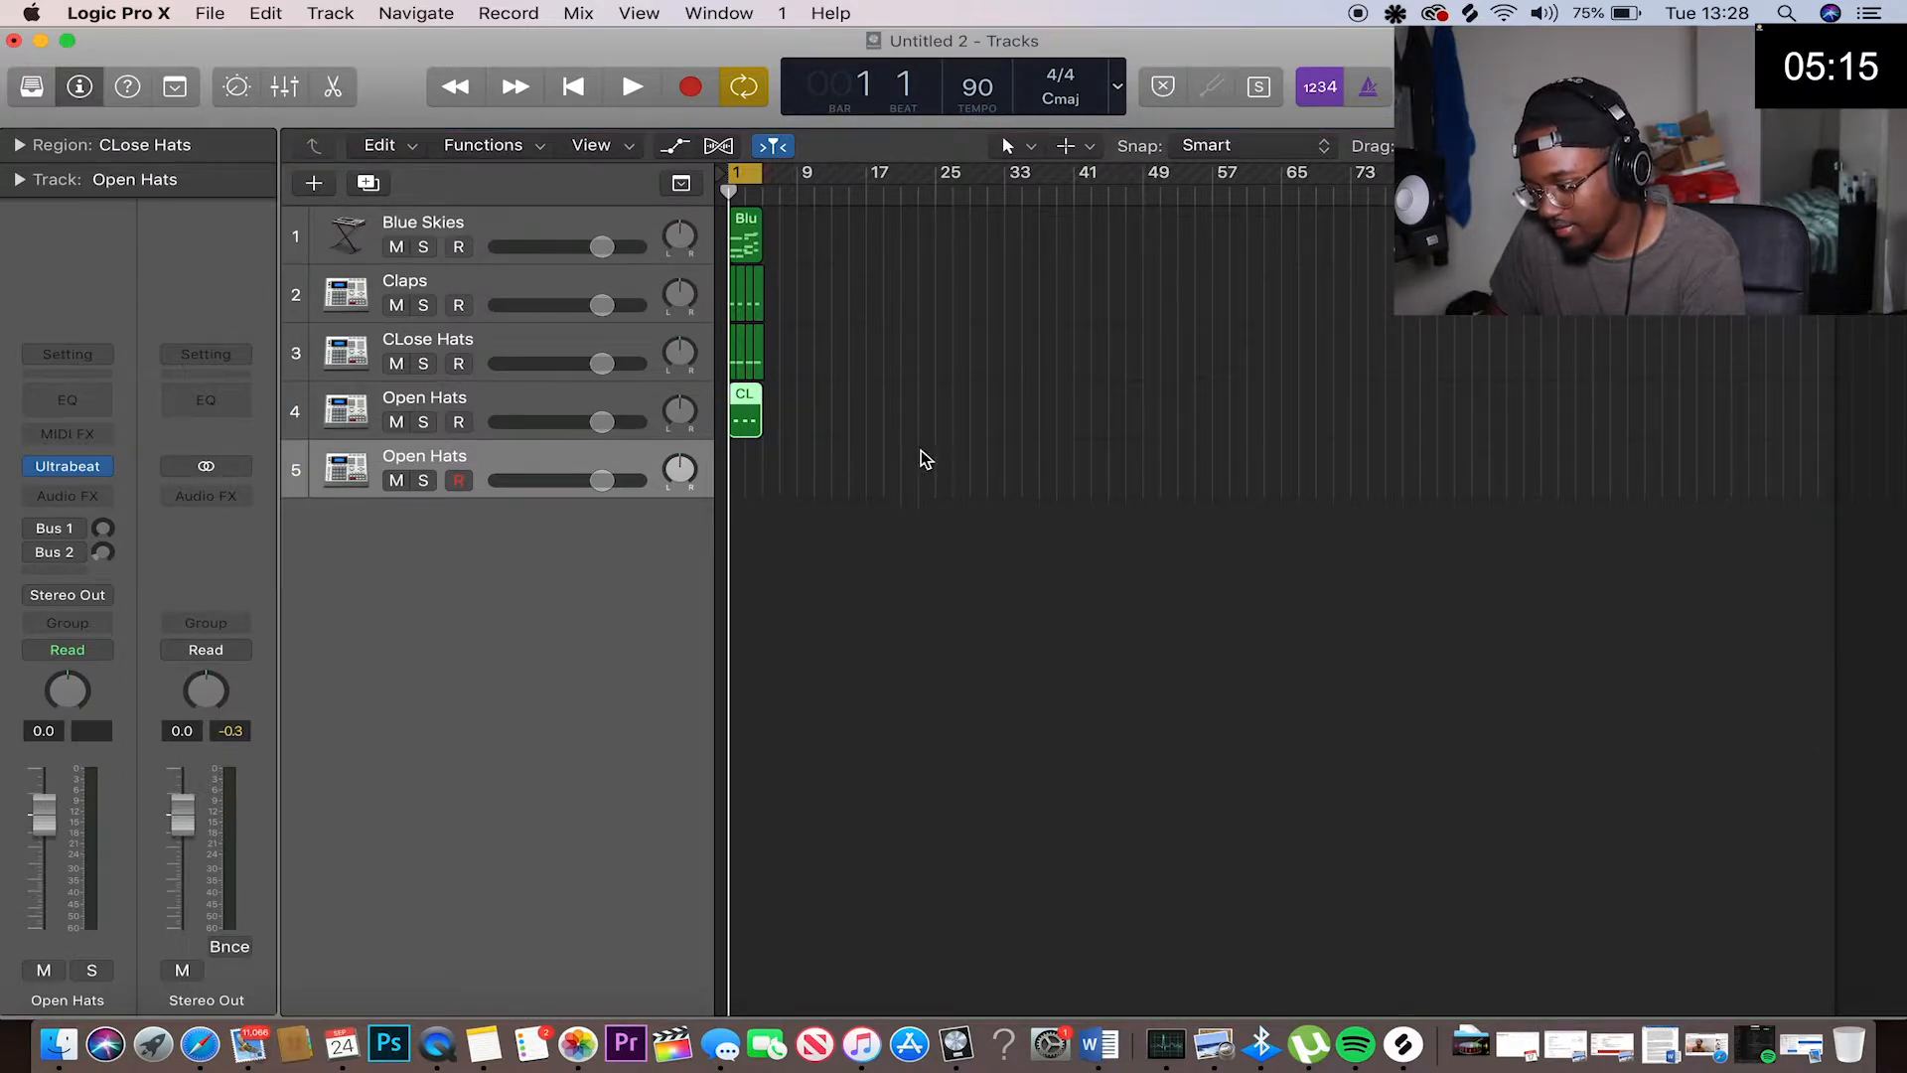
pyautogui.click(506, 391)
pyautogui.scroll(5, 944, 520)
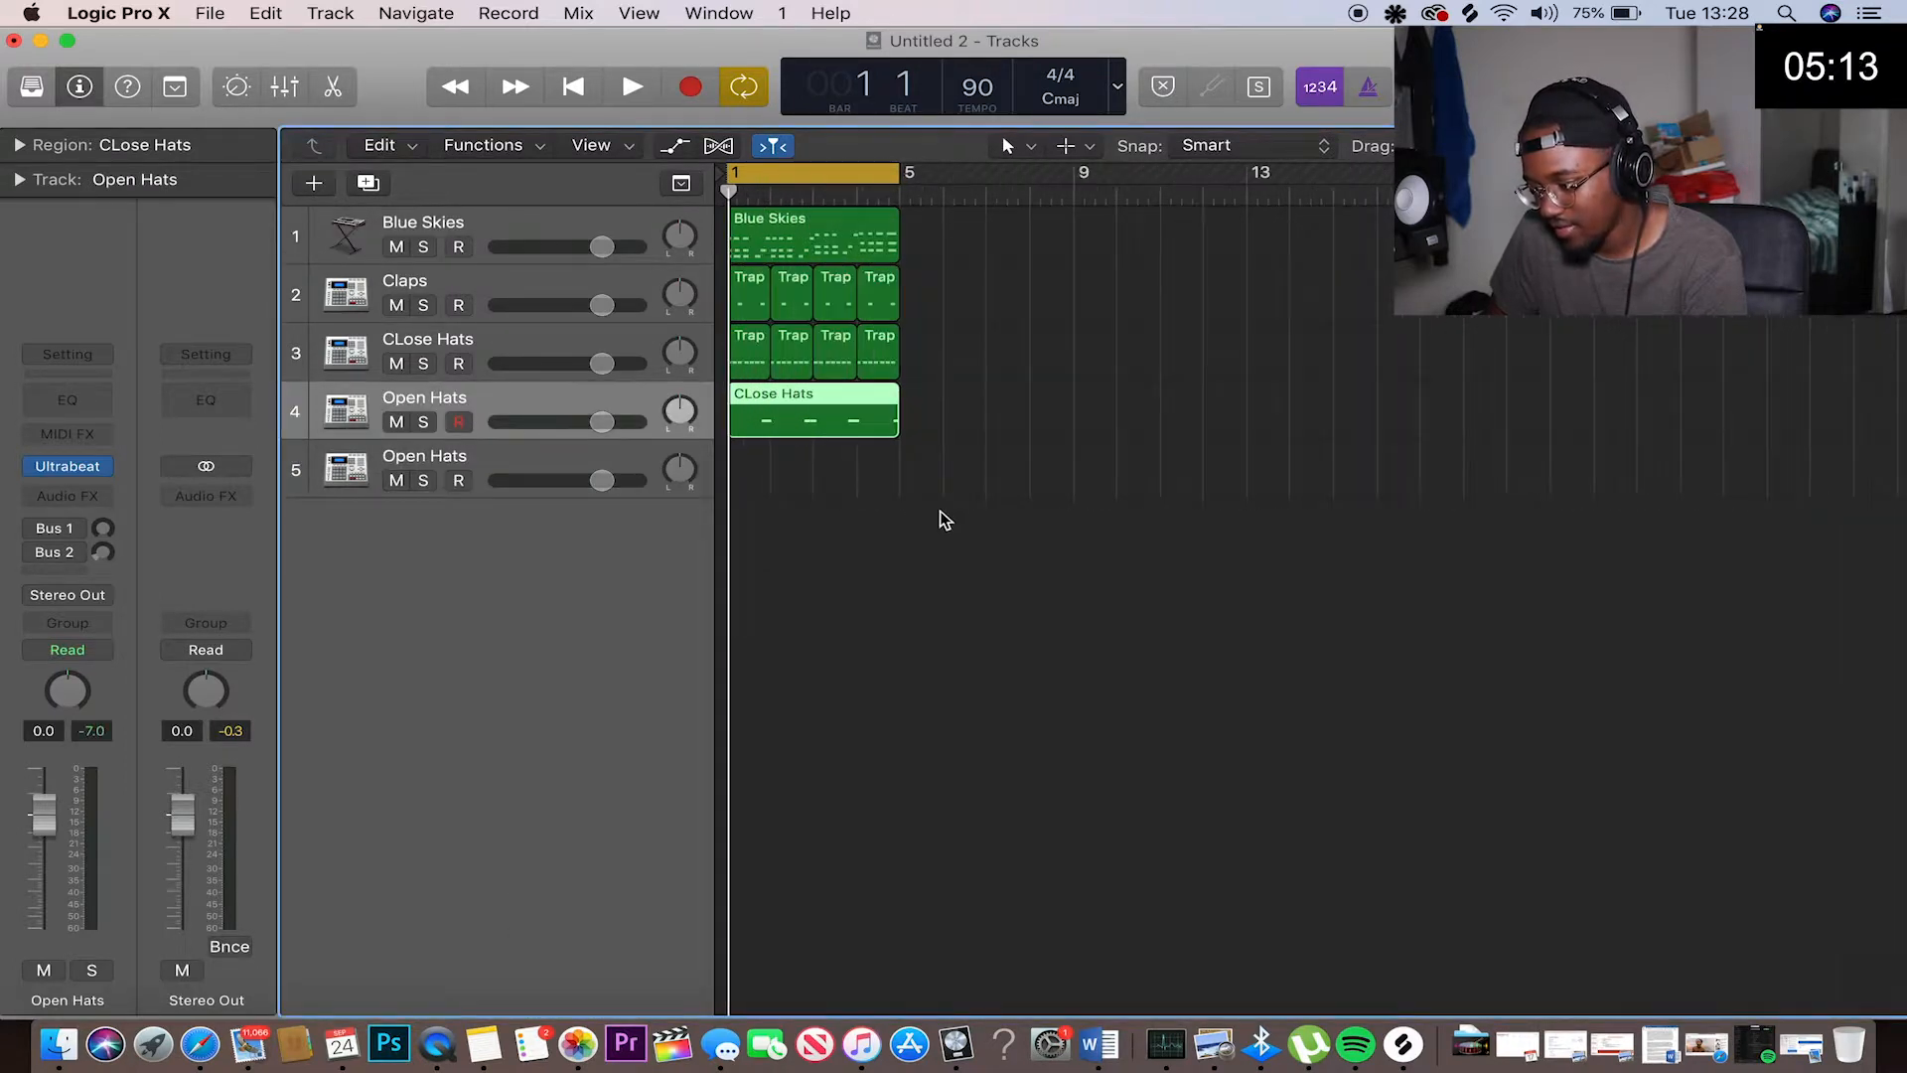
pyautogui.click(457, 459)
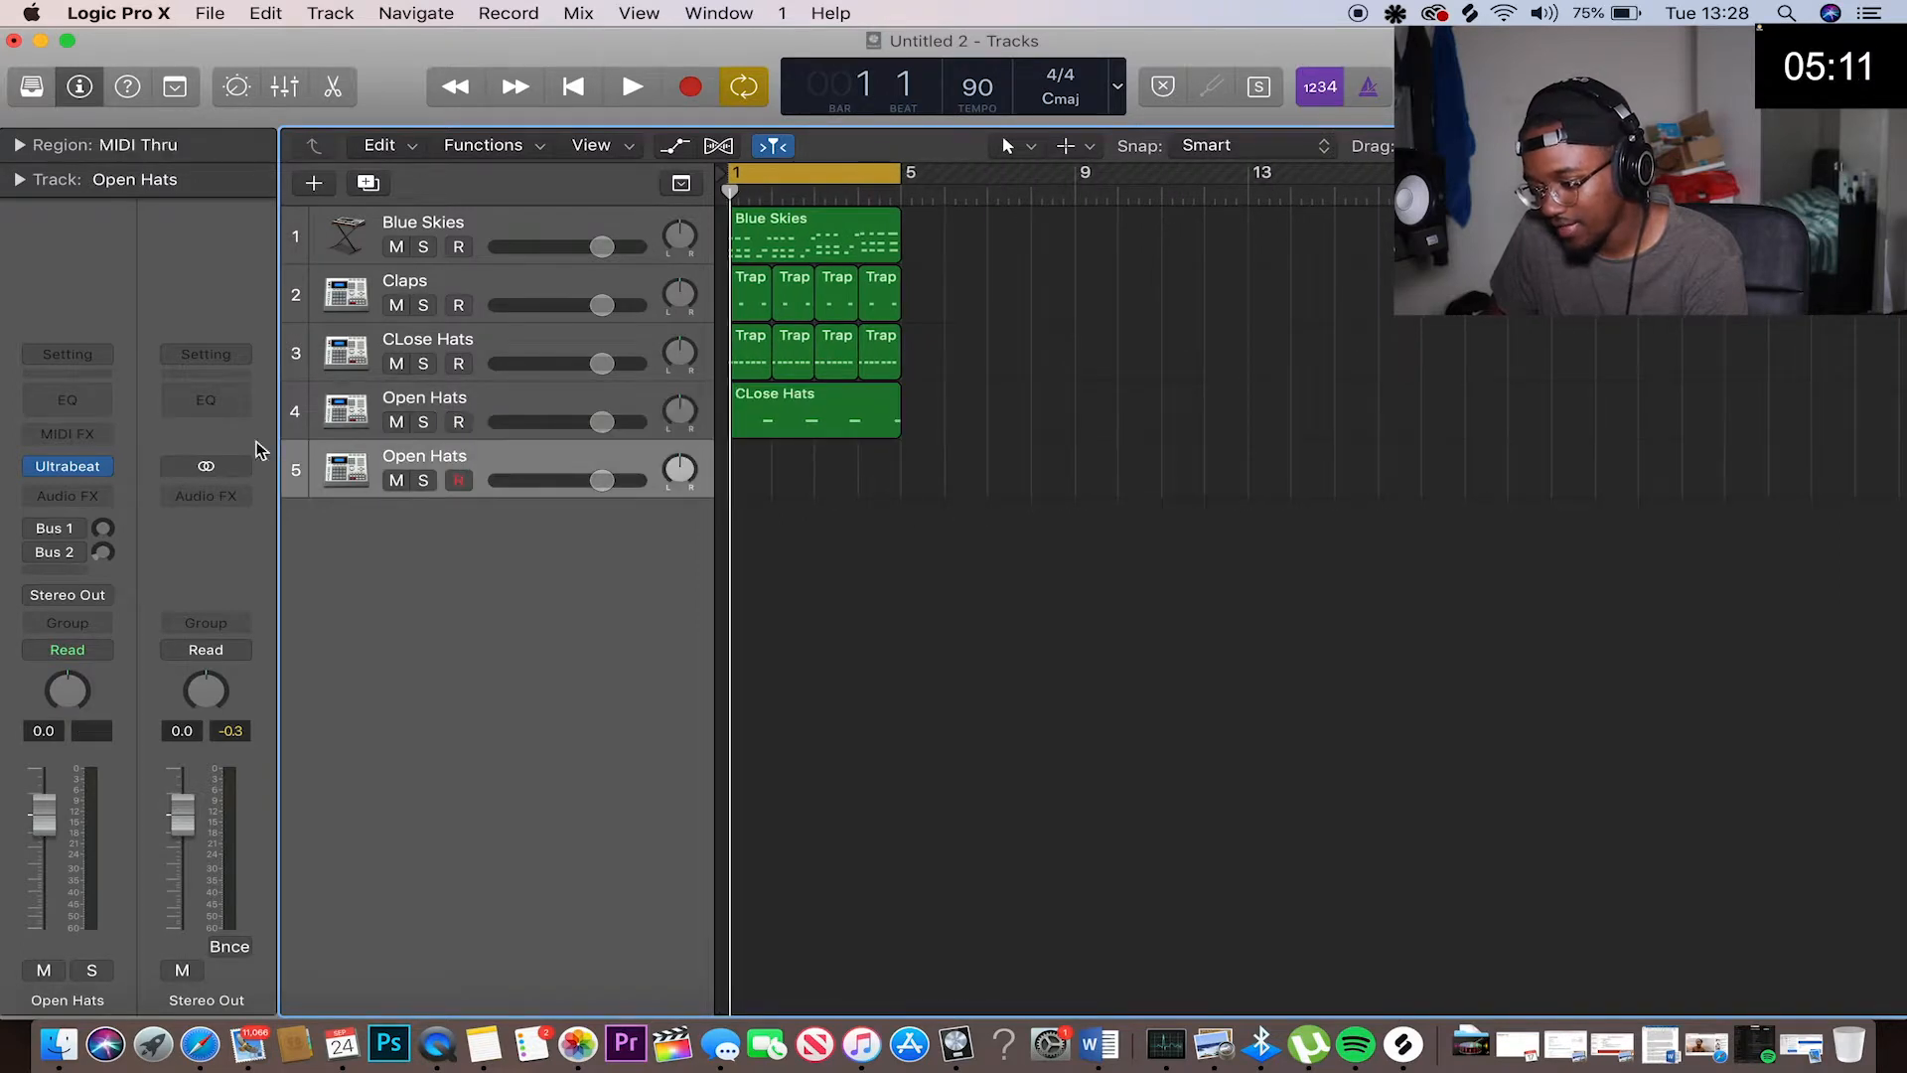
# Open the fifth track's Ultrabeat, select the Kicks sound and show the step grid for all sounds
pyautogui.click(68, 466)
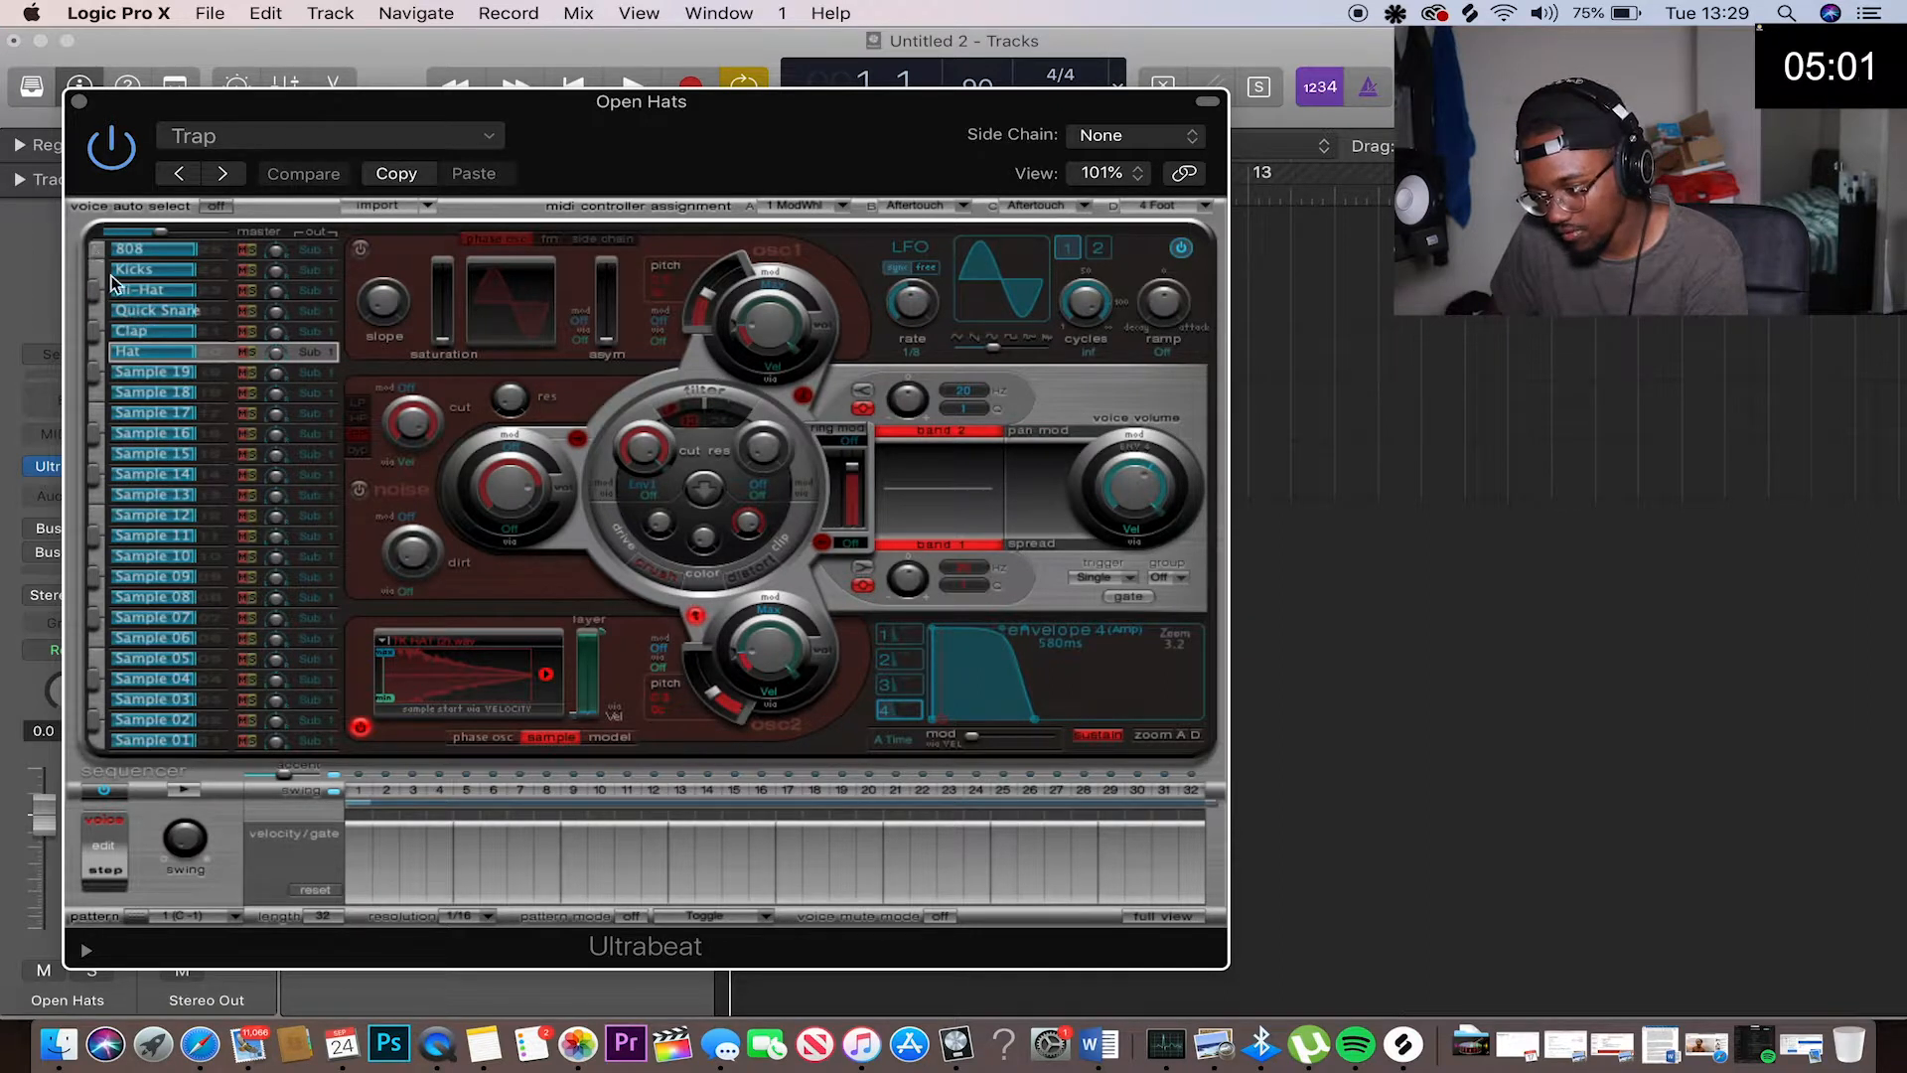
pyautogui.click(142, 271)
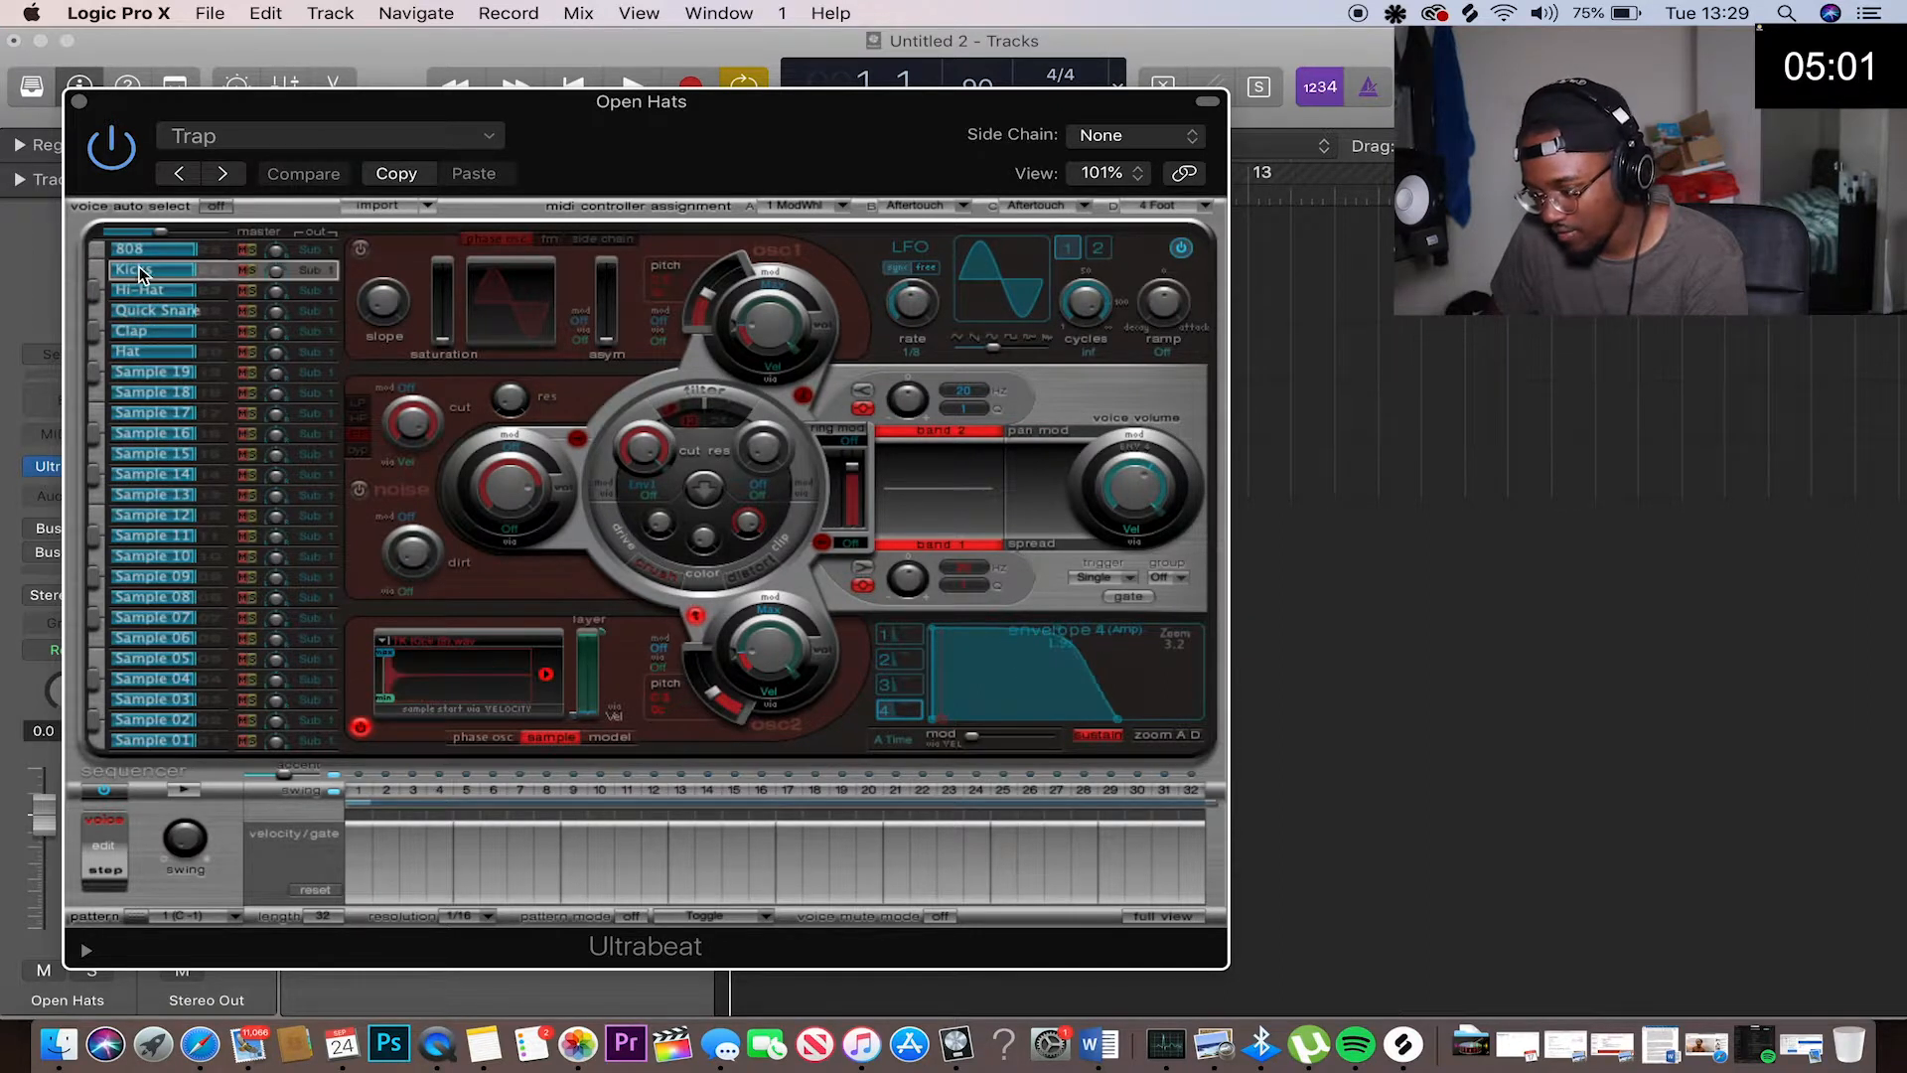
pyautogui.click(1170, 917)
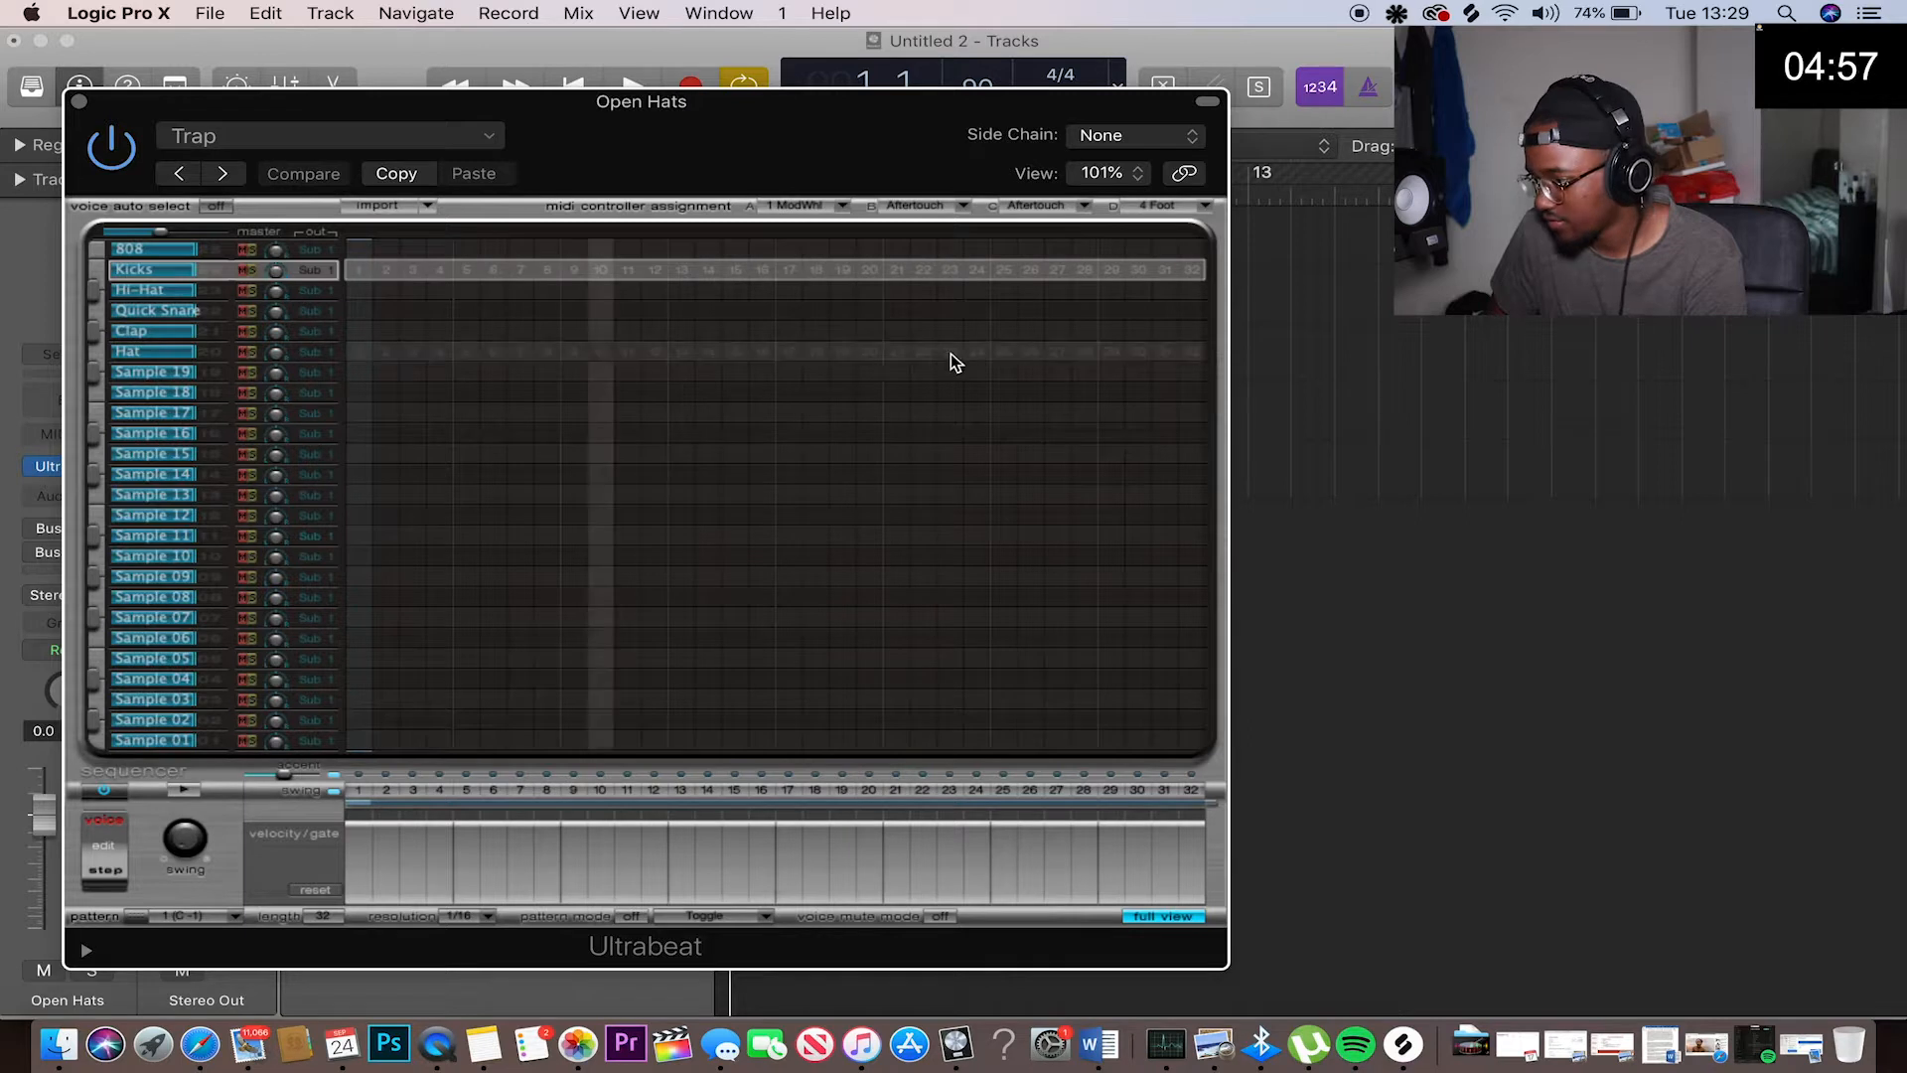
# Switch to Splice and browse and audition its kick and 808 samples for a suitable kick
pyautogui.click(1474, 14)
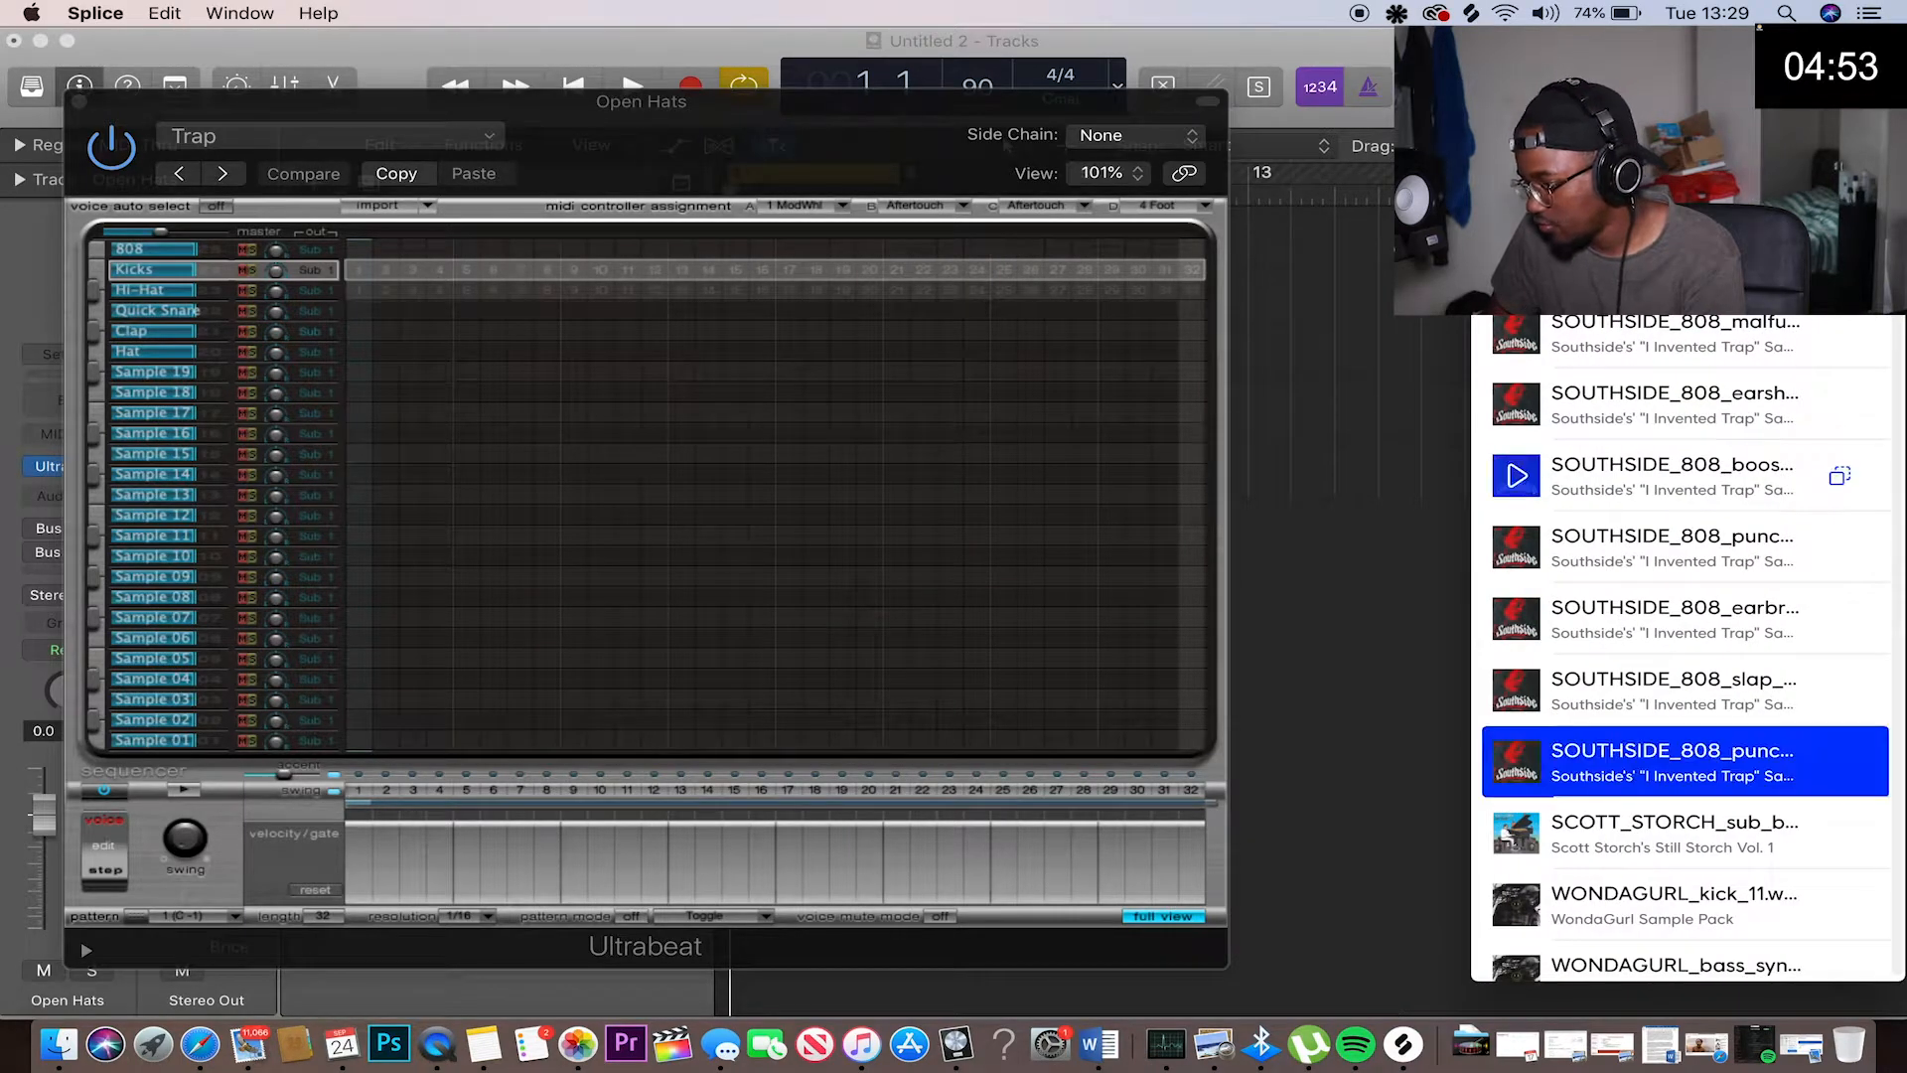
pyautogui.click(1669, 218)
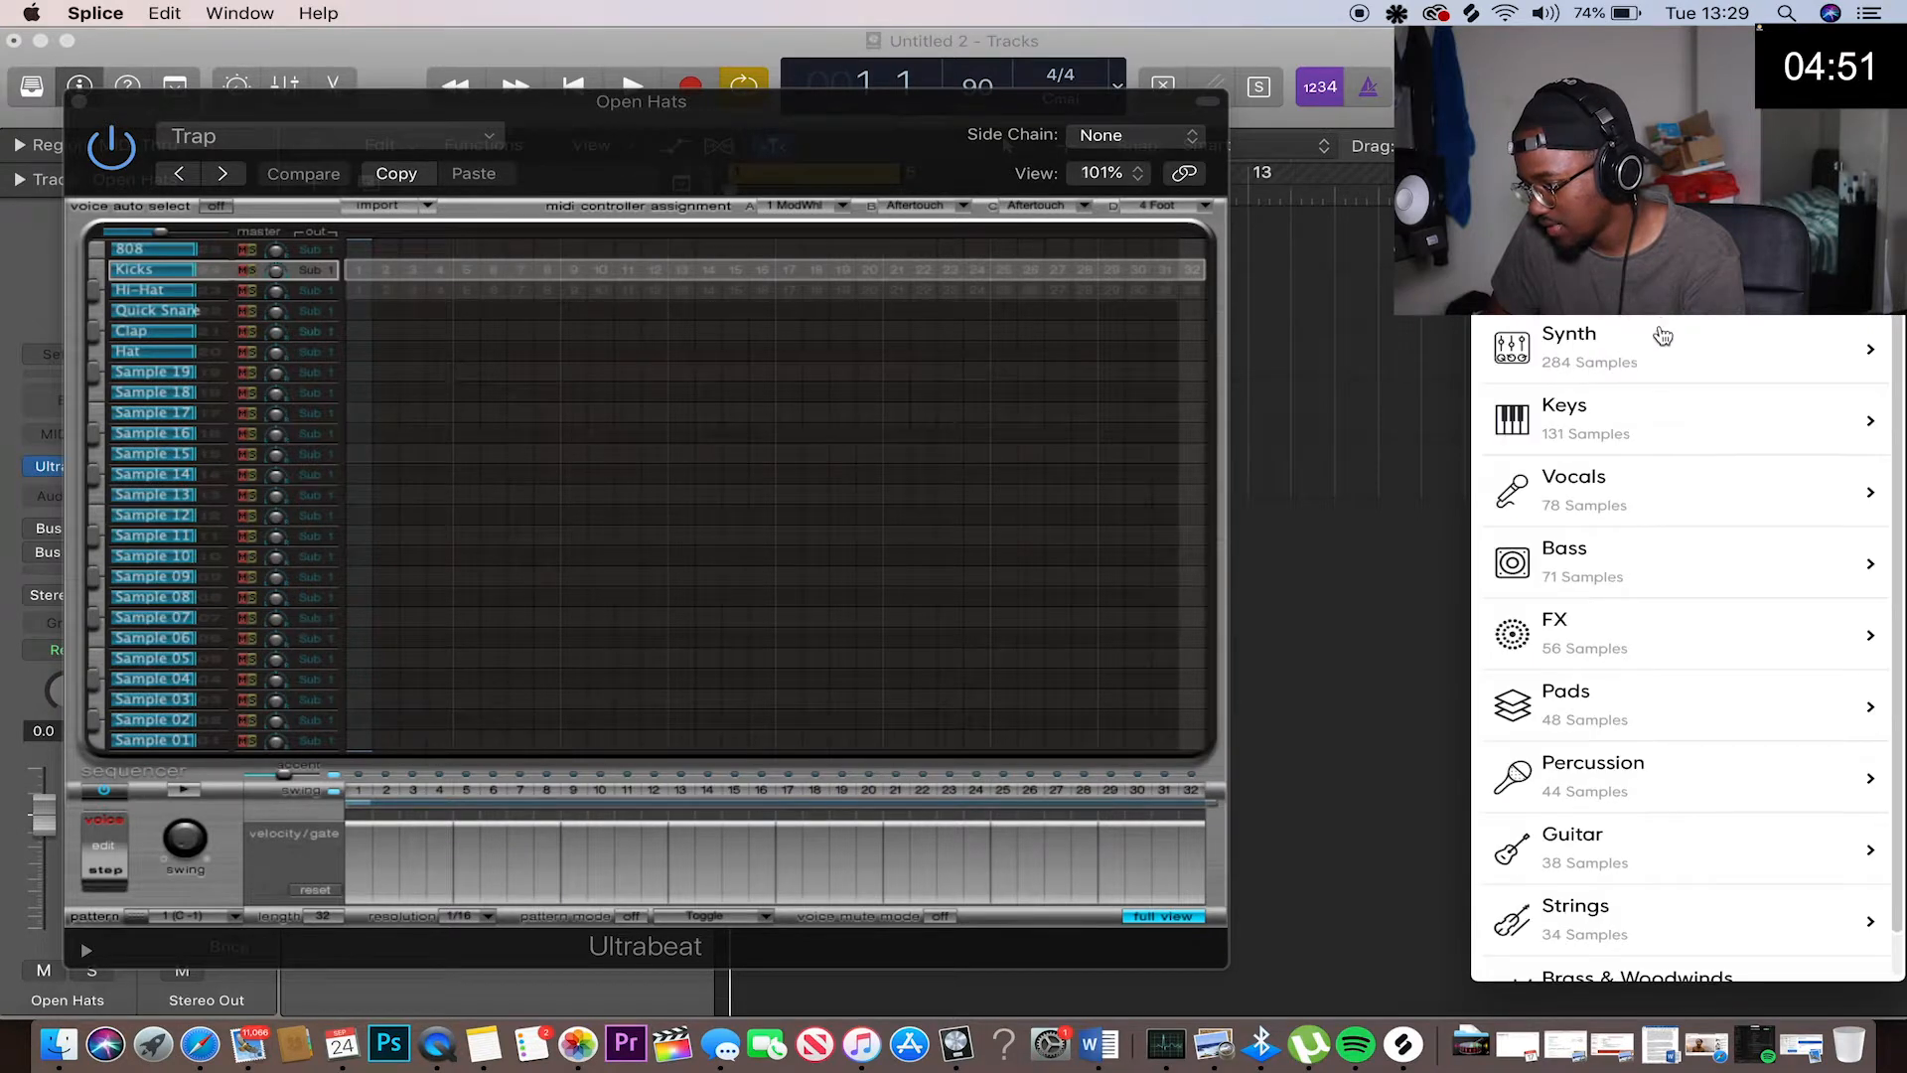
pyautogui.write('o')
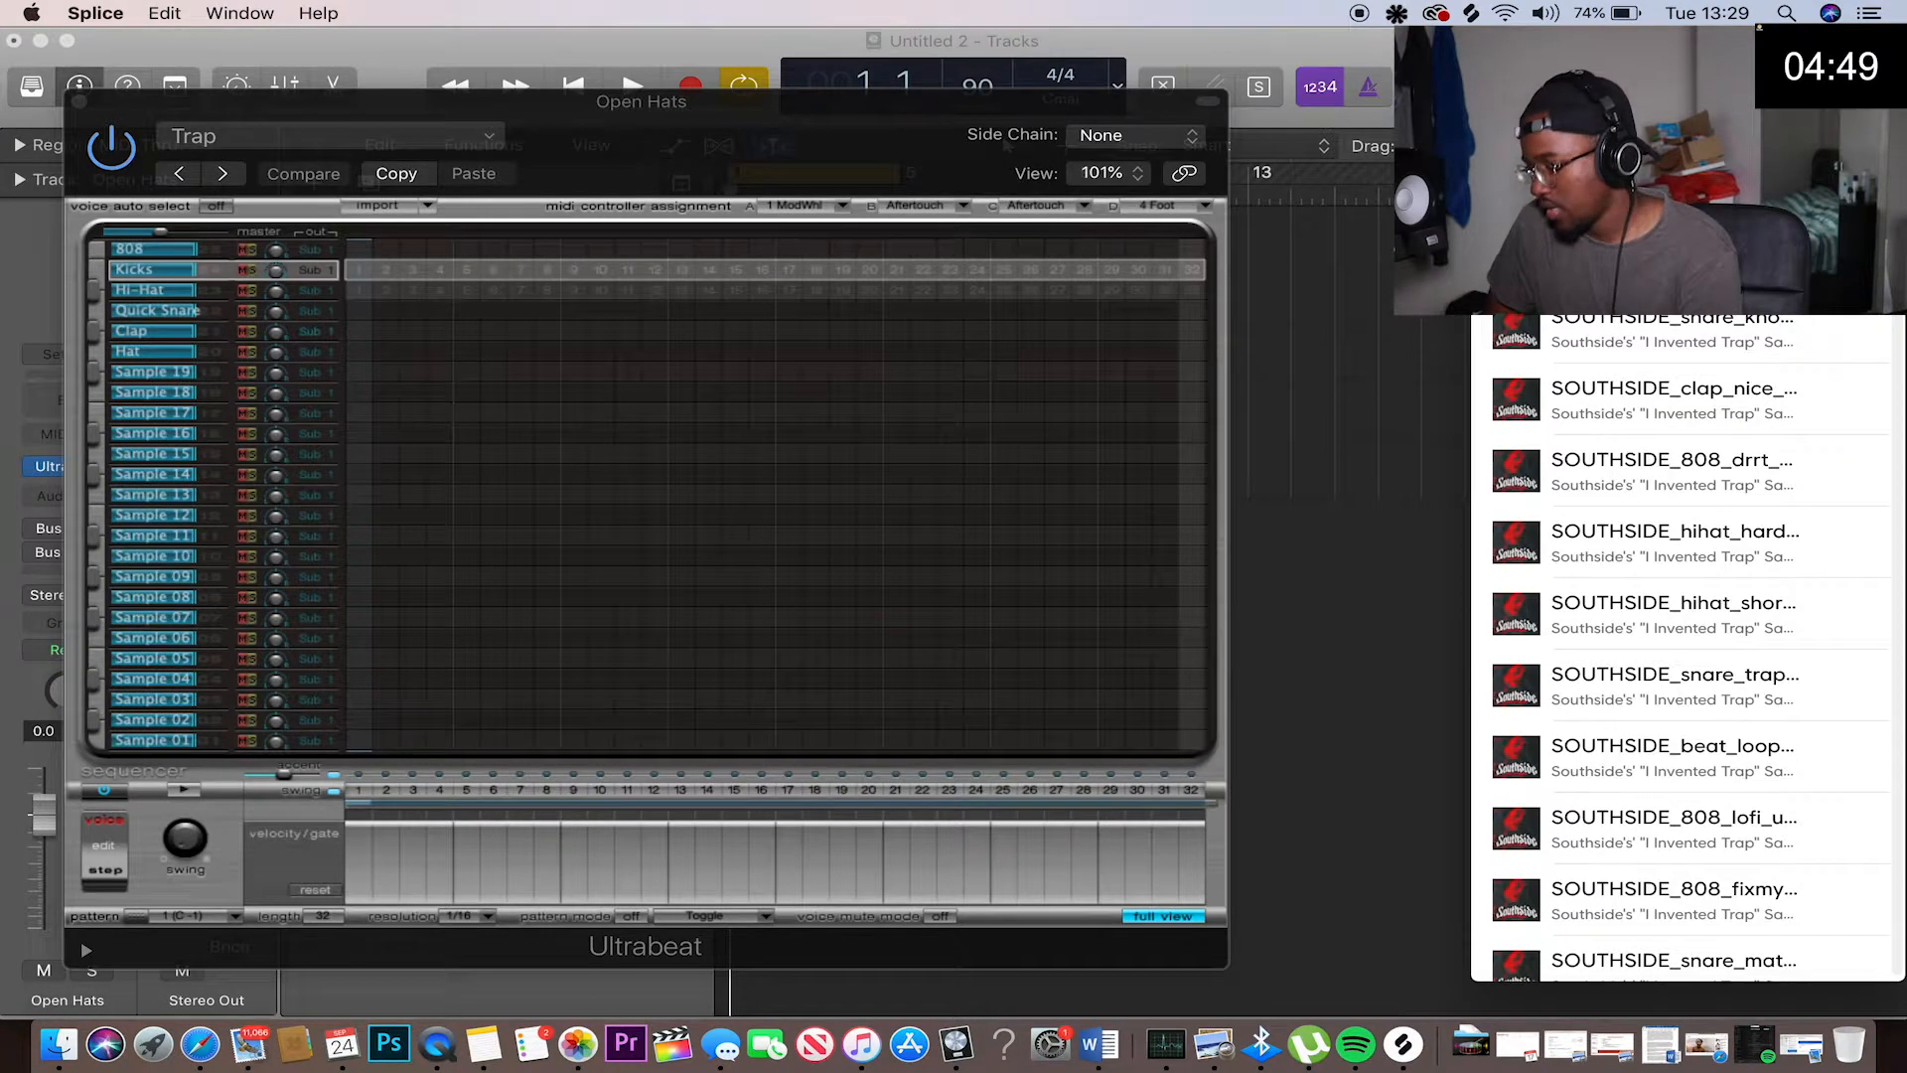
pyautogui.write('808')
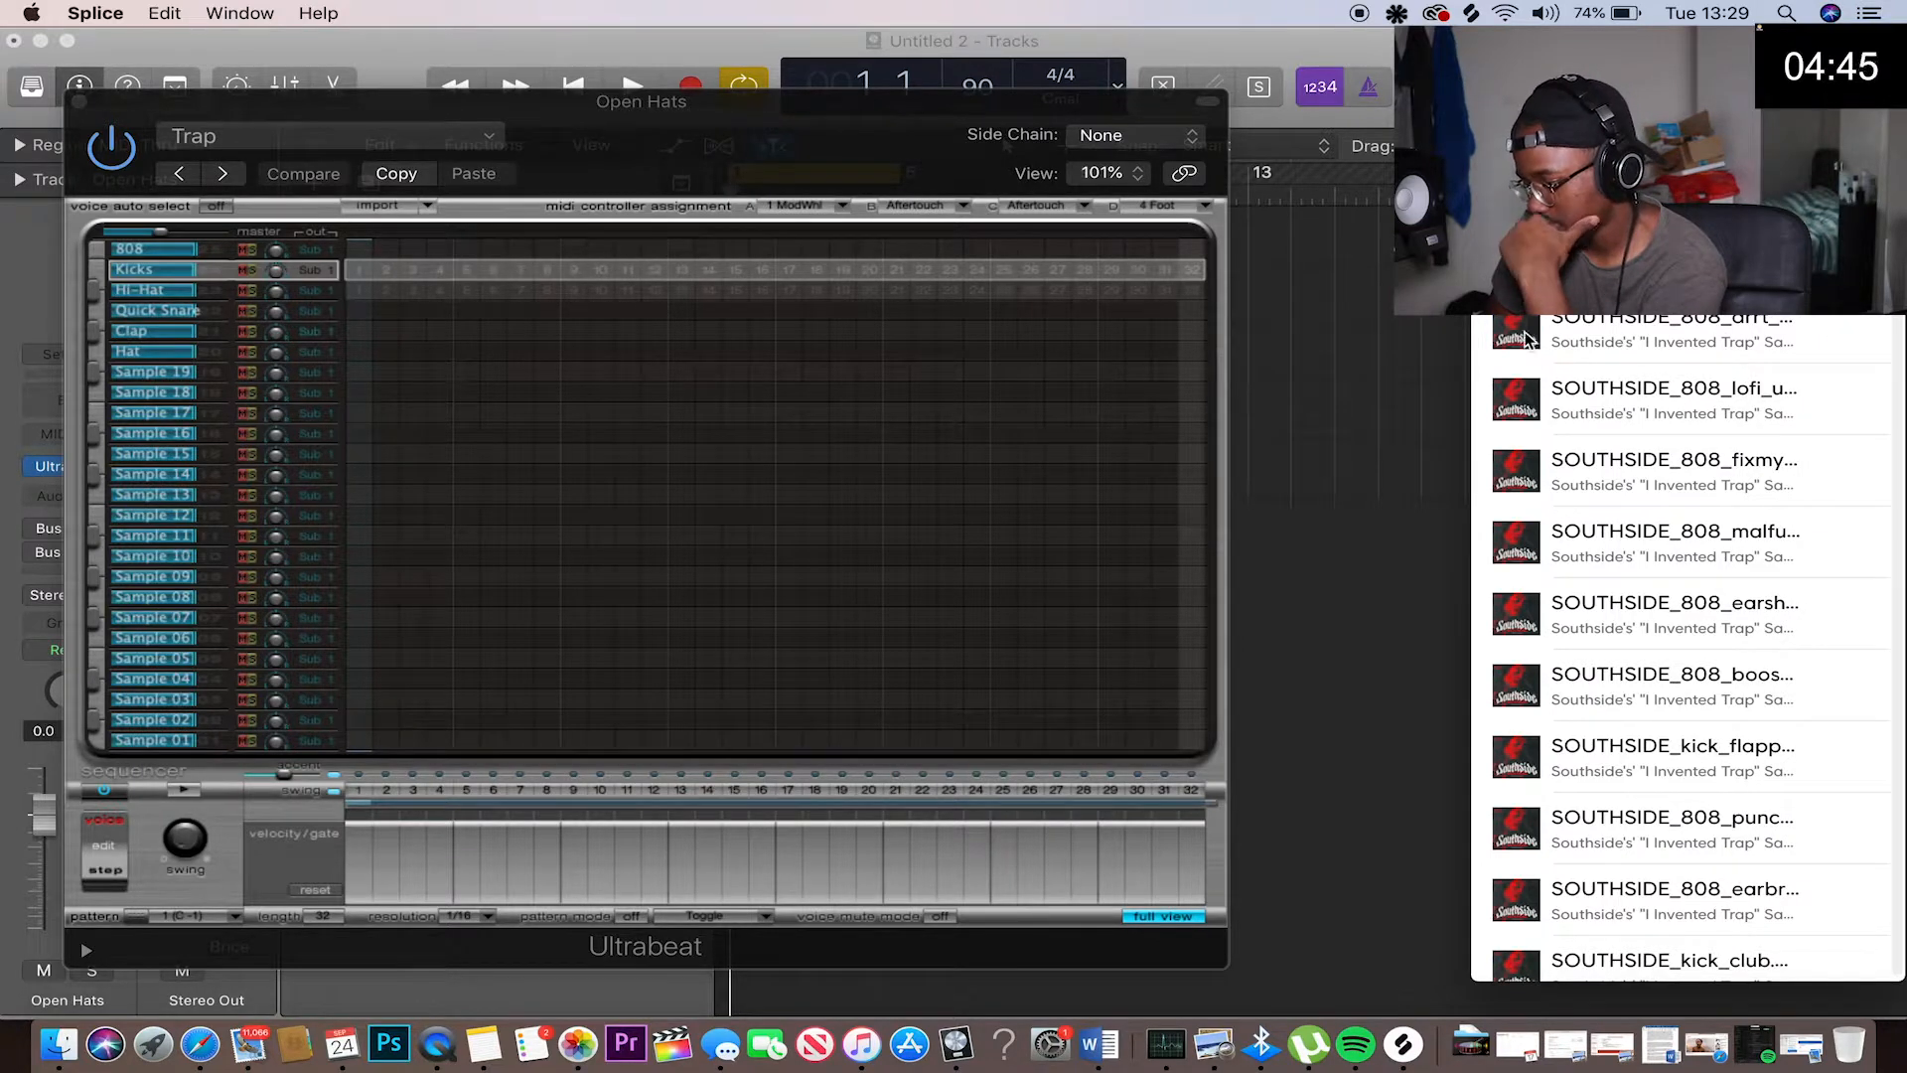
pyautogui.scroll(-10, 1531, 506)
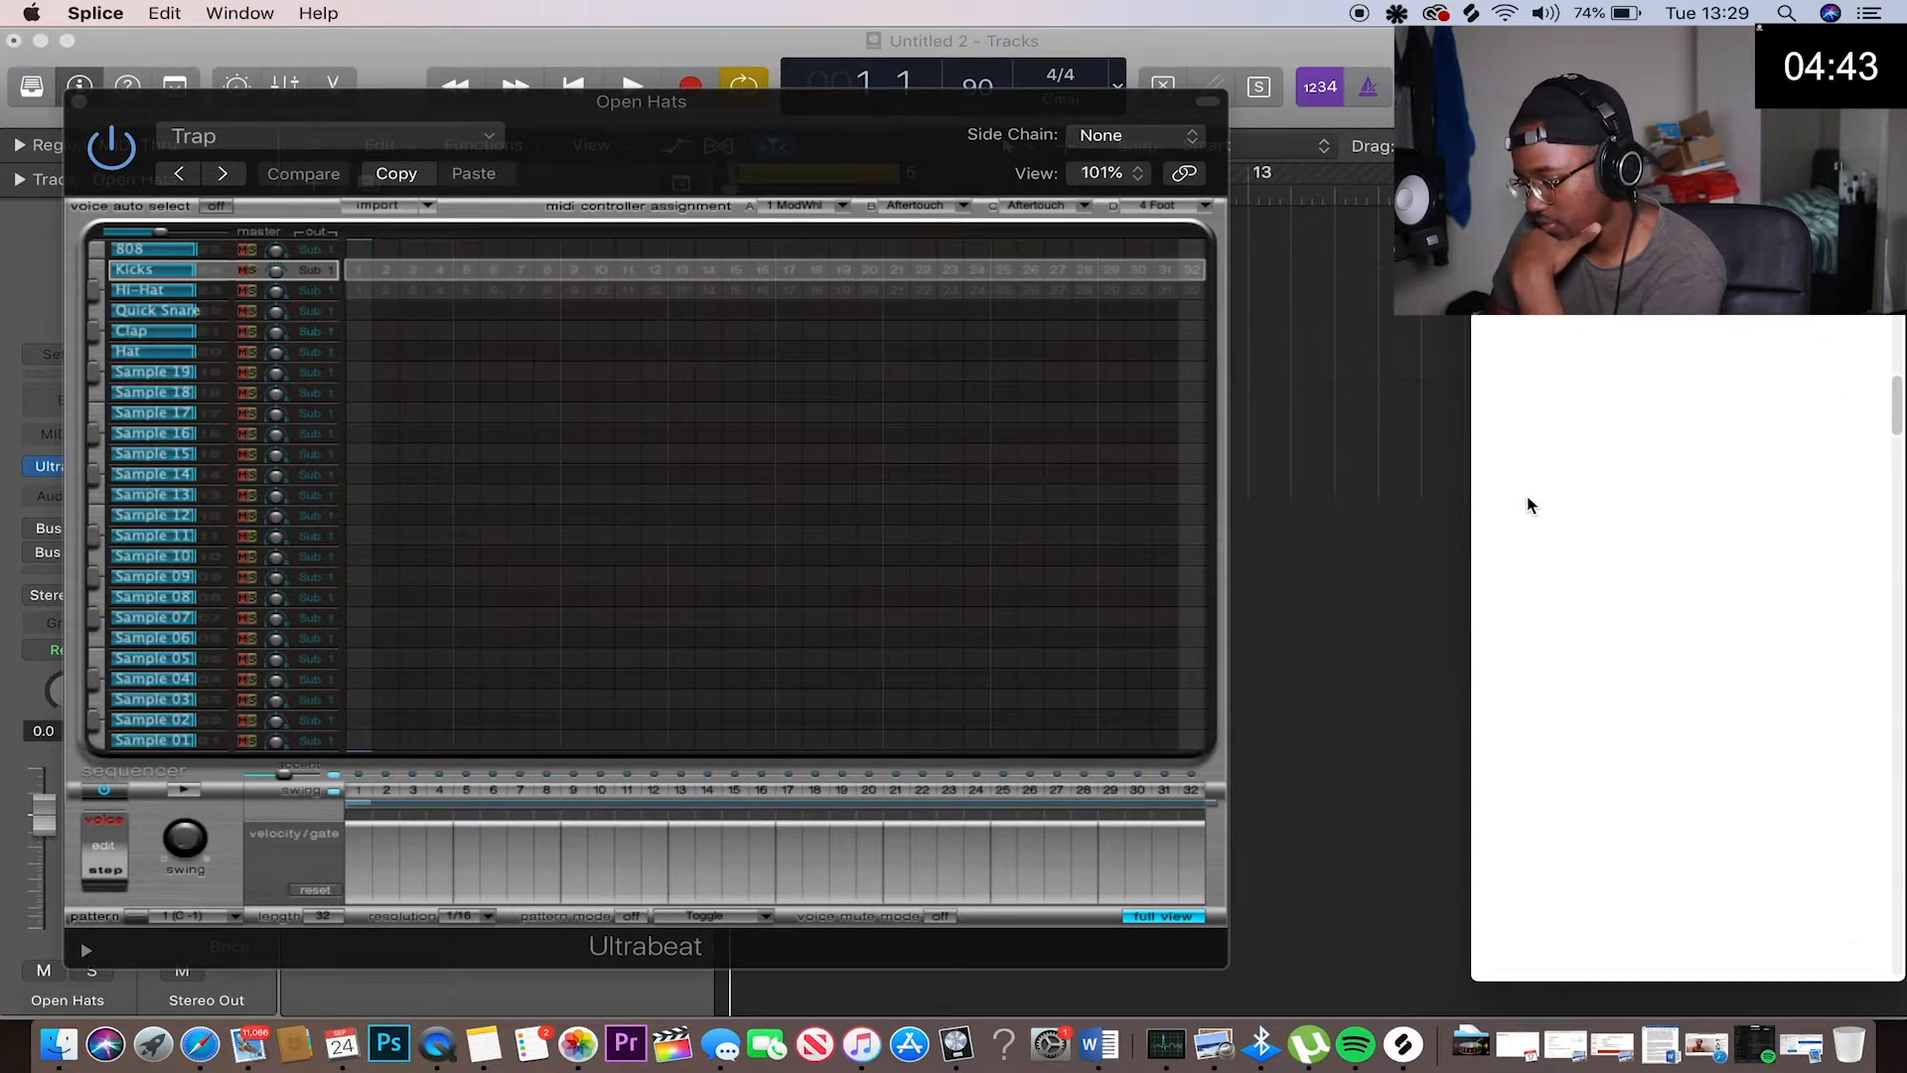
pyautogui.scroll(-5, 1530, 506)
pyautogui.scroll(-10, 1529, 504)
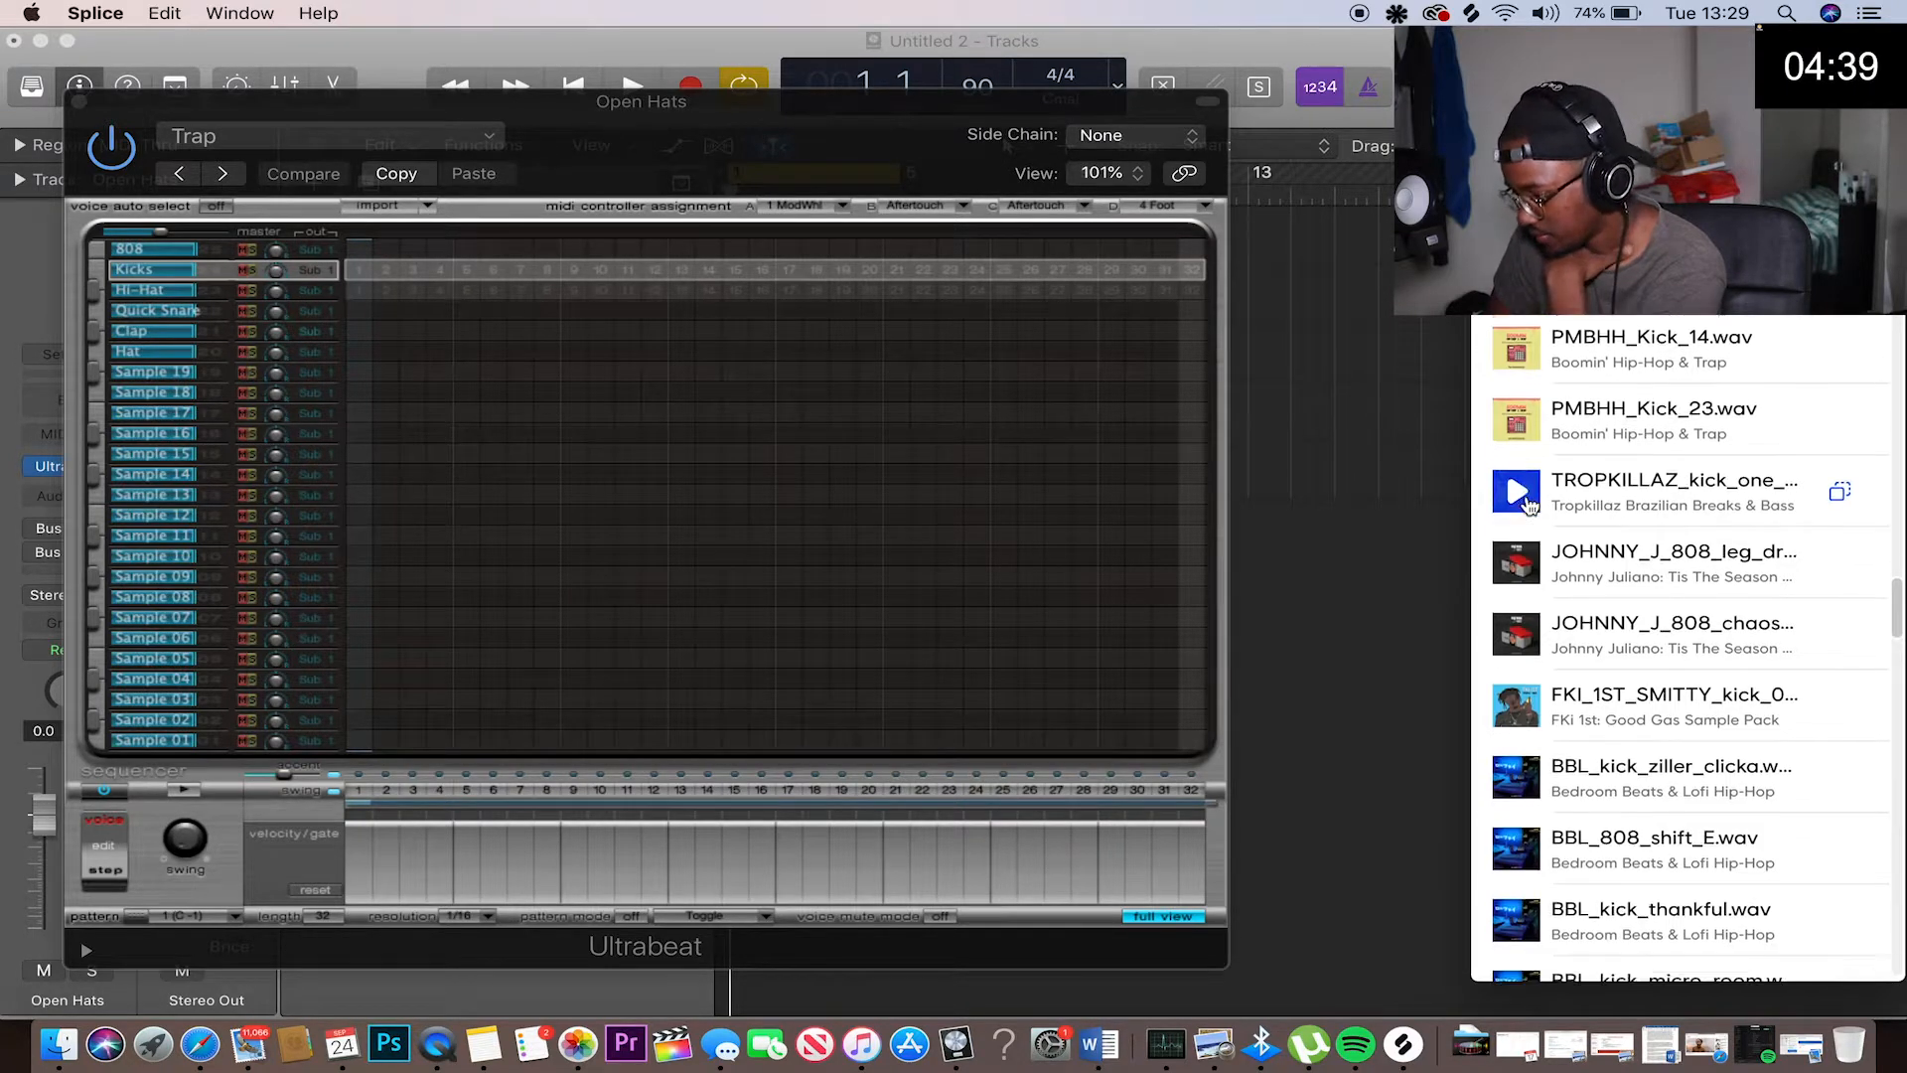
pyautogui.scroll(-3, 1527, 506)
pyautogui.scroll(2, 1689, 646)
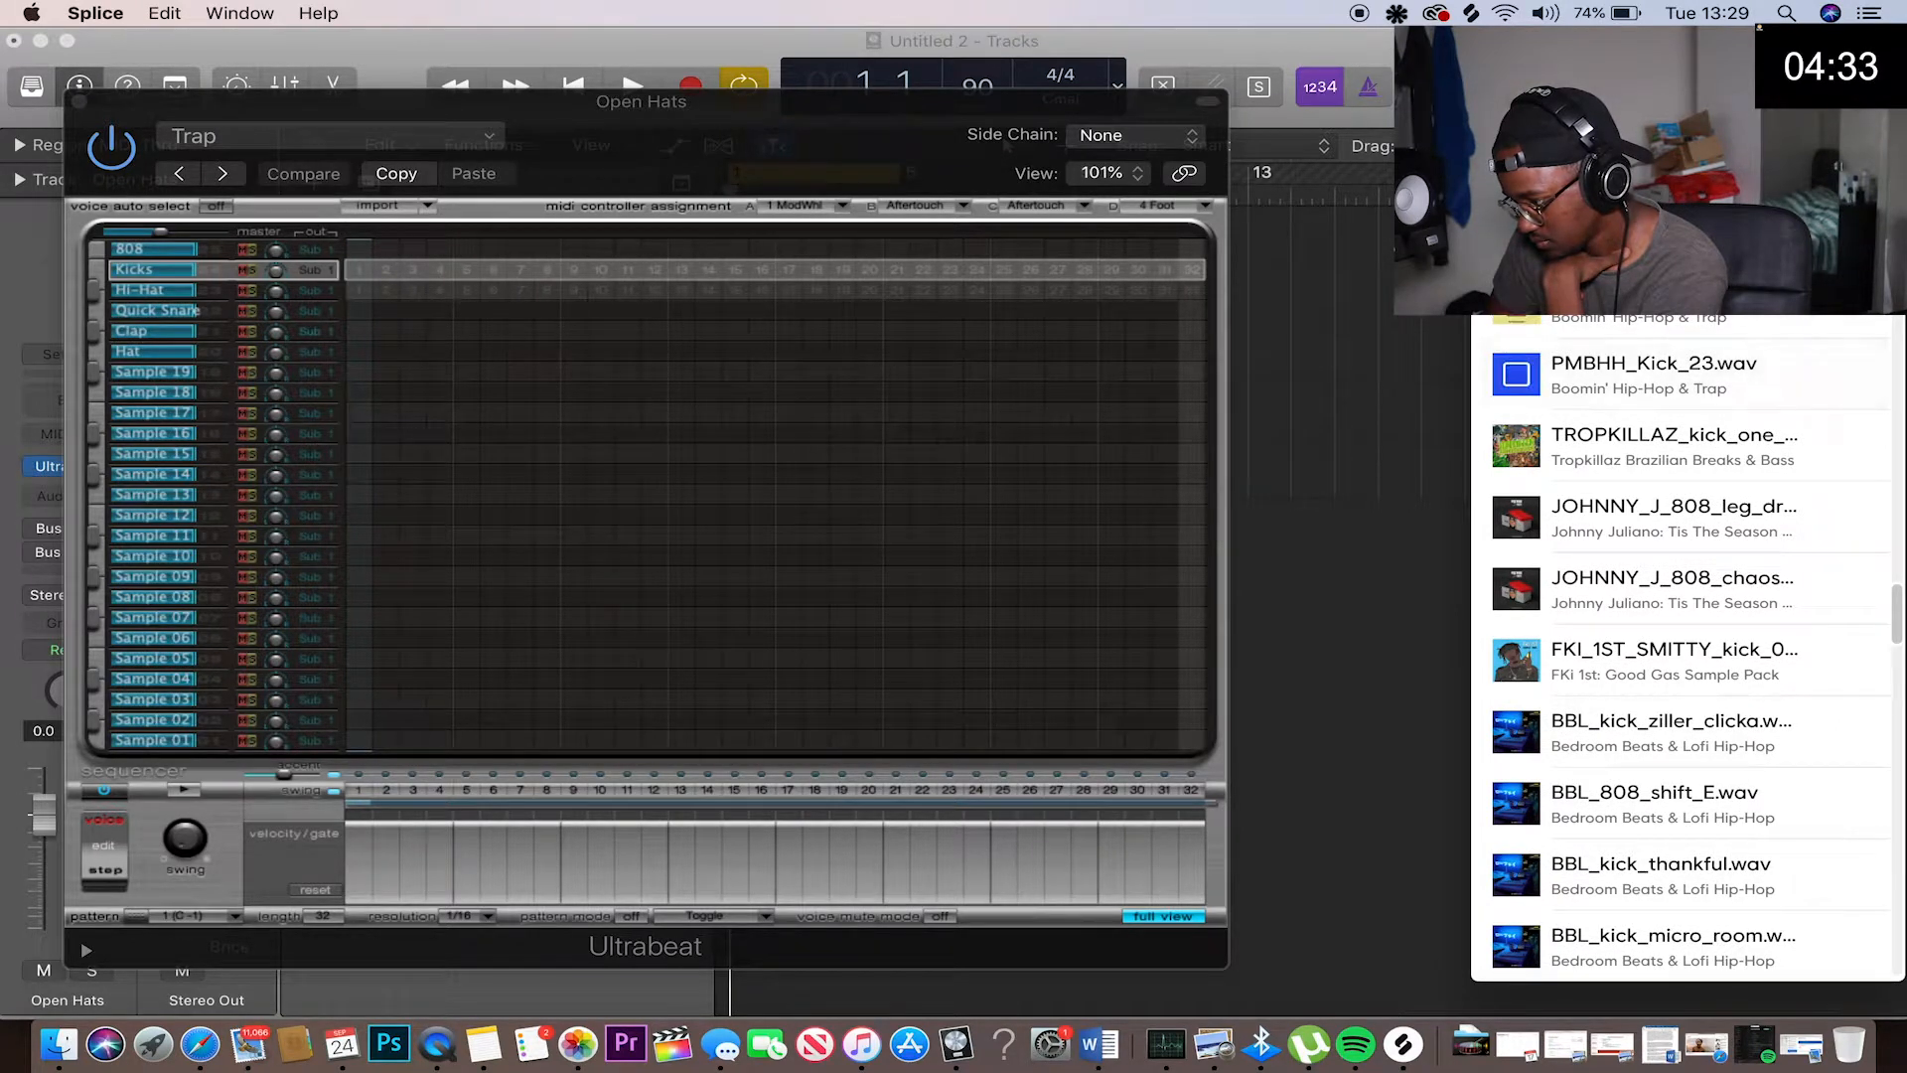
pyautogui.scroll(-14, 1556, 570)
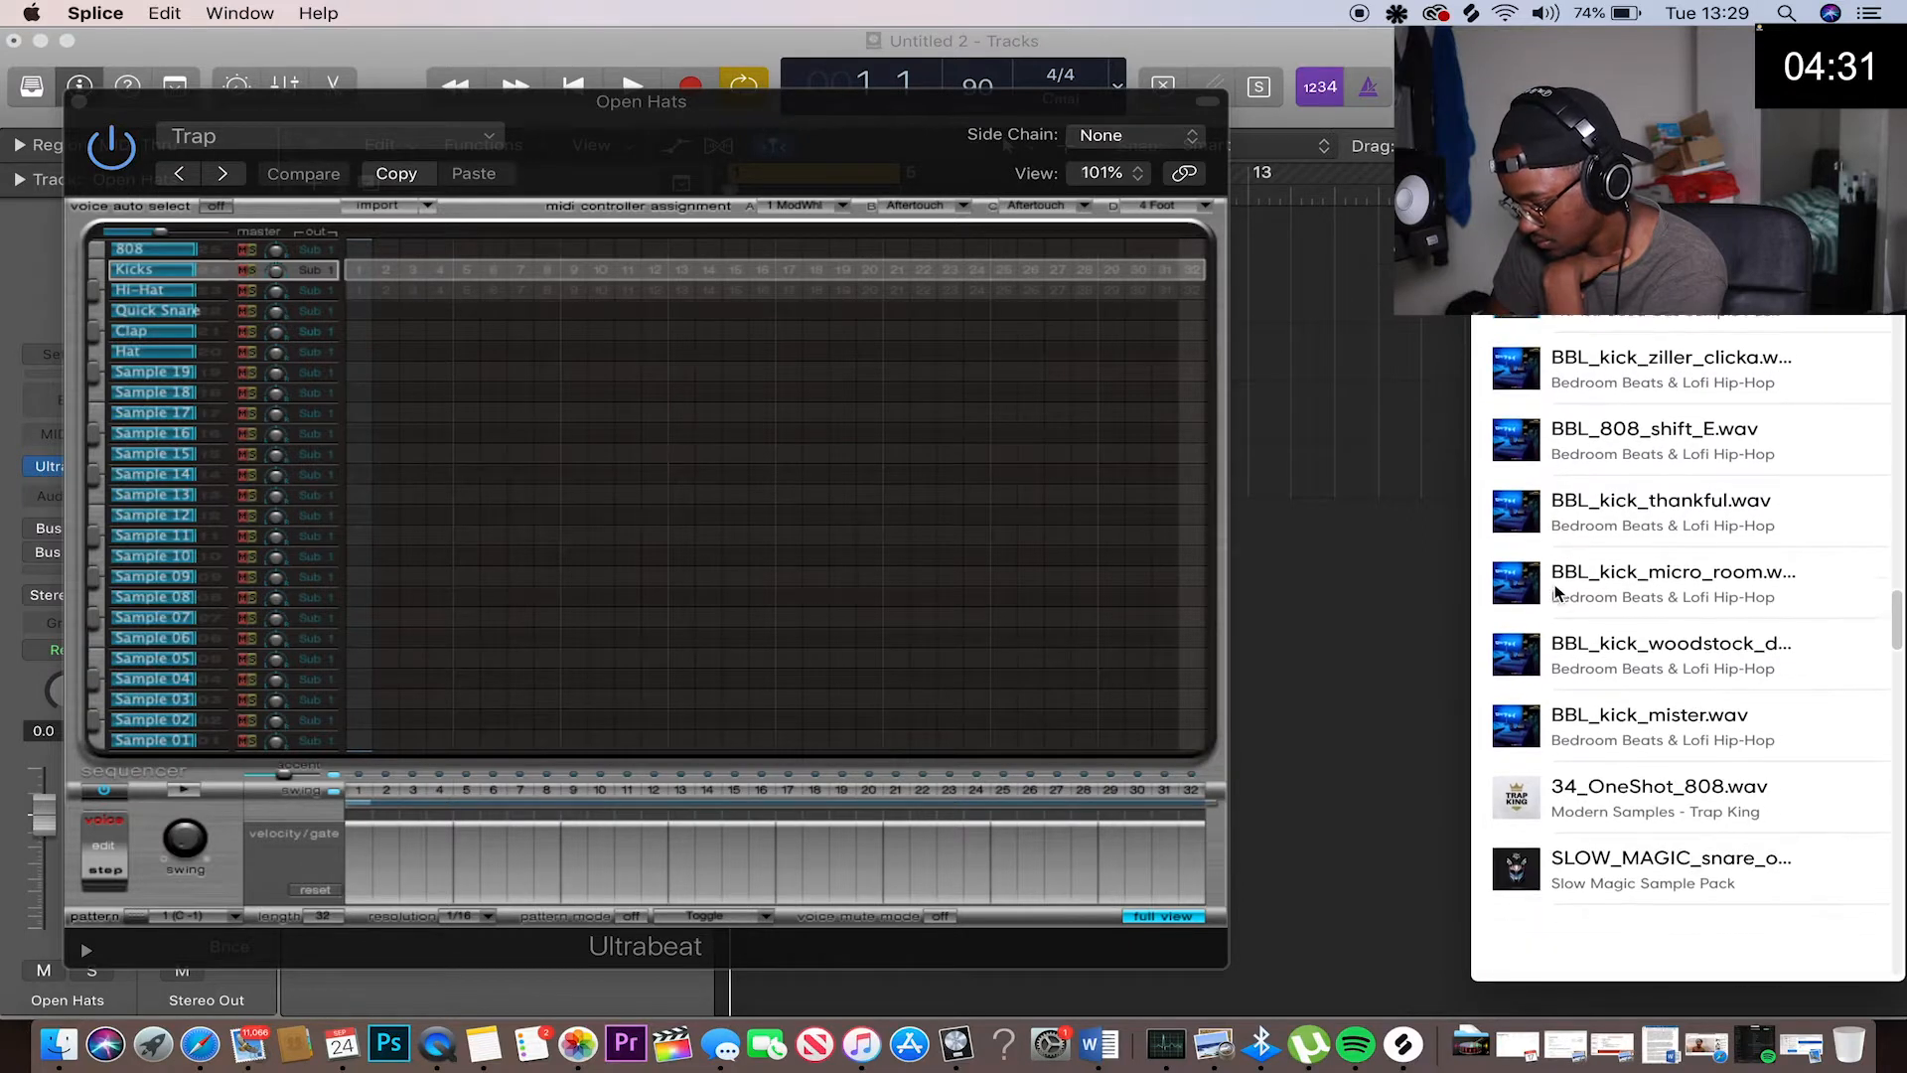
pyautogui.scroll(-4, 1556, 592)
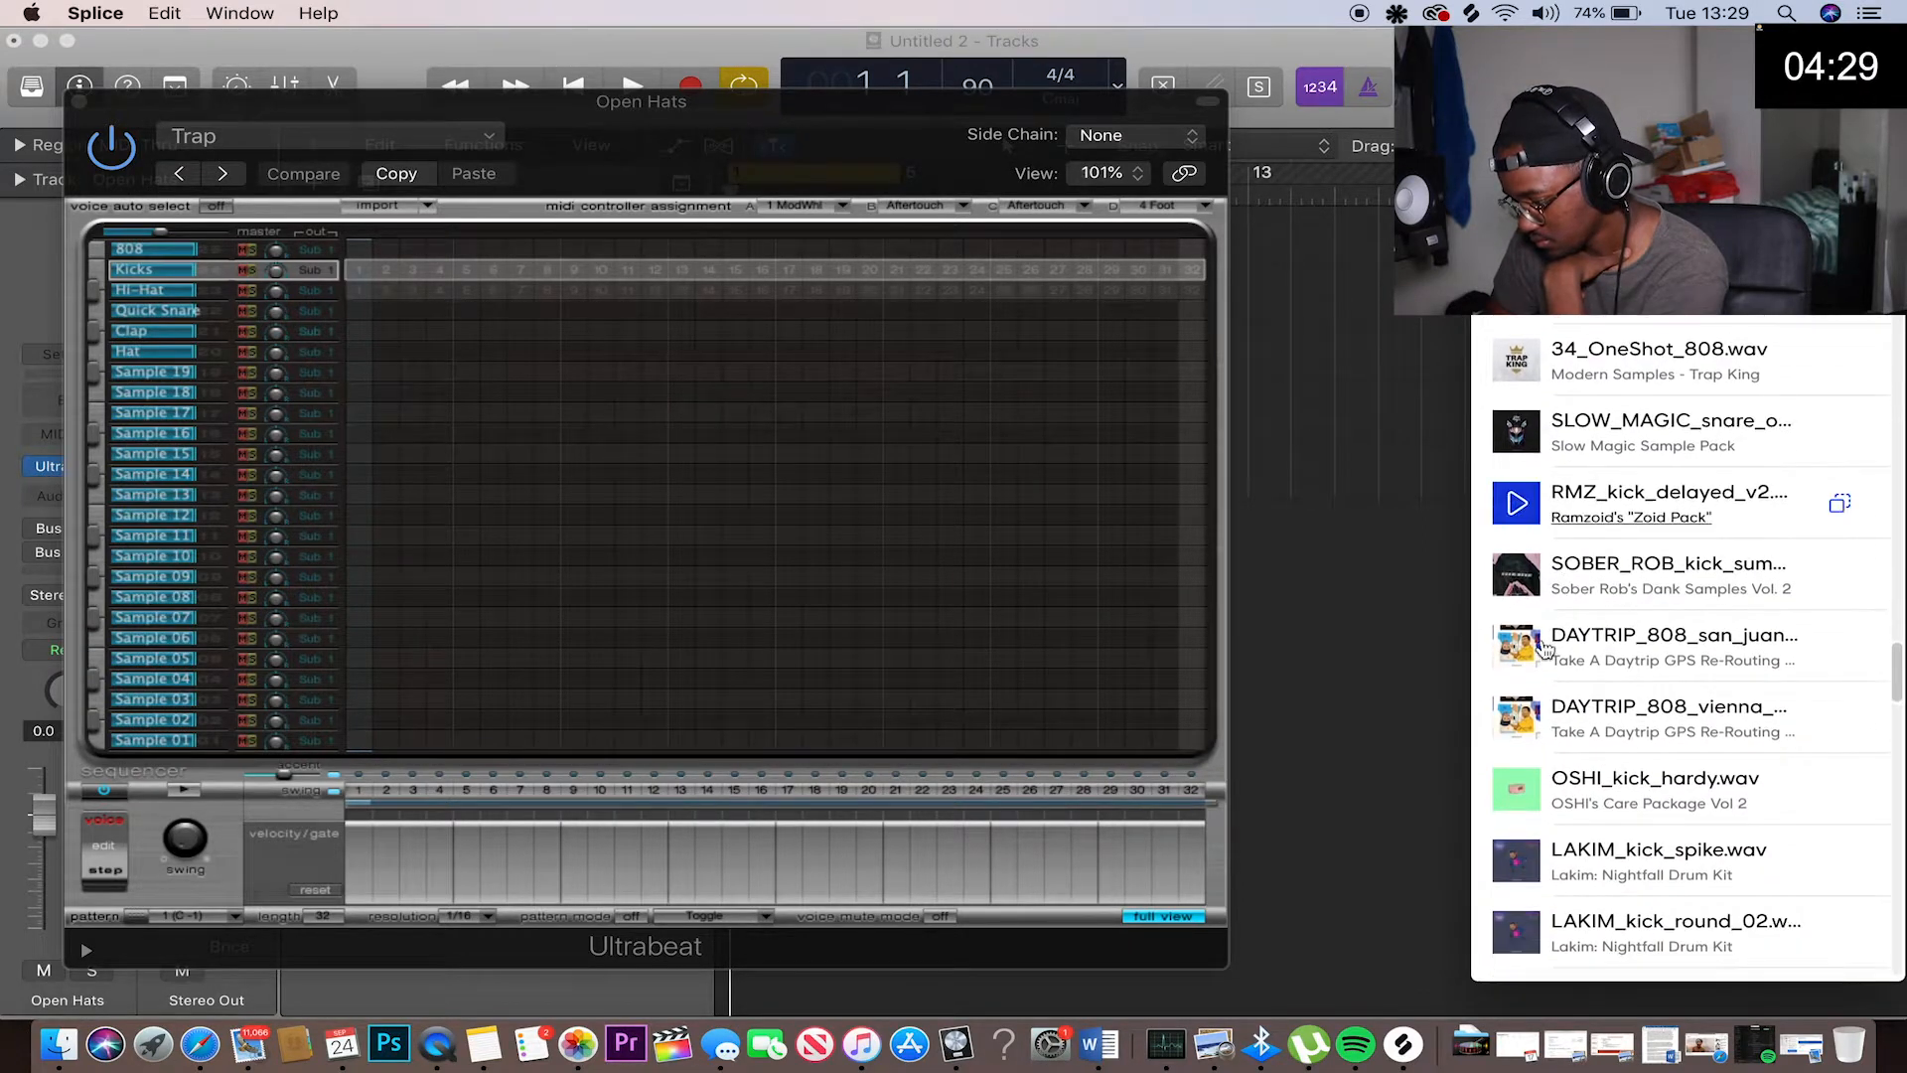
# Load OSHI_kick_hardy.wav from Splice as the Kicks sound's oscillator 2 sample and slightly raise Ultrabeat's main volume
pyautogui.click(1182, 918)
pyautogui.click(1698, 791)
pyautogui.moveTo(1698, 792); pyautogui.dragTo(501, 660)
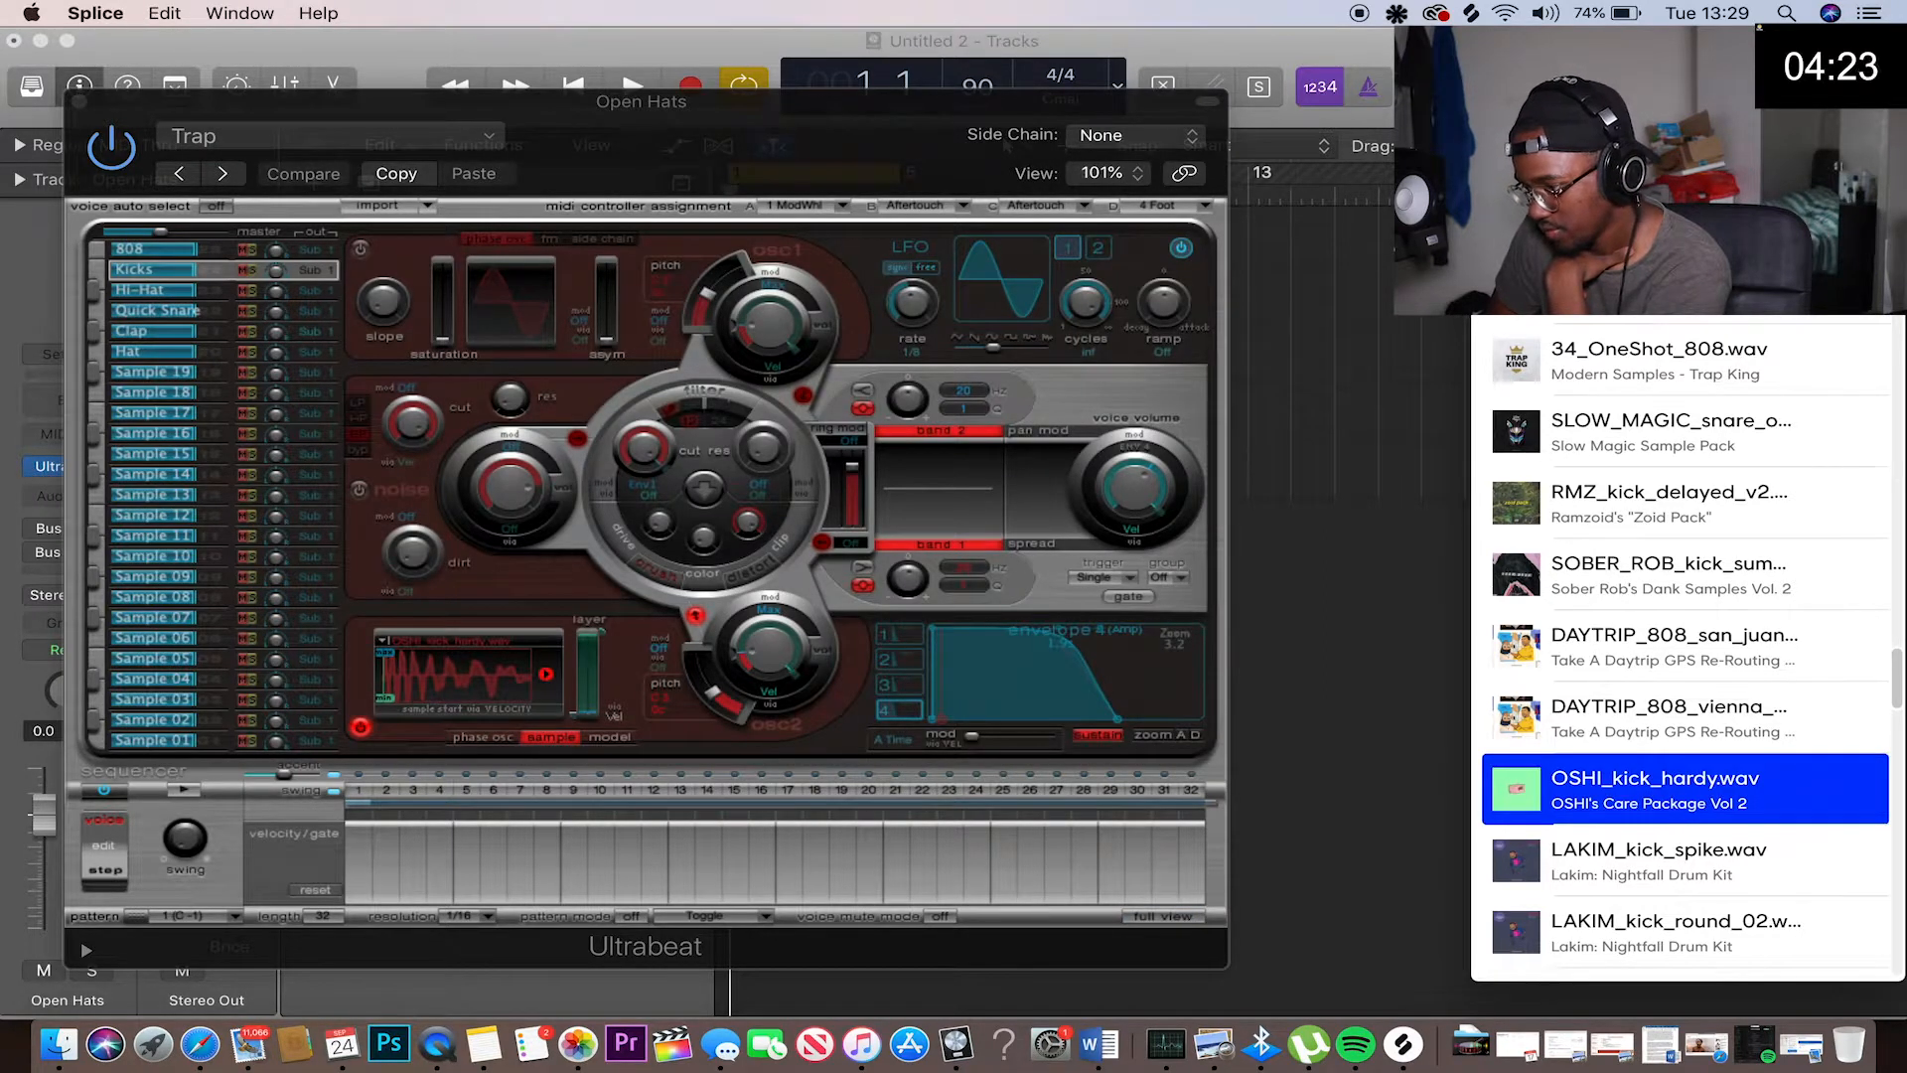
pyautogui.click(164, 232)
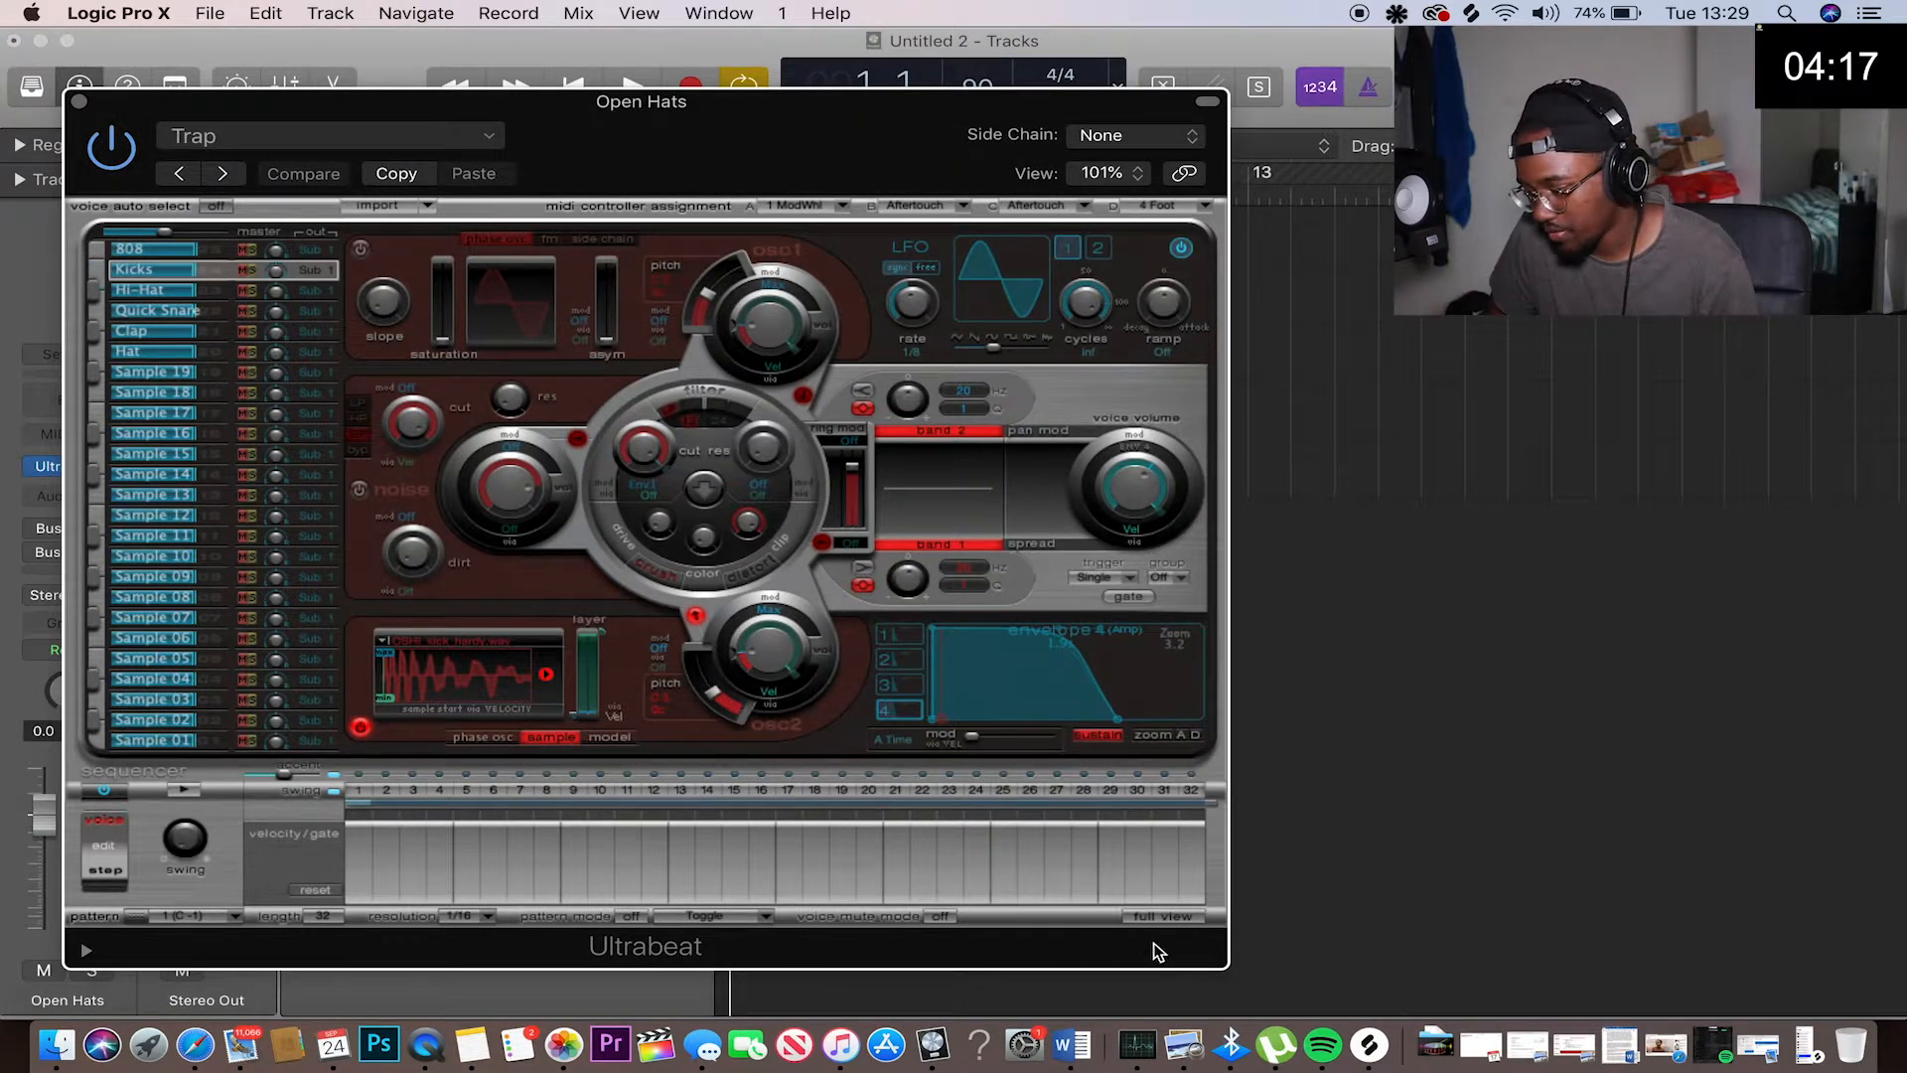
# Try a Kicks pattern on steps 1, 9, 12 and 25 against the loop, clear the row and close Ultrabeat
pyautogui.click(1164, 916)
pyautogui.click(368, 272)
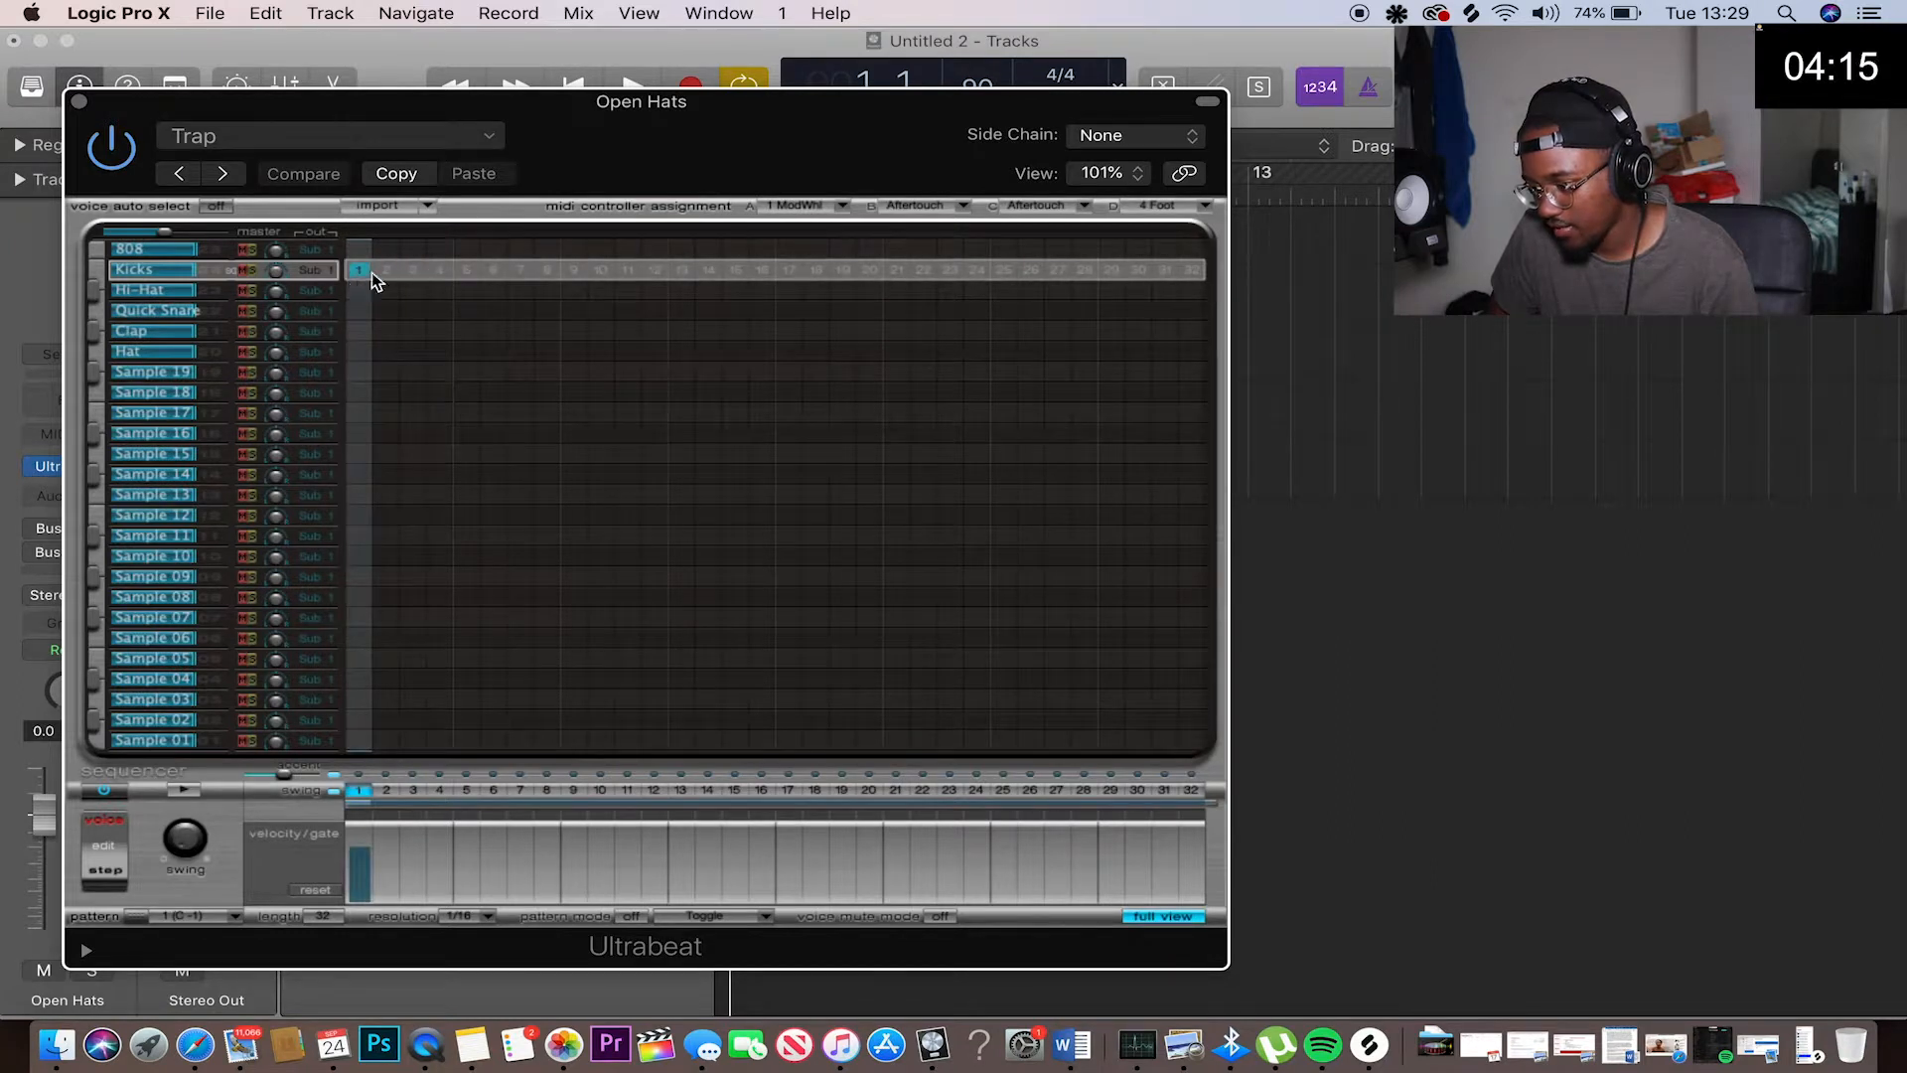
pyautogui.click(465, 272)
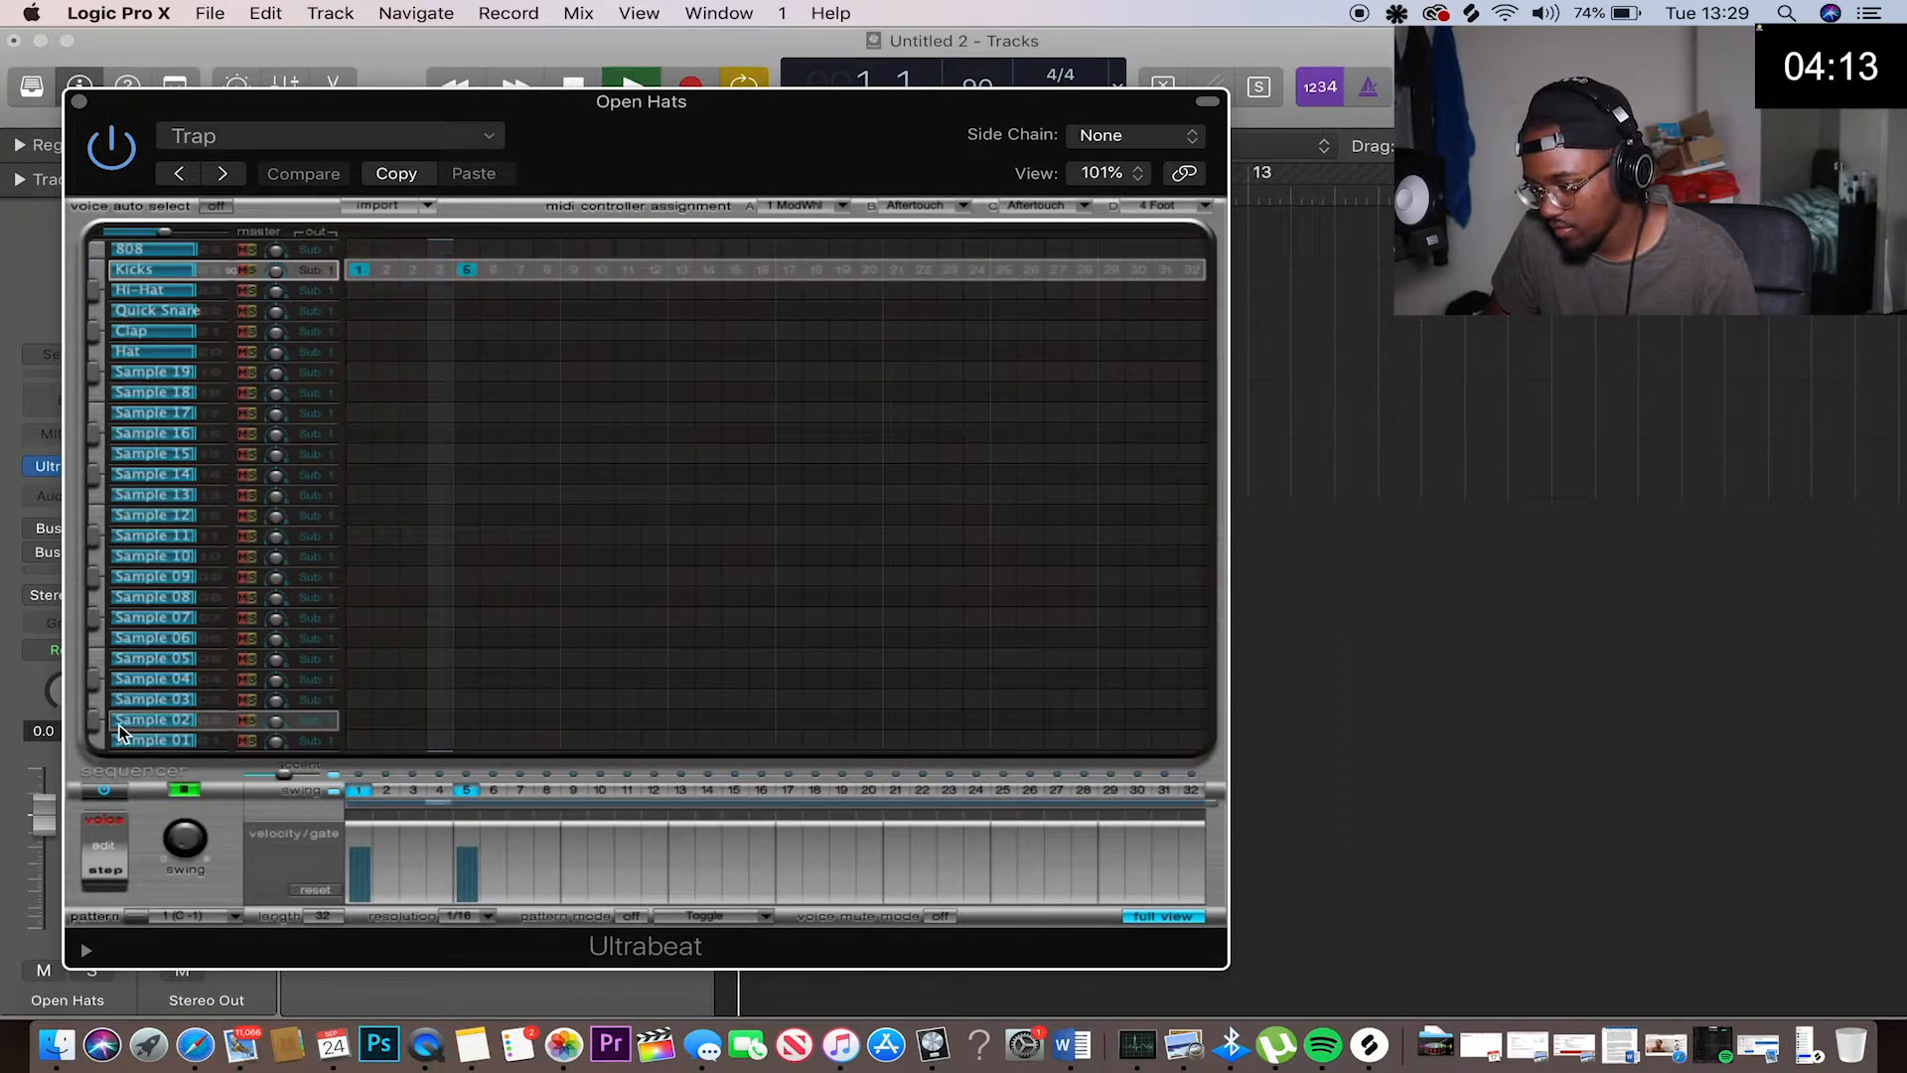
pyautogui.click(465, 270)
pyautogui.click(575, 270)
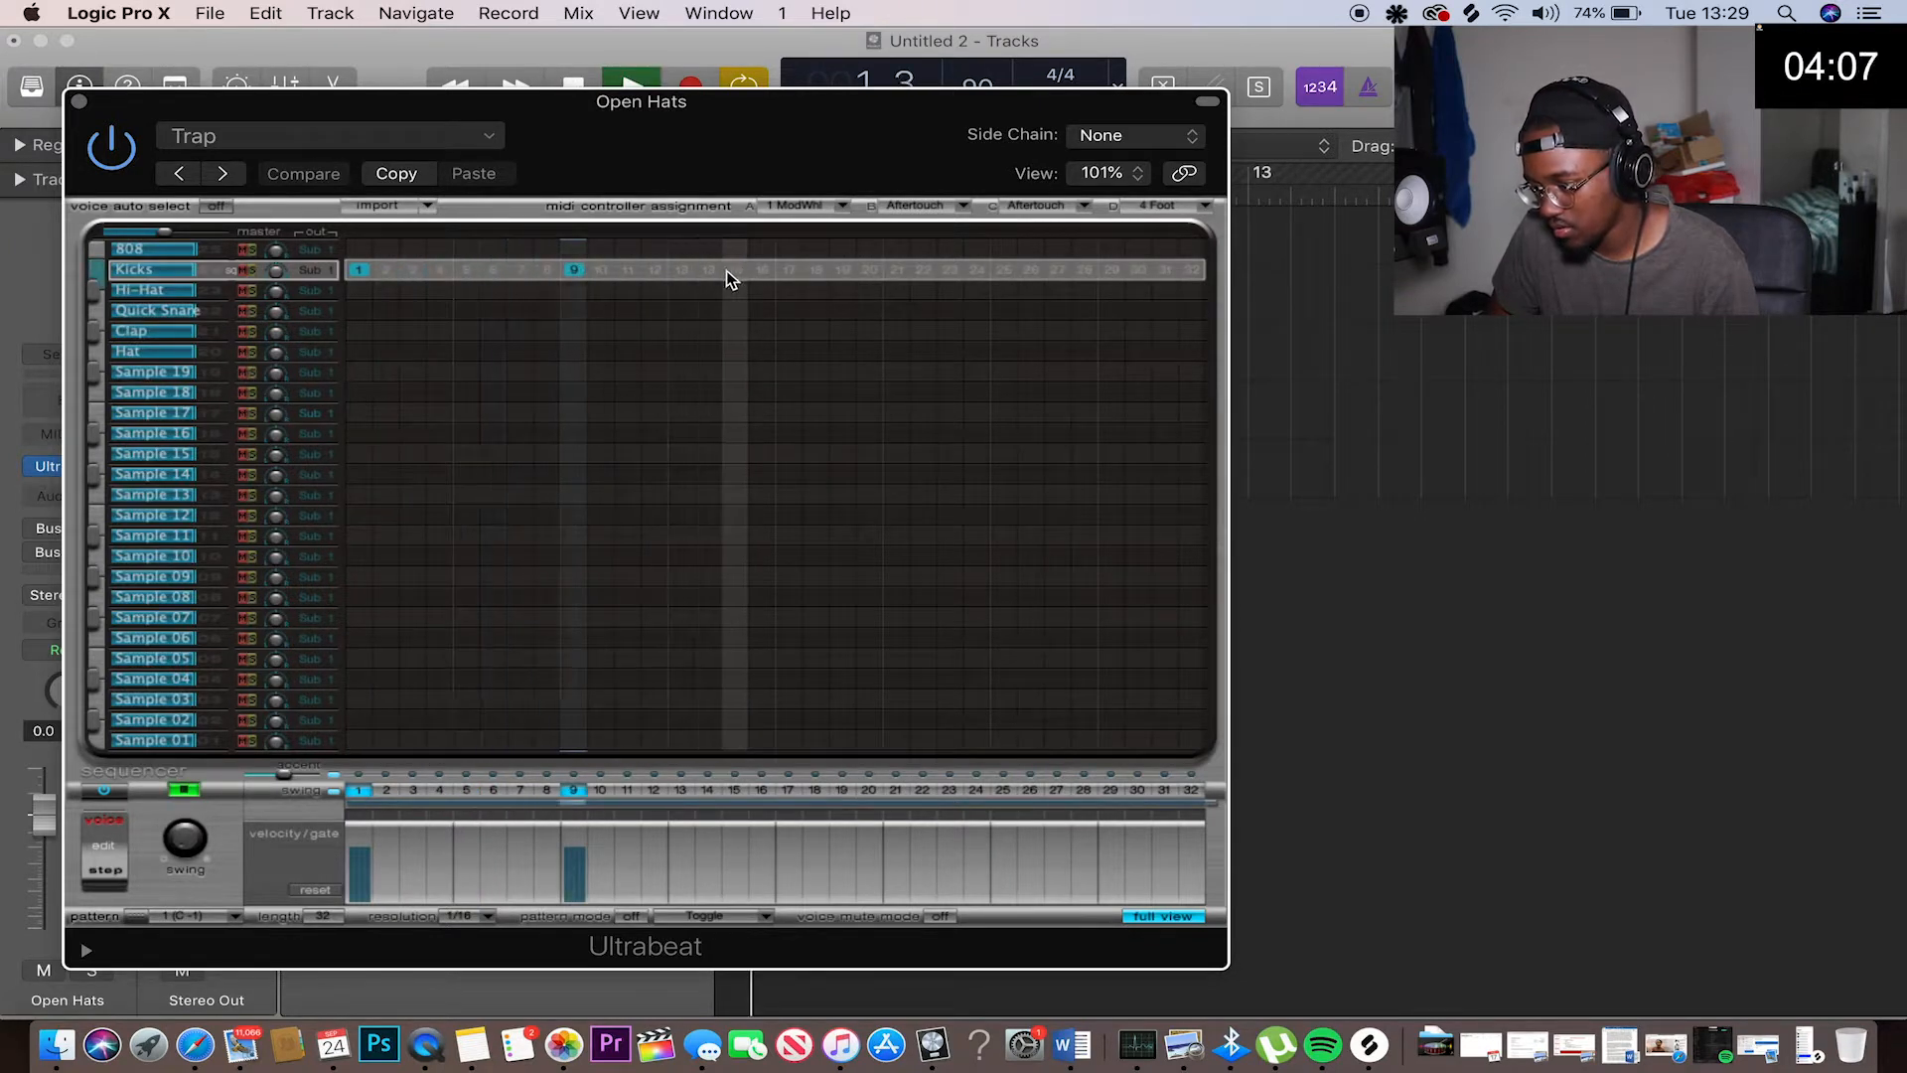
pyautogui.press('space')
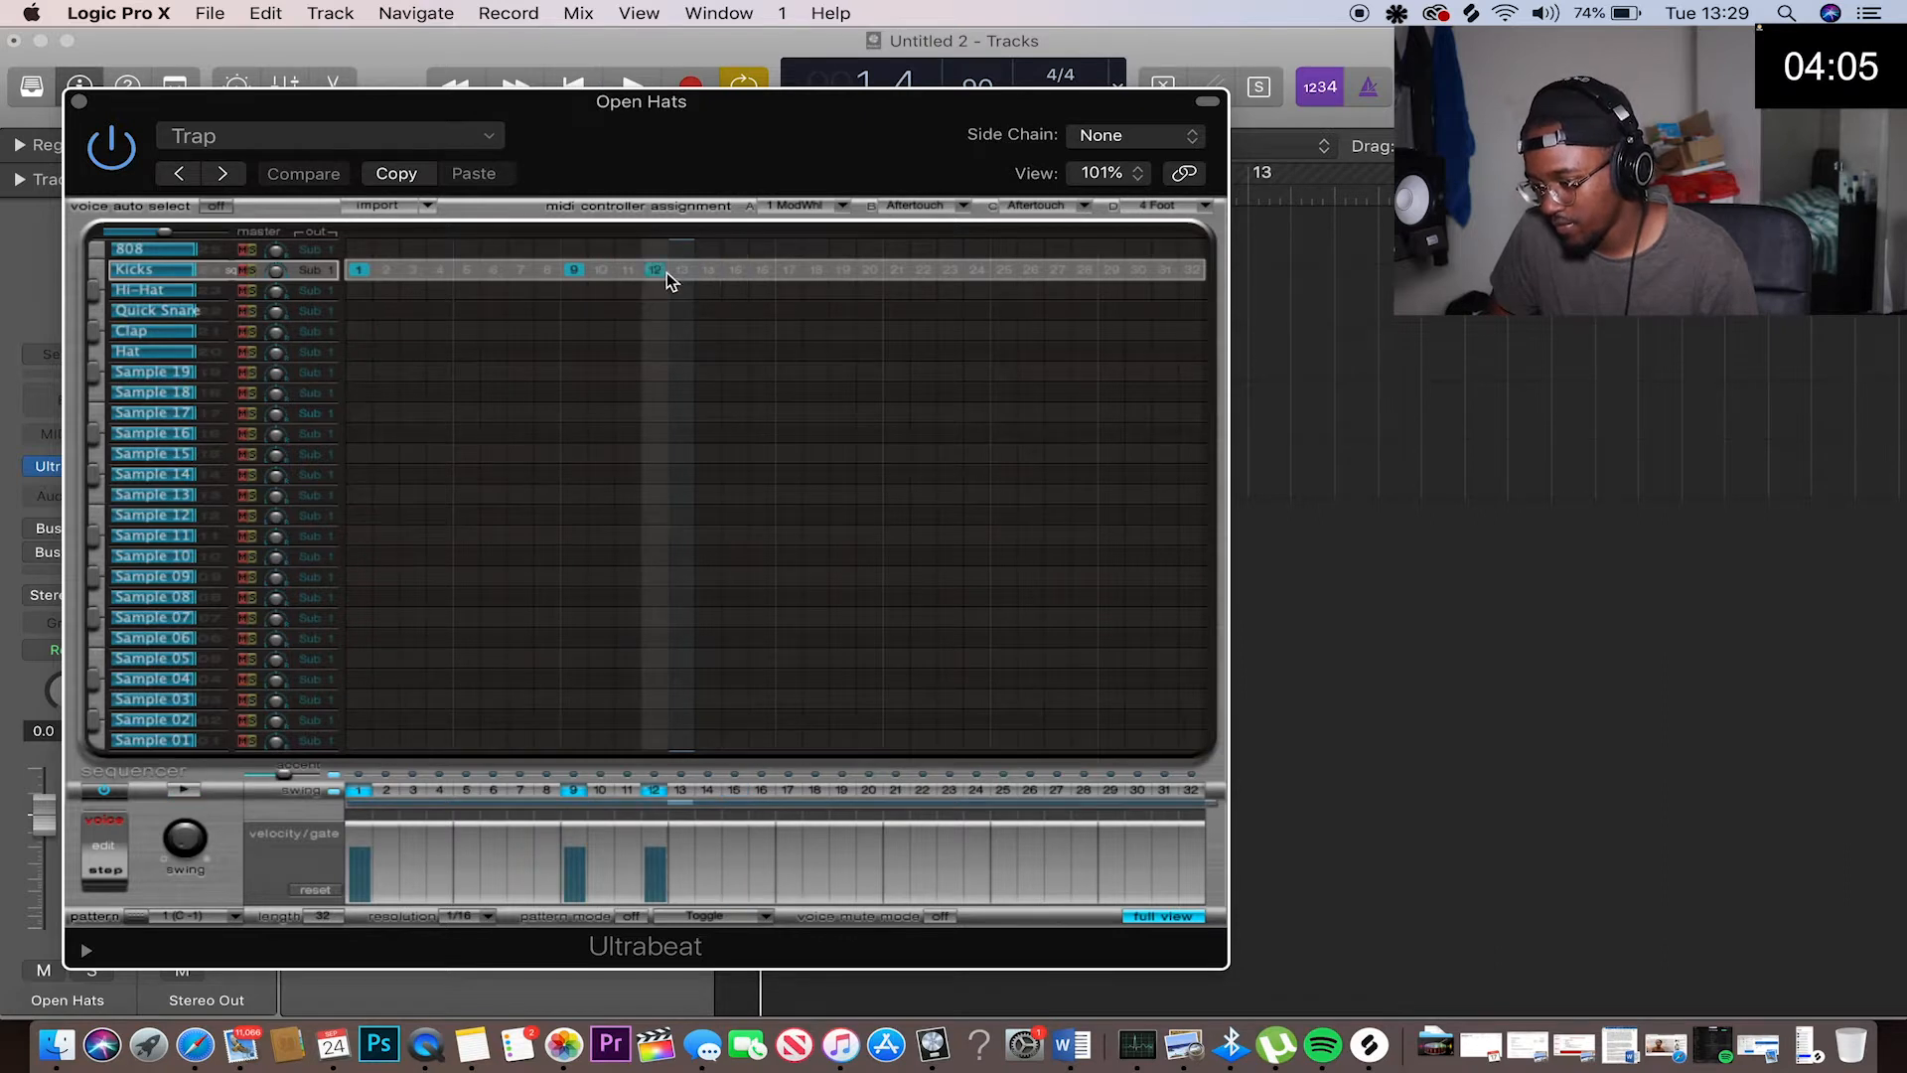
pyautogui.moveTo(164, 232); pyautogui.dragTo(163, 231)
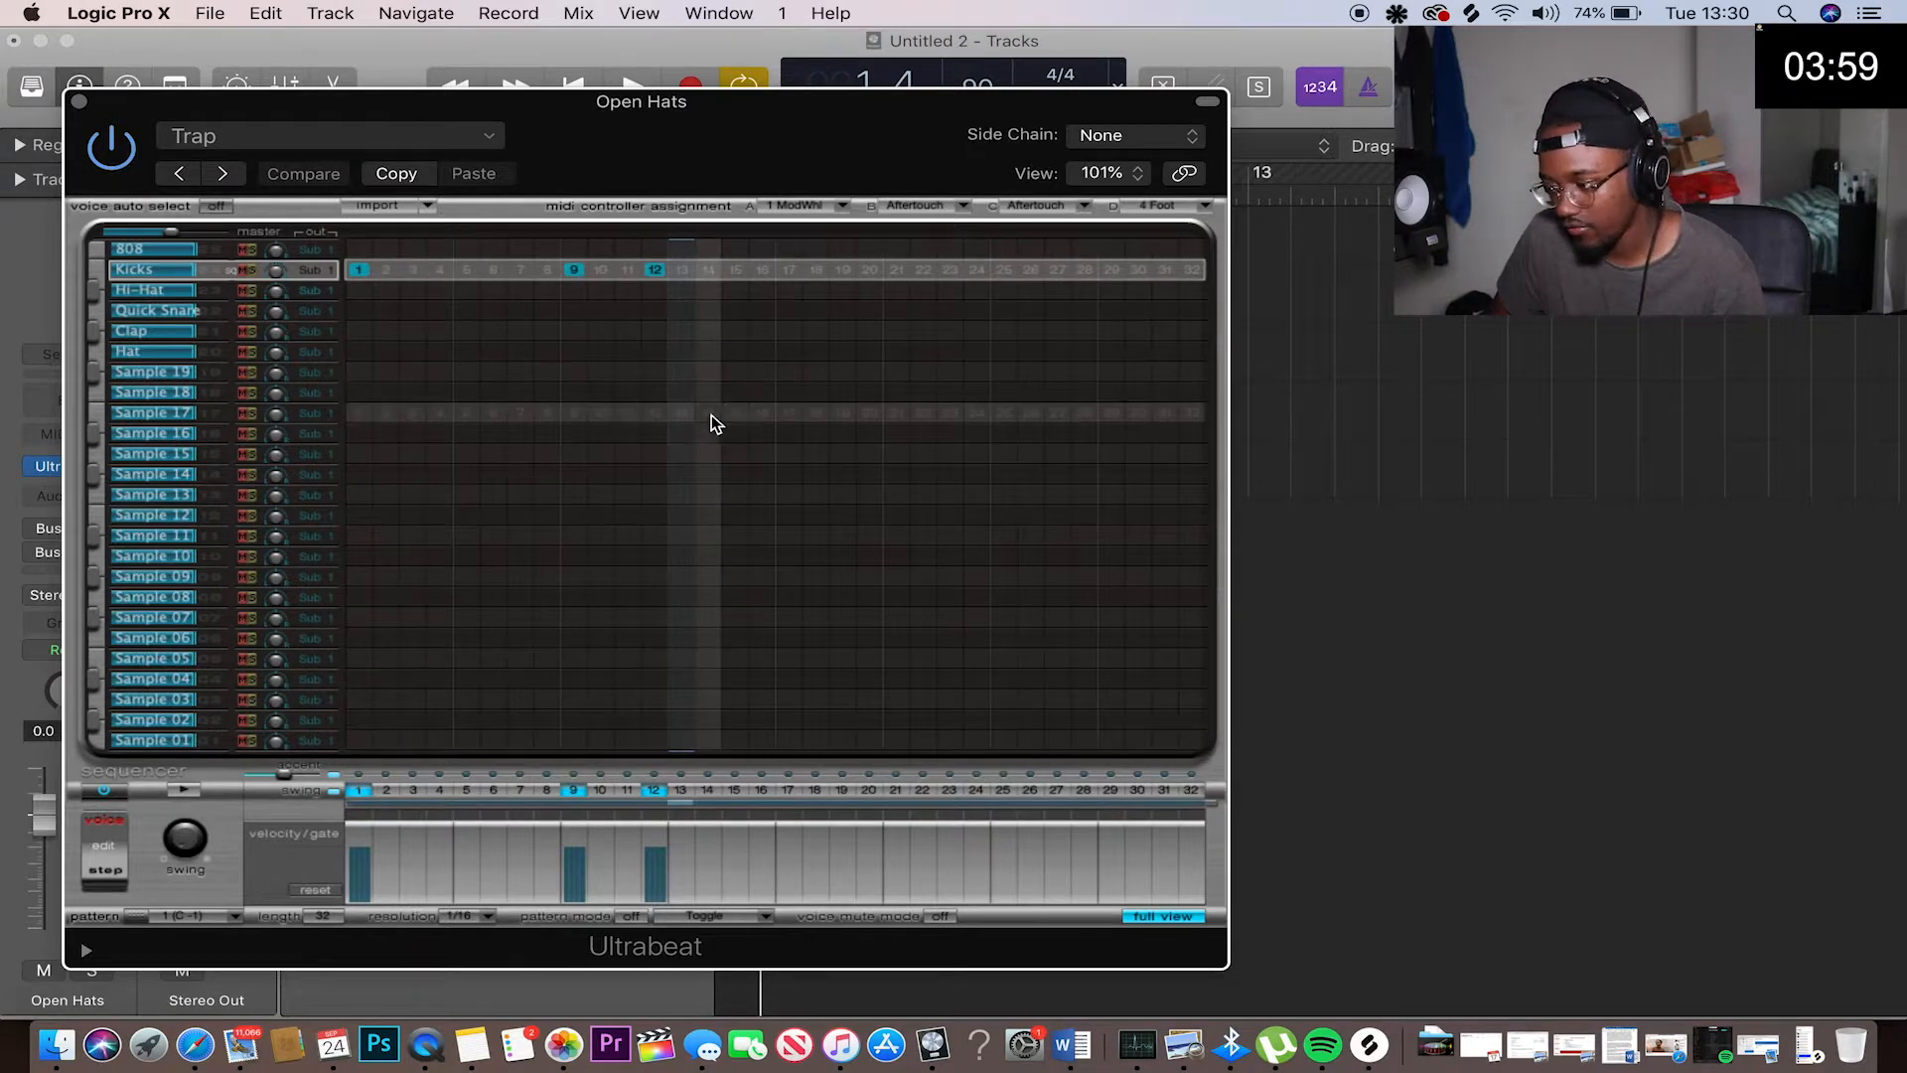
pyautogui.press('space')
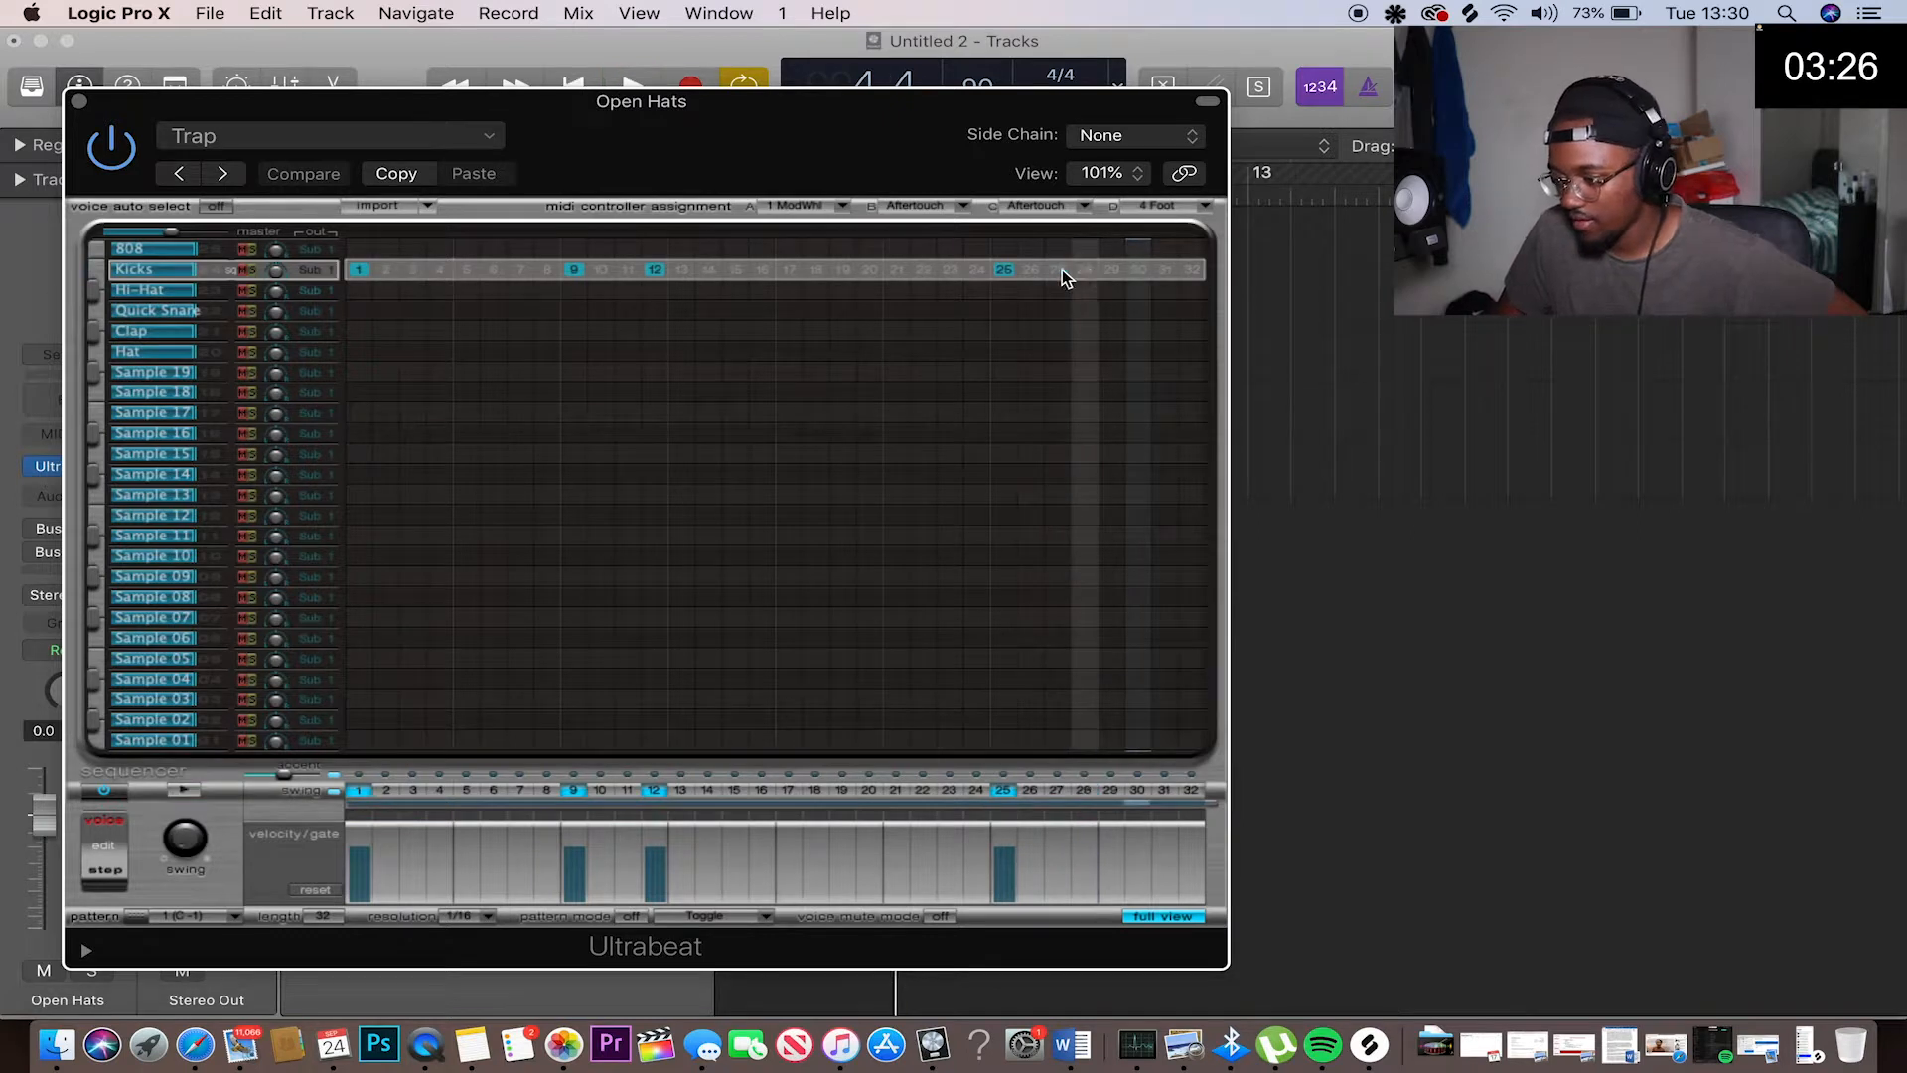
pyautogui.moveTo(1061, 271); pyautogui.dragTo(340, 271)
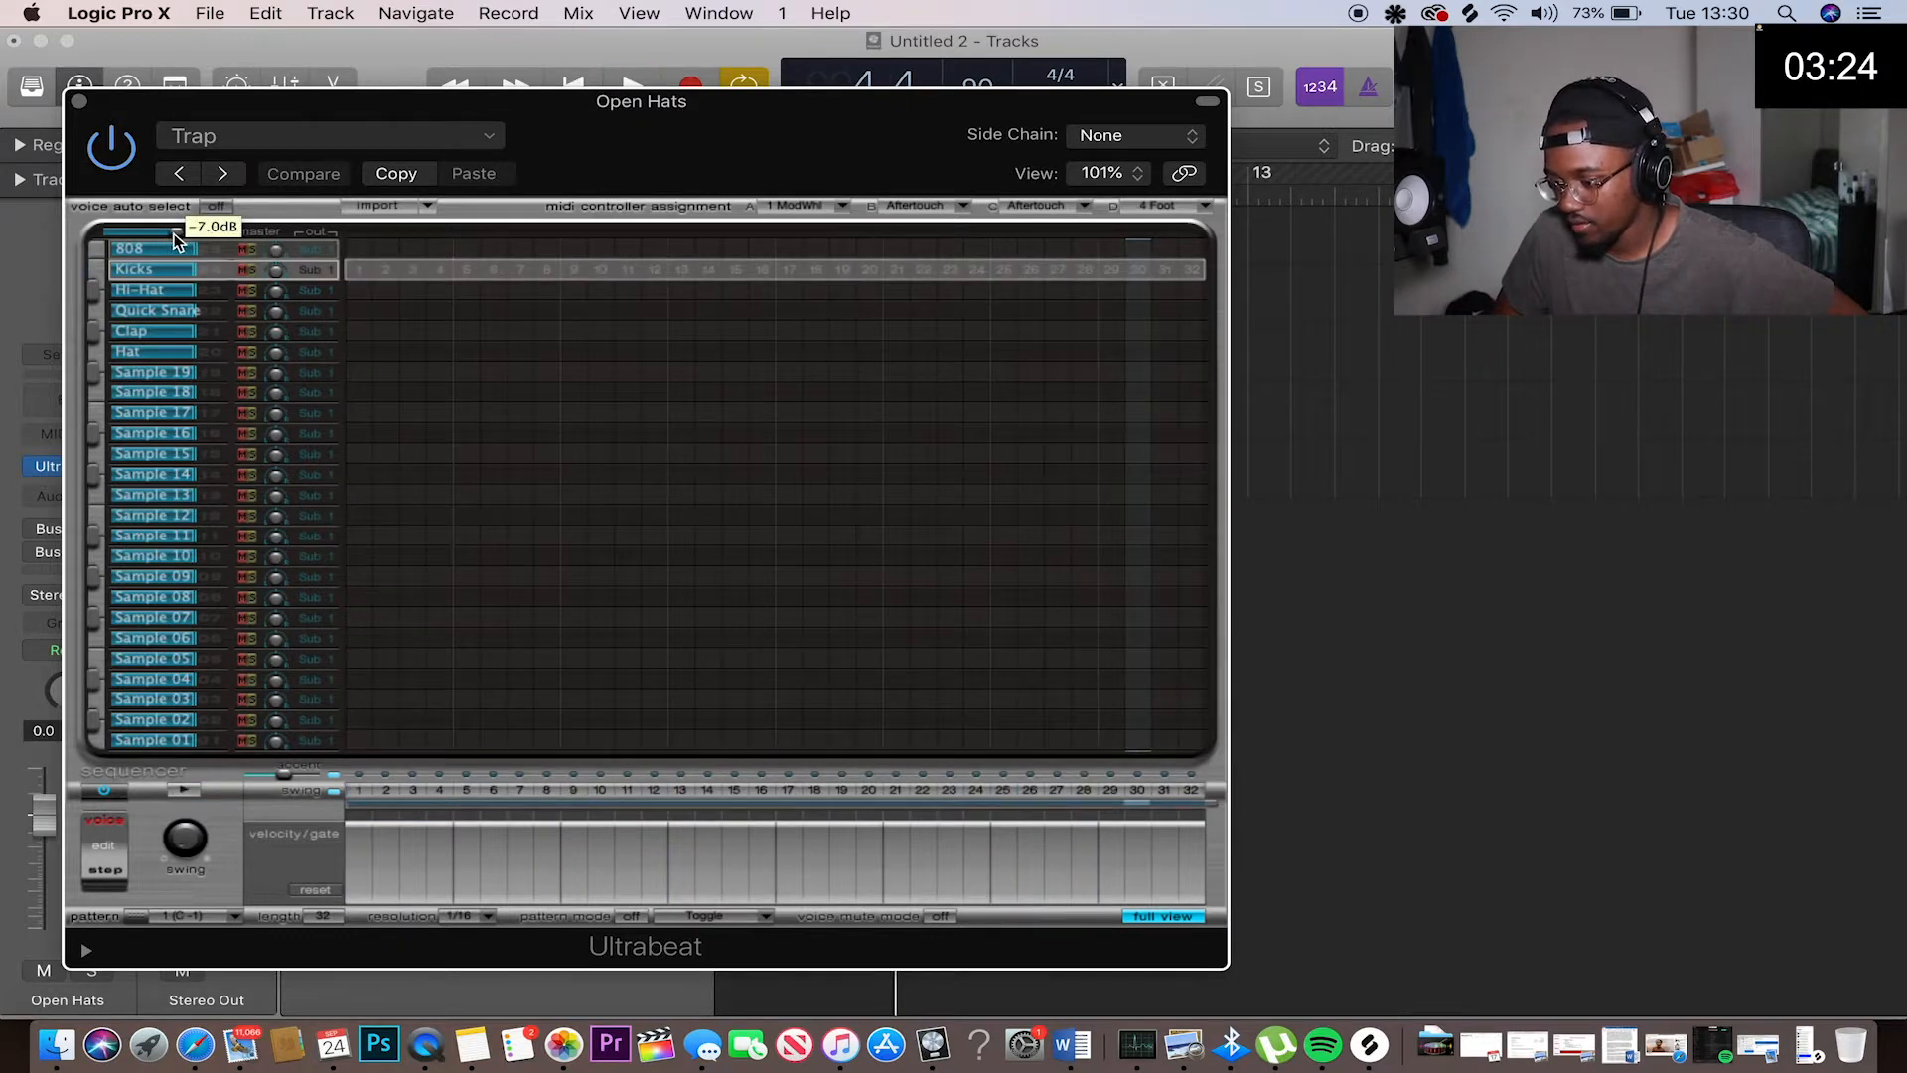
pyautogui.click(82, 102)
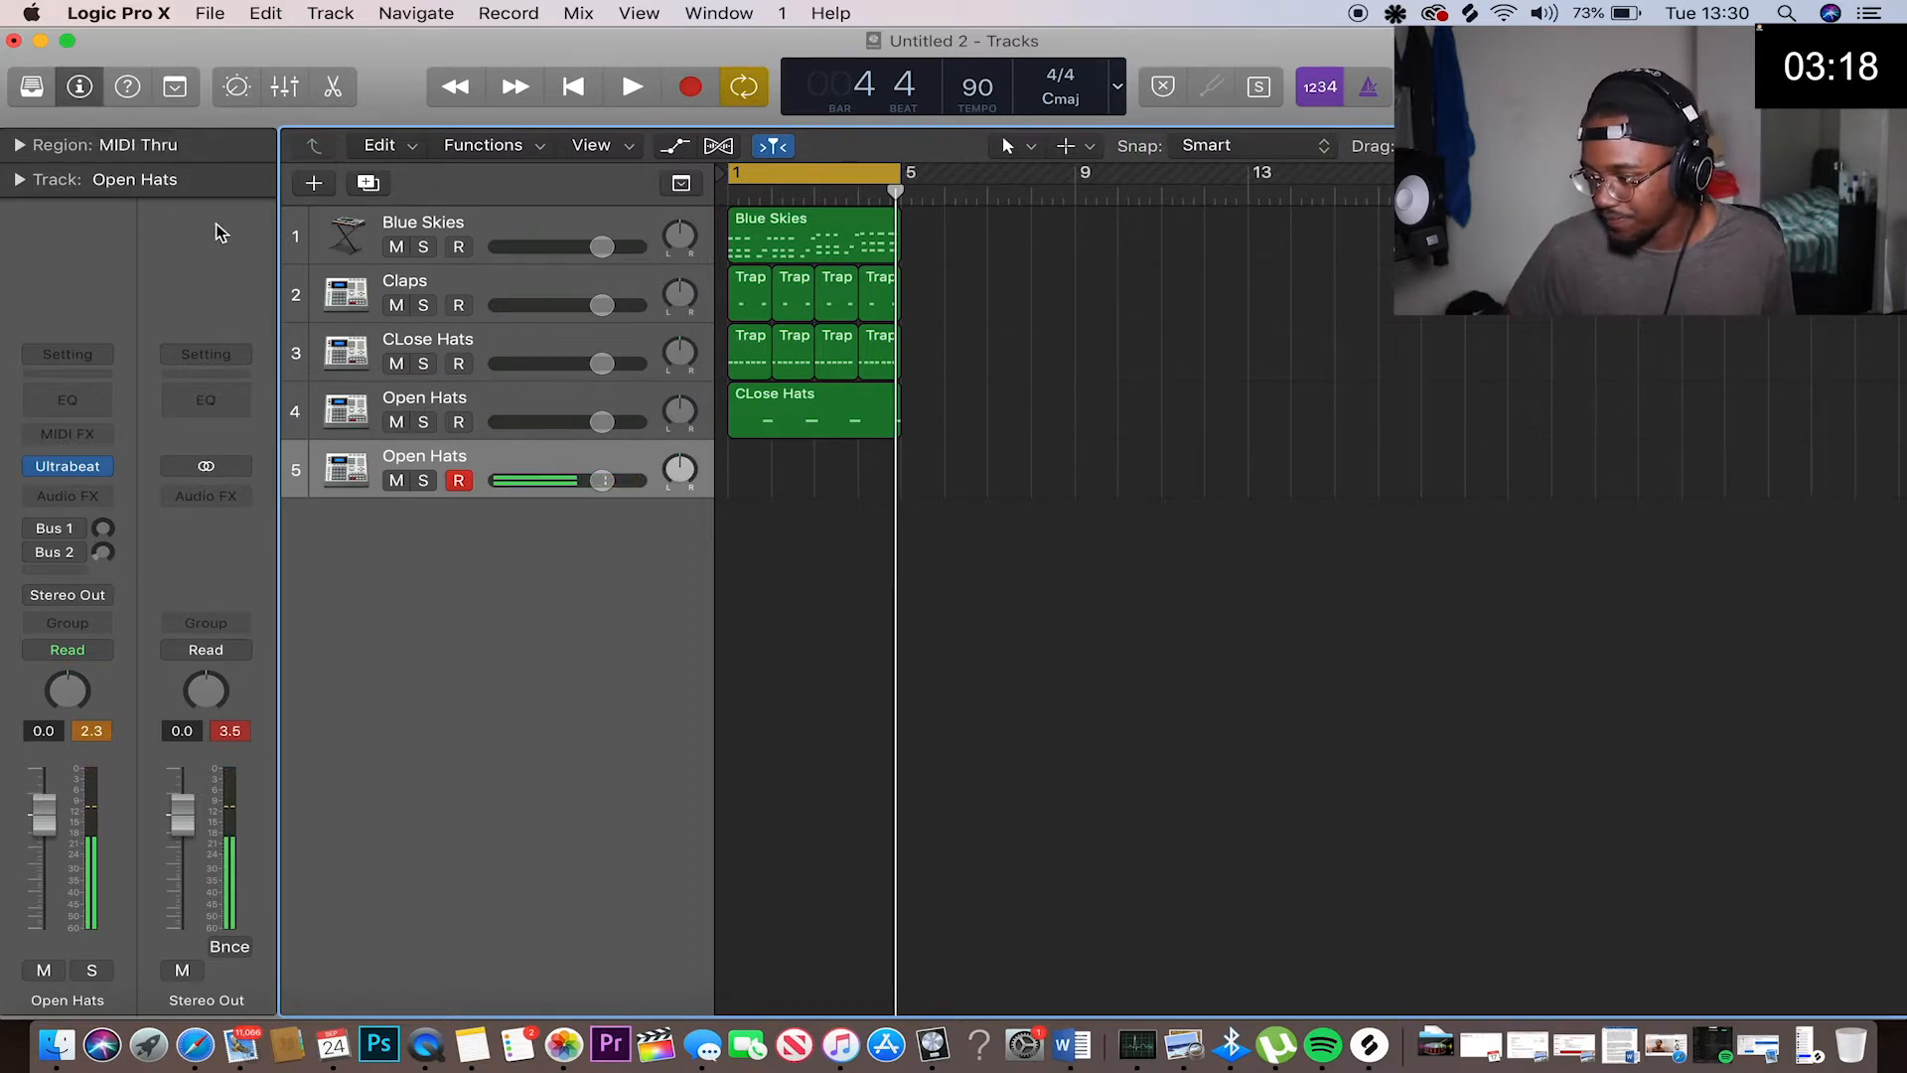
# Record a two-bar Kicks part on the fifth track and open its notes in the Piano Roll, magnified around bar 2
pyautogui.press('r')
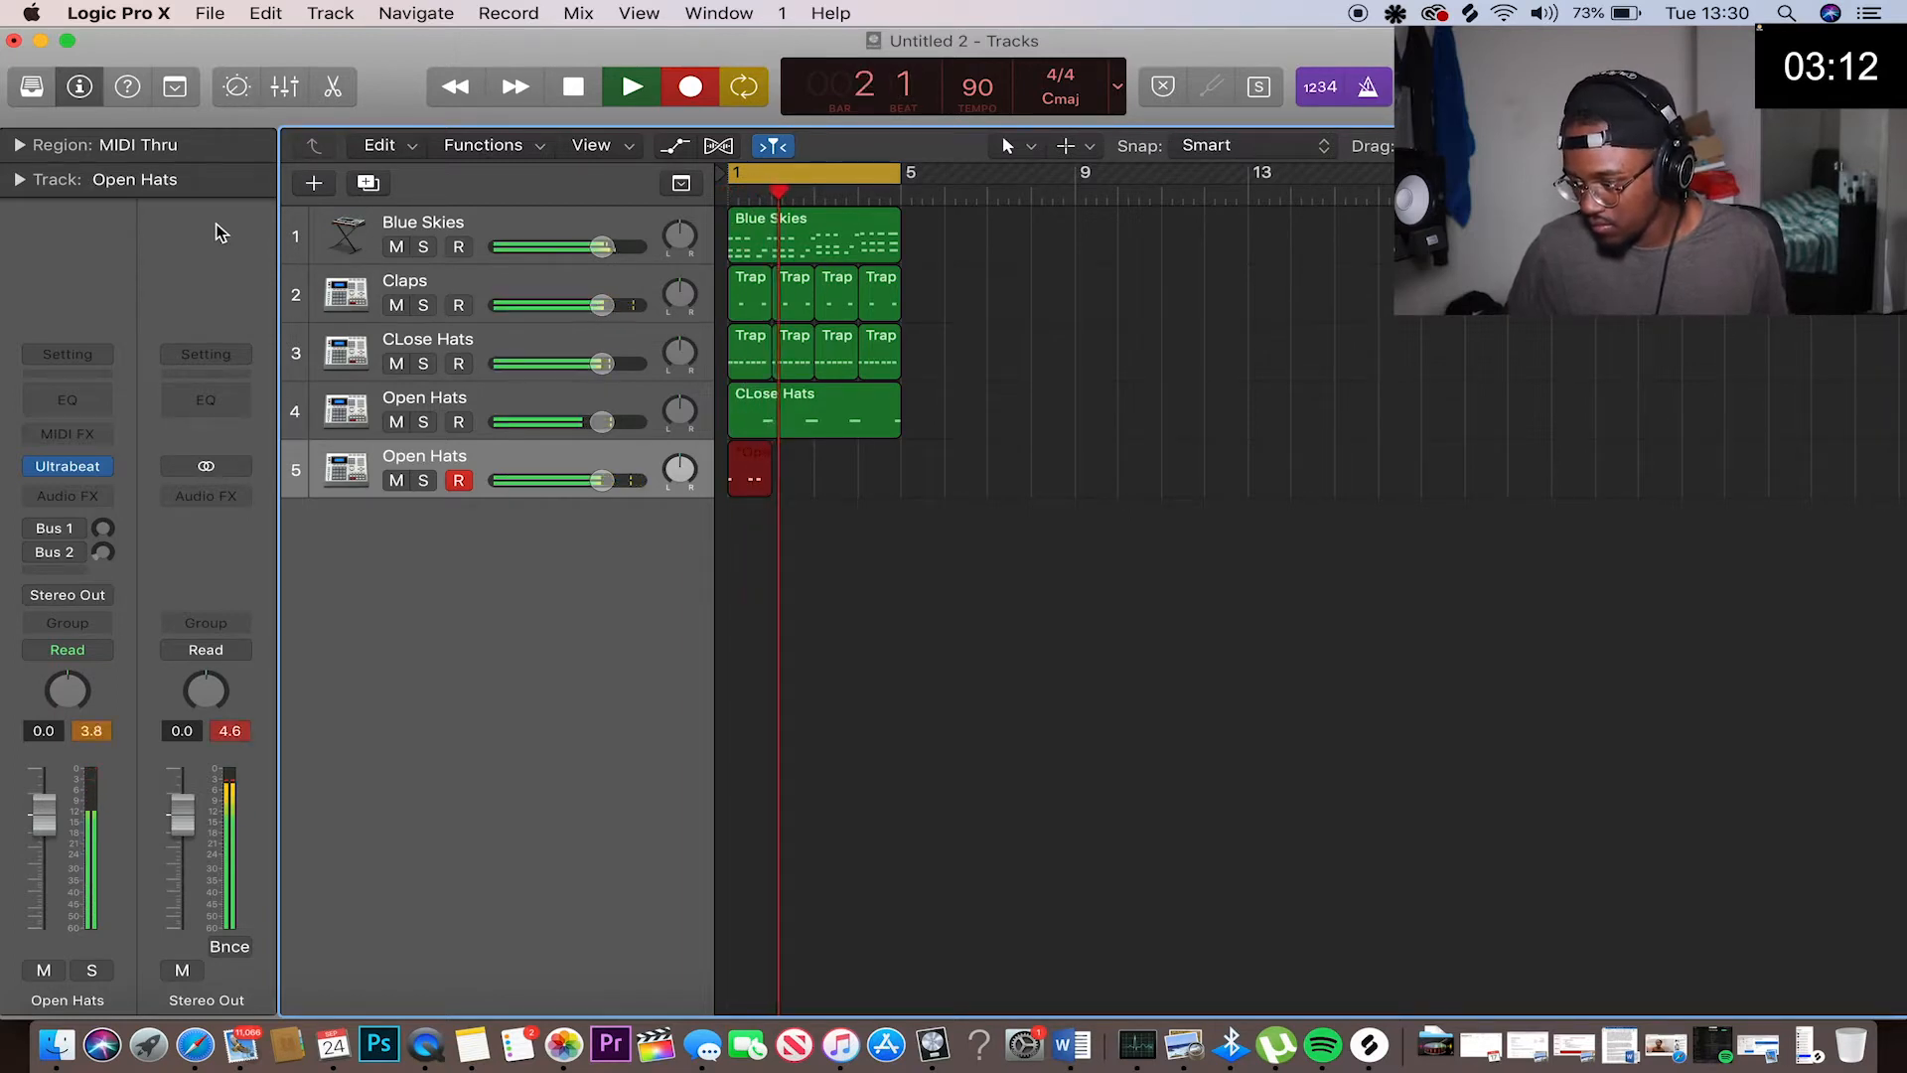
pyautogui.press('space')
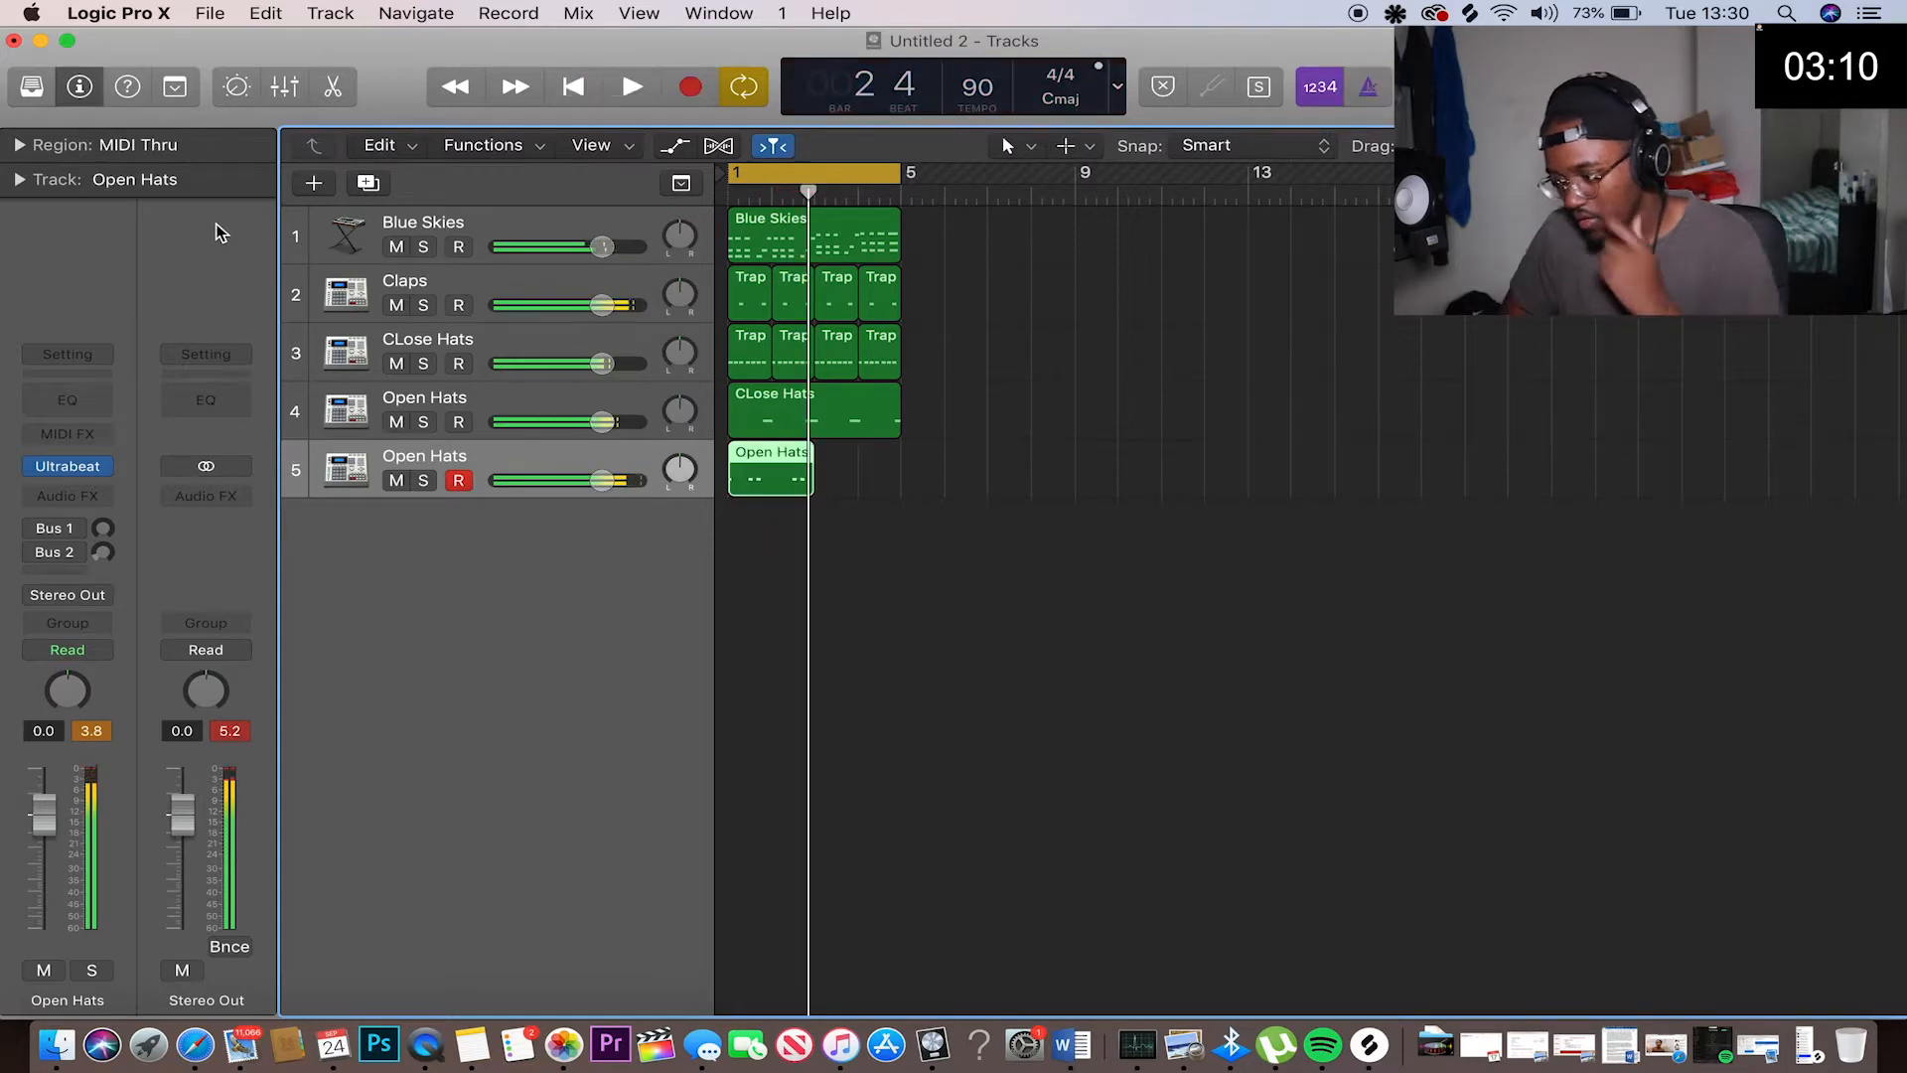
pyautogui.doubleClick(764, 483)
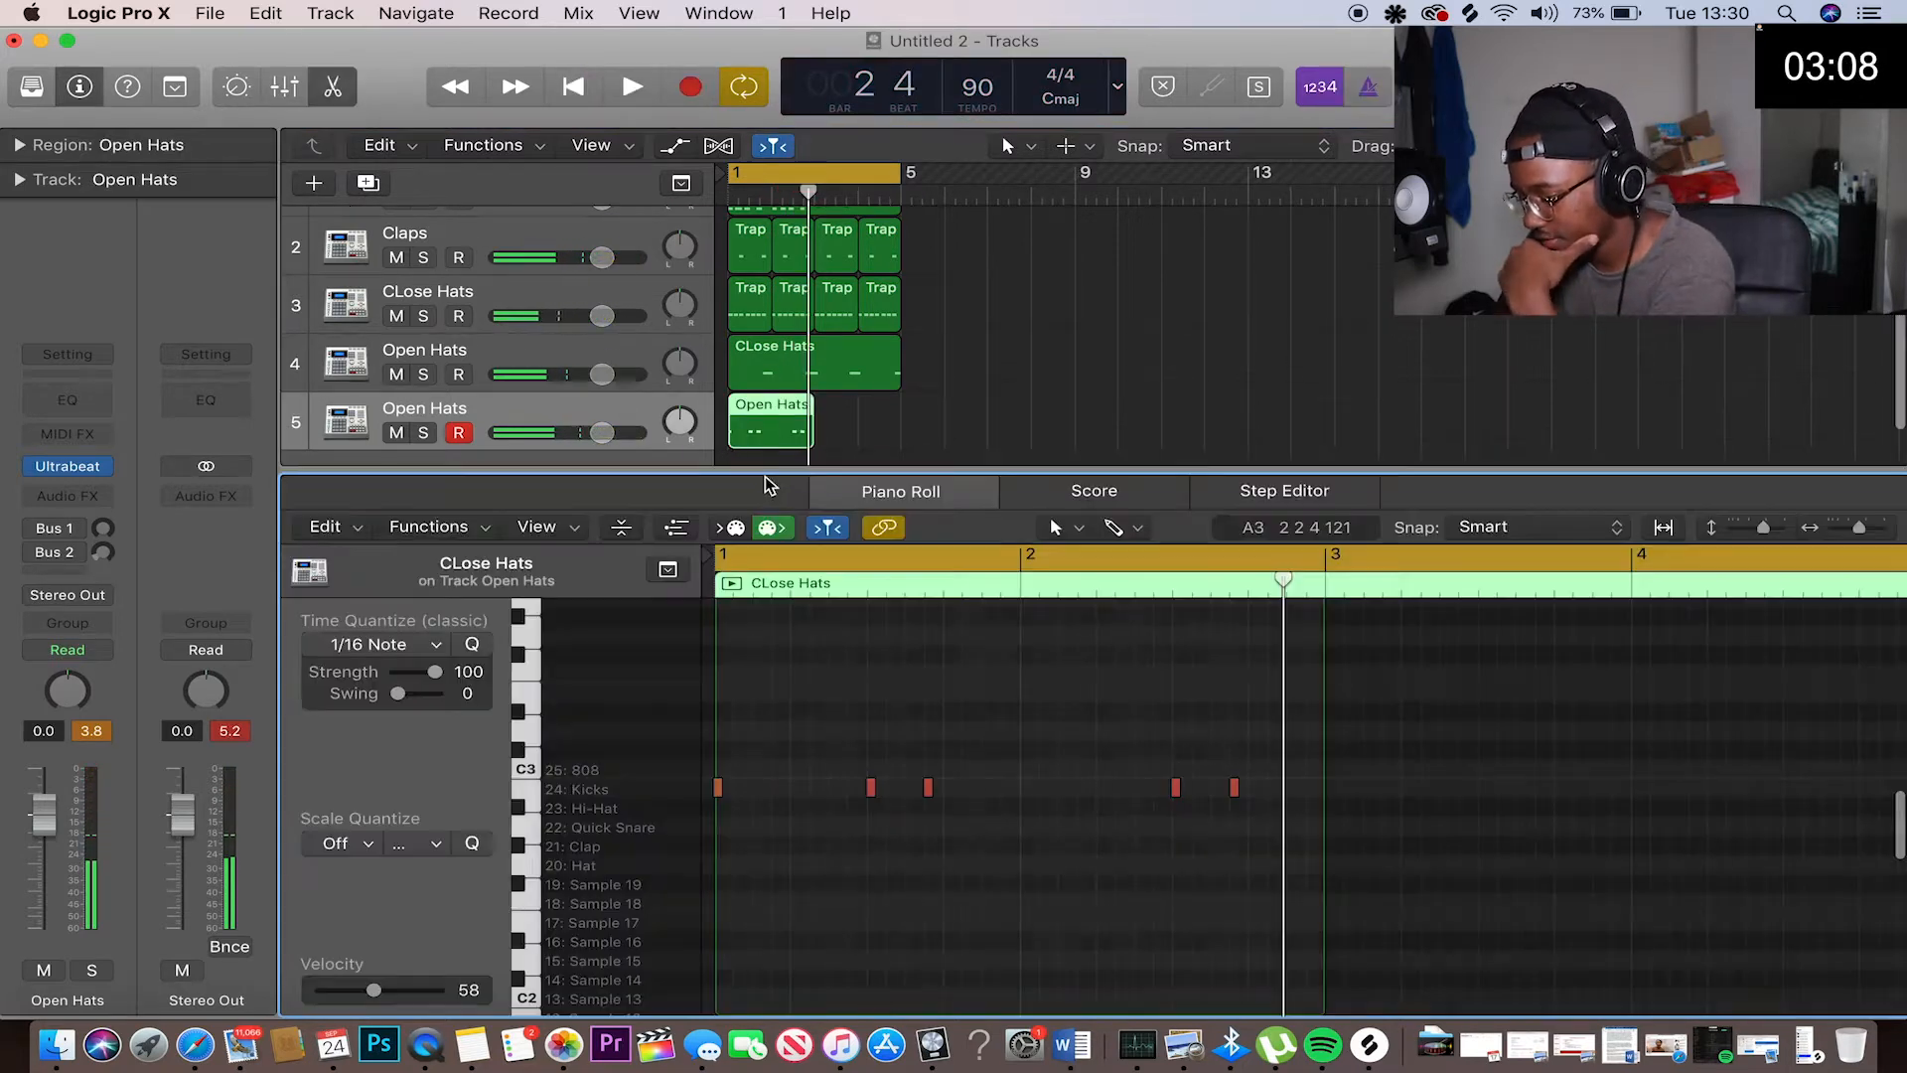
pyautogui.scroll(5, 1008, 895)
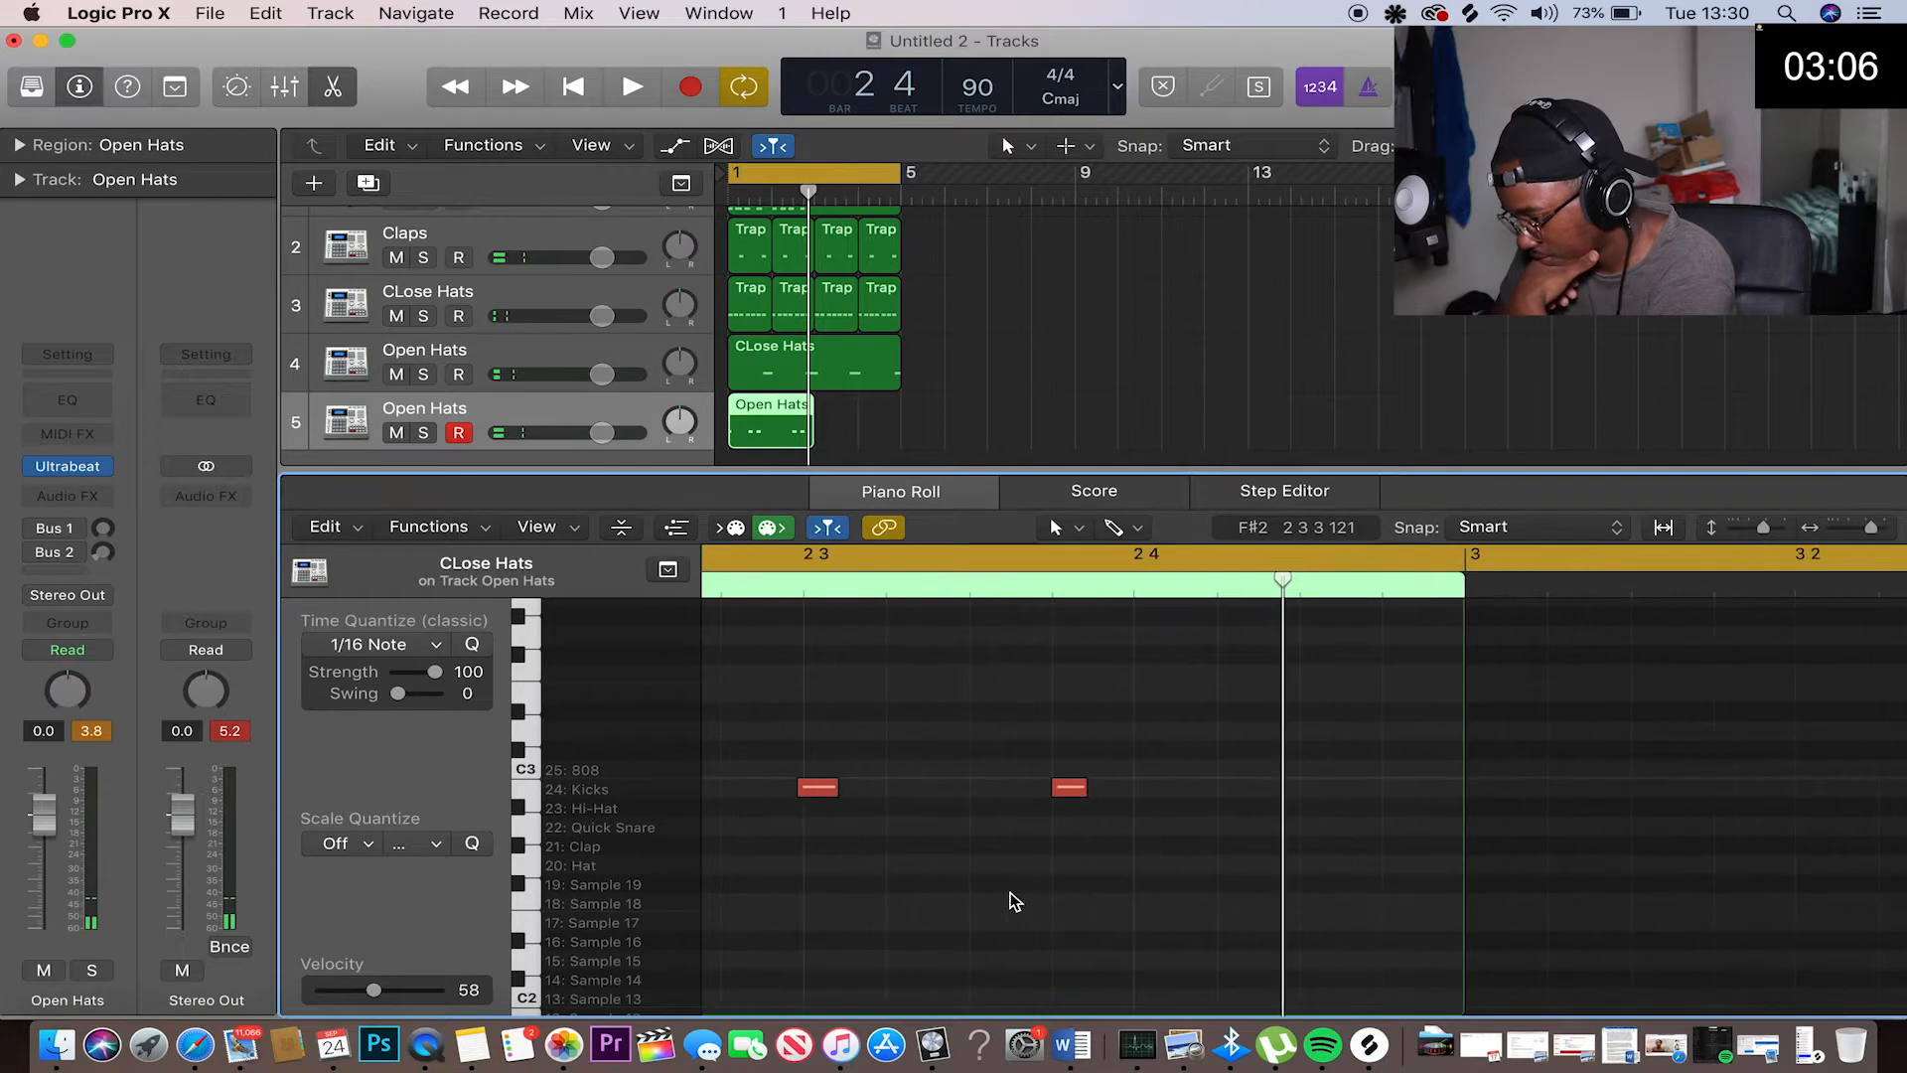
# Select all five kick notes in the Open Hats region, set their velocity to 95 and check them against the loop
pyautogui.hscroll(-3, 1009, 894)
pyautogui.hscroll(-8, 1013, 899)
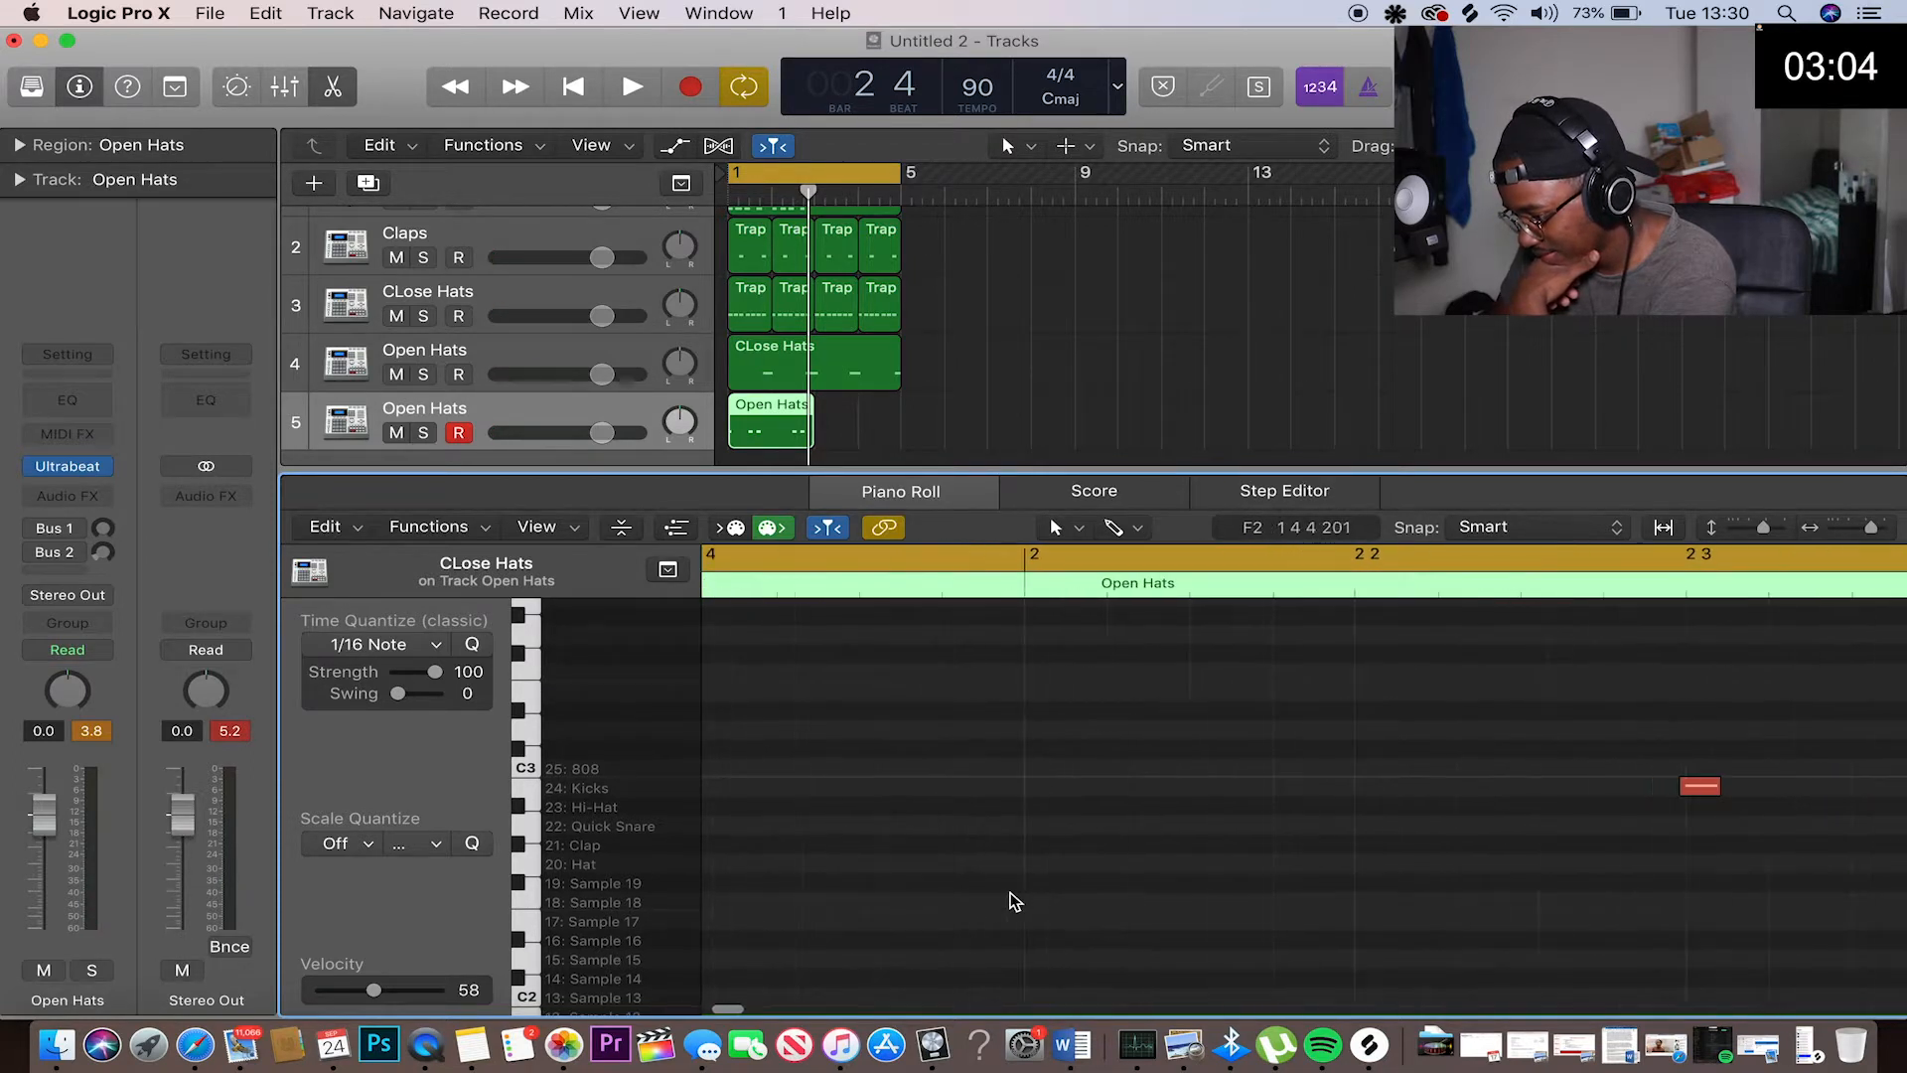
pyautogui.hscroll(-2, 1013, 900)
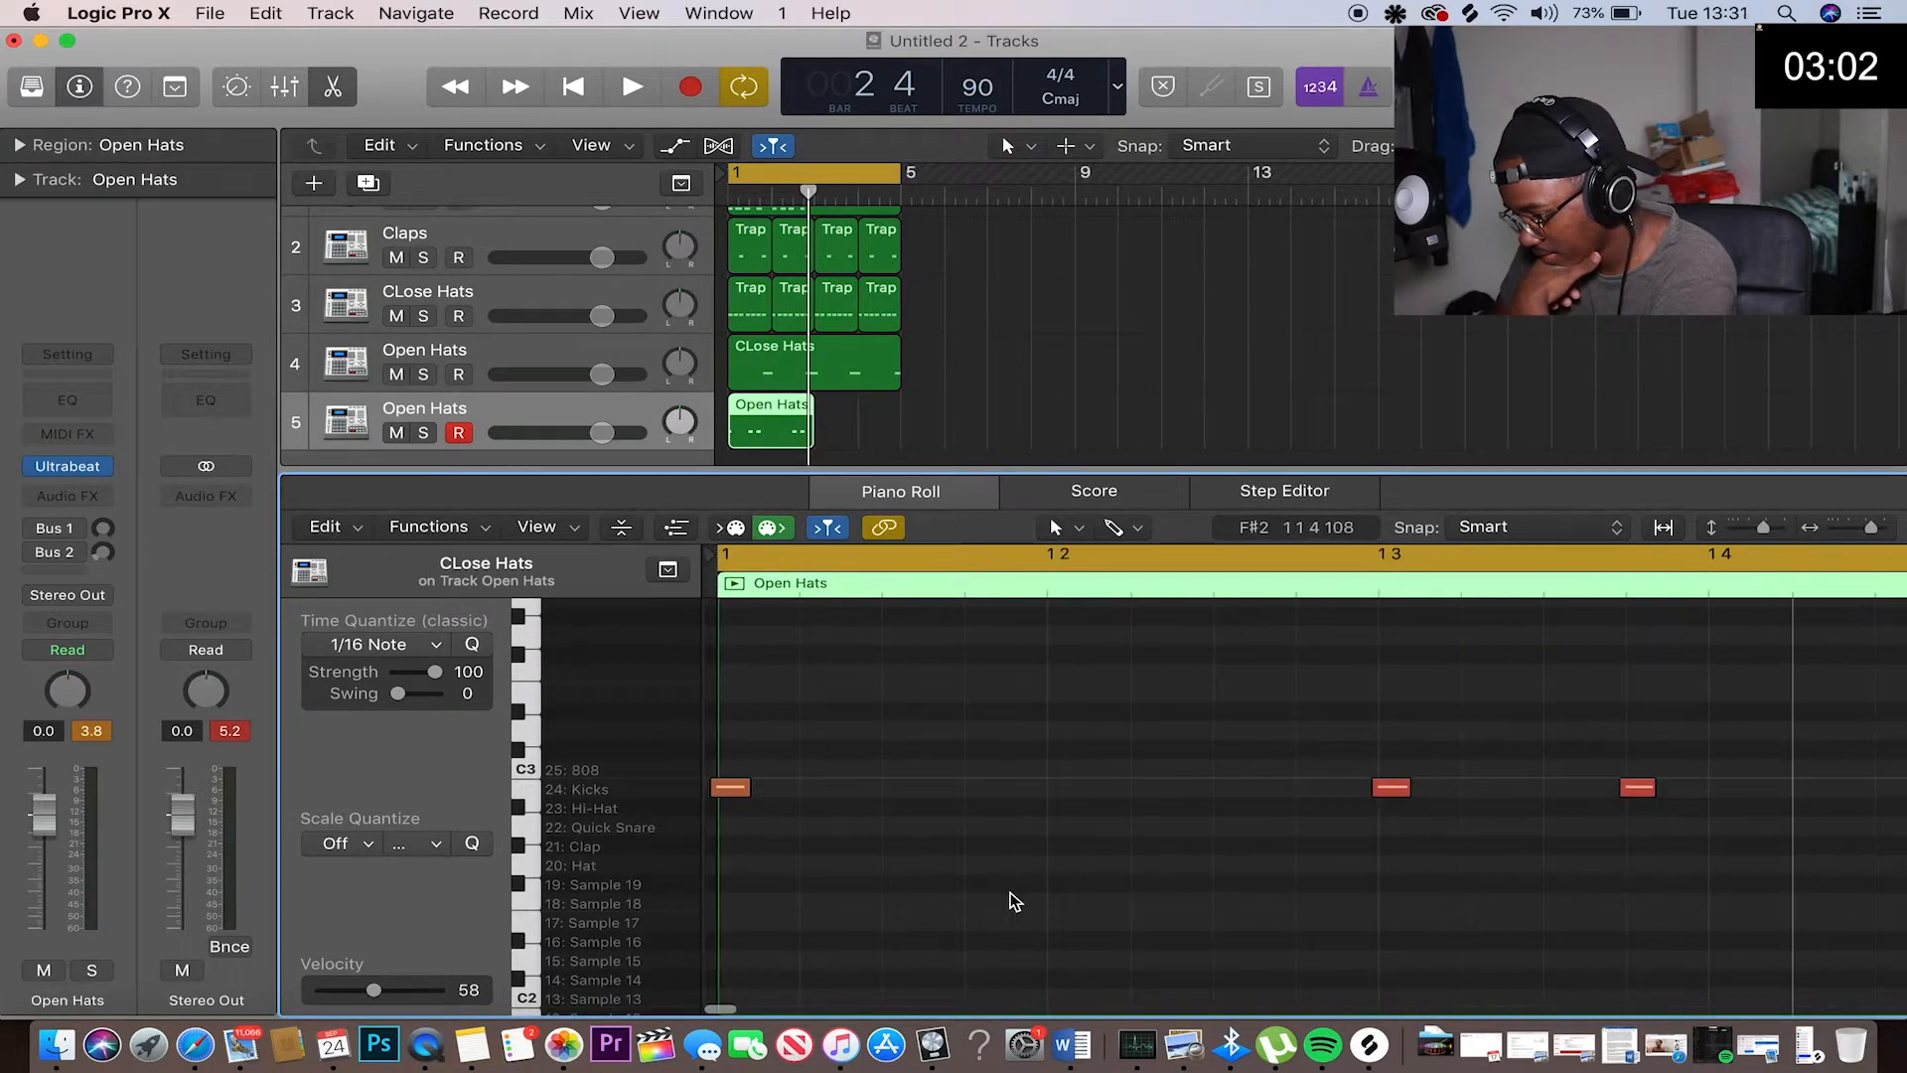
pyautogui.scroll(-4, 1013, 900)
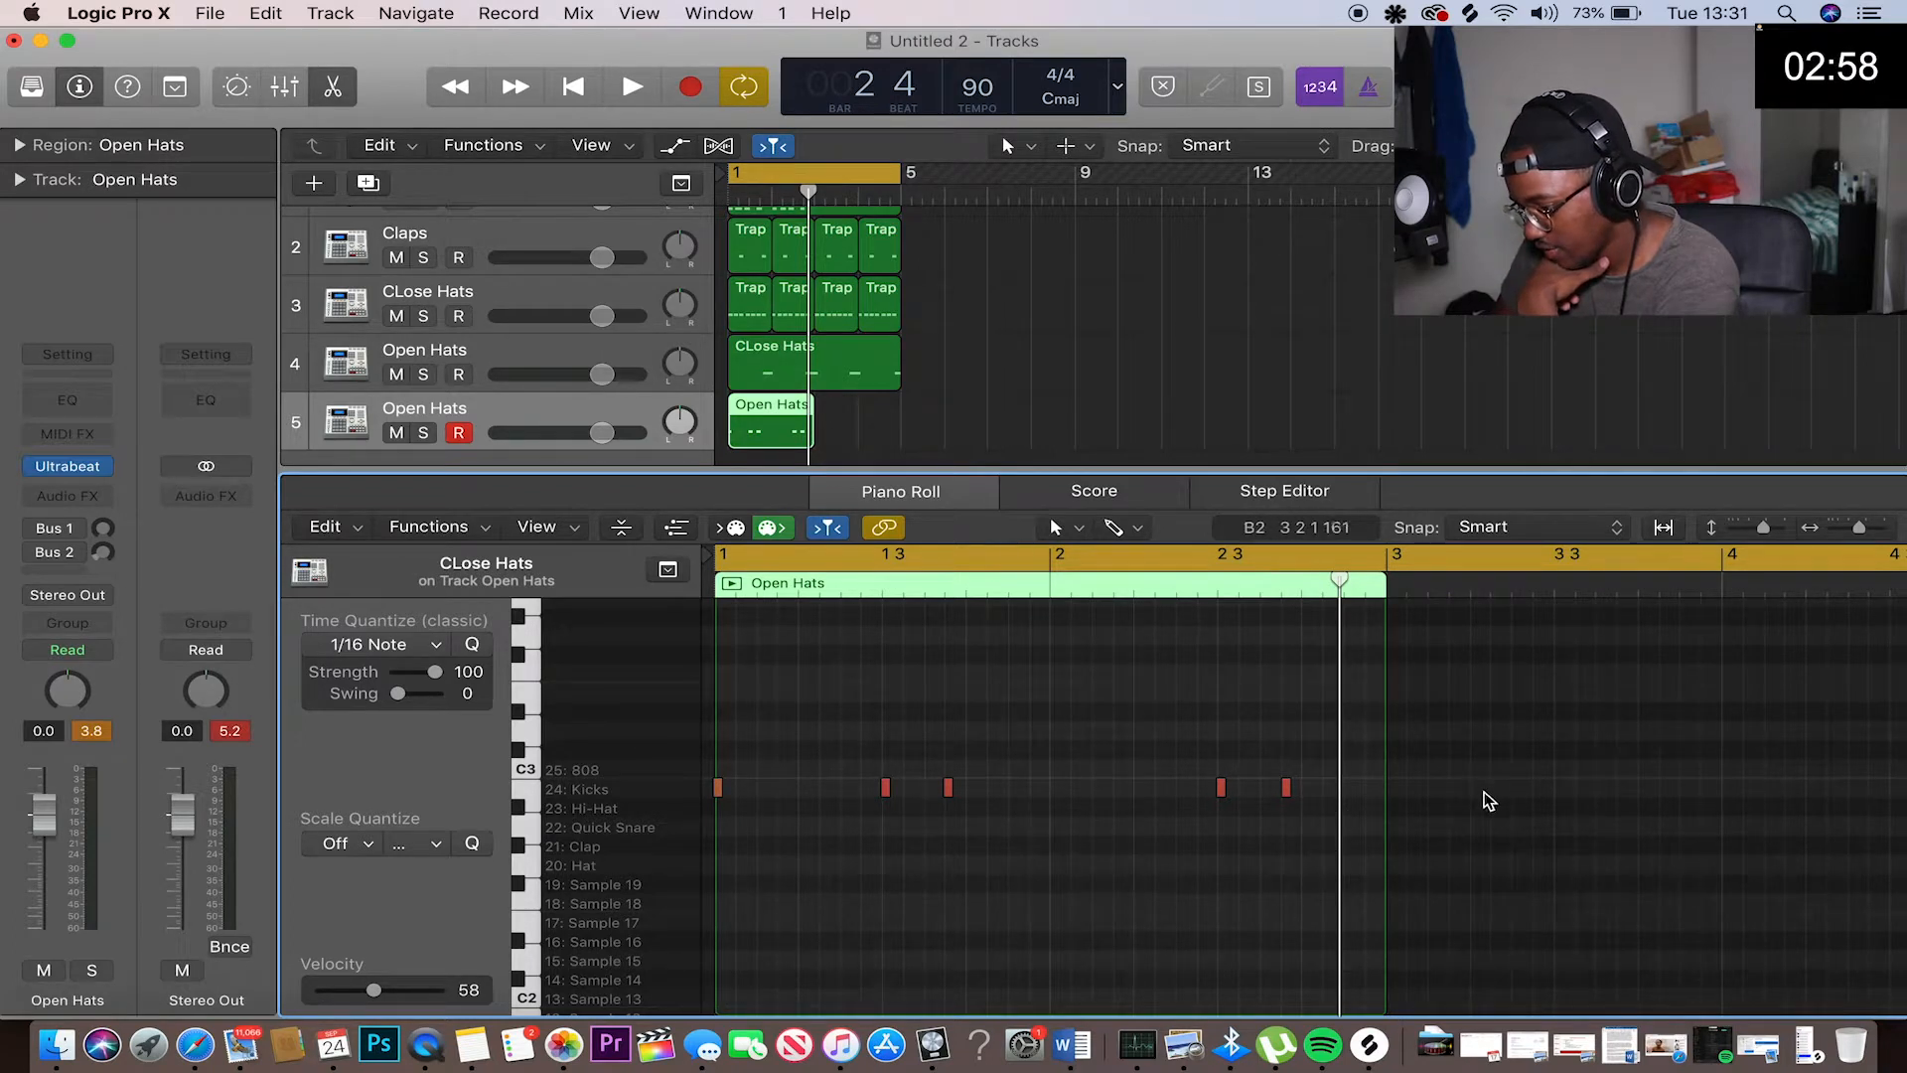
pyautogui.moveTo(1495, 818); pyautogui.dragTo(1214, 816)
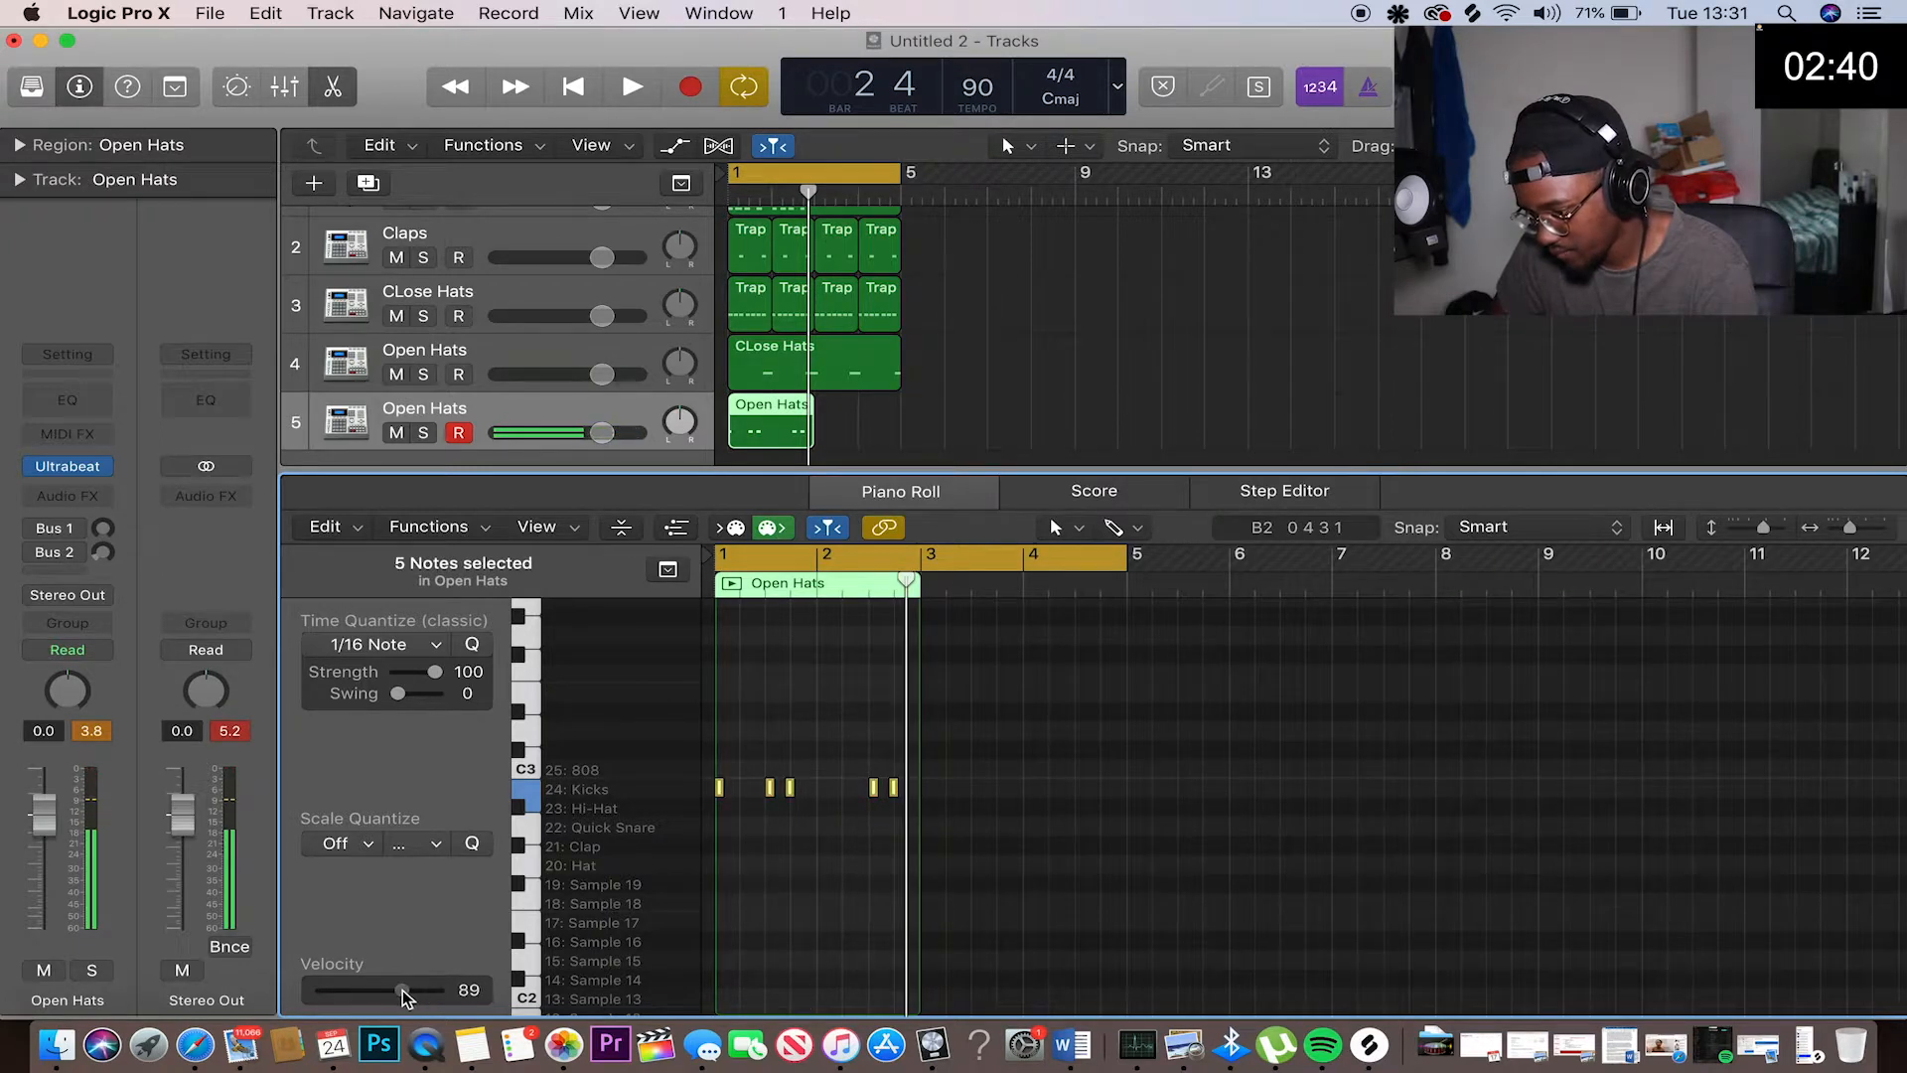
pyautogui.moveTo(404, 996); pyautogui.dragTo(413, 997)
pyautogui.press('space')
pyautogui.press('space')
pyautogui.press('space')
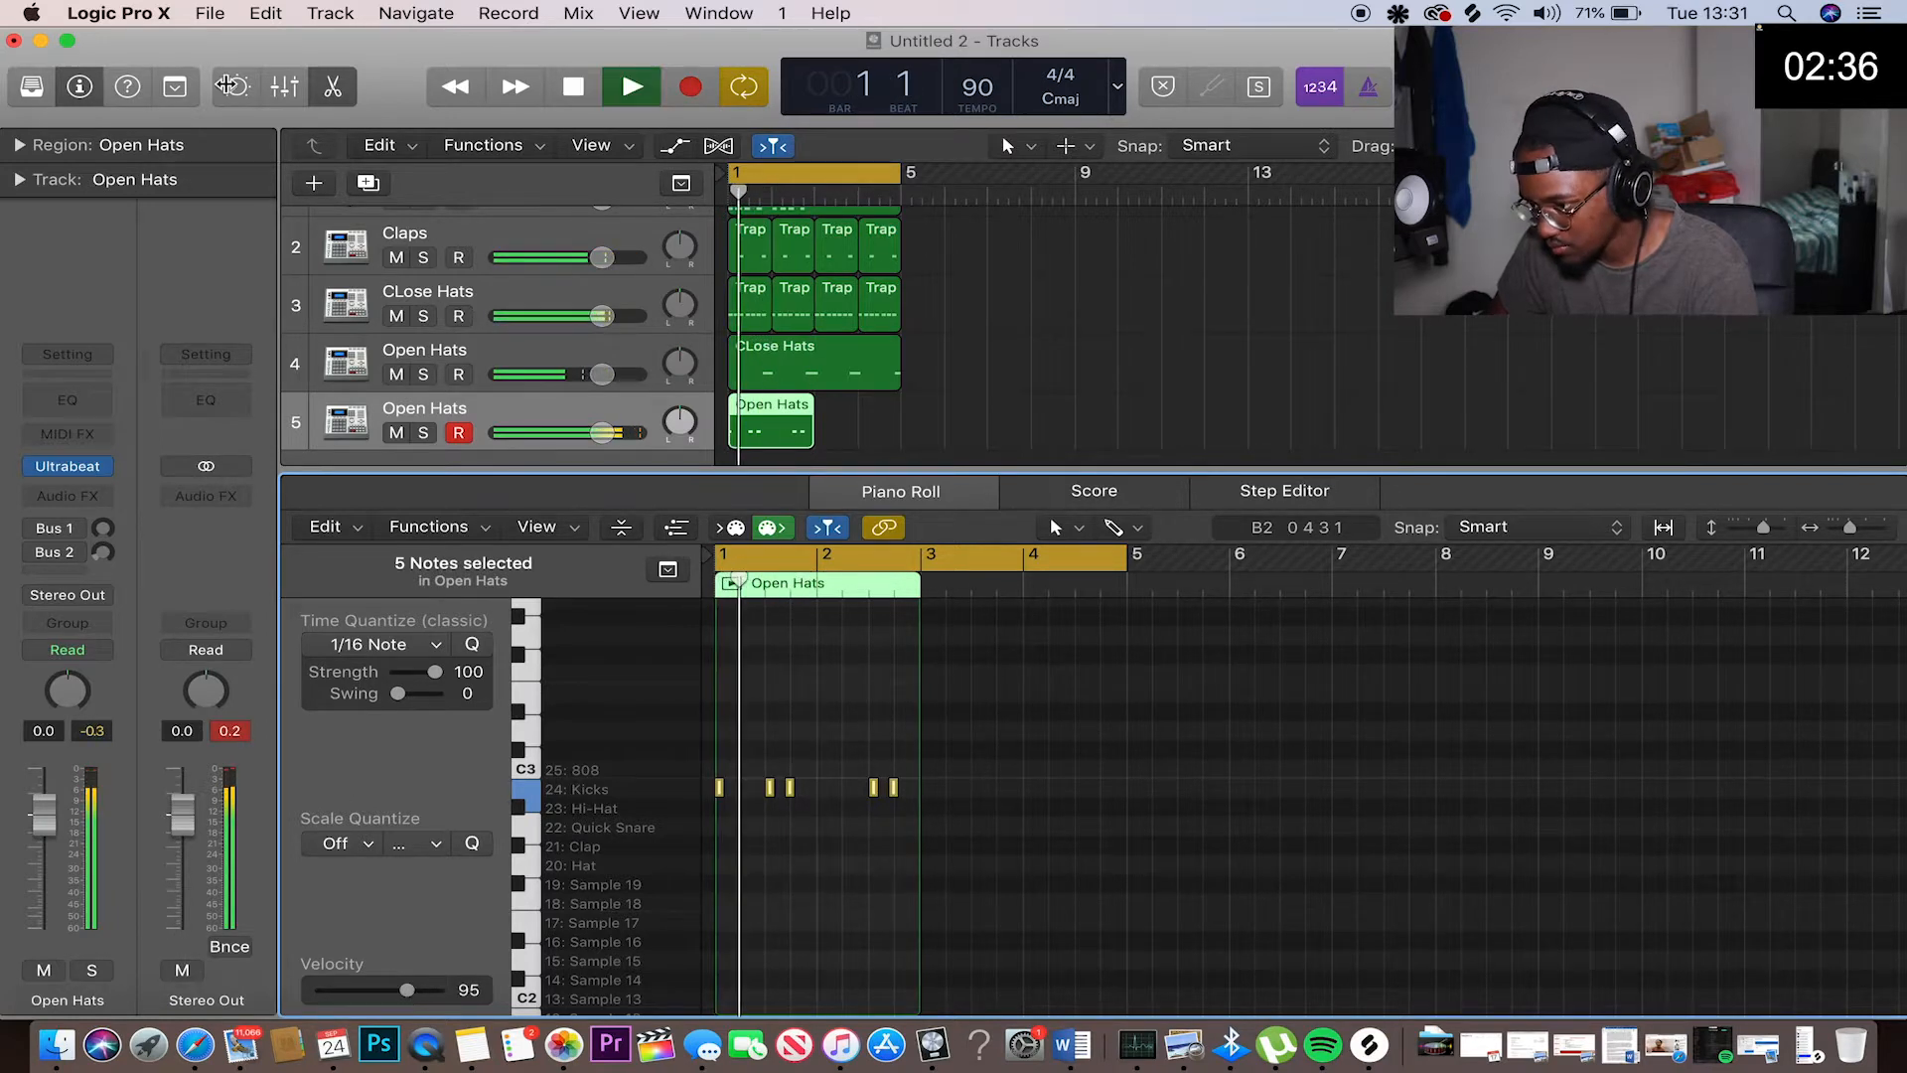
# Close the Piano Roll, repeat the two-bar kick region on the fifth track to fill bars 3 and 4, and play the loop
pyautogui.press('e')
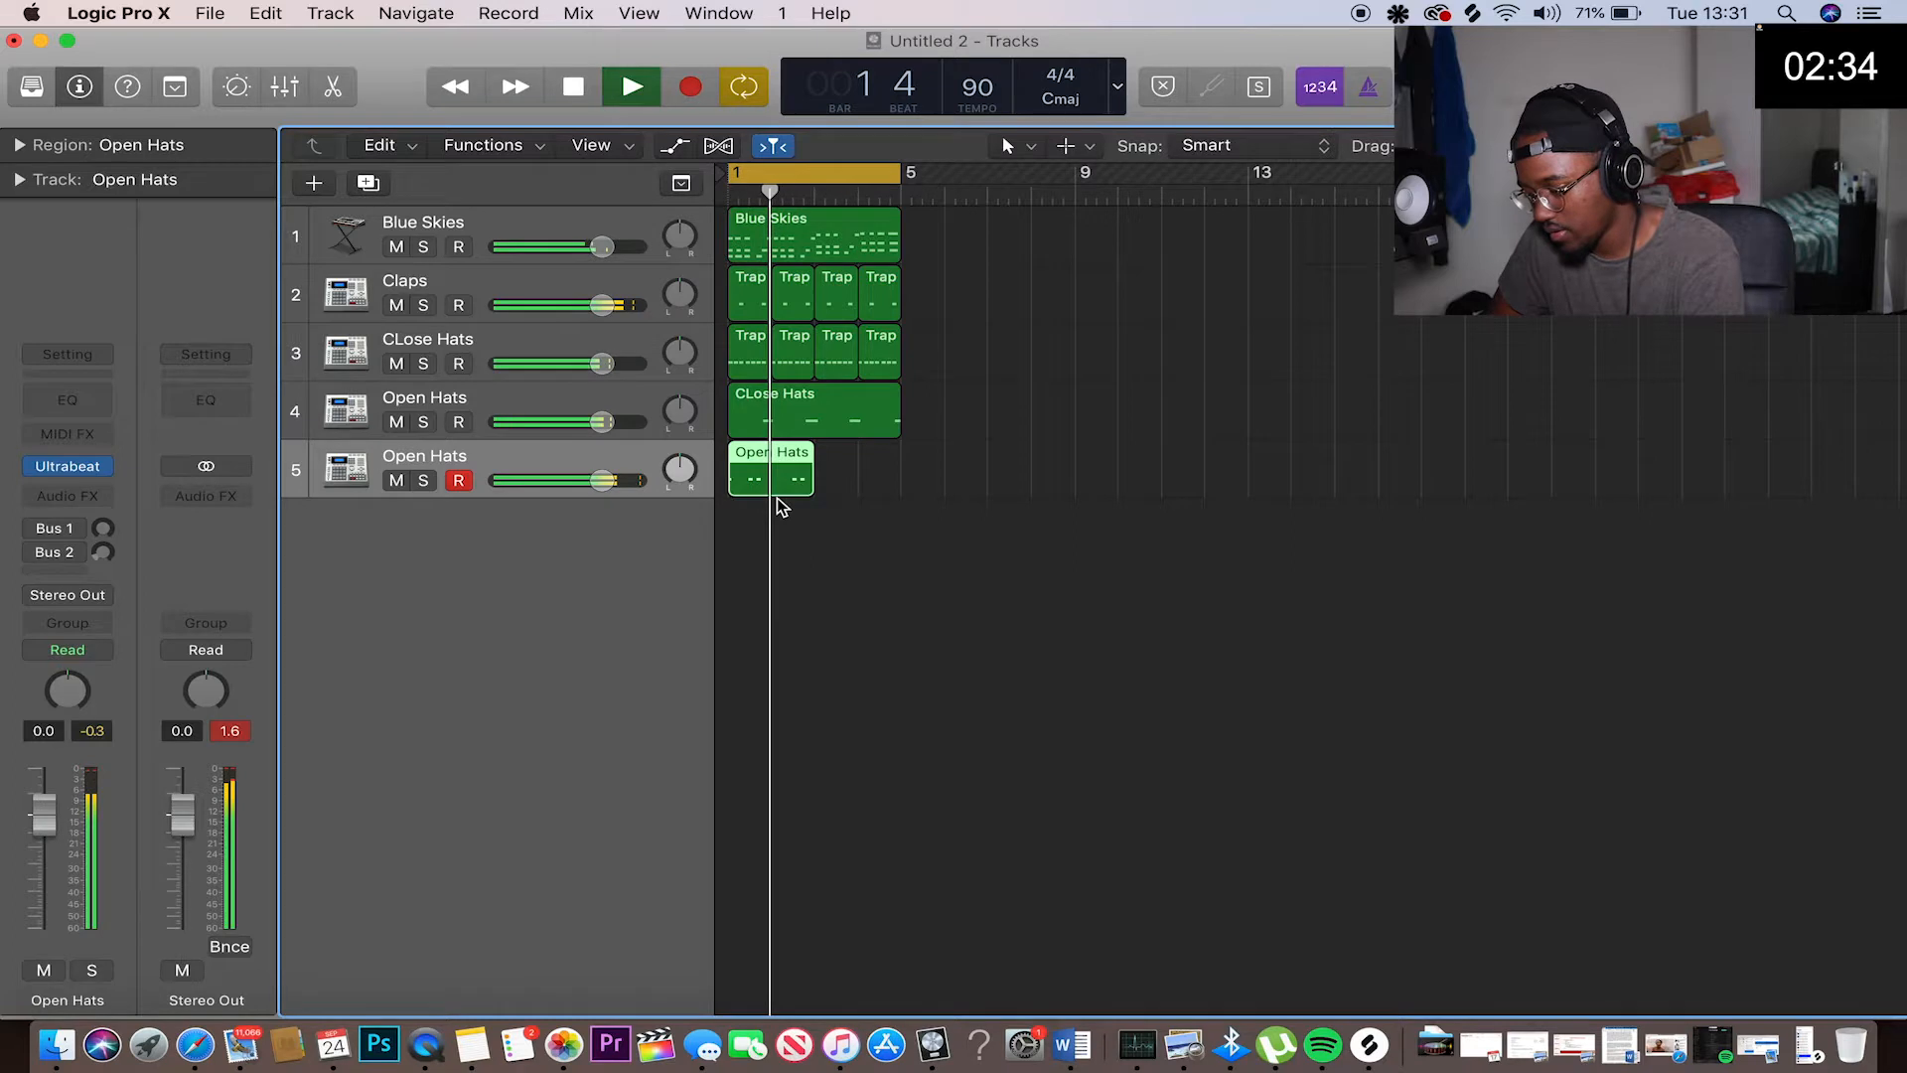
pyautogui.press('x')
pyautogui.press('space')
pyautogui.click(282, 90)
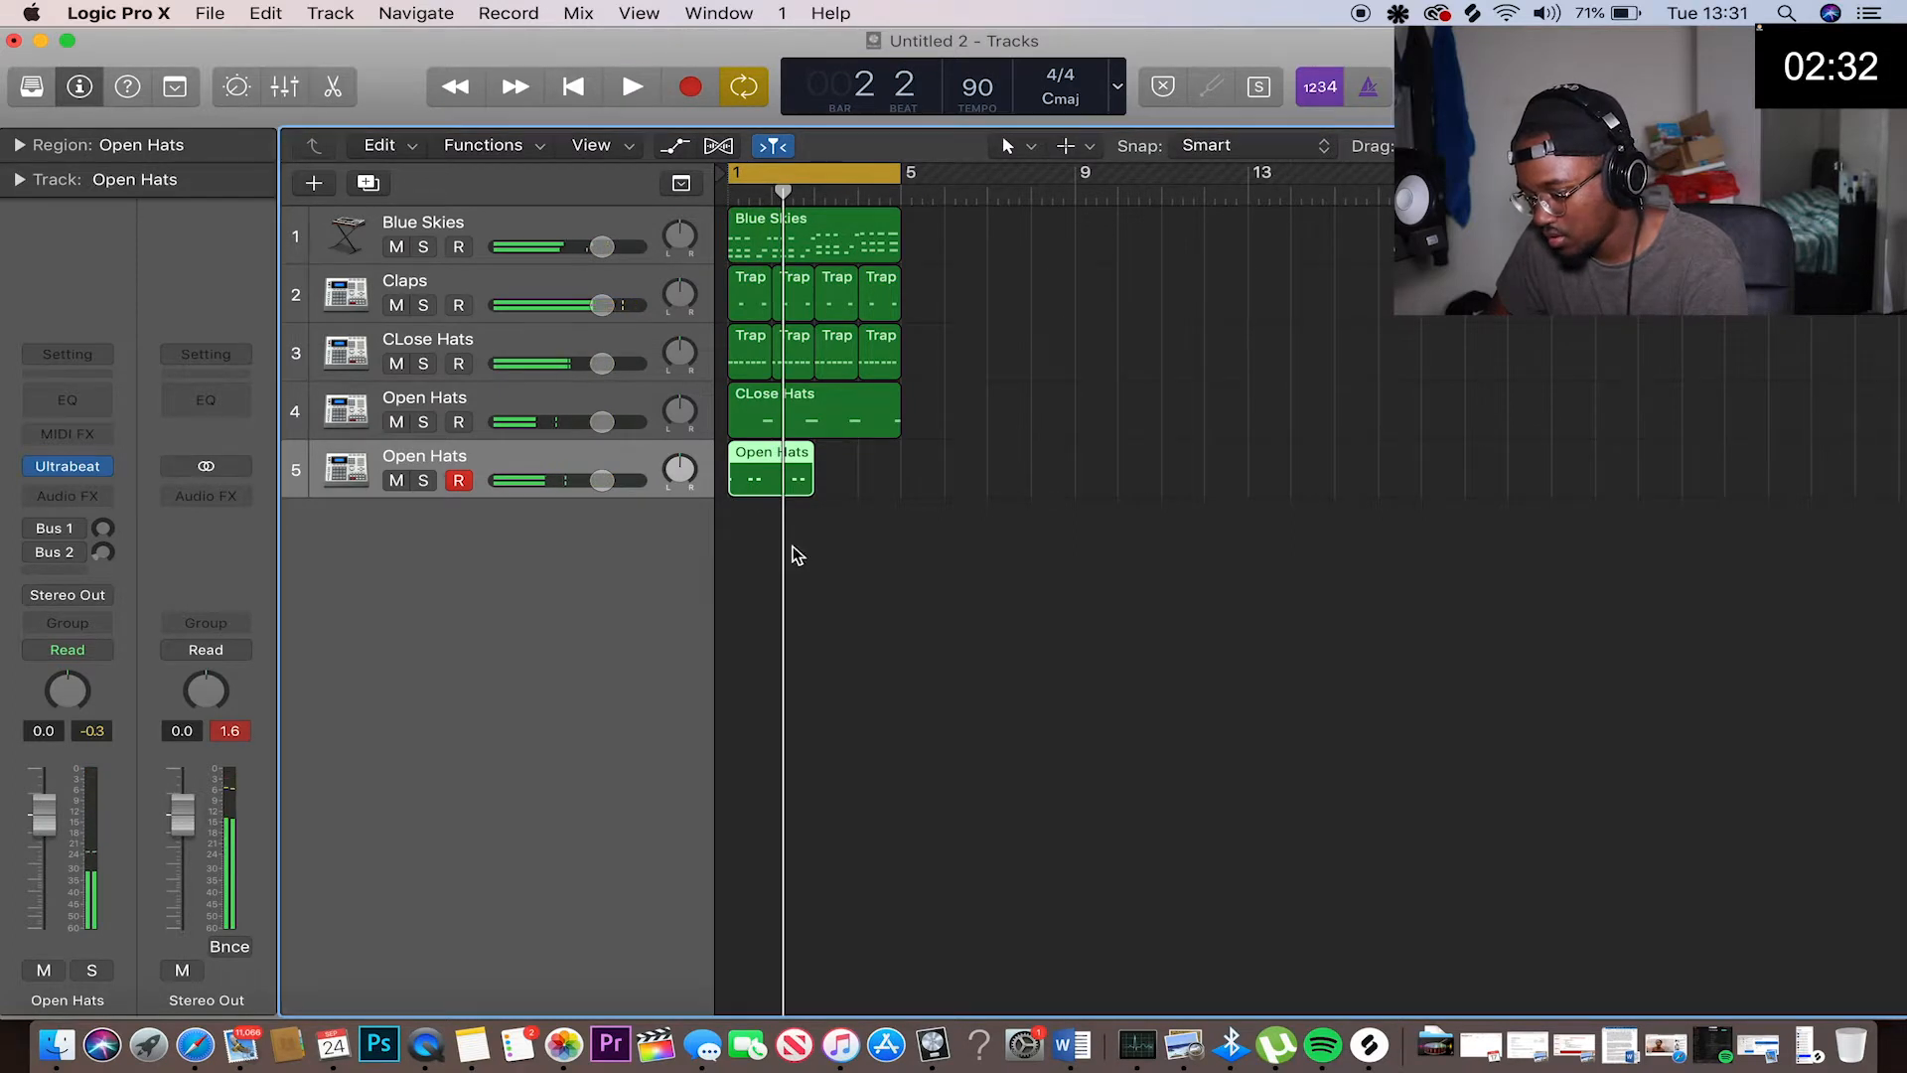
pyautogui.press('super+r')
pyautogui.press('space')
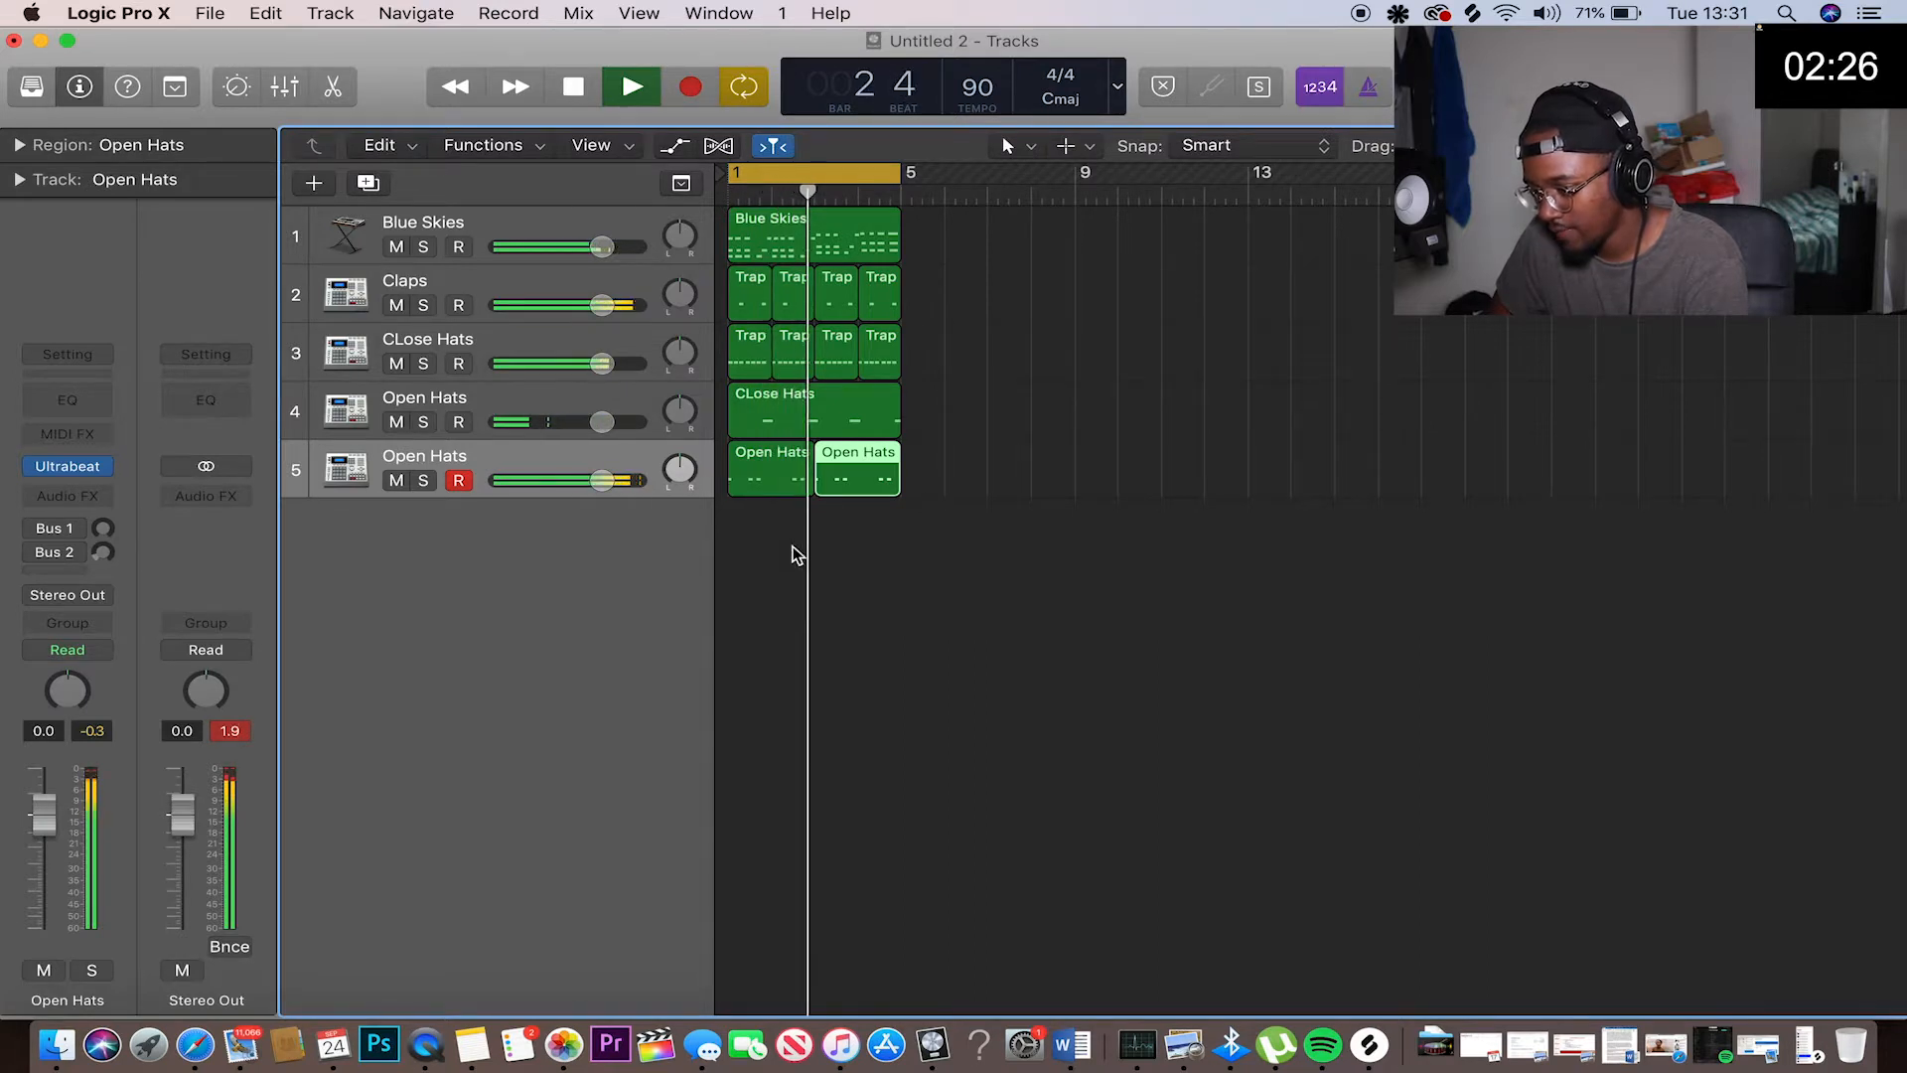
# Rename the fifth track, which holds the kick regions, as Kicks
pyautogui.doubleClick(440, 453)
pyautogui.write('K')
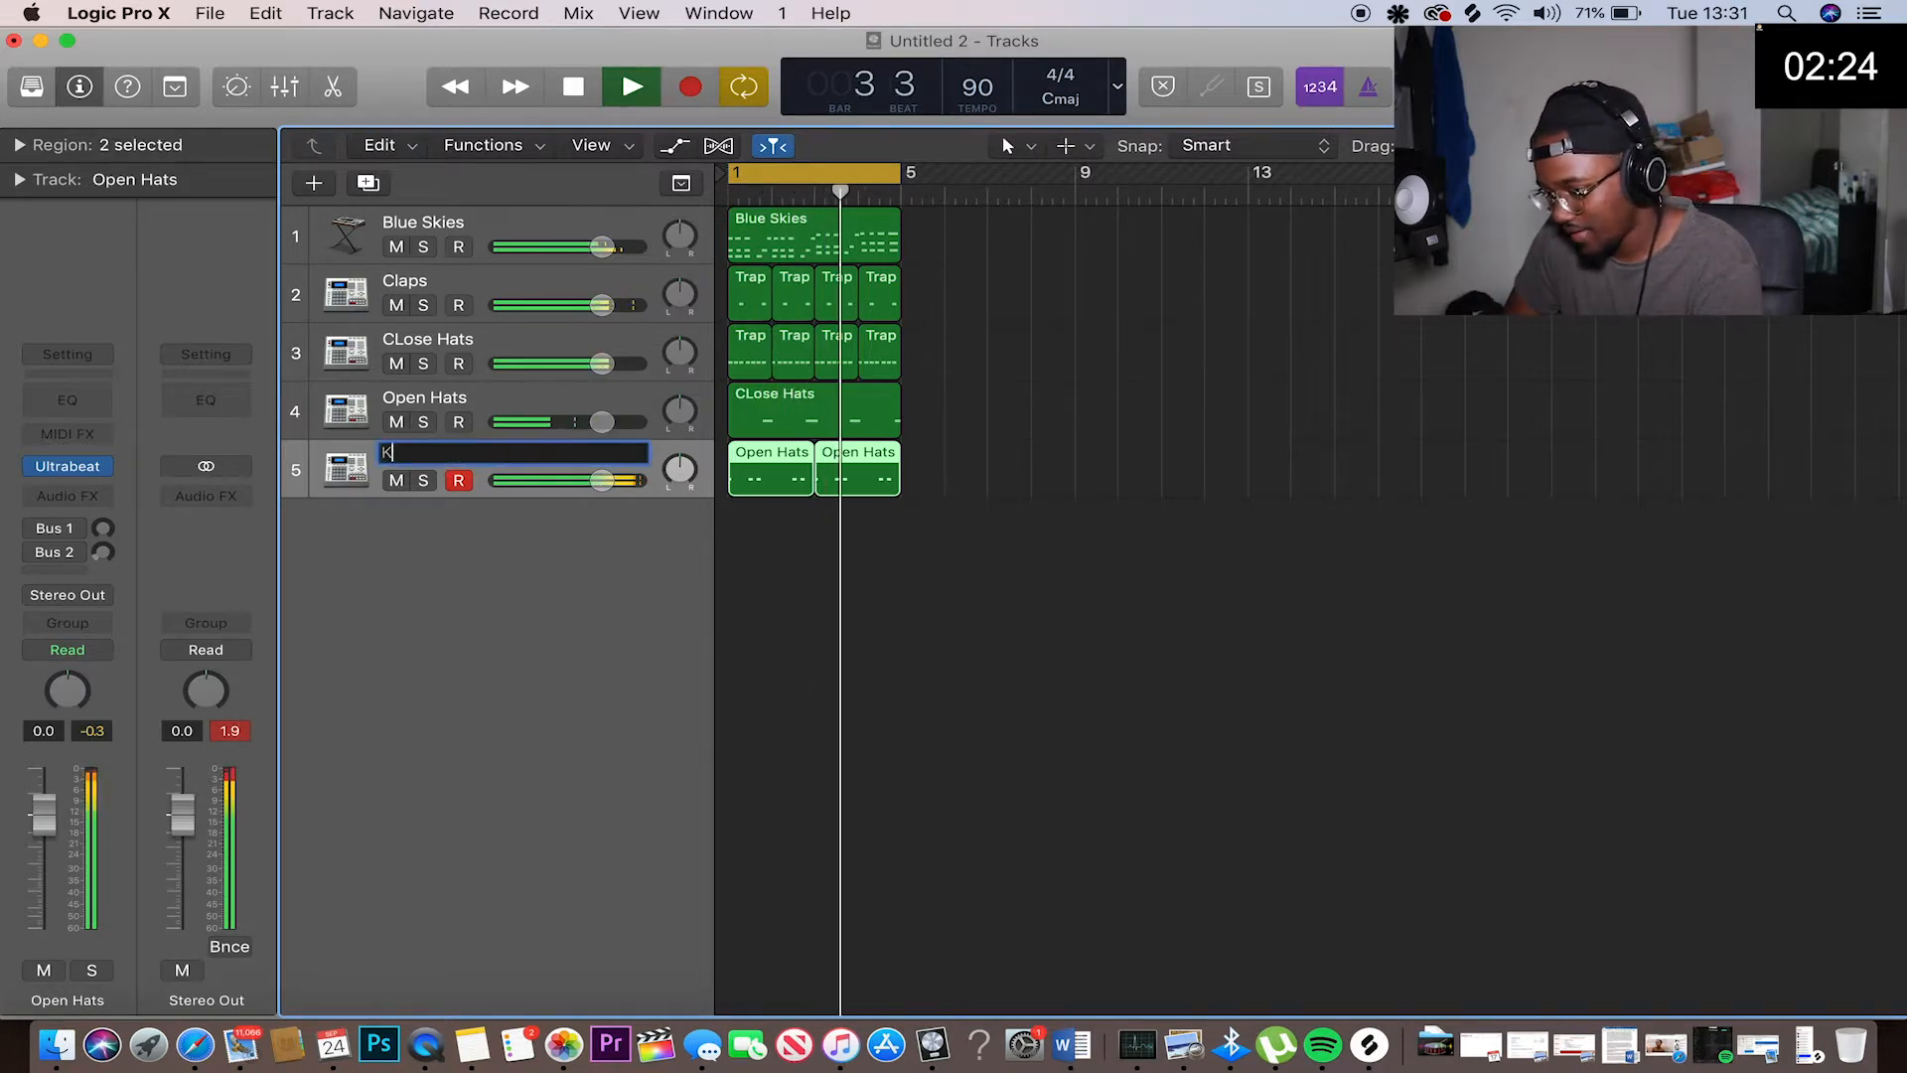
pyautogui.write('idks')
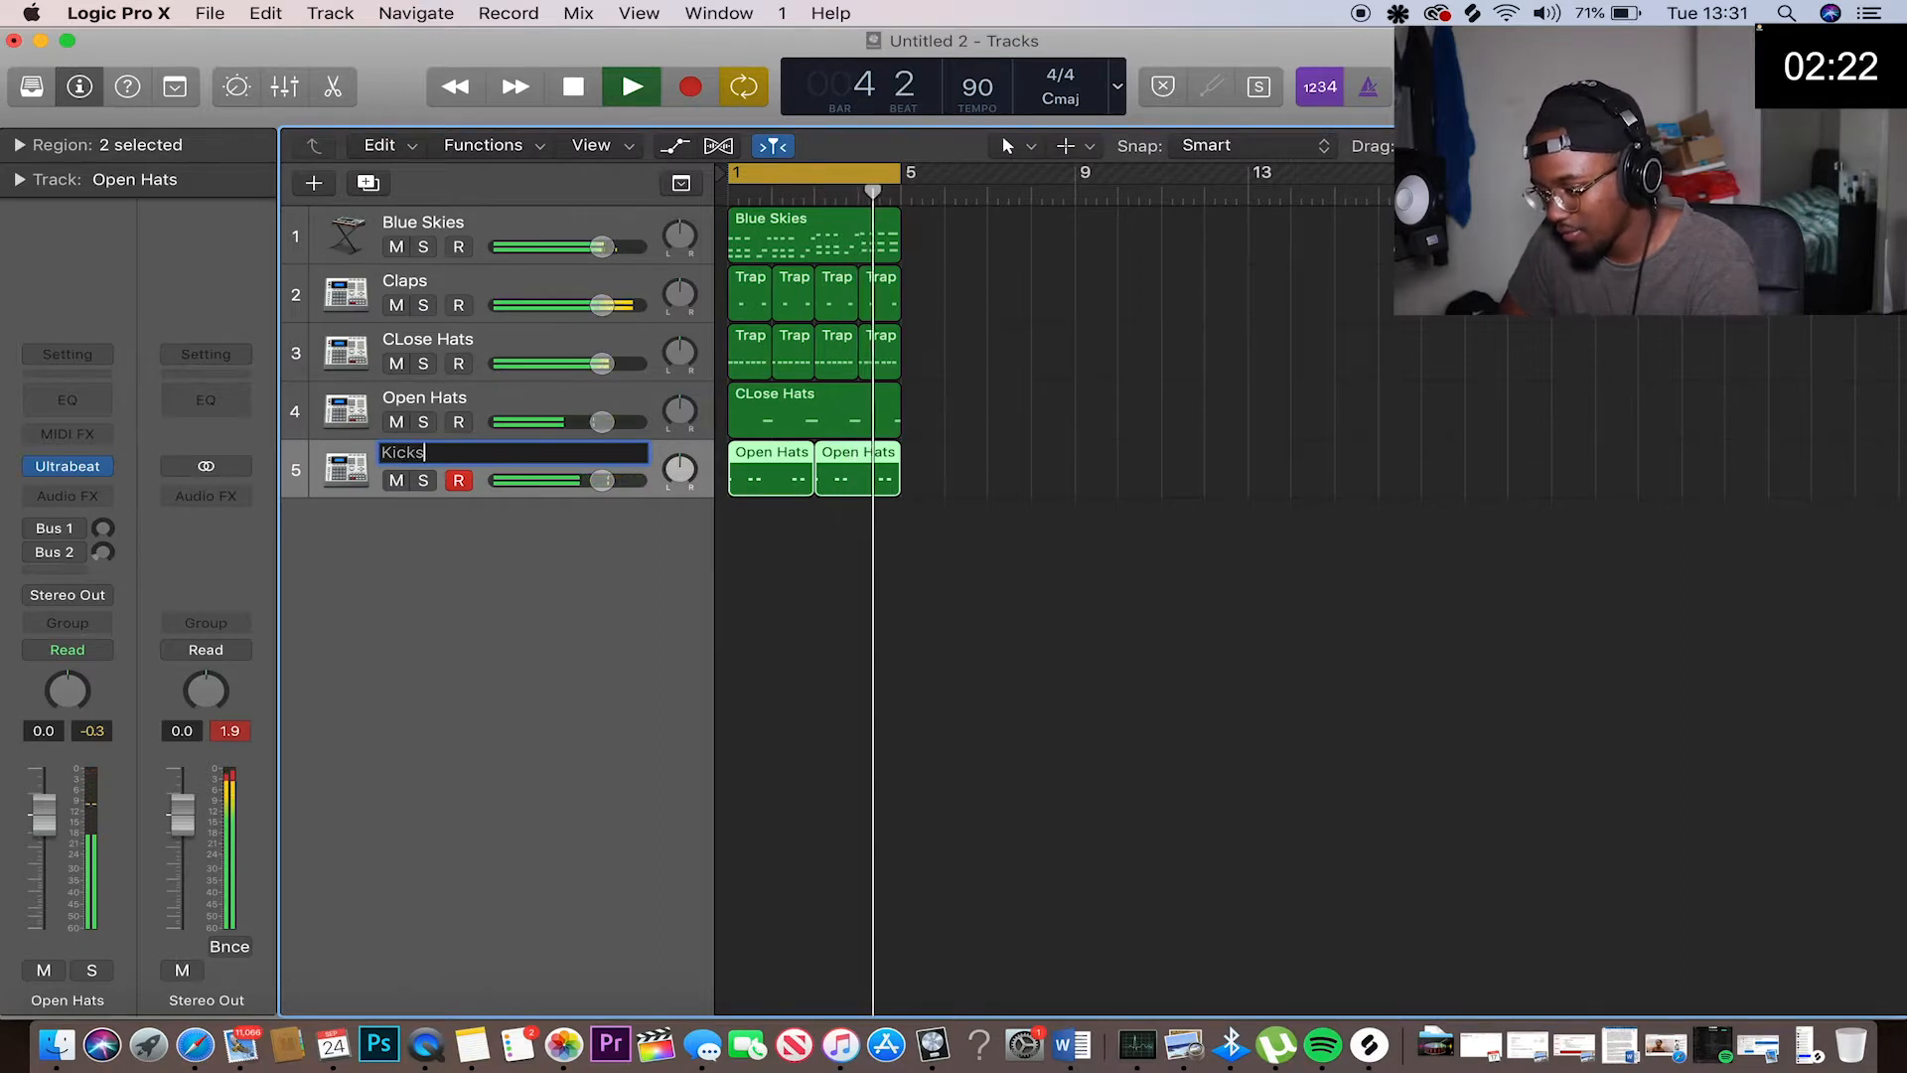
pyautogui.press('Return')
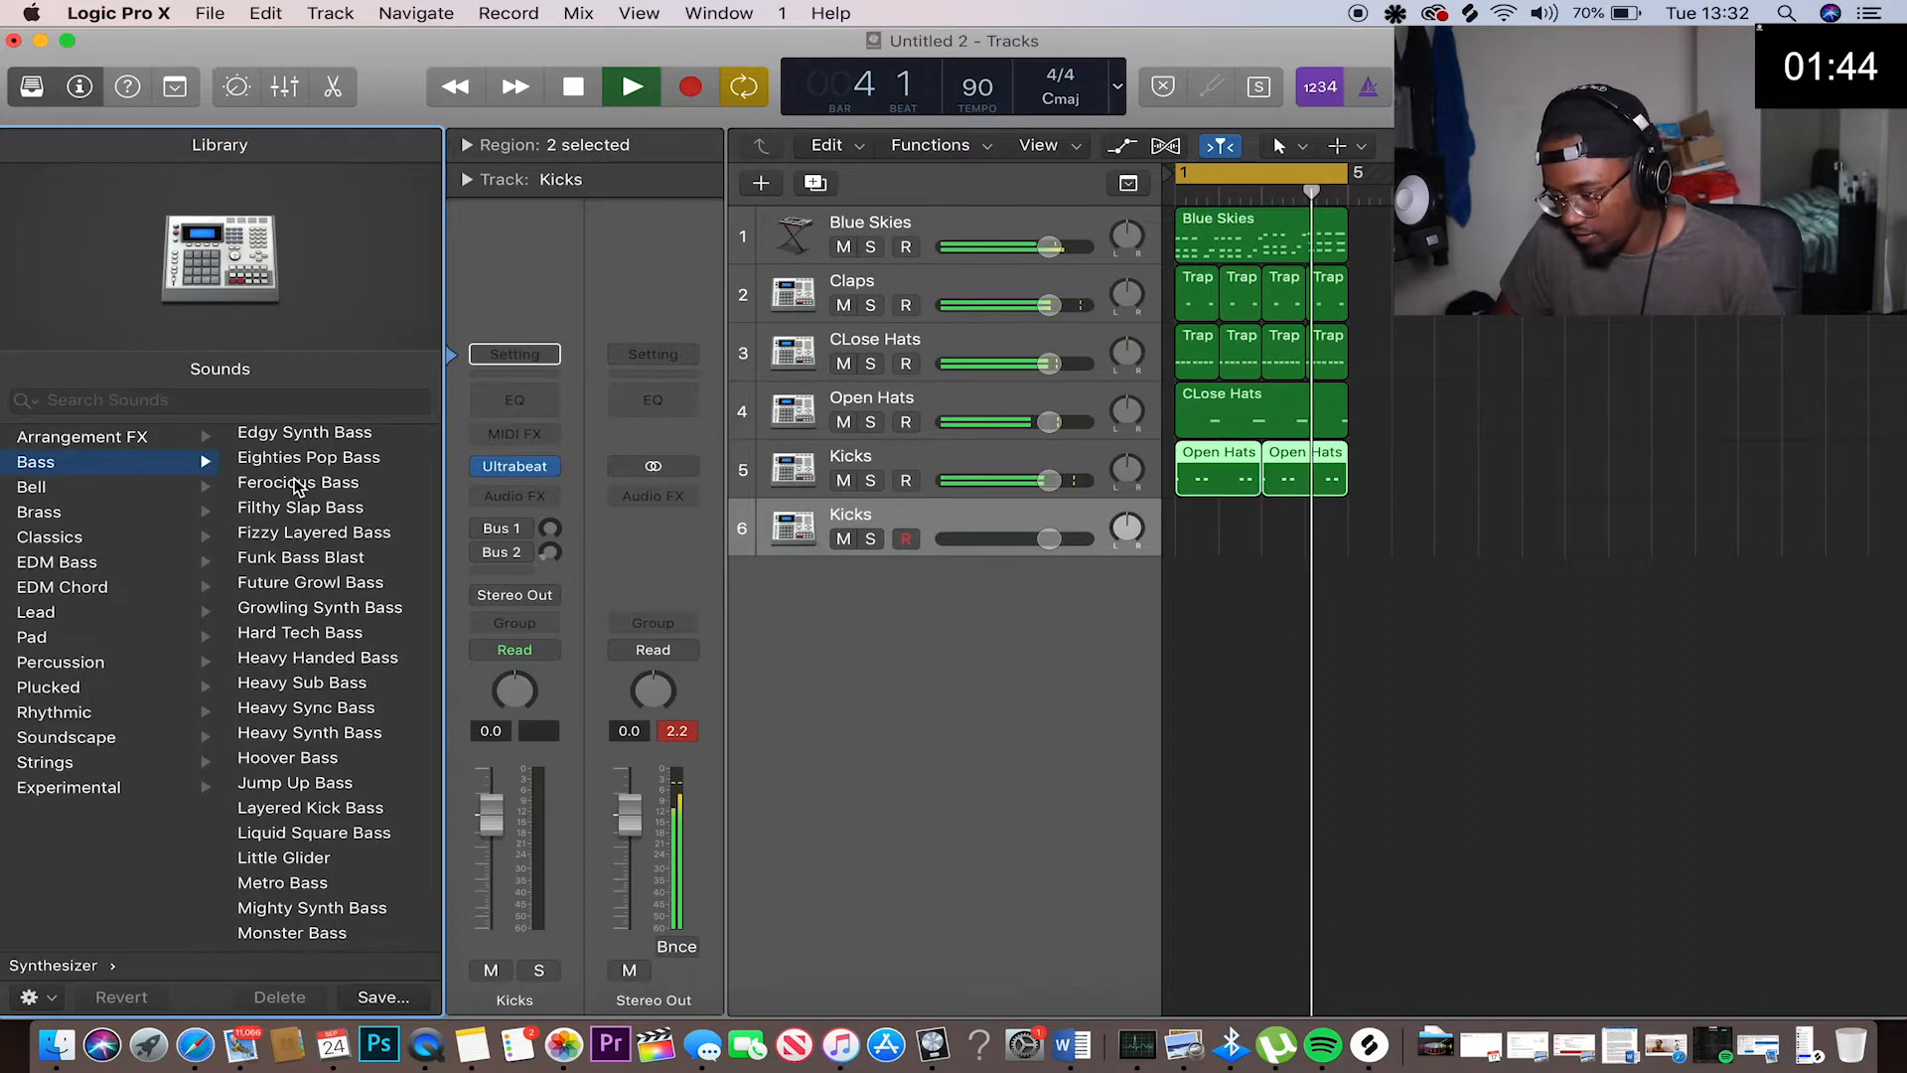
# Audition synthesizer bass patches such as Eighties Pop Bass and Fizzy Layered Bass on the sixth track, and load Funk Bass Blast
pyautogui.click(295, 483)
pyautogui.press('space')
pyautogui.click(342, 458)
pyautogui.click(346, 508)
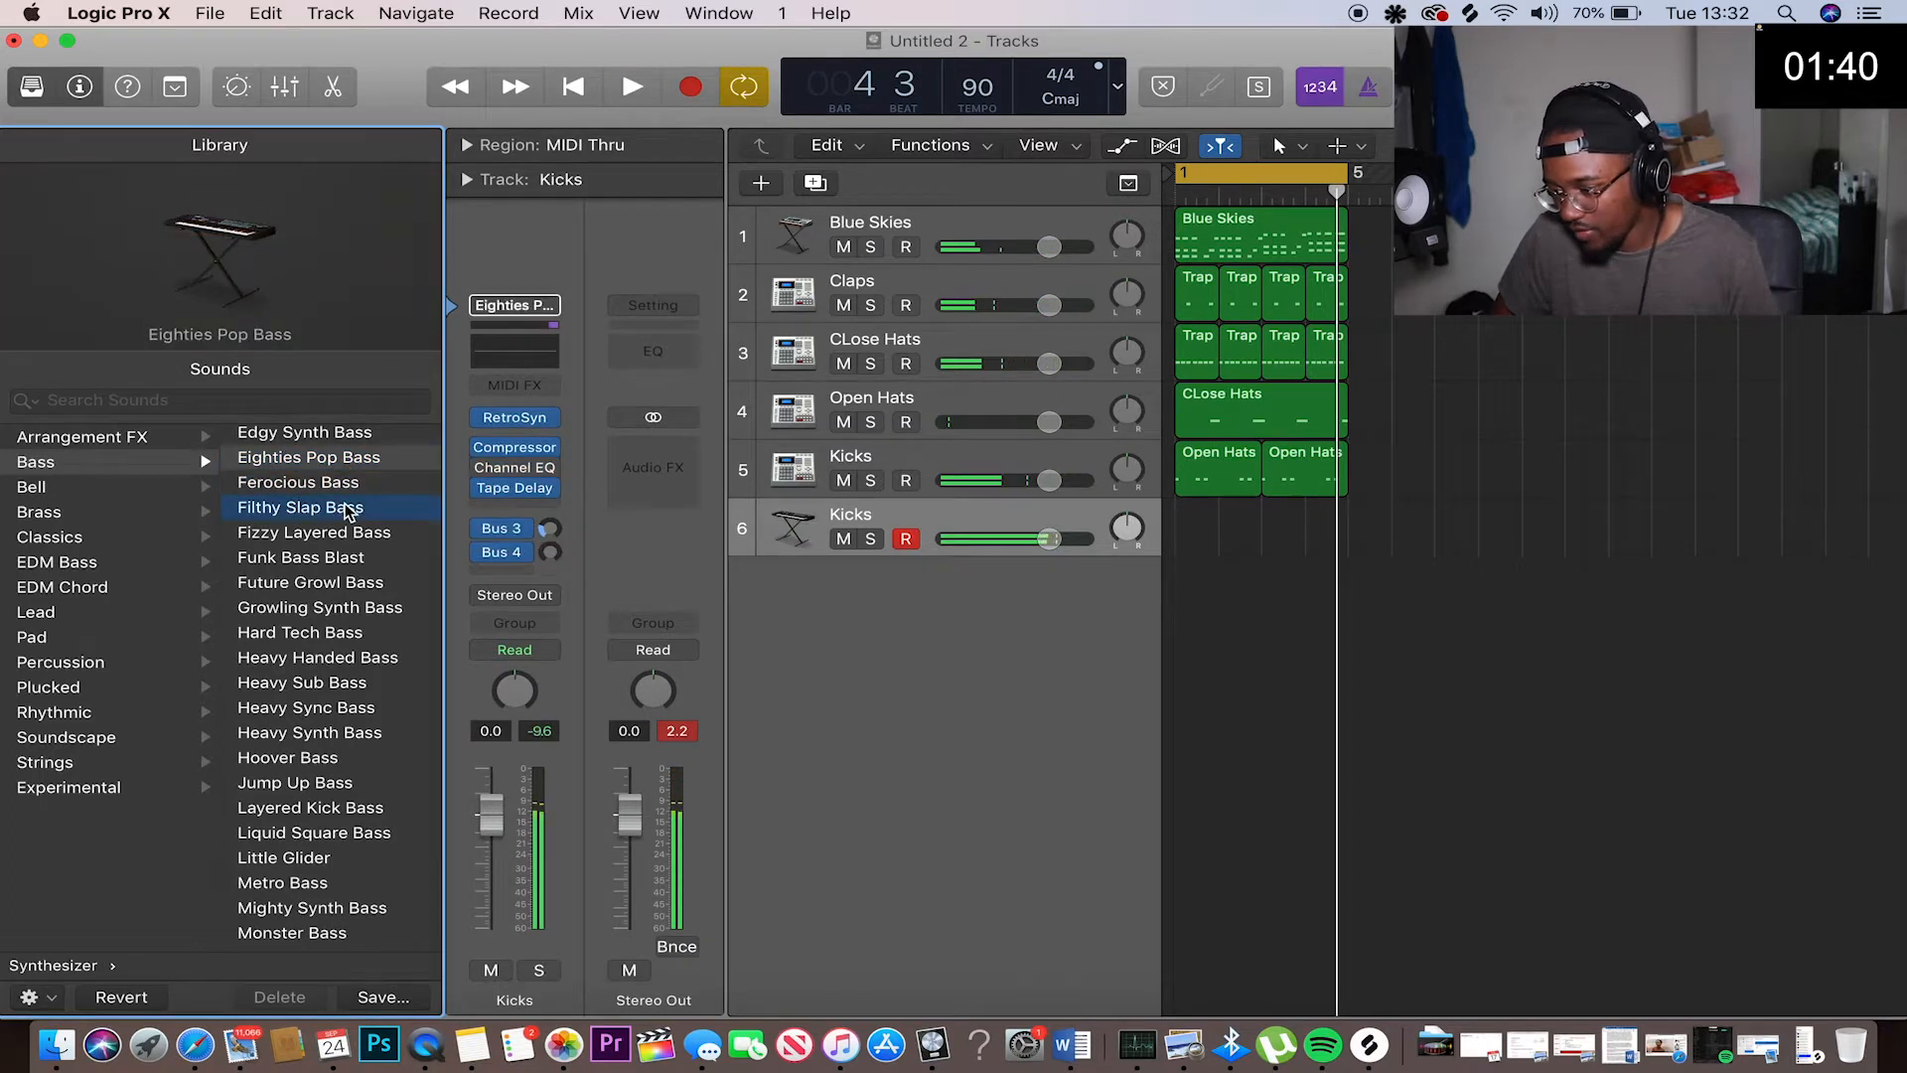
pyautogui.click(348, 534)
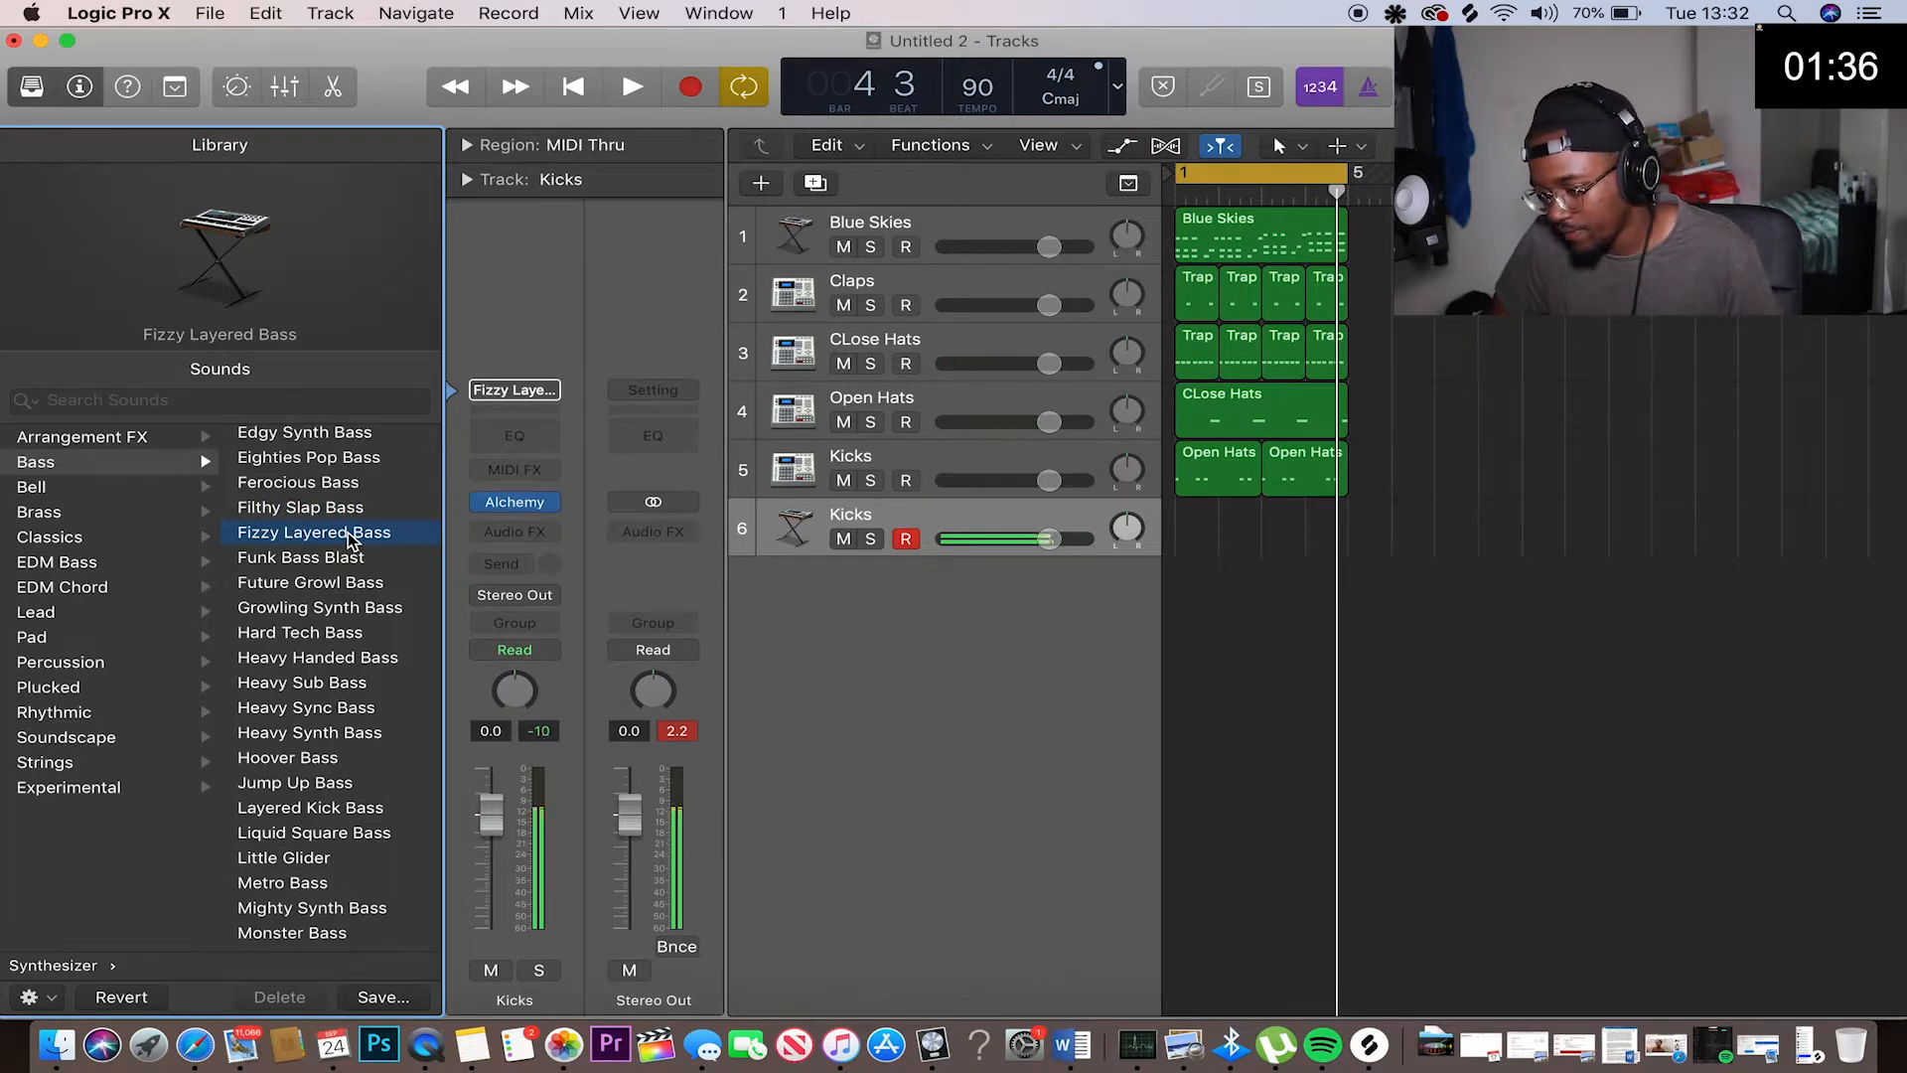
pyautogui.click(341, 559)
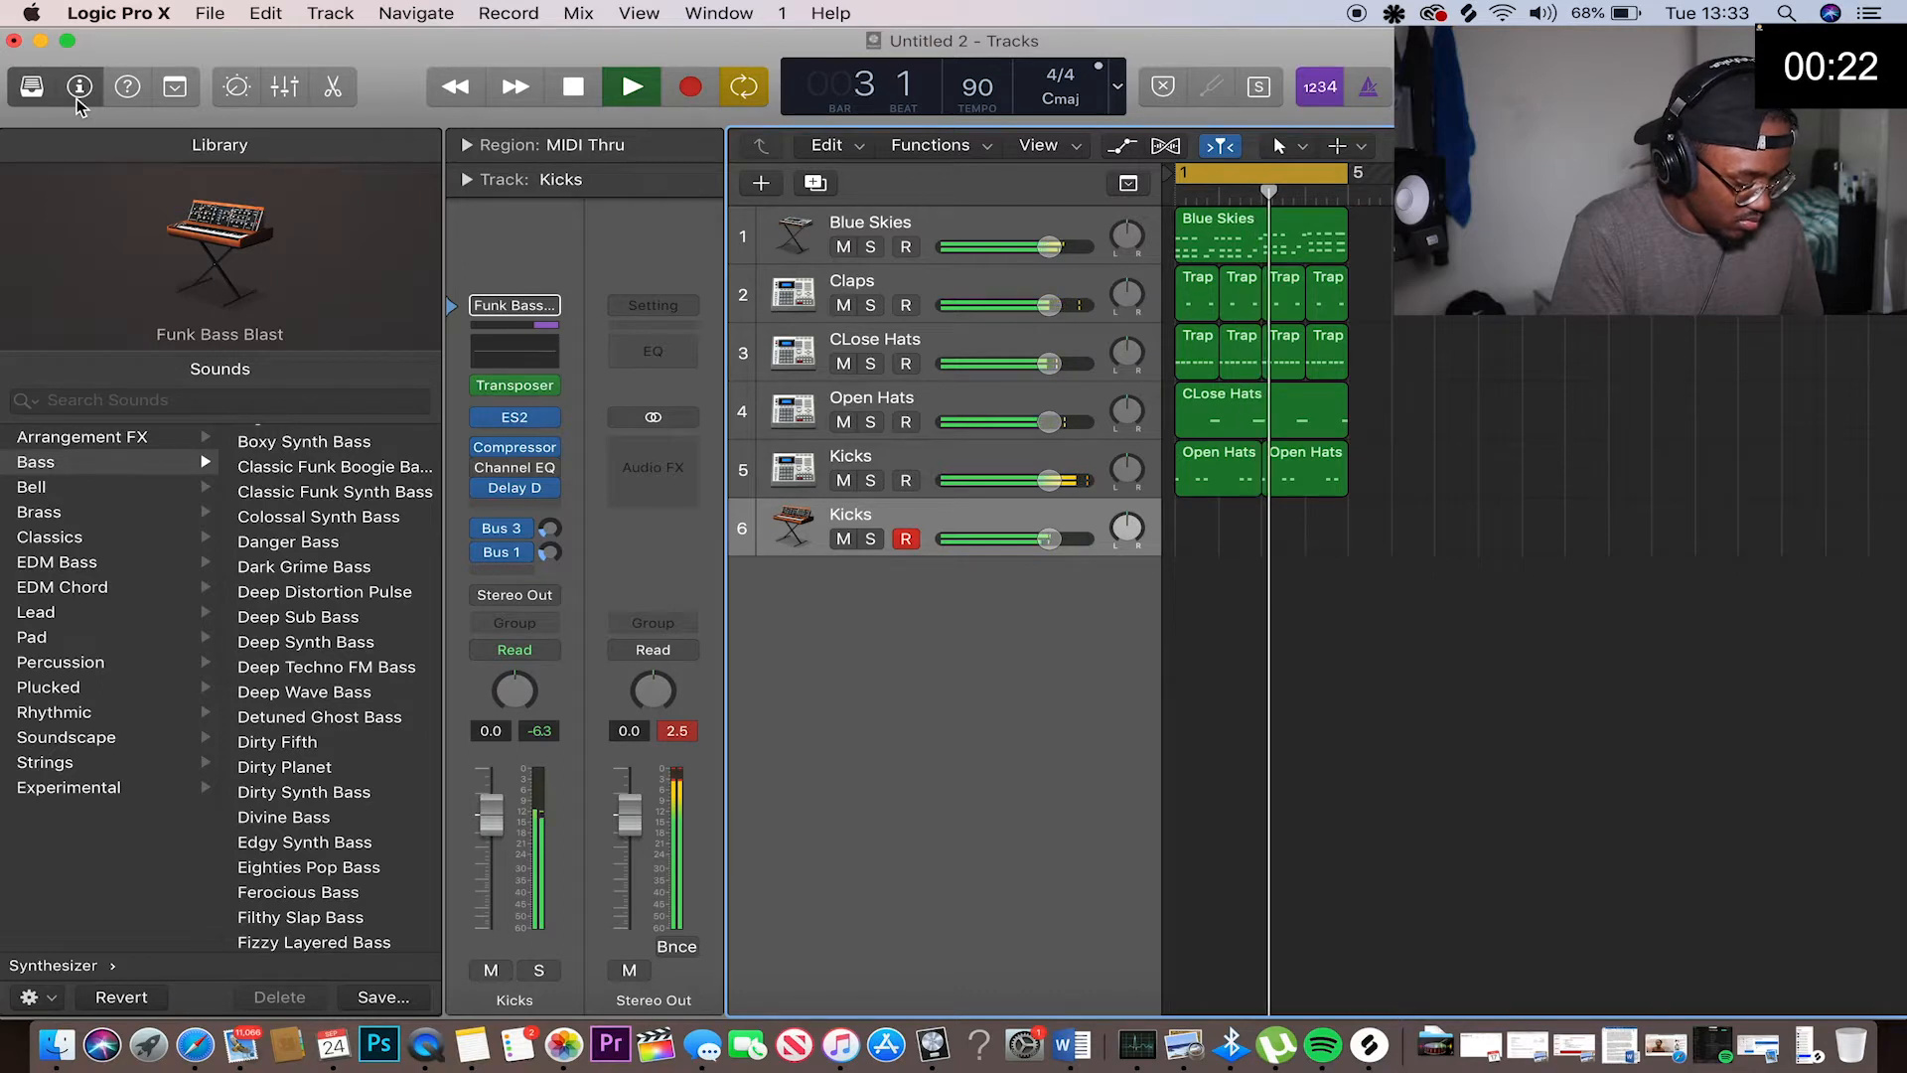
# Record a four-bar bass part on the sixth track, delete the short note near the end of bar 1 and play it back
pyautogui.press('r')
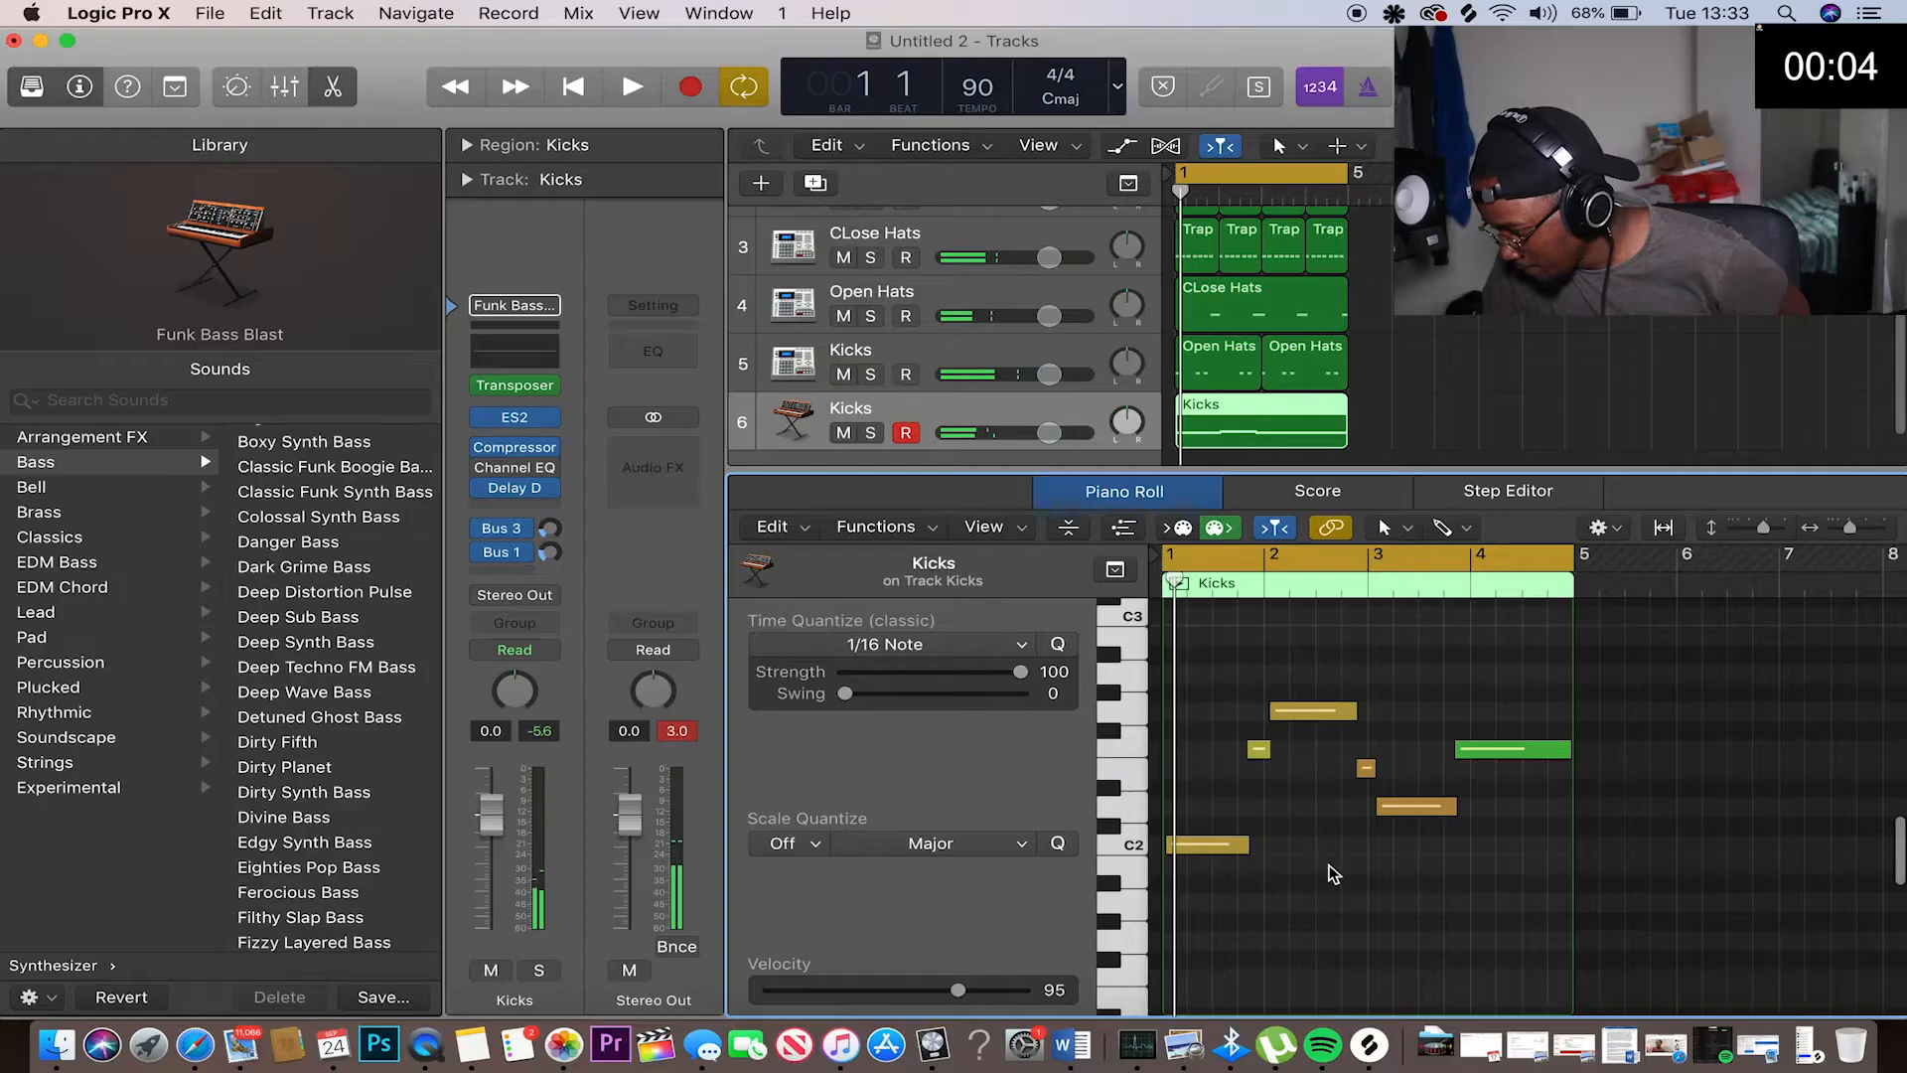
pyautogui.click(1253, 755)
pyautogui.press('Delete')
pyautogui.press('space')
pyautogui.press('space')
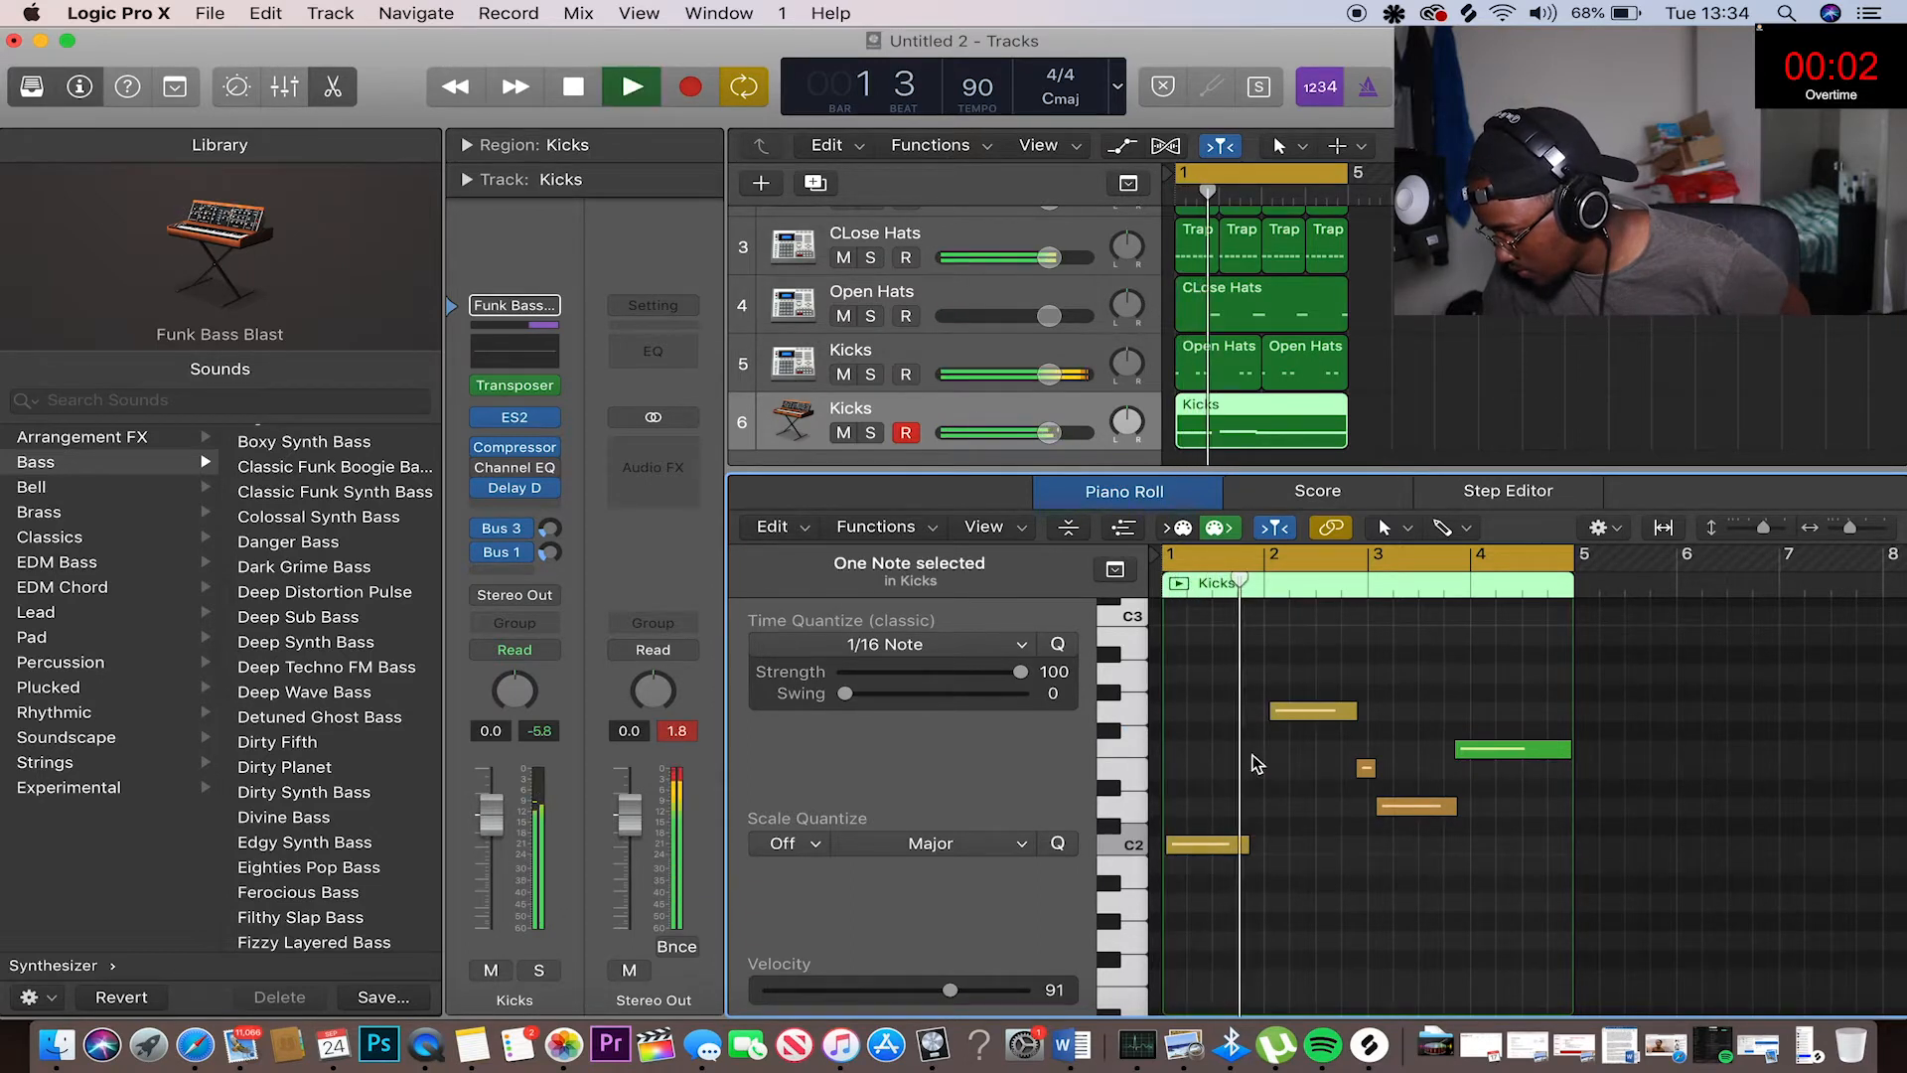
# Mute the sixth track's bass part and play the loop from the start without it
pyautogui.press('space')
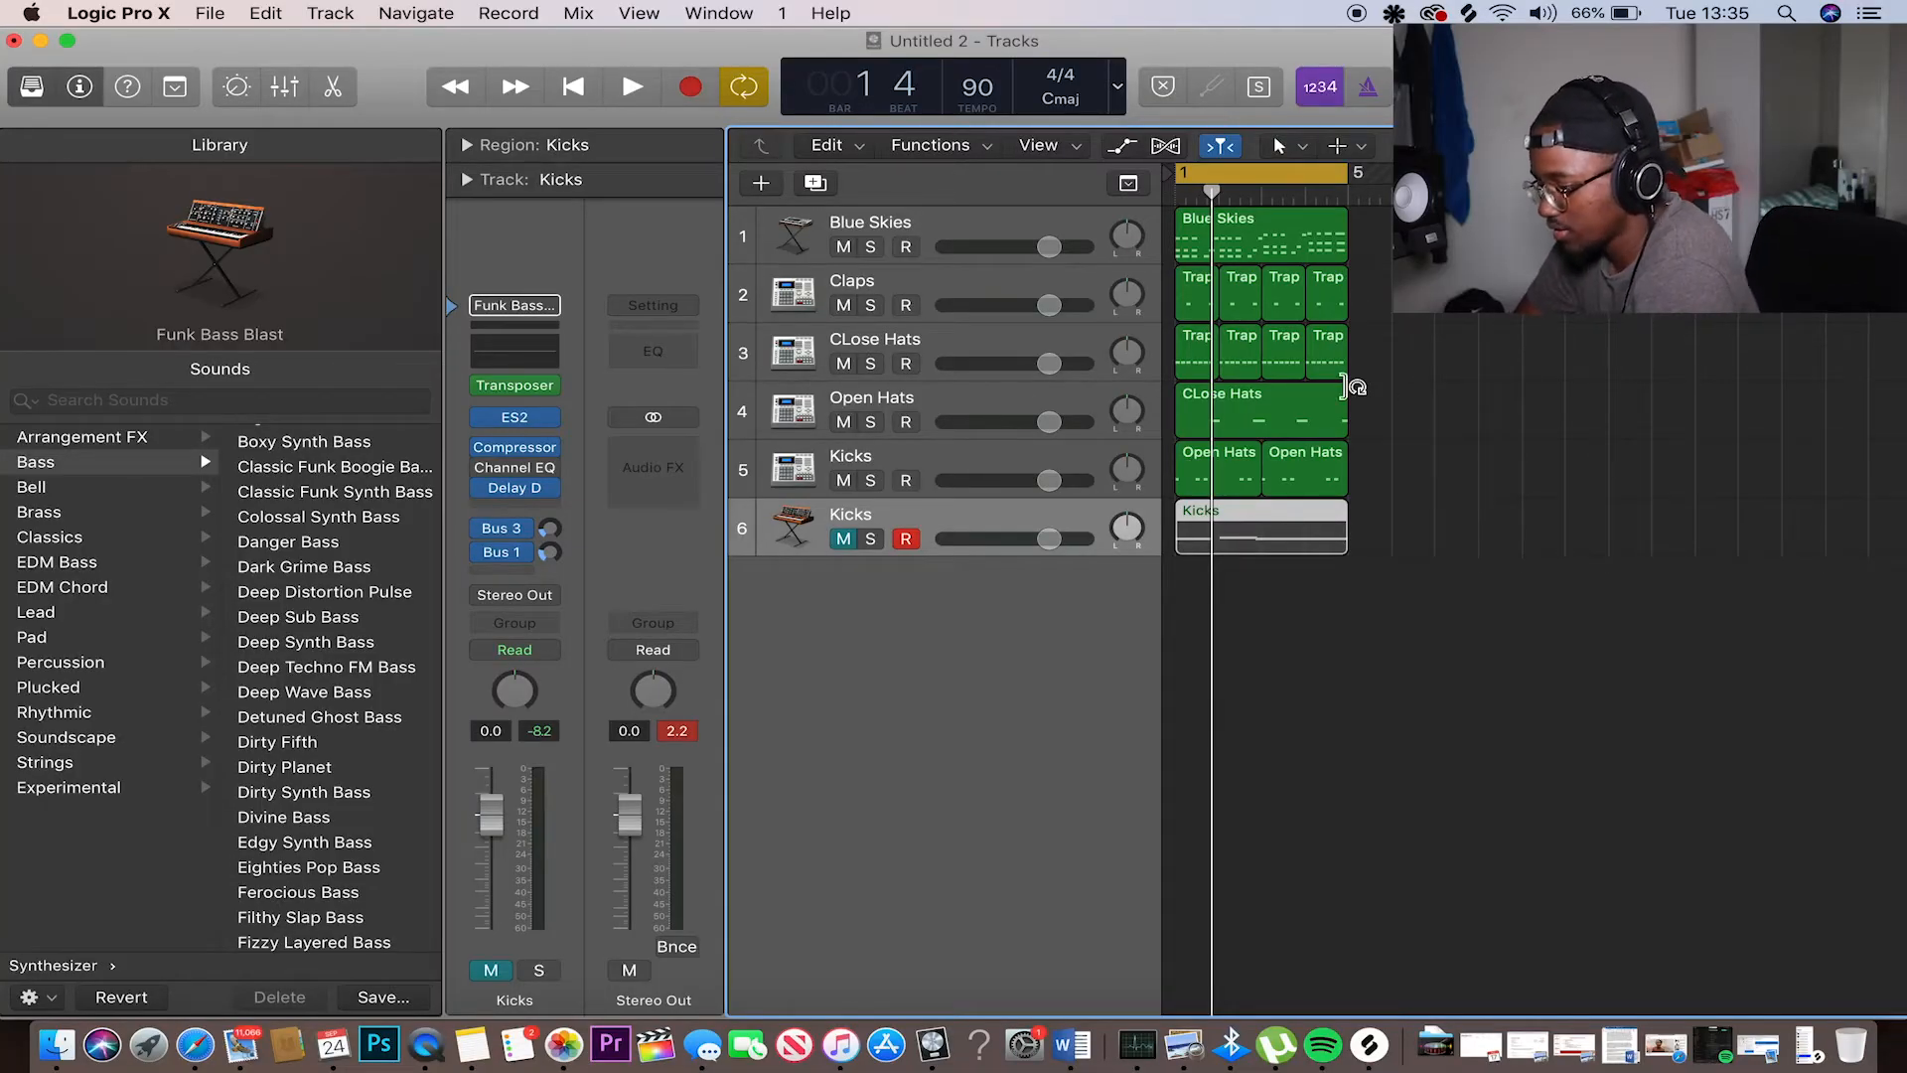
pyautogui.press('space')
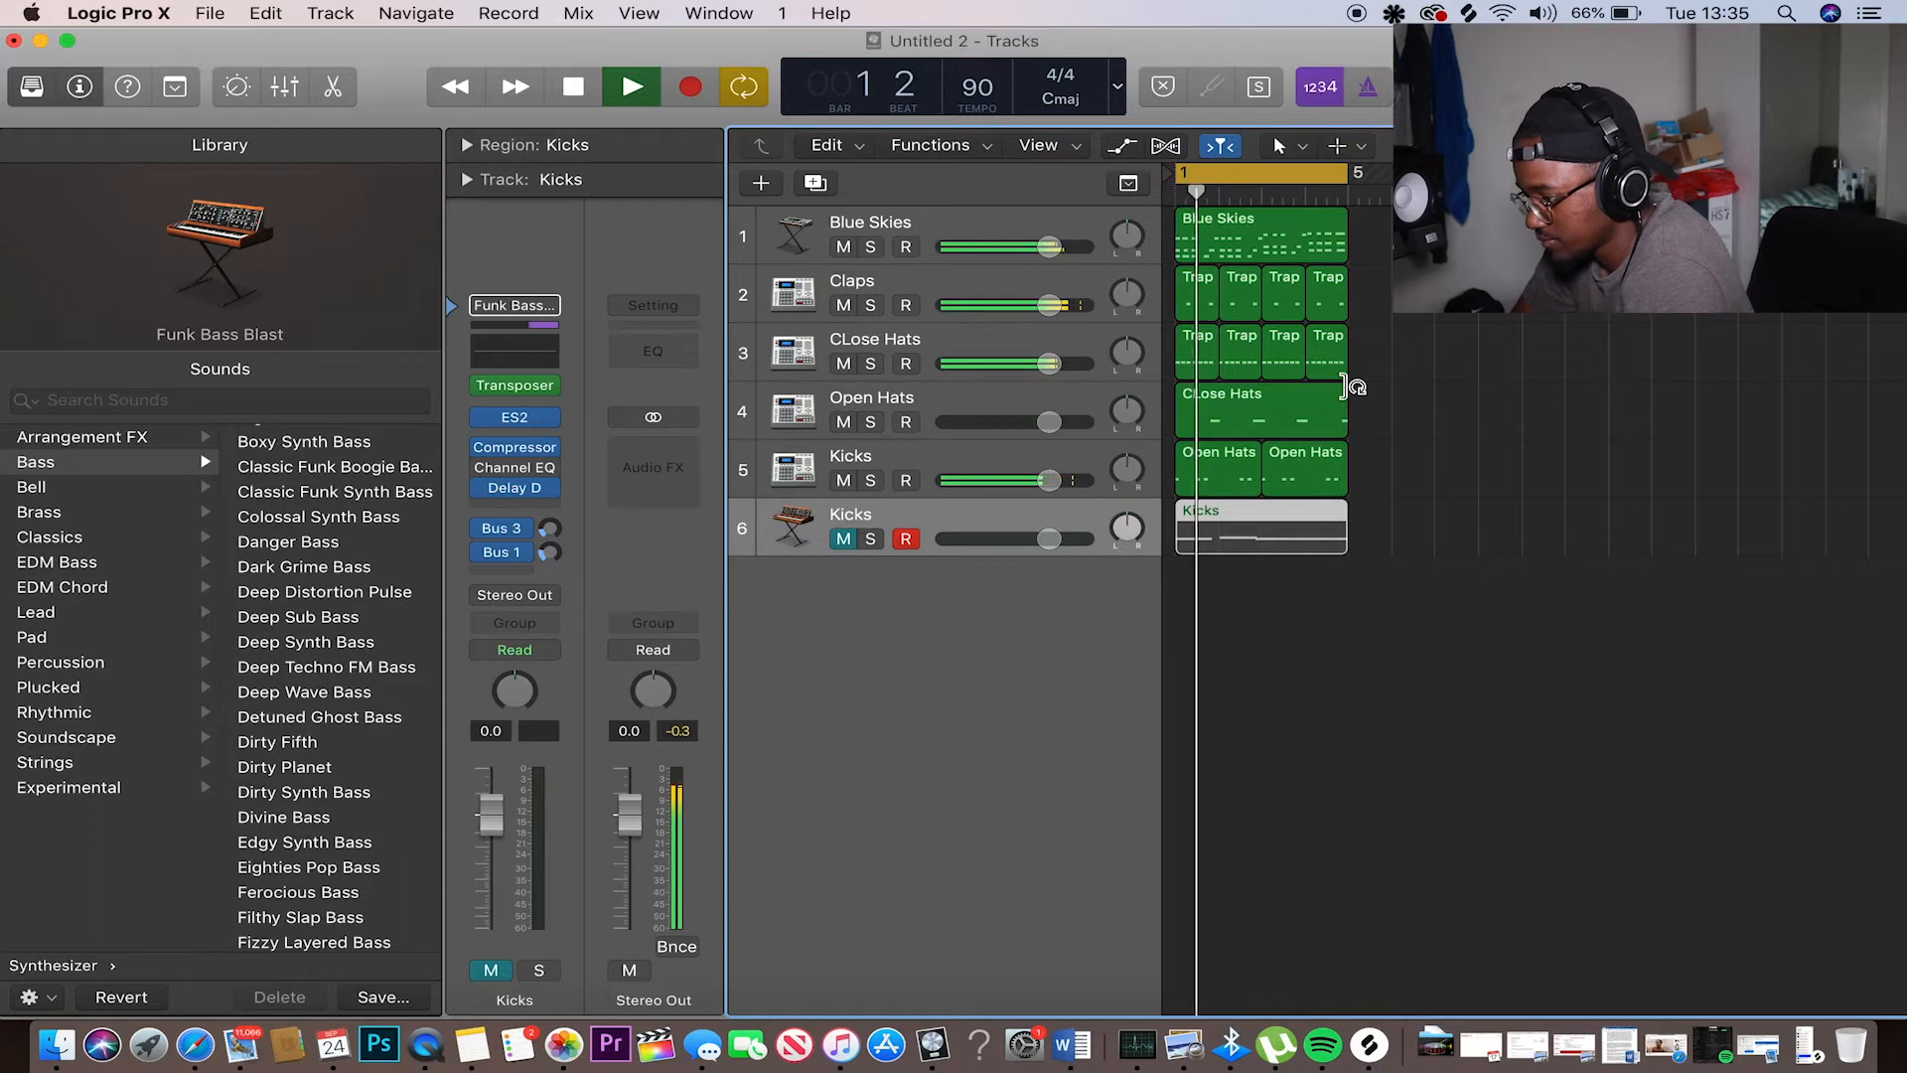